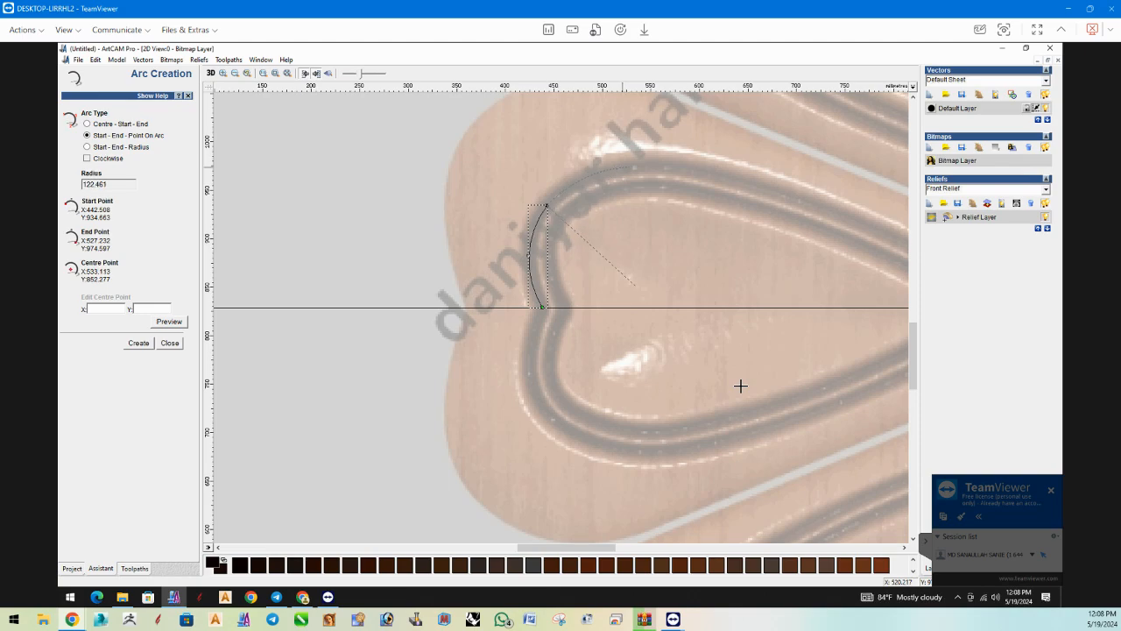
Trace the outer edge of the left petal's upper groove with three-point arcs of about 122 mm and 807 mm radius.
click(623, 167)
scroll(741, 385, down, 2)
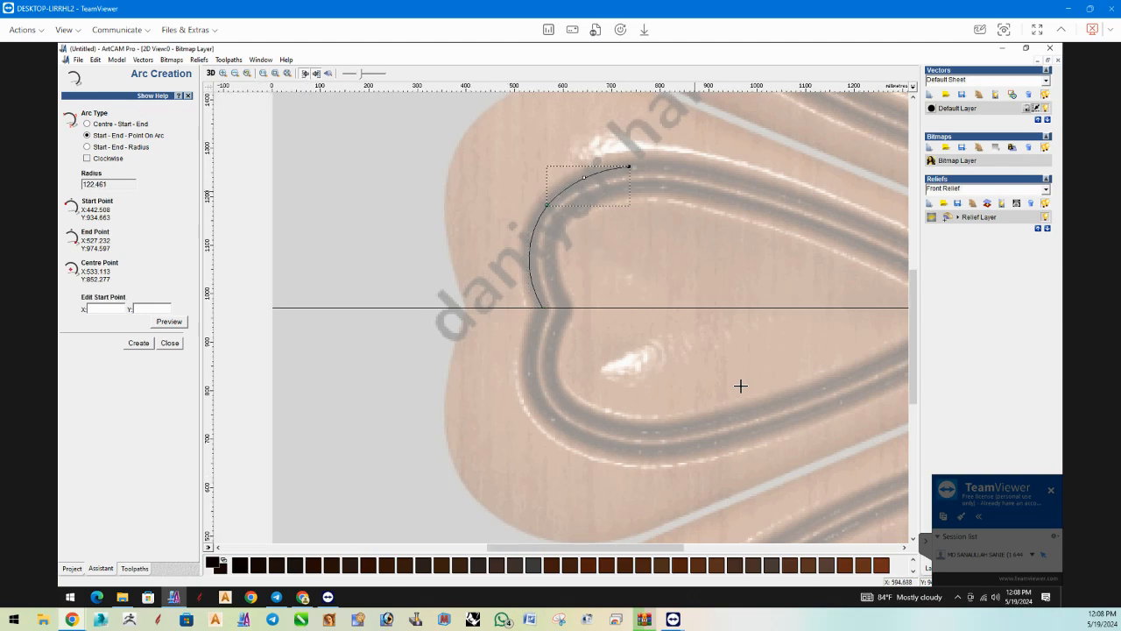
scroll(740, 385, up, 2)
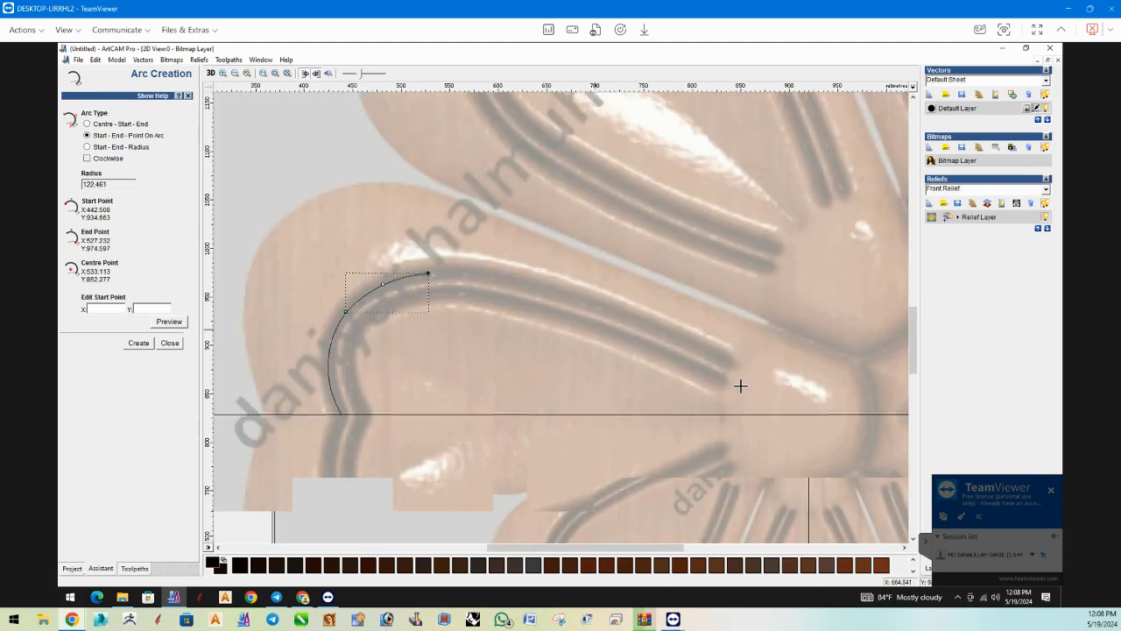
click(740, 385)
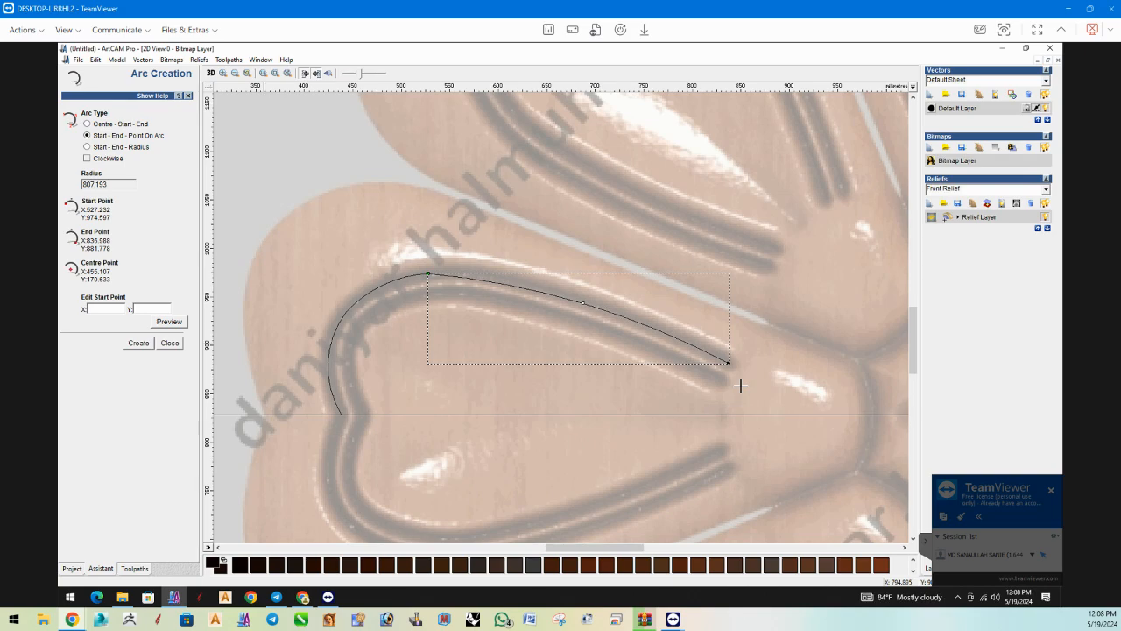
scroll(741, 385, up, 2)
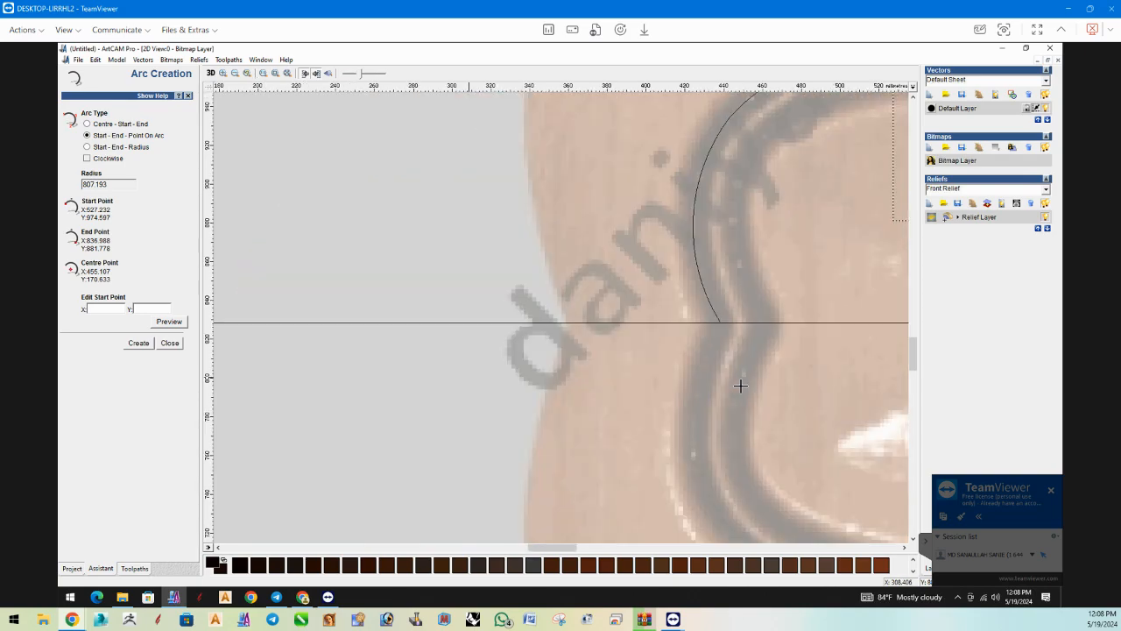
click(170, 343)
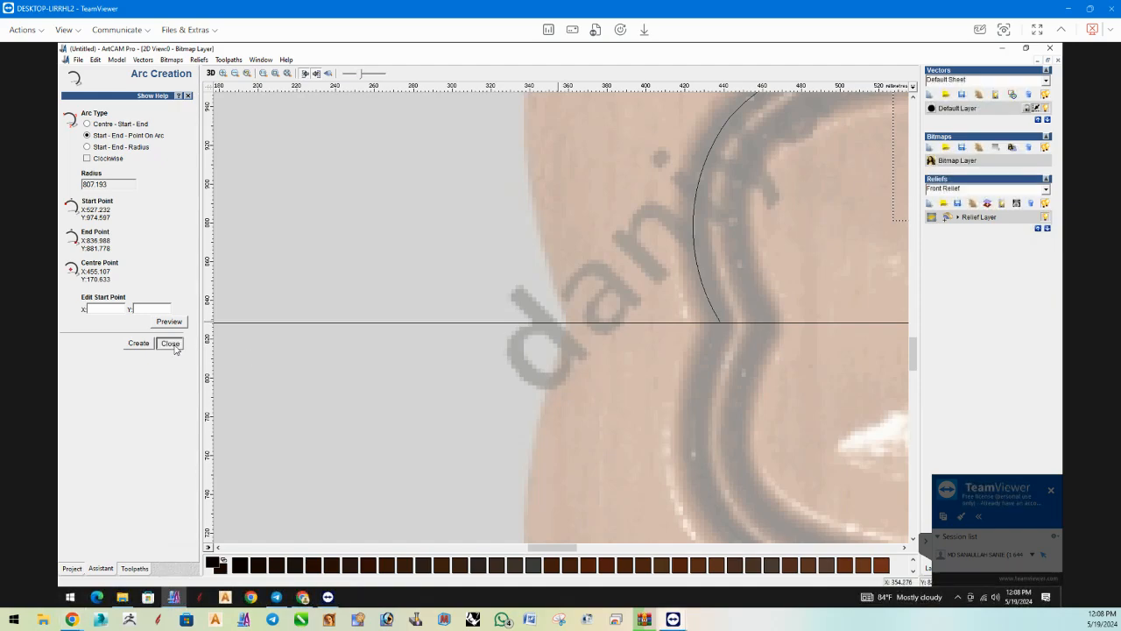
Join the three arcs along the left petal's upper groove into a single vector.
scroll(706, 238, down, 3)
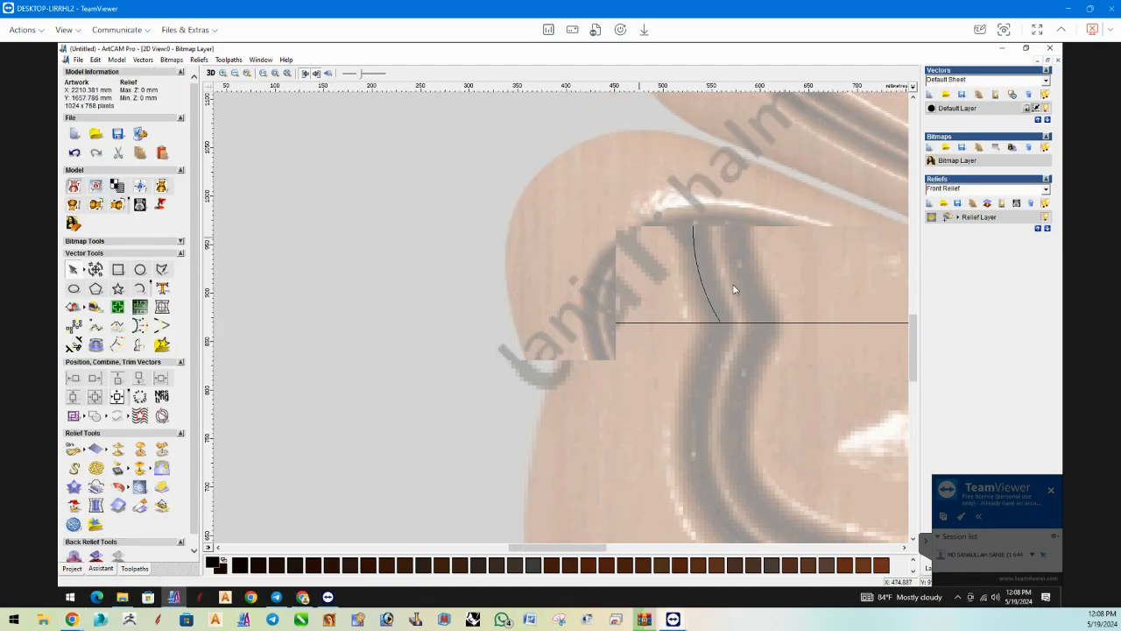
click(646, 326)
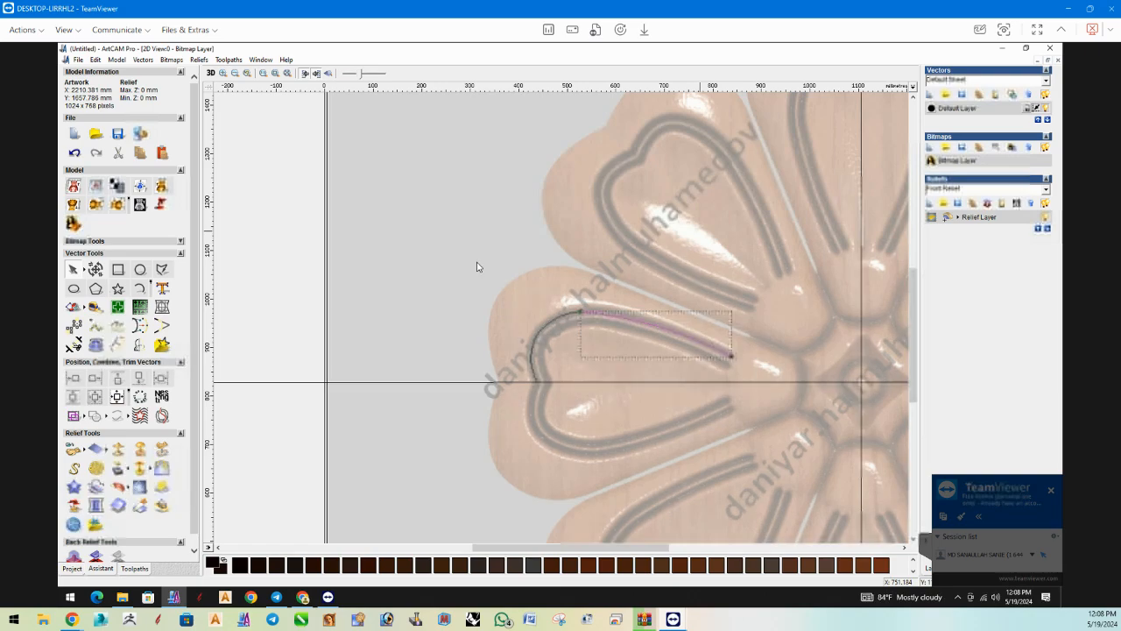
drag(477, 261, 793, 426)
key(j)
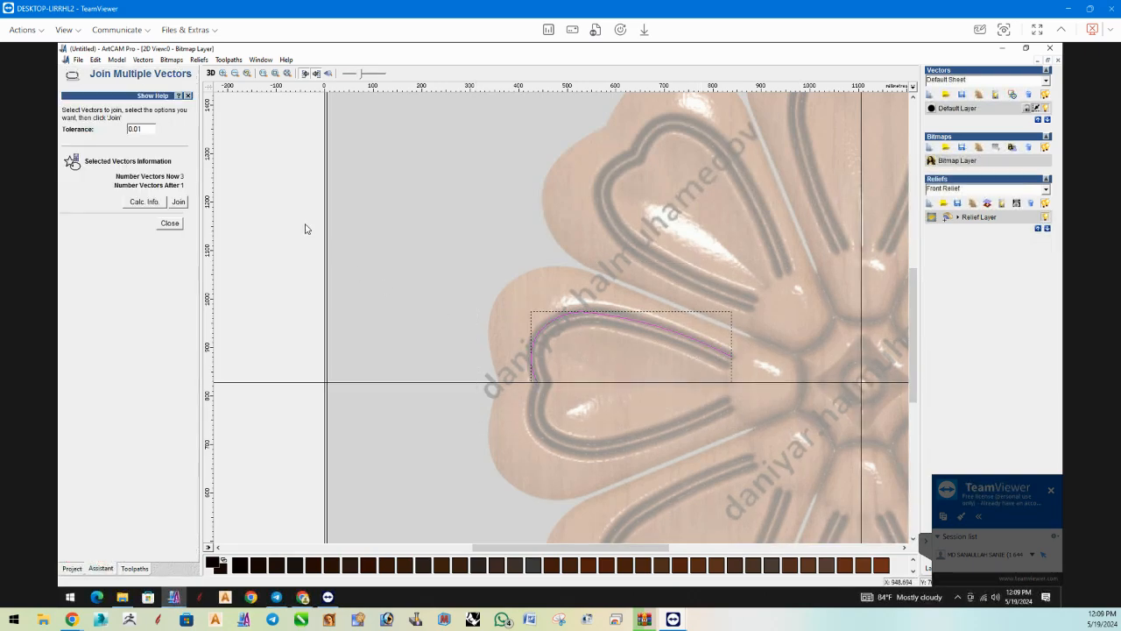
click(178, 203)
click(170, 224)
Create a mirrored copy of the joined groove vector below the horizontal centre line for the petal's lower half.
click(569, 313)
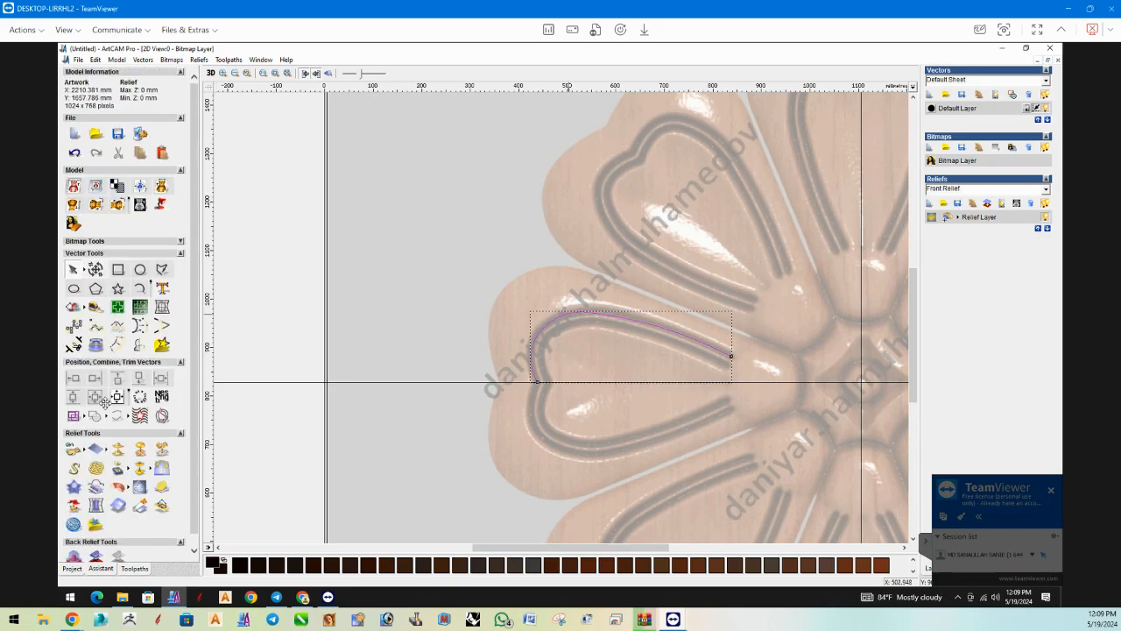
click(140, 346)
click(99, 187)
click(169, 241)
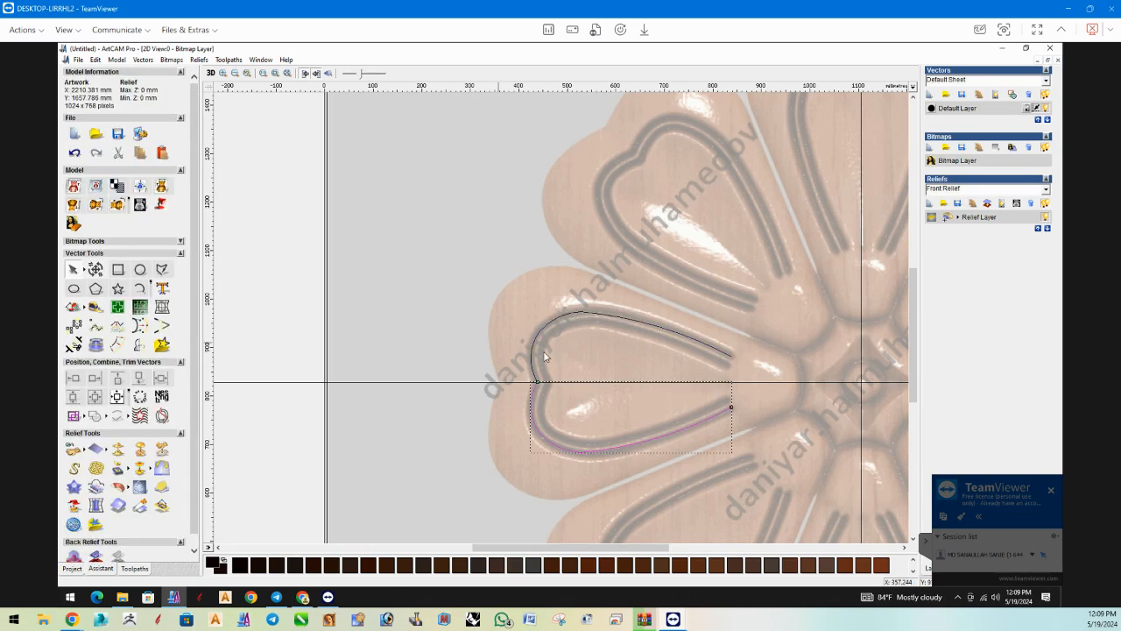
Join the upper and mirrored lower groove vectors into one heart-shaped outline on the left petal.
shift+click(534, 340)
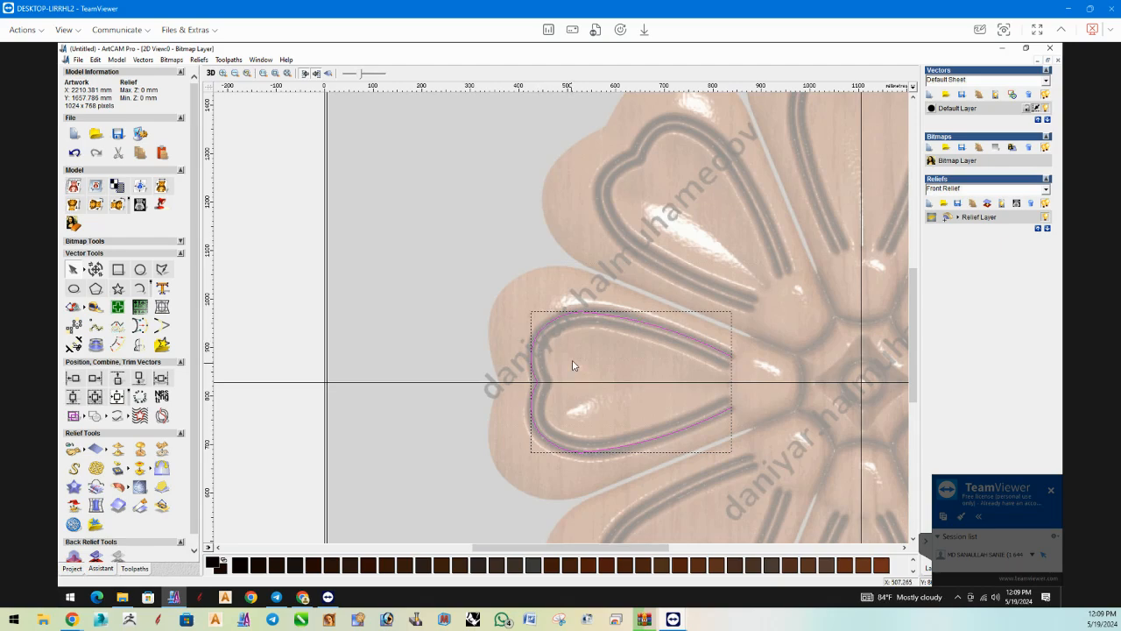
right_click(574, 365)
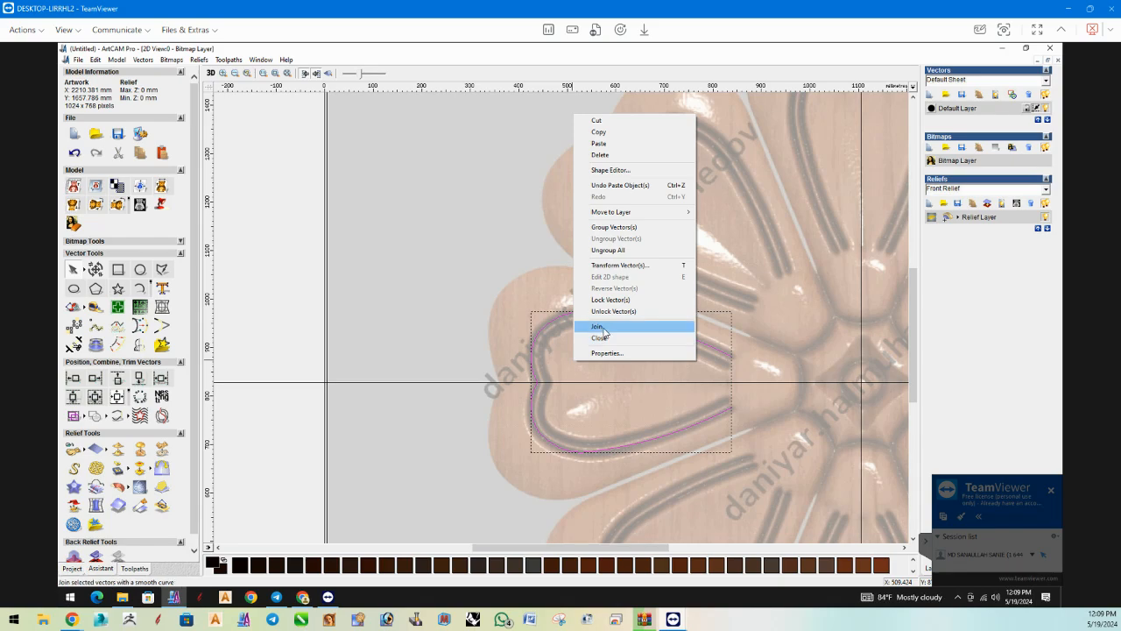
click(599, 327)
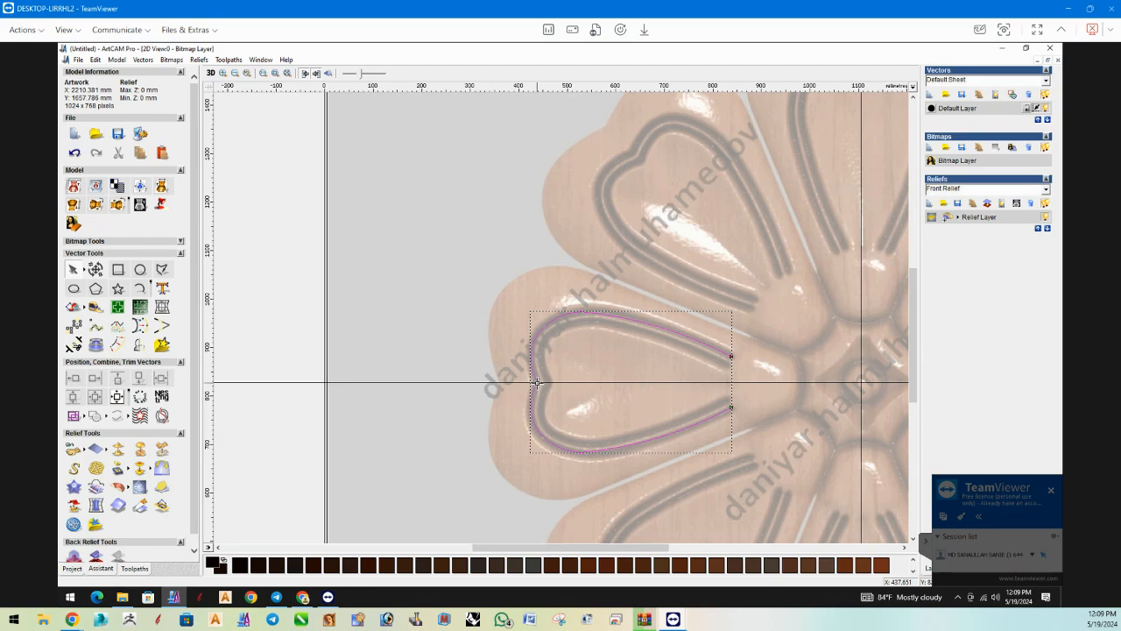
Rotate a copy of the heart outline clockwise to the upper-left petal's angle and place it over that petal's groove.
click(95, 269)
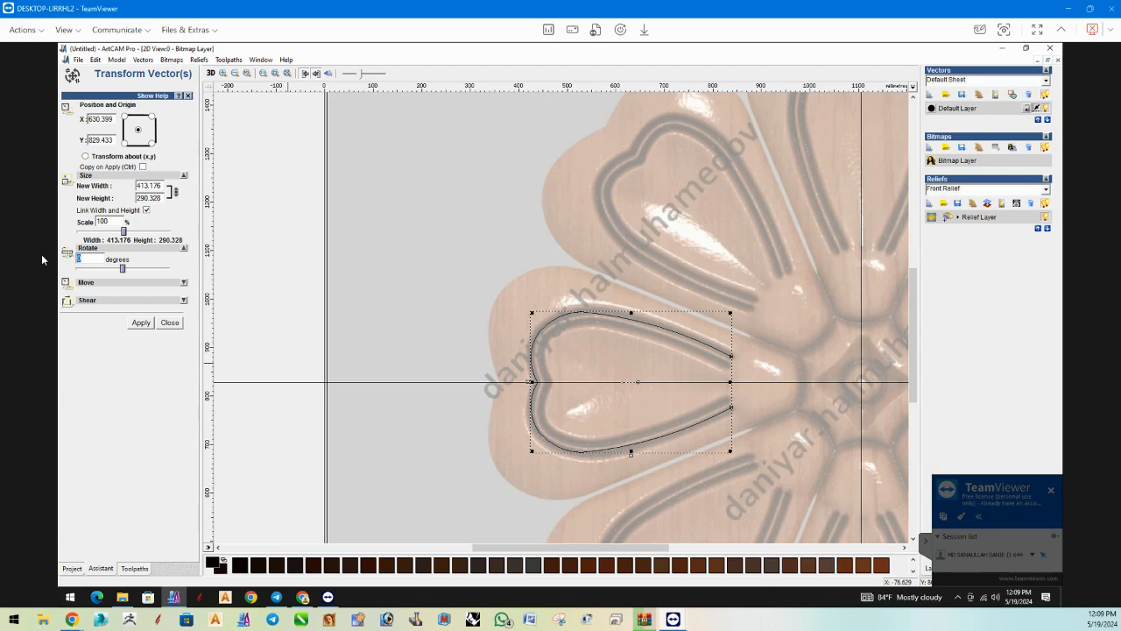
click(107, 257)
click(90, 259)
click(141, 323)
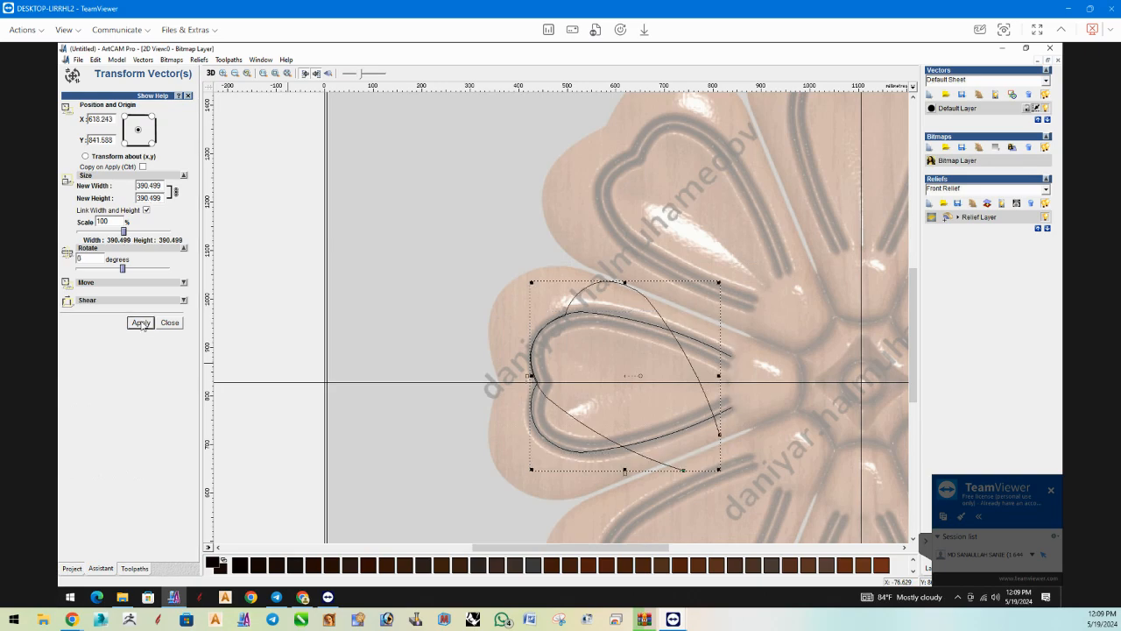
click(171, 323)
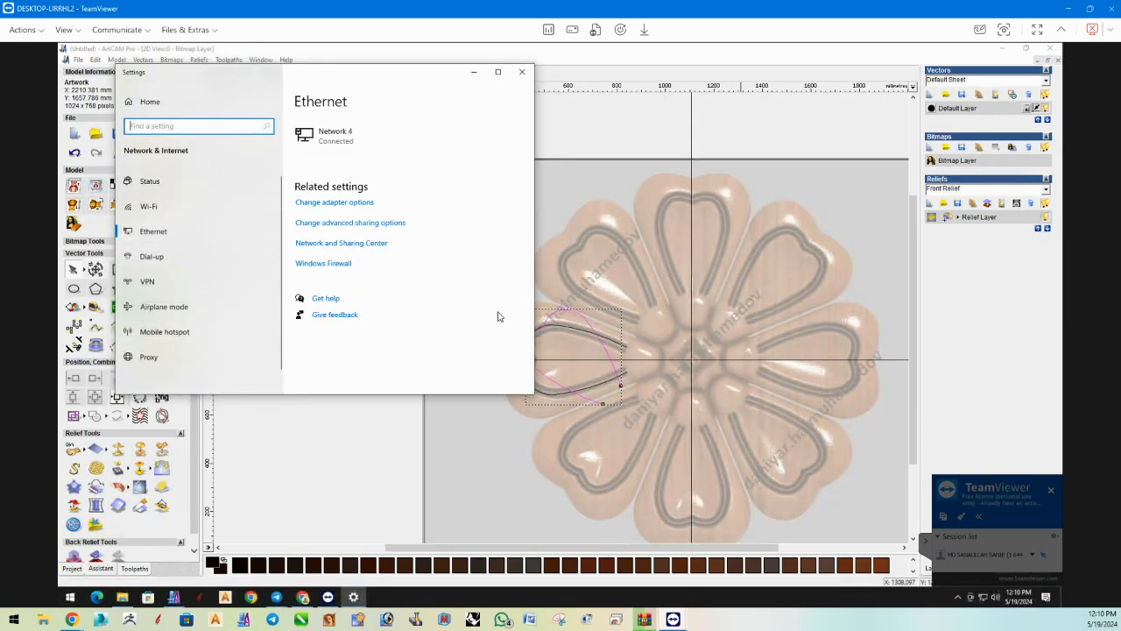
click(522, 74)
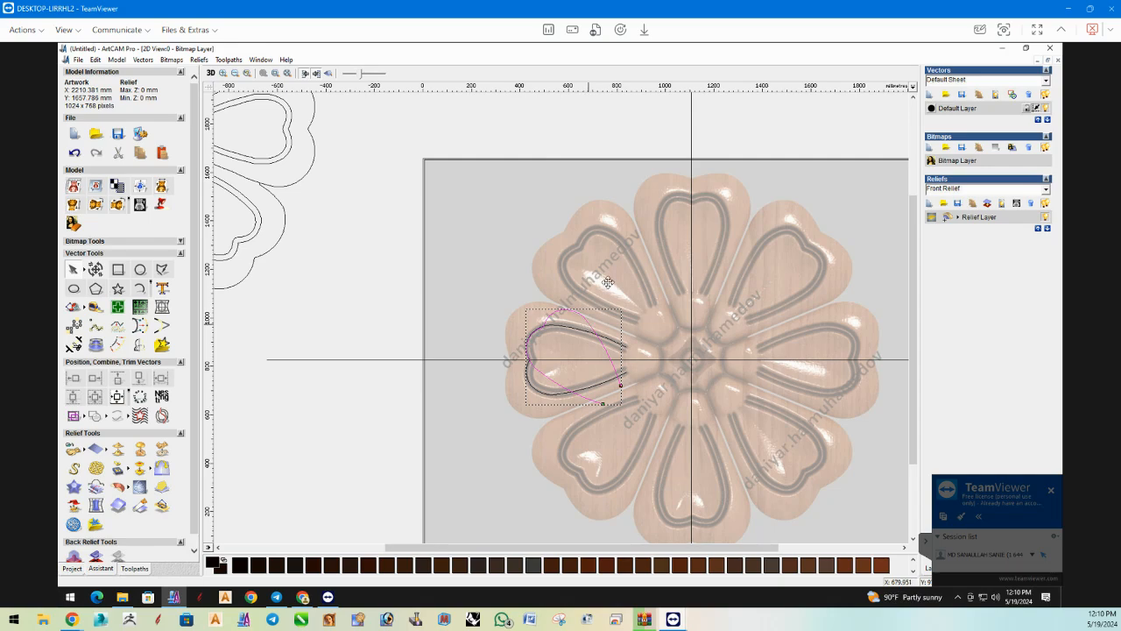
click(617, 234)
Rotate a copy of the left petal's heart outline clockwise by 90 degrees.
click(543, 328)
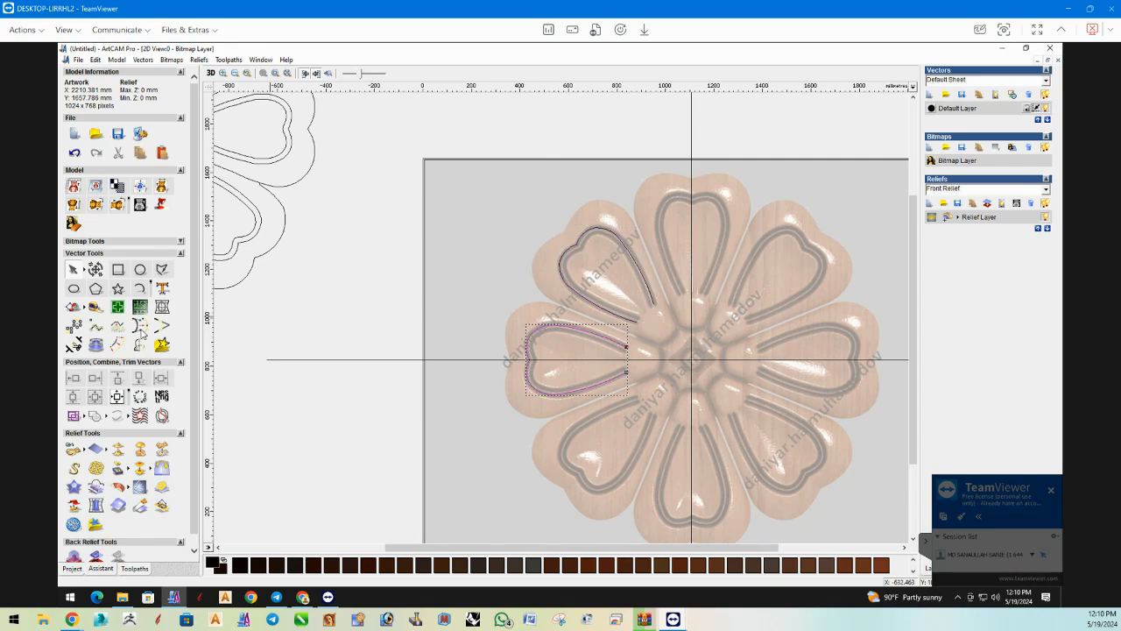
click(95, 270)
click(94, 271)
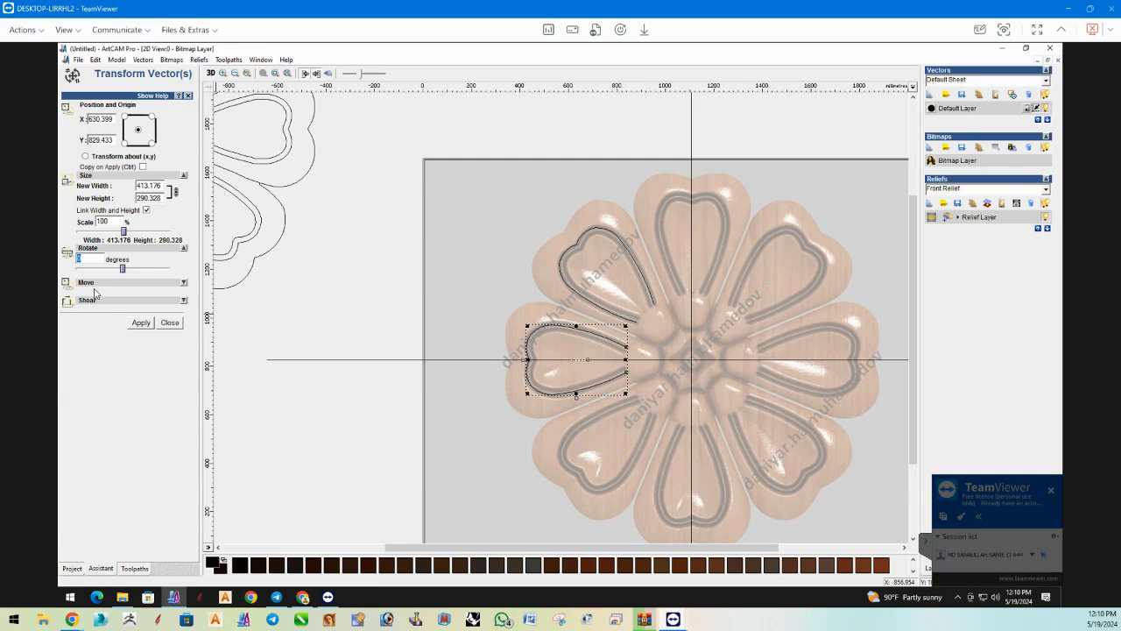
click(89, 261)
drag(62, 260, 64, 264)
text(90)
click(141, 323)
click(169, 323)
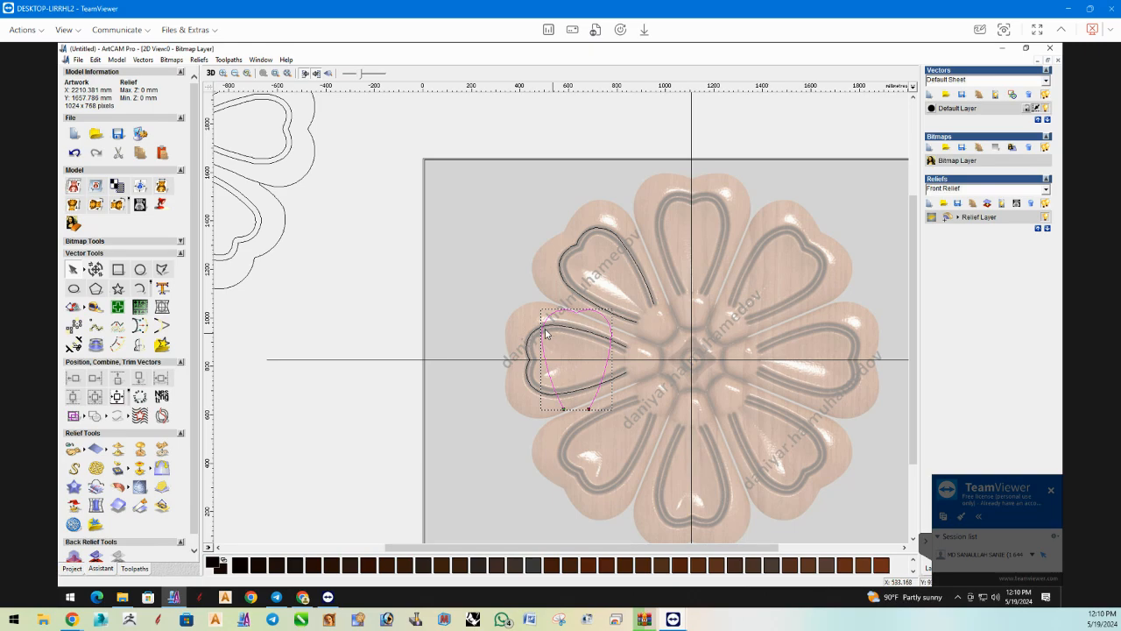
Move the 90-degree copy onto the top petal's groove and centre it on the vertical guide line.
drag(542, 326, 660, 210)
click(97, 271)
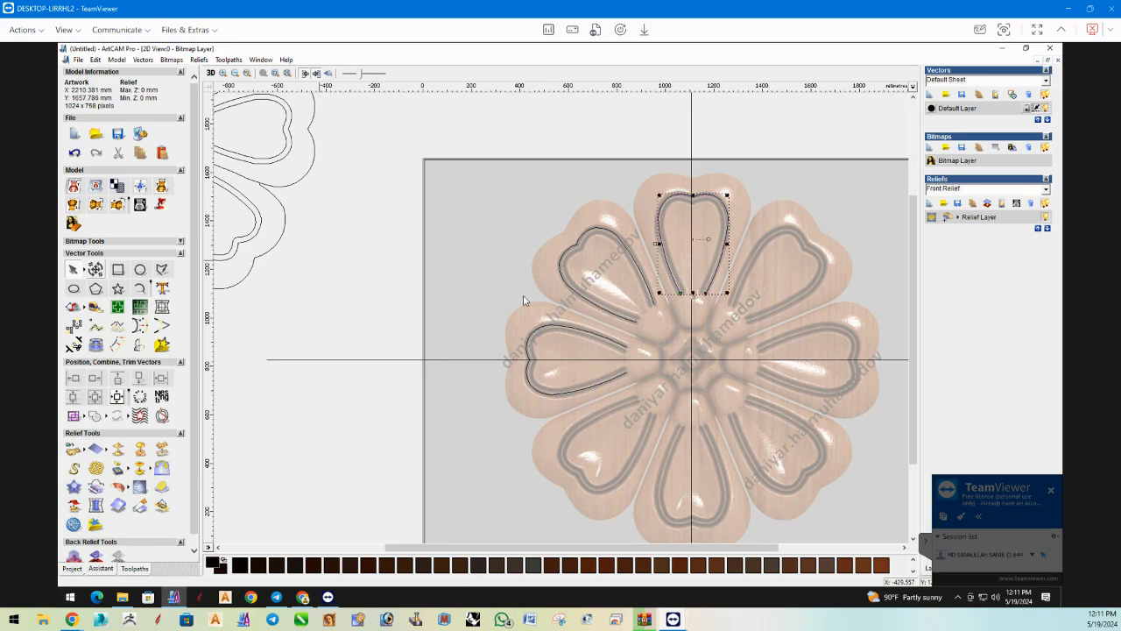
scroll(695, 212, up, 2)
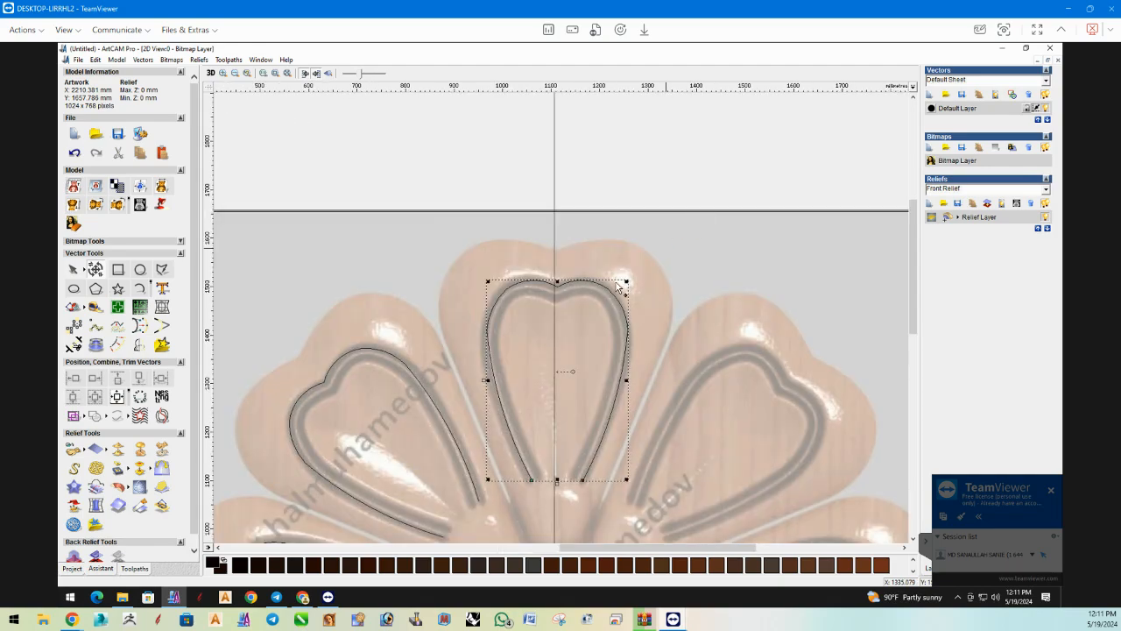
drag(615, 283, 613, 283)
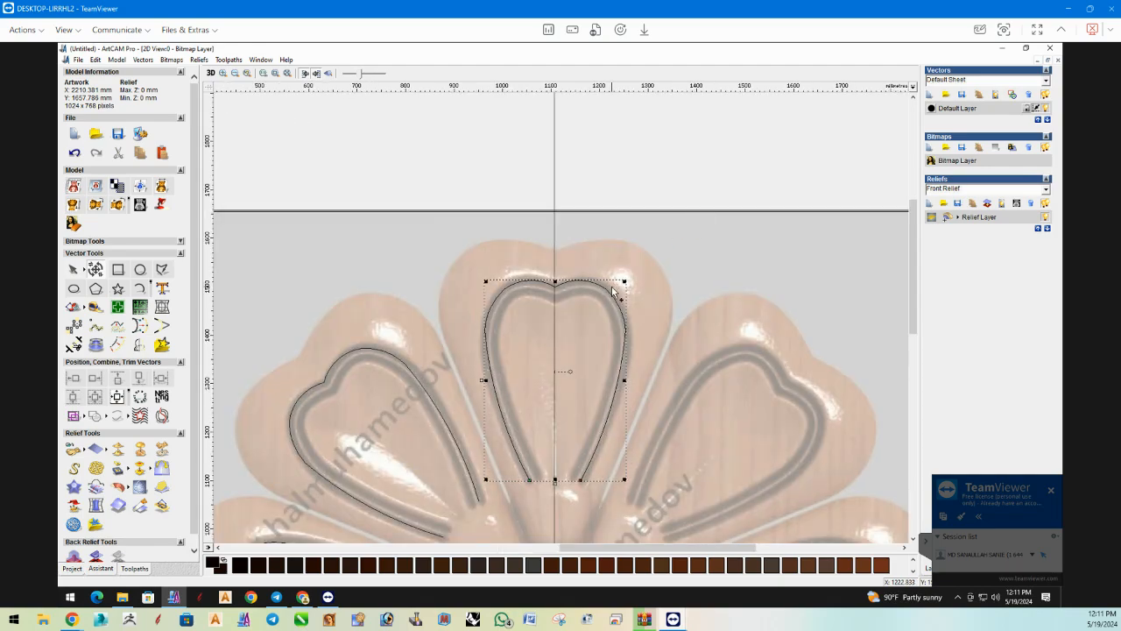
Trace the left petal's upper outer edge with two three-point arcs of about 189 mm and 165 mm radius.
scroll(411, 302, down, 2)
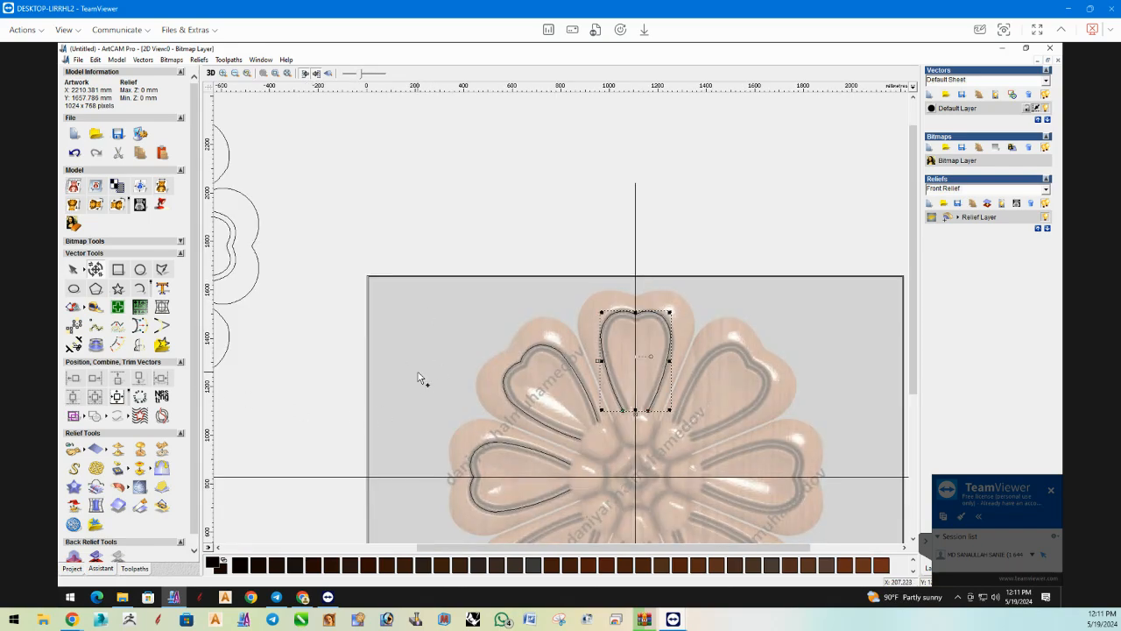
click(140, 290)
scroll(480, 422, up, 2)
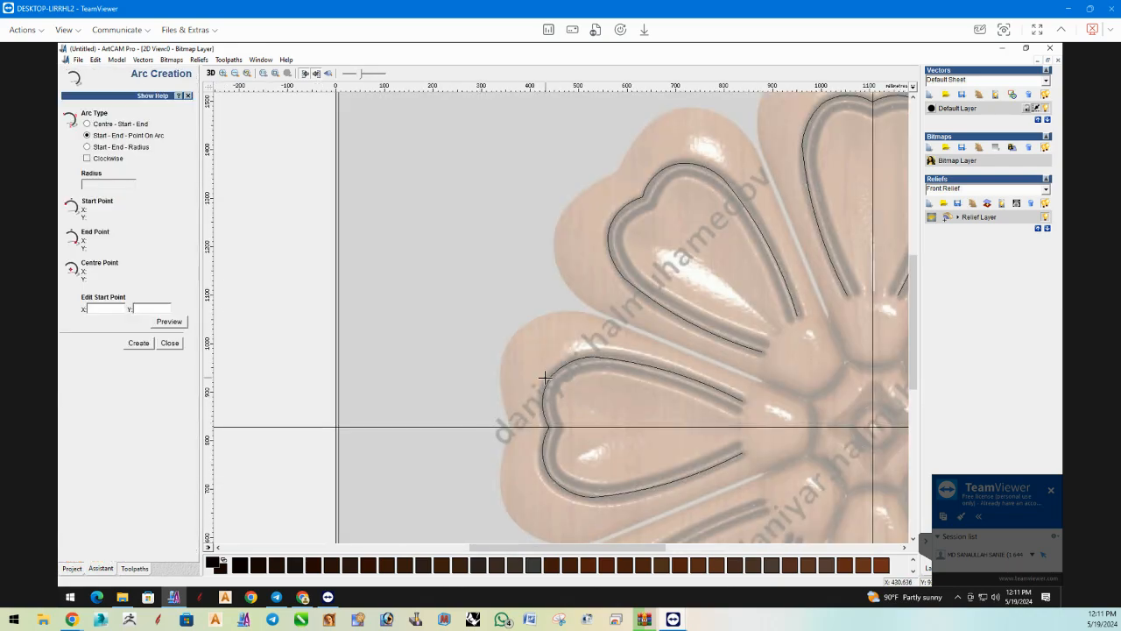
scroll(504, 407, up, 2)
click(489, 417)
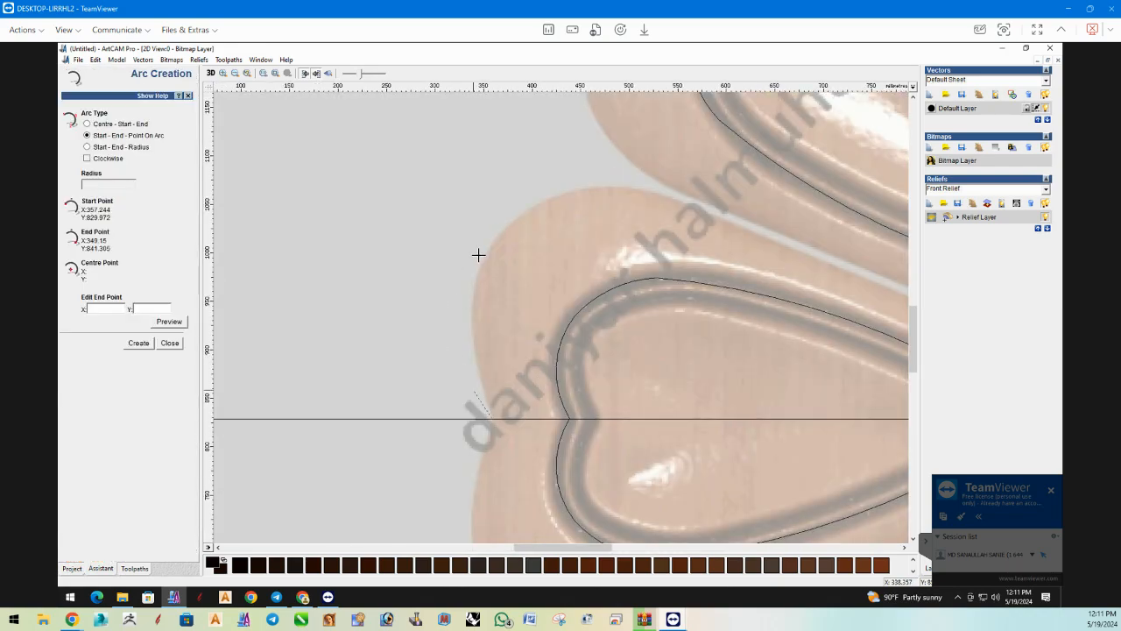
click(489, 244)
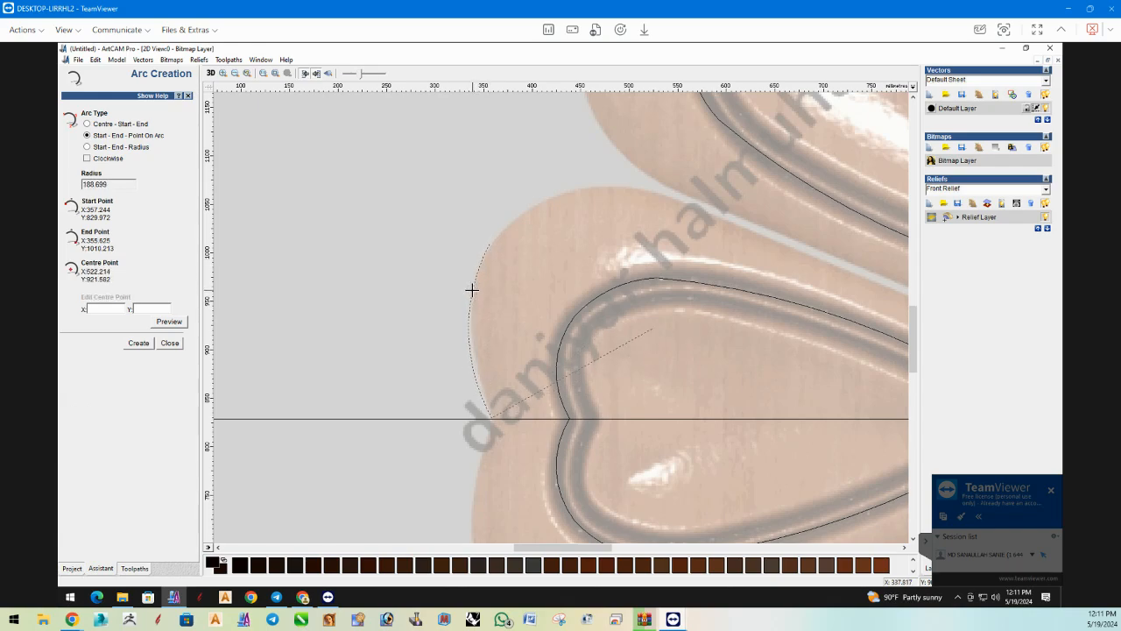
click(471, 289)
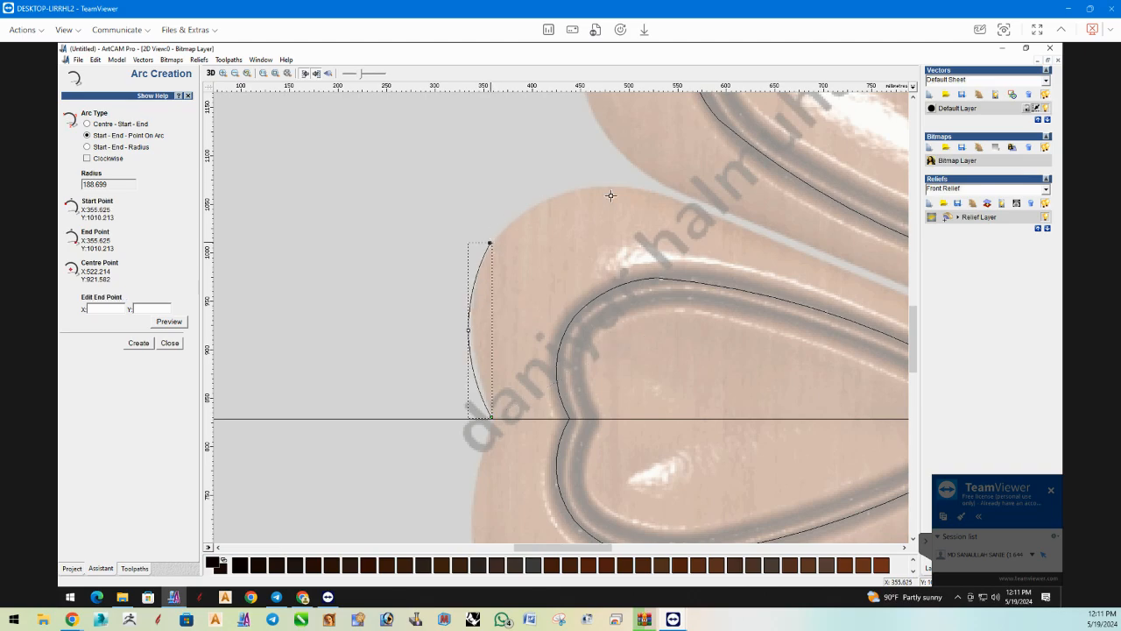
click(660, 192)
click(615, 186)
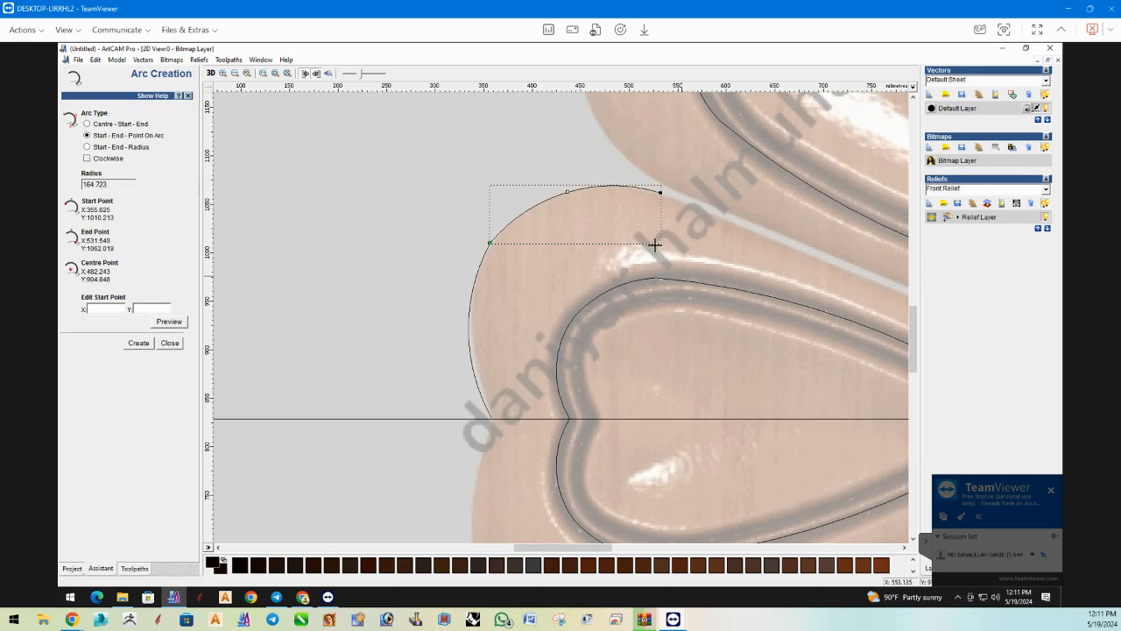
Draw a straight three-point arc along the gap above the left petal, from about (540, 1063) to (876, 924) mm.
scroll(673, 285, down, 1)
scroll(645, 337, up, 1)
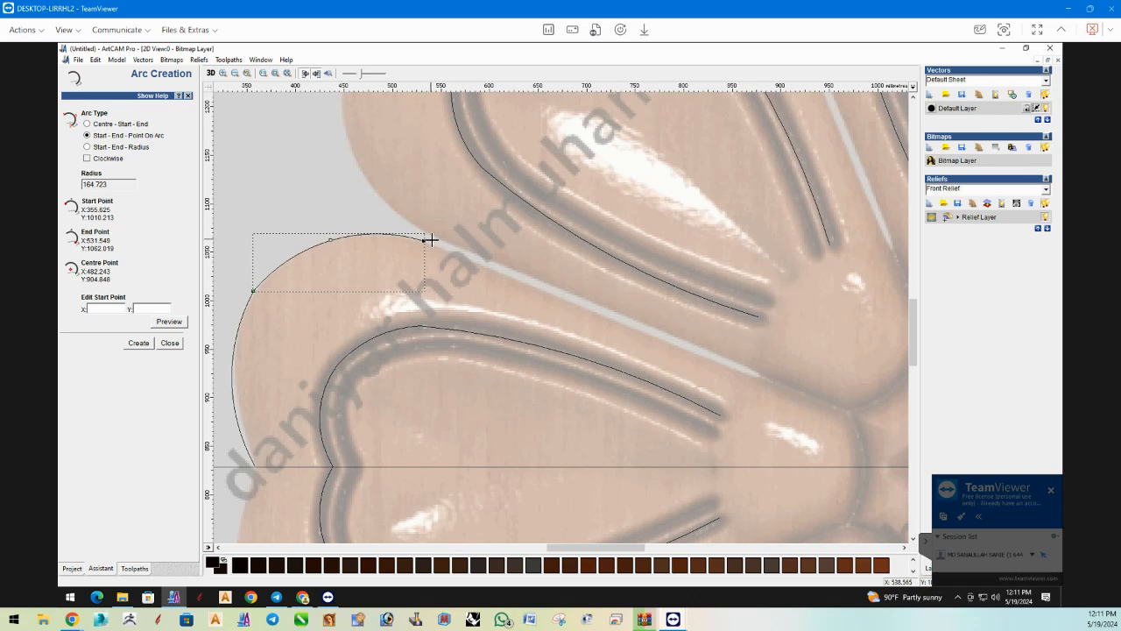
click(436, 240)
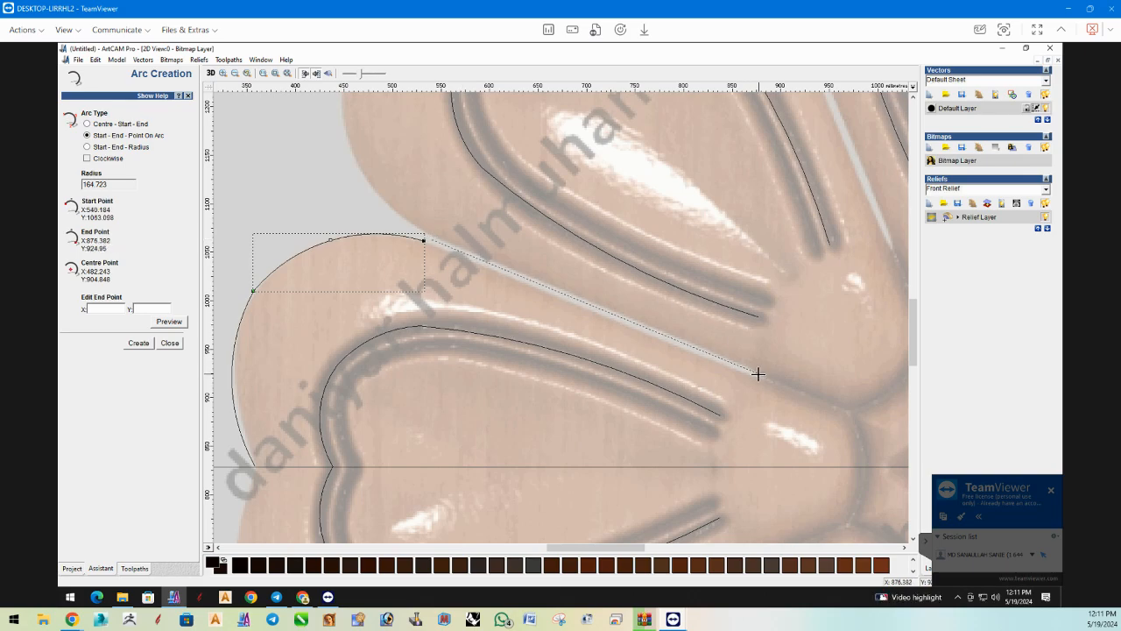
click(757, 375)
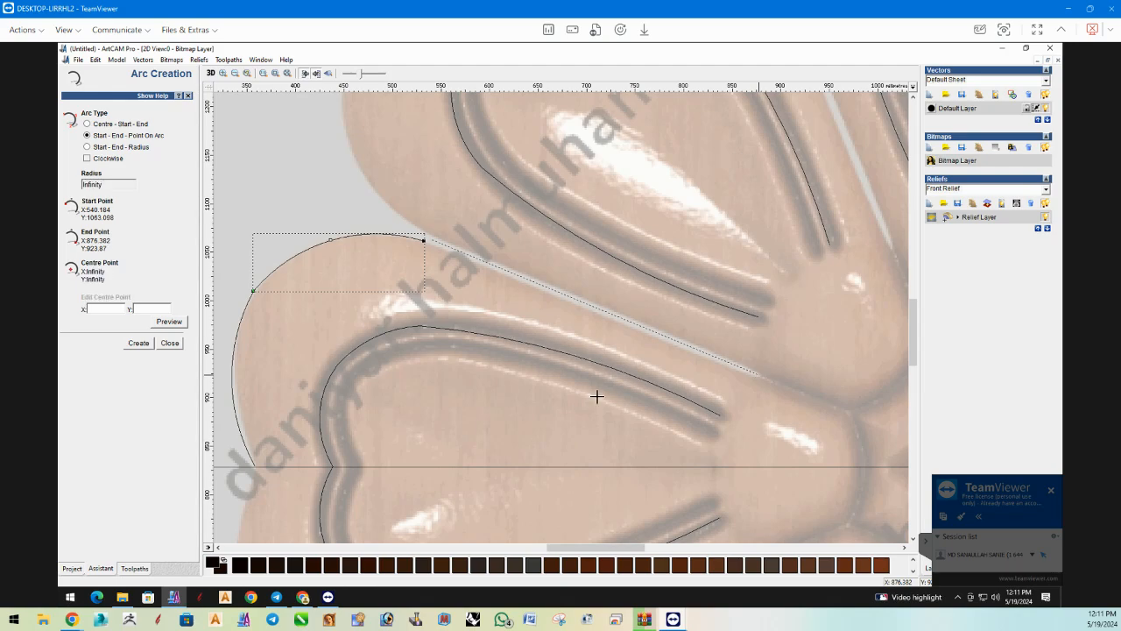
click(606, 314)
key(Escape)
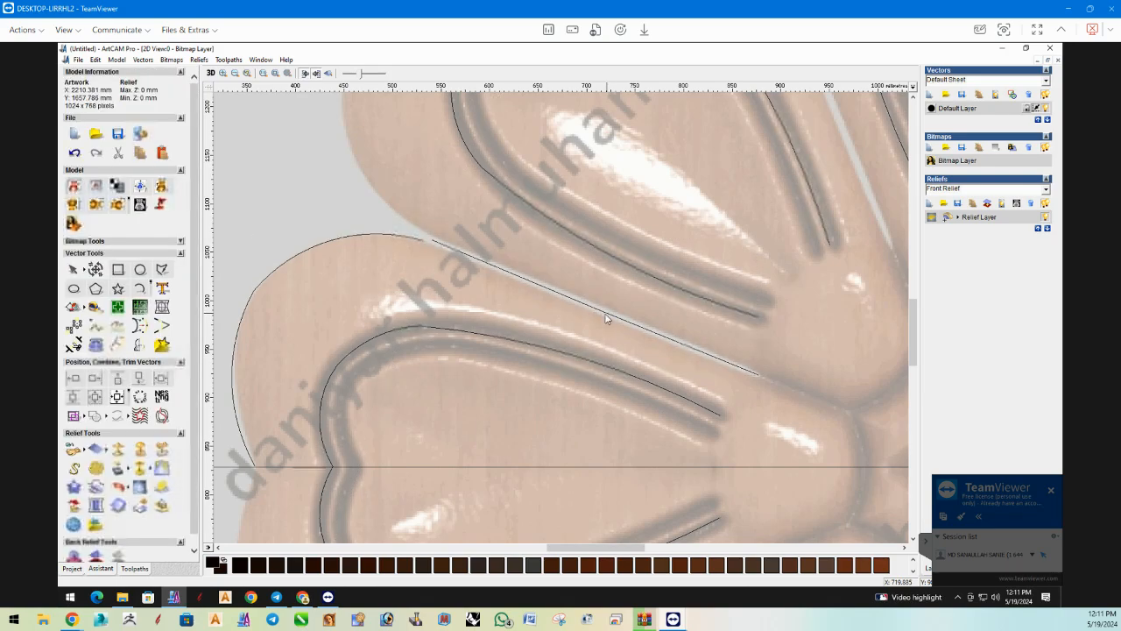
Join the two outer edge arcs of the left petal into one vector.
shift+click(251, 301)
right_click(251, 299)
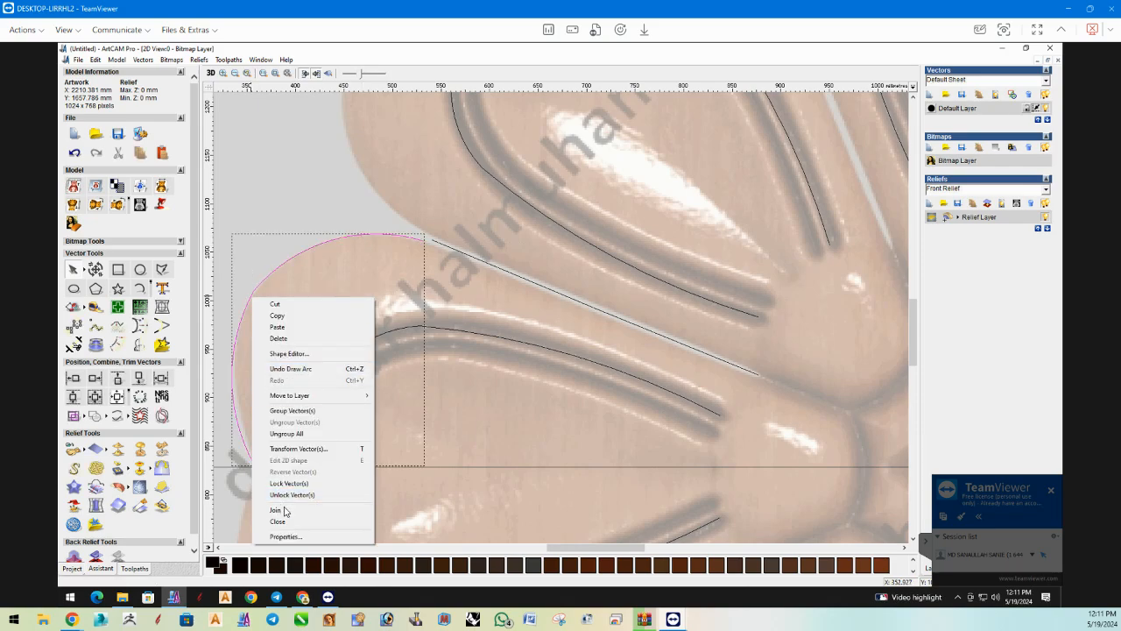
click(276, 510)
scroll(271, 284, up, 3)
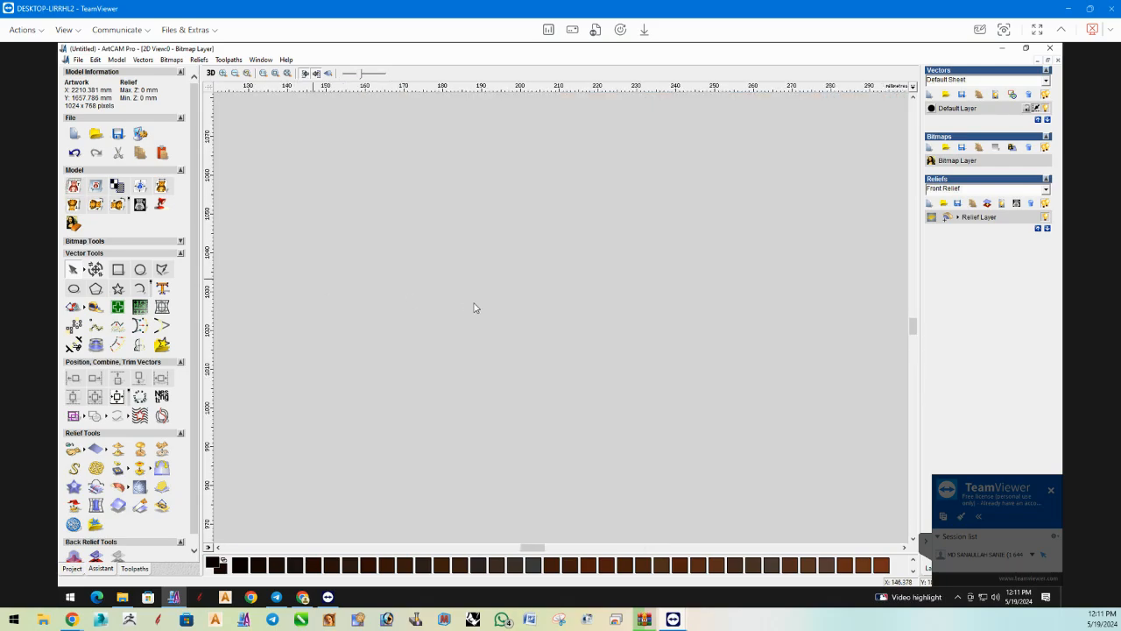
Smooth the node where the two joined arcs meet on the left petal's upper outer edge.
scroll(606, 325, down, 2)
scroll(659, 331, up, 2)
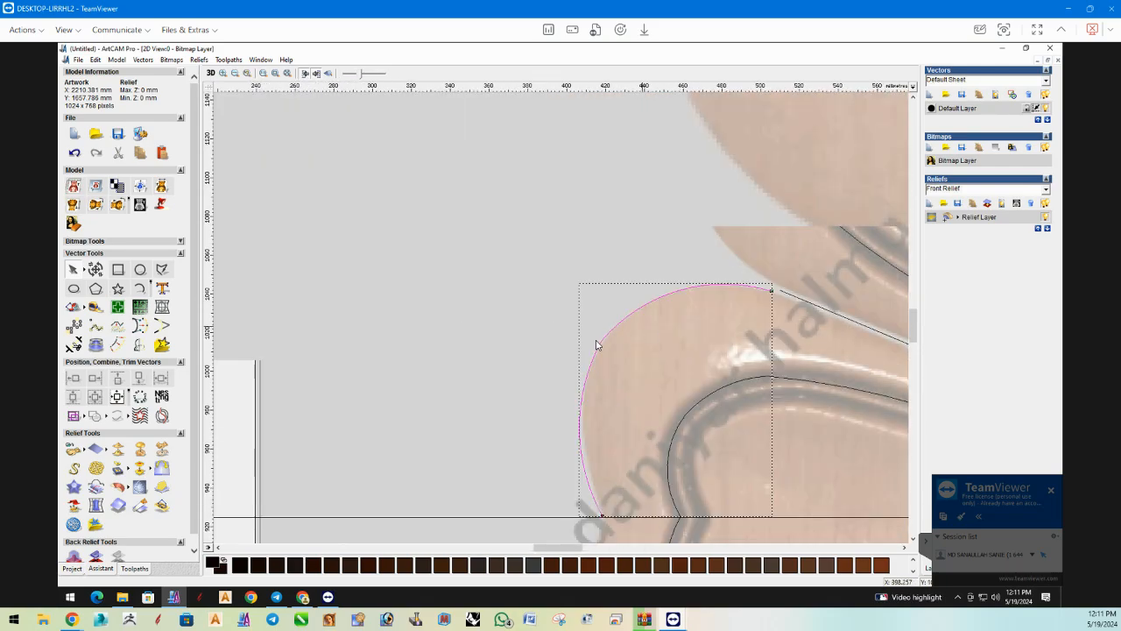
scroll(606, 341, up, 2)
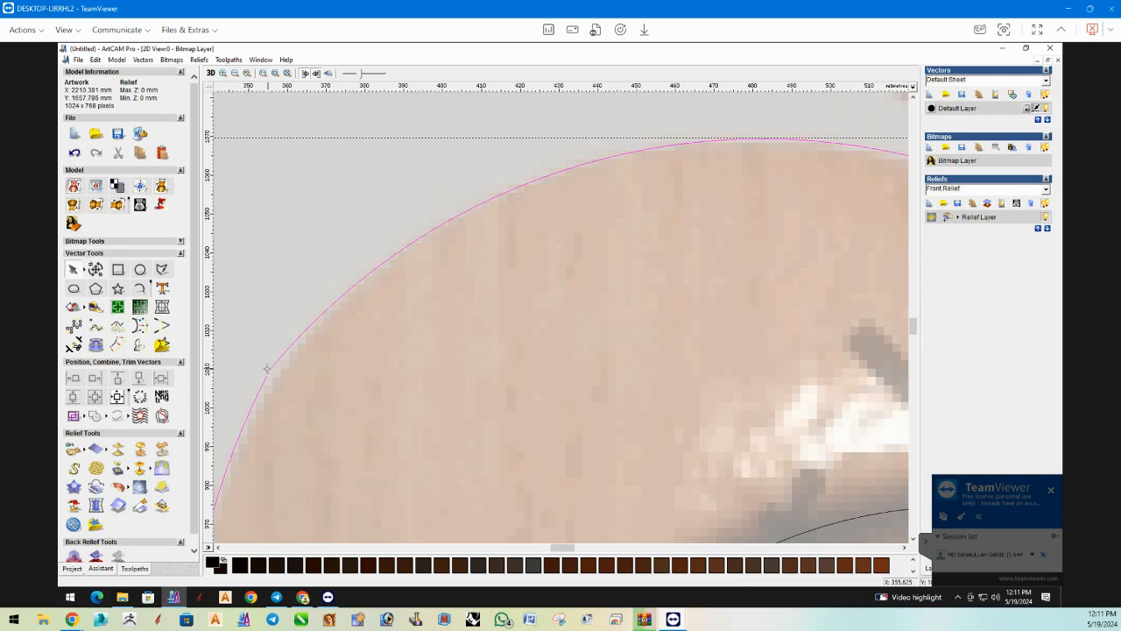
click(267, 371)
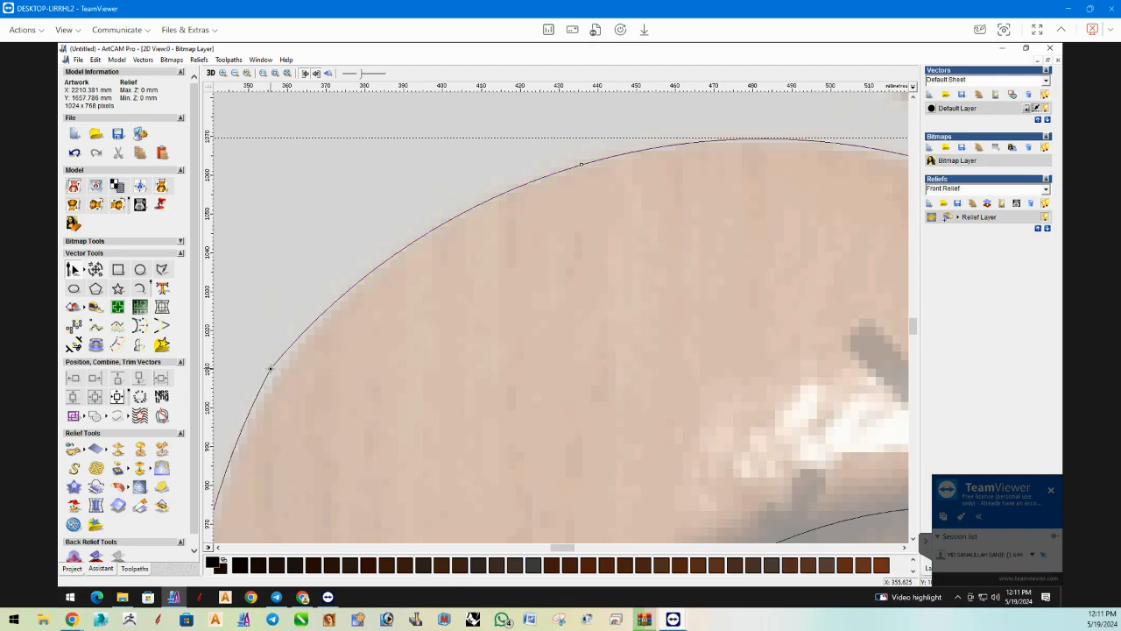
click(271, 368)
scroll(398, 341, down, 3)
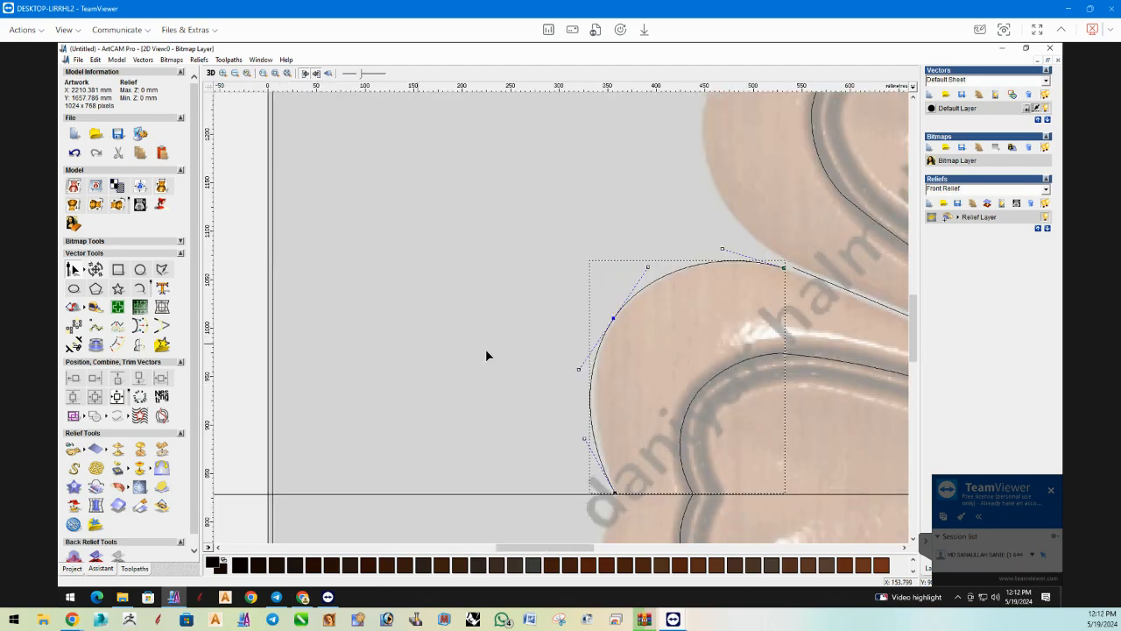
key(n)
scroll(745, 311, down, 2)
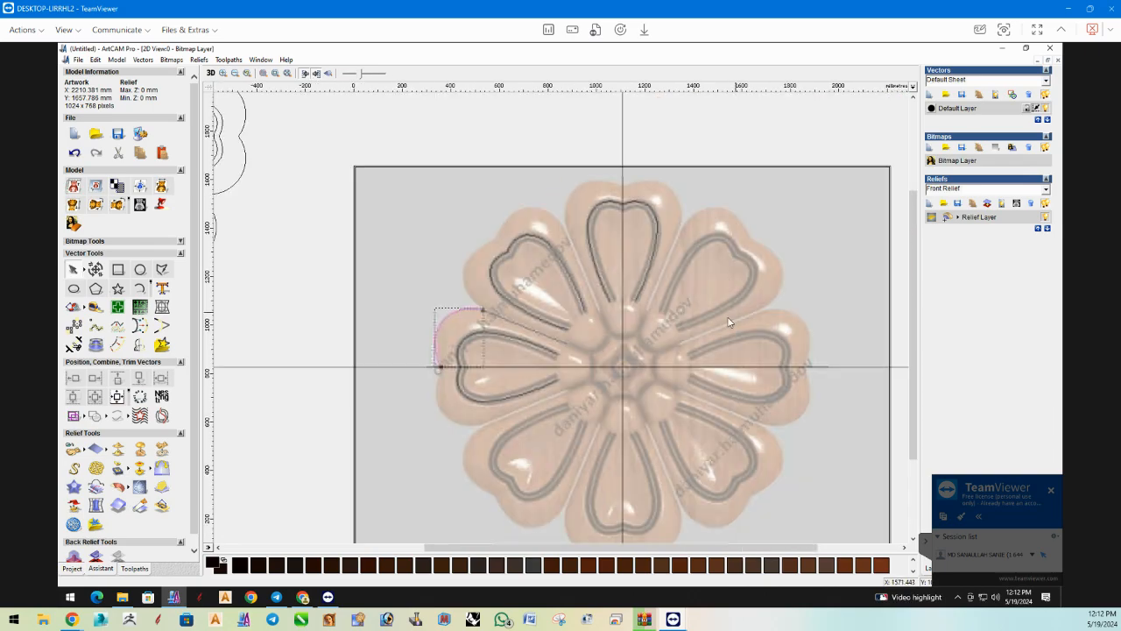
Try rotating a copy of the left petal's upper edge and gap line 45 degrees clockwise and placing it on the upper-left petal.
shift+click(520, 328)
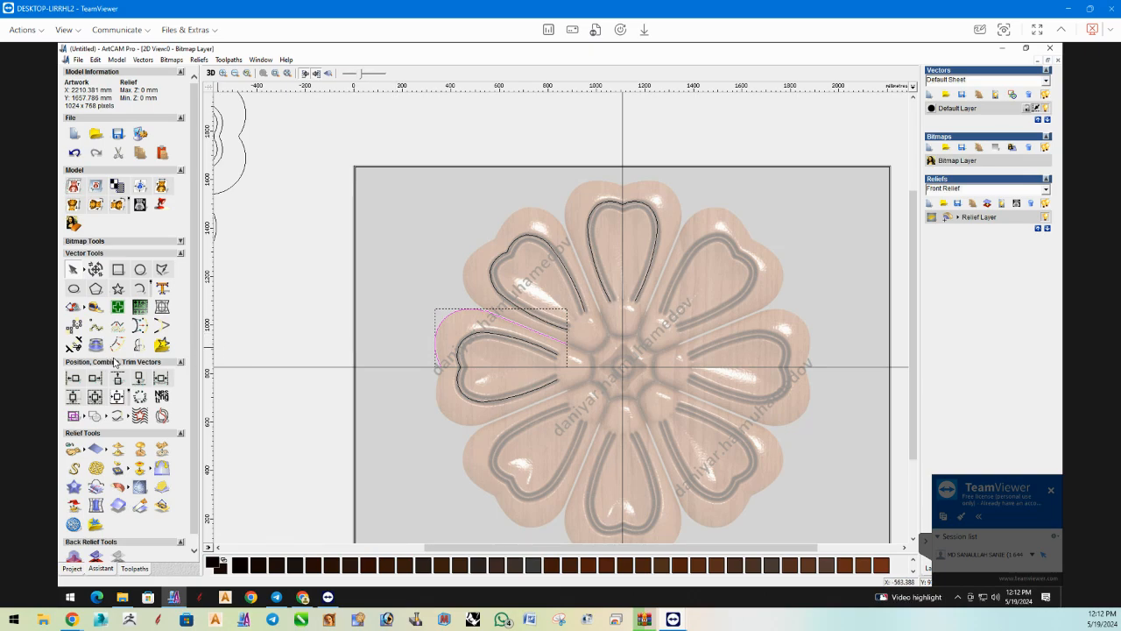
click(95, 269)
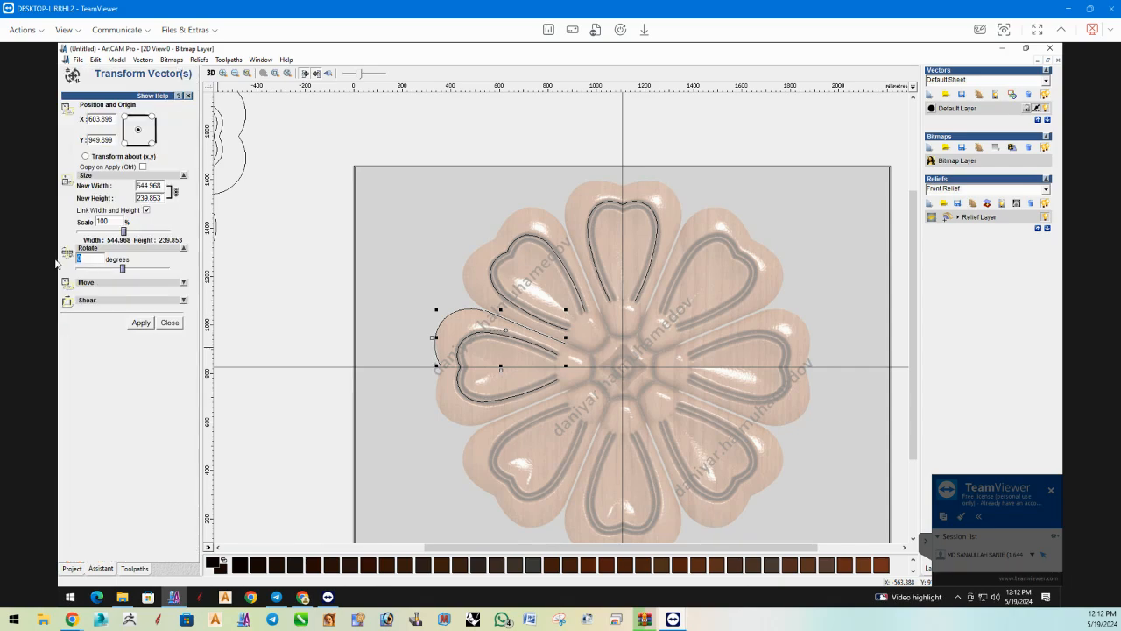
click(140, 322)
key(Return)
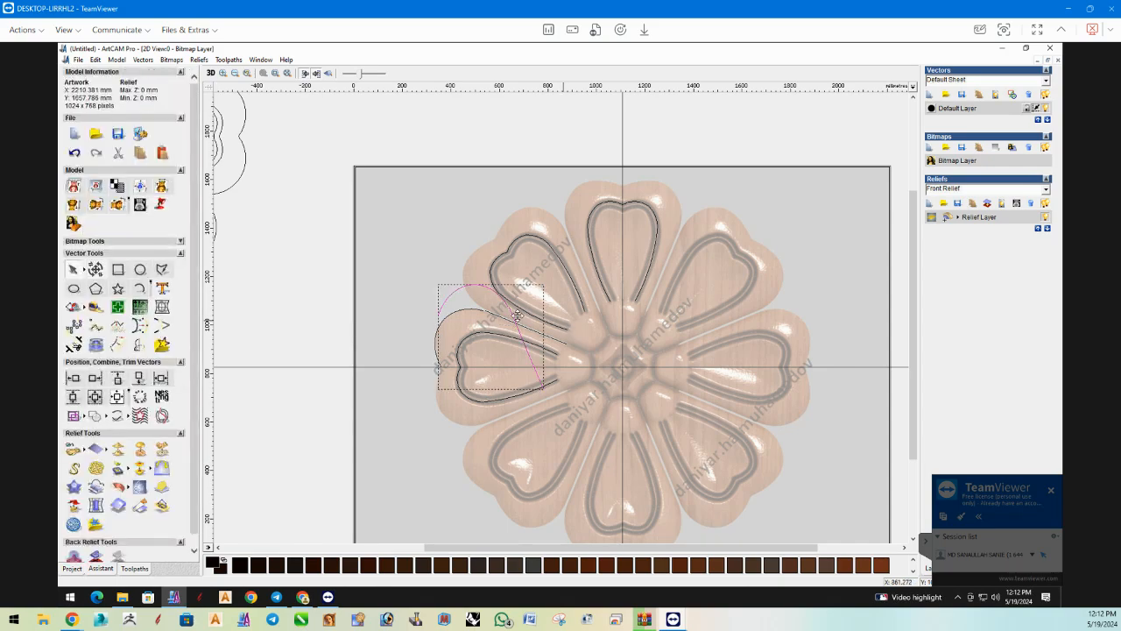
drag(565, 248, 567, 229)
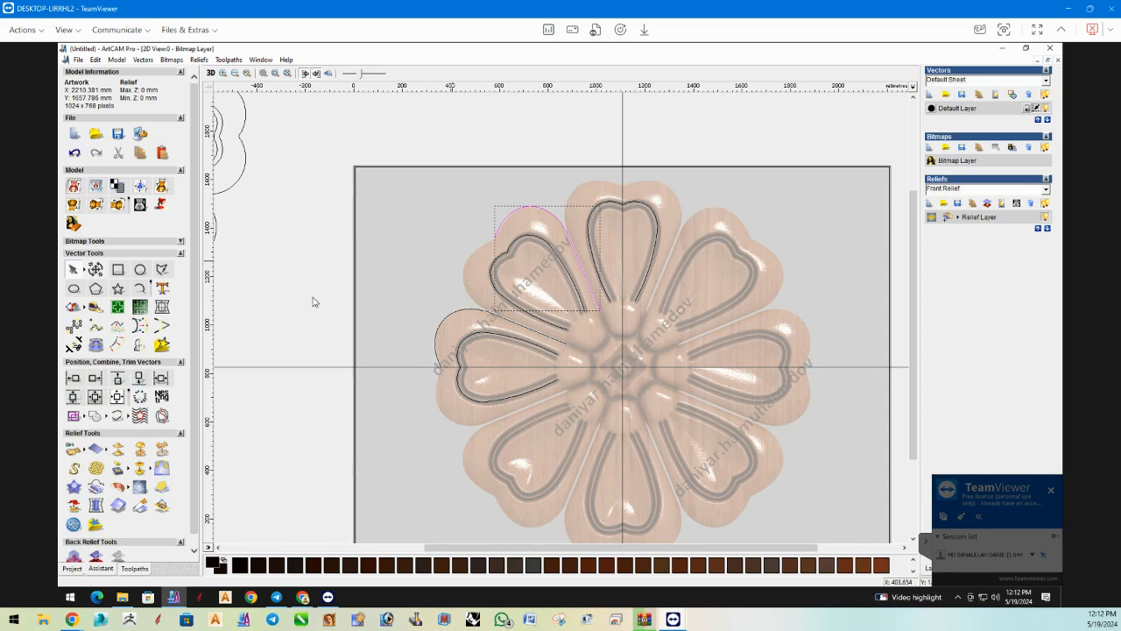
Mirror the left petal's upper edge and gap line downward about the horizontal guide line, keeping the originals.
click(523, 325)
shift+click(441, 324)
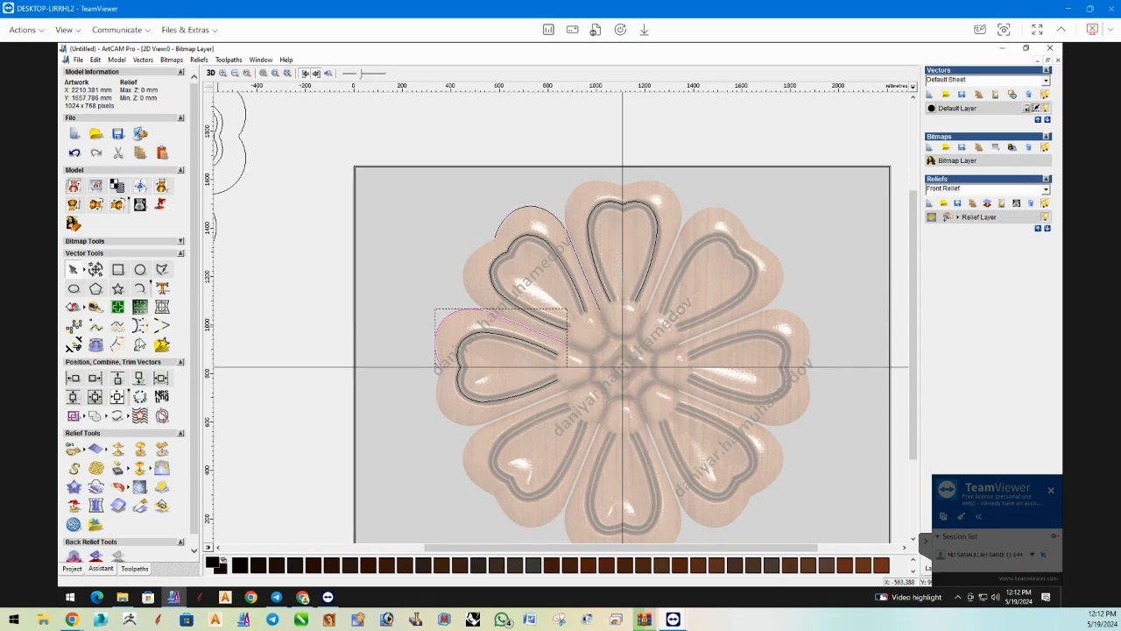
click(141, 344)
click(99, 187)
click(168, 241)
shift+click(437, 344)
Delete the rotated edge arc and gap line from the upper-left petal.
click(502, 226)
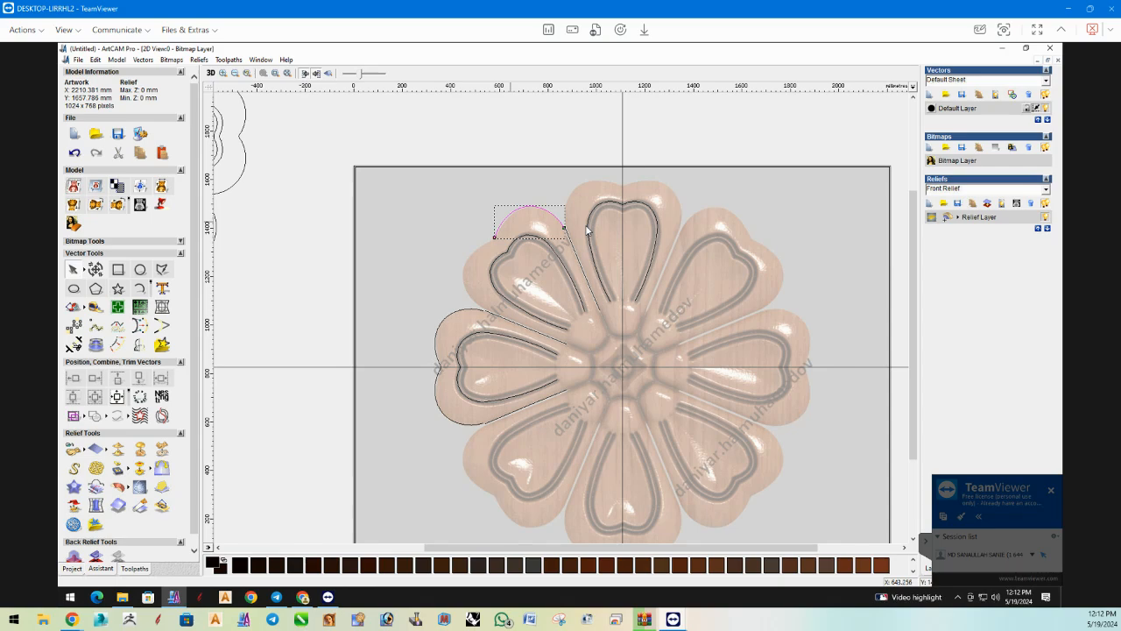
click(568, 241)
key(Delete)
Rotate a copy of the left petal's complete outer outline 90 degrees clockwise.
click(441, 312)
click(96, 269)
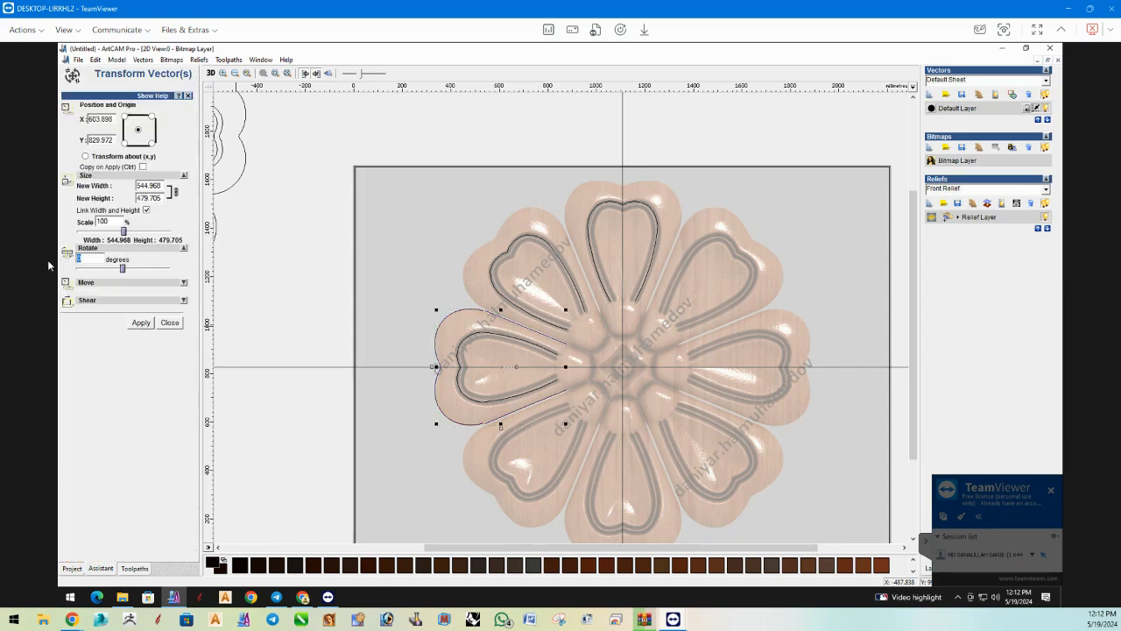
click(143, 322)
text(0)
click(144, 323)
click(169, 322)
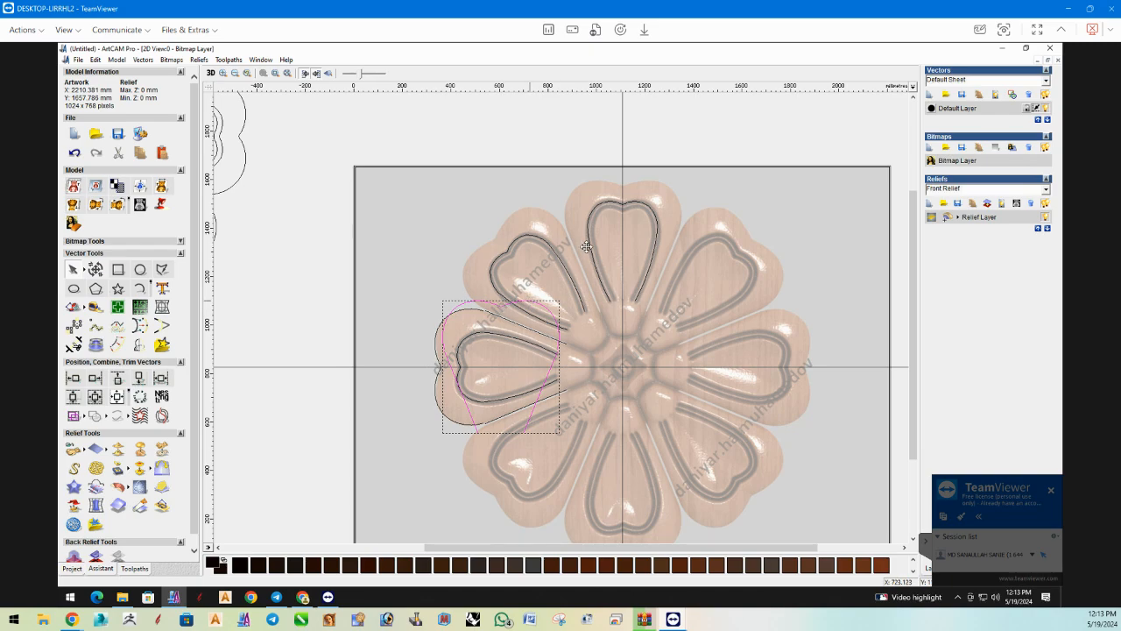
Move the 90-degree outline copy onto the top petal's outer edge, centred on the vertical guide line.
shift+click(657, 179)
drag(661, 178, 652, 182)
click(651, 251)
scroll(637, 253, up, 2)
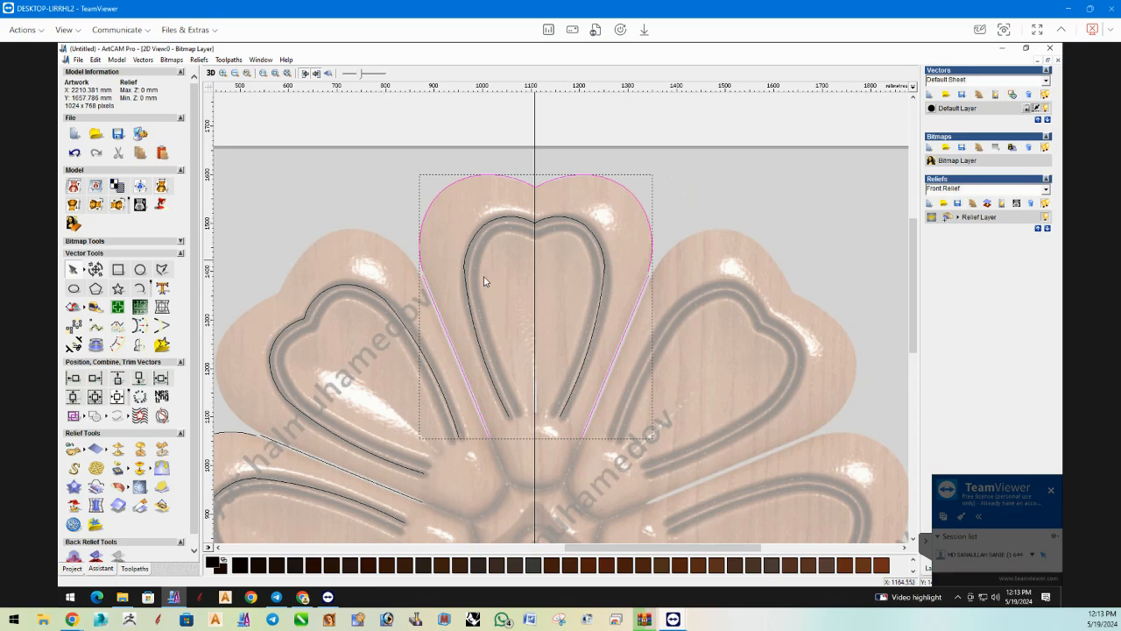
scroll(486, 280, down, 2)
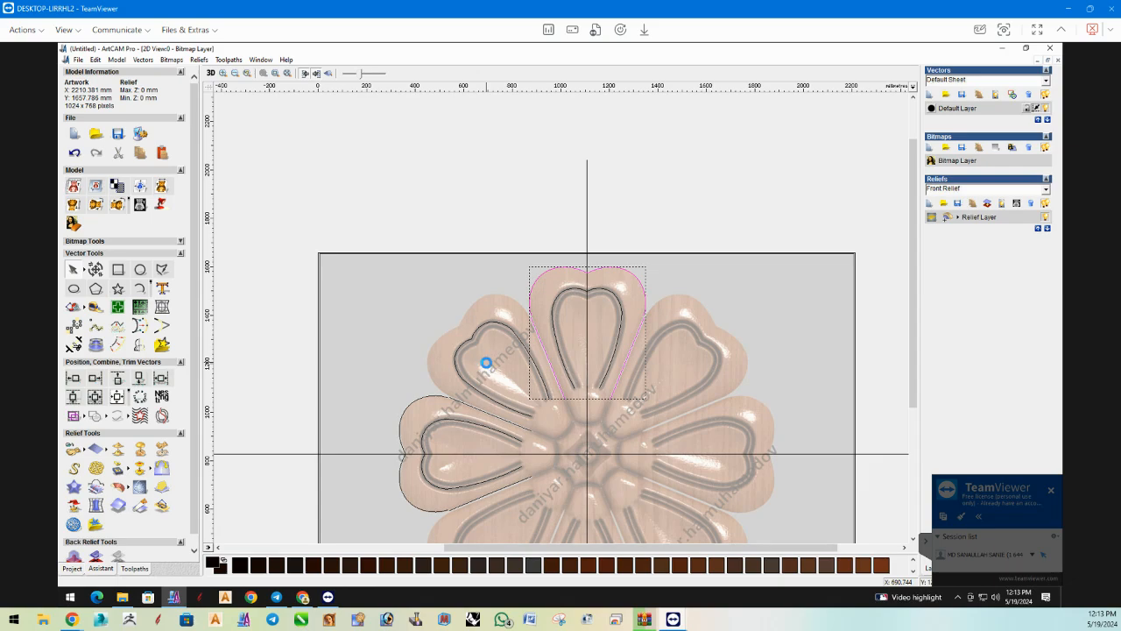
Rotate a copy of the top petal's outer outline 45 degrees counter-clockwise.
click(95, 270)
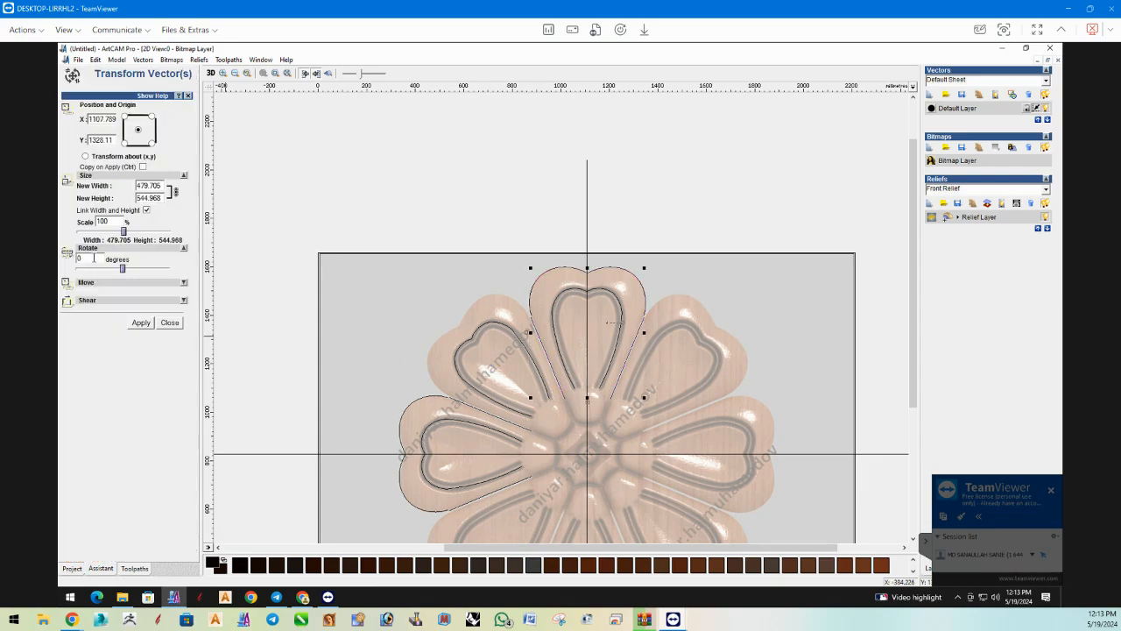
drag(84, 259, 55, 265)
text(5)
click(140, 323)
click(168, 322)
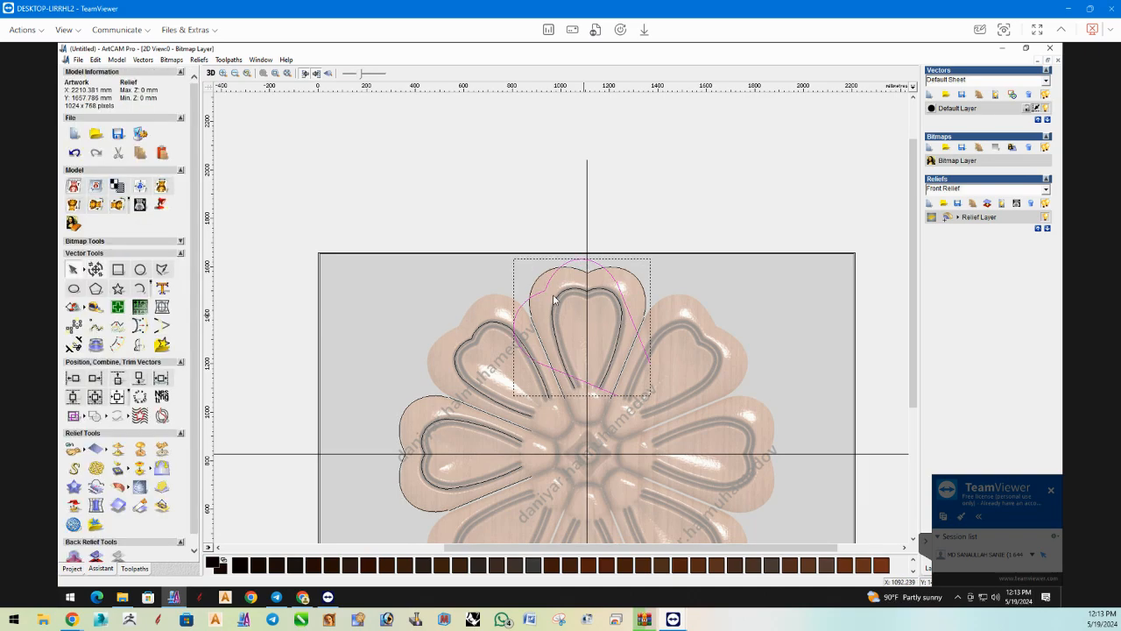
Move the 45-degree outline copy onto the upper-left petal and nudge it to the right to match the petal's edge.
drag(546, 289, 461, 326)
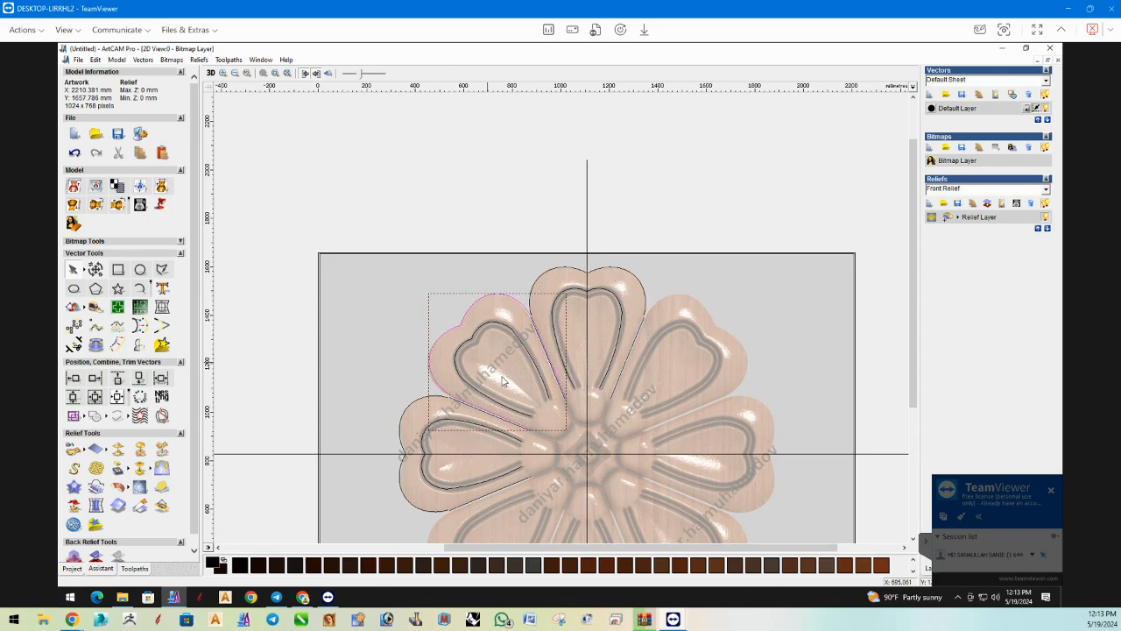
drag(503, 381, 494, 369)
scroll(484, 349, up, 2)
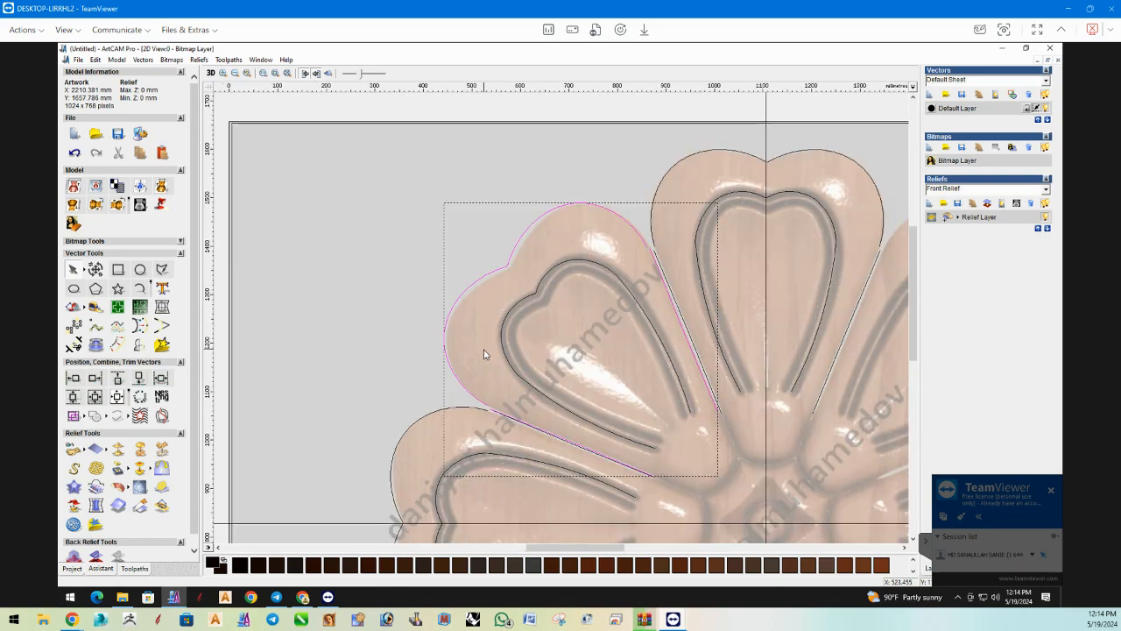
key(Right)
key(Right)
key(Right)
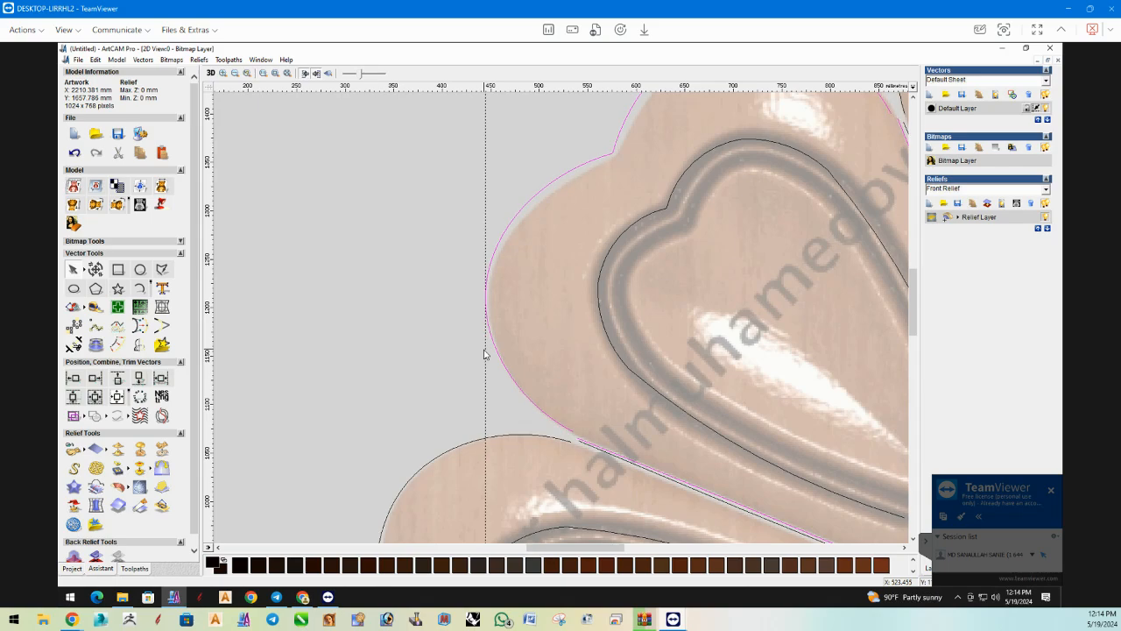
key(Right)
key(Right)
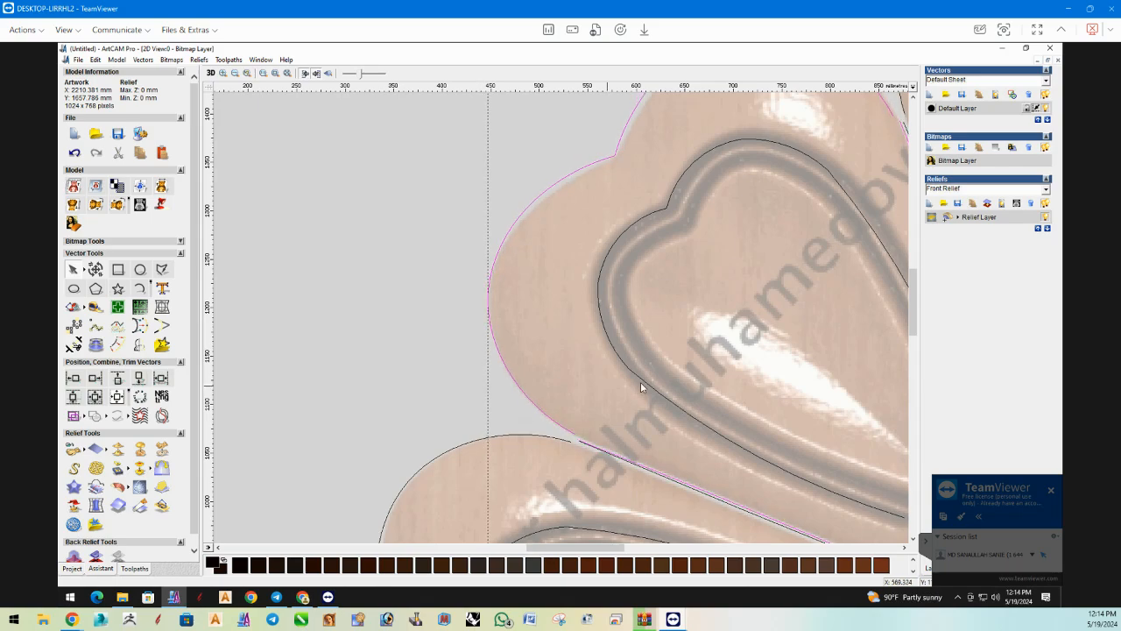
Delete the lower halves of the left petal's outer arc and groove, below the horizontal guide line.
scroll(640, 382, down, 2)
shift+click(555, 195)
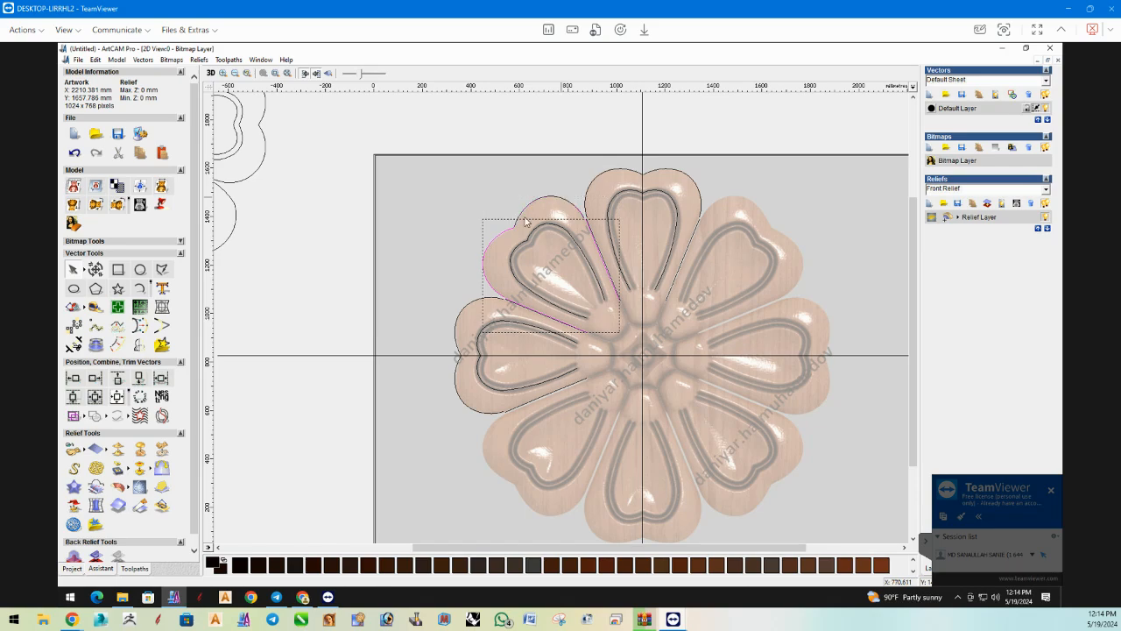
shift+click(496, 231)
click(508, 258)
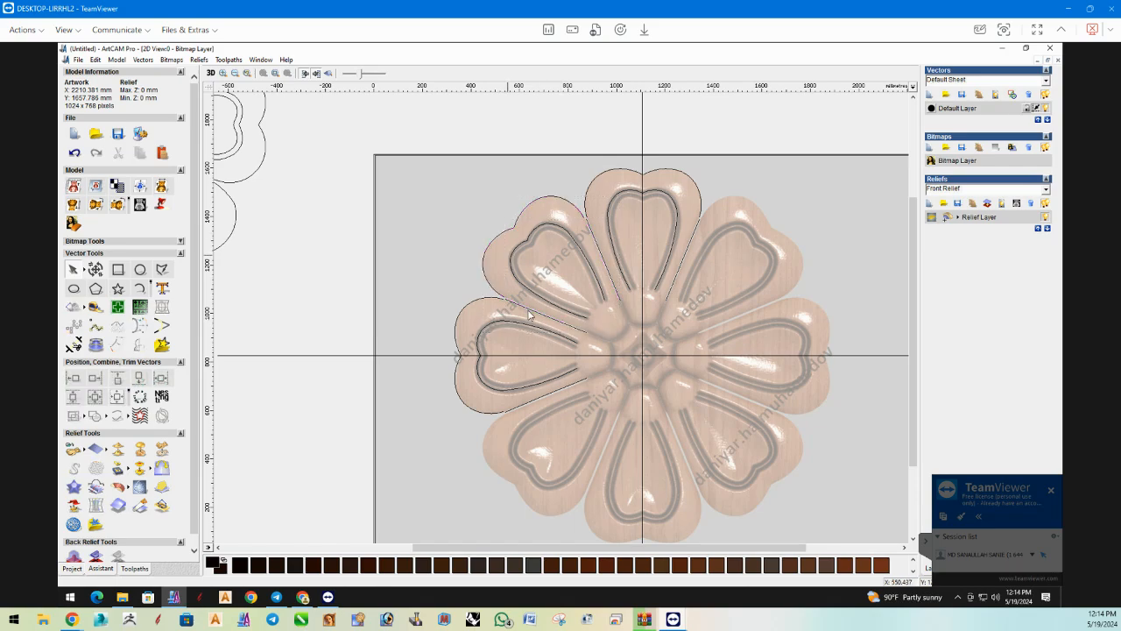
click(480, 375)
key(Delete)
Trim away the half of the top petal's groove vector to the right of the vertical guide line.
click(665, 191)
scroll(648, 200, up, 1)
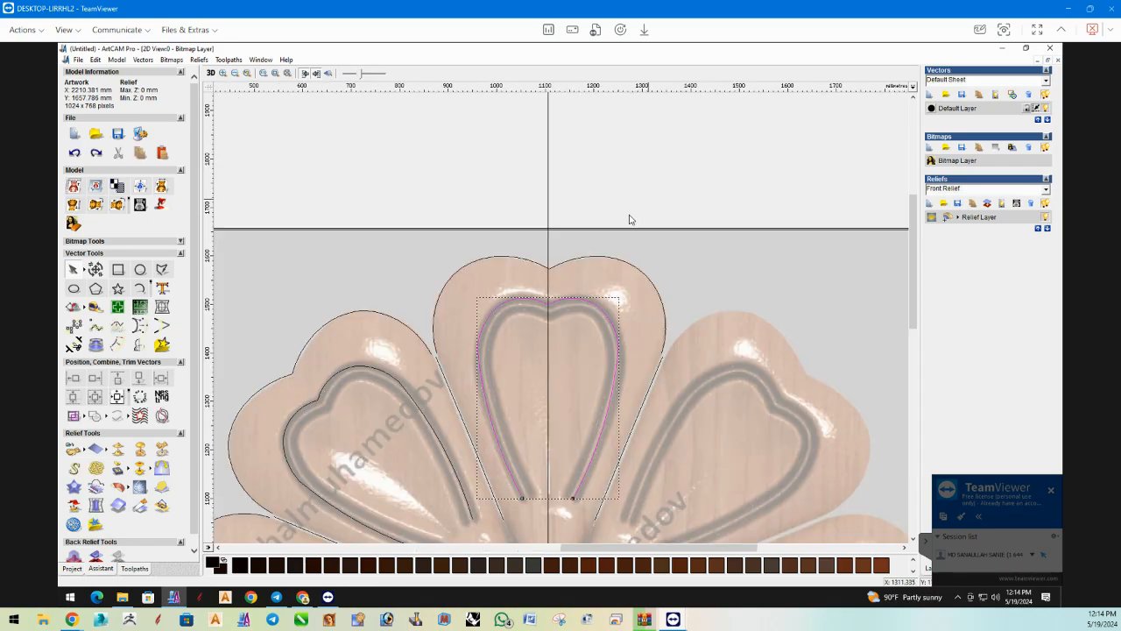
click(75, 345)
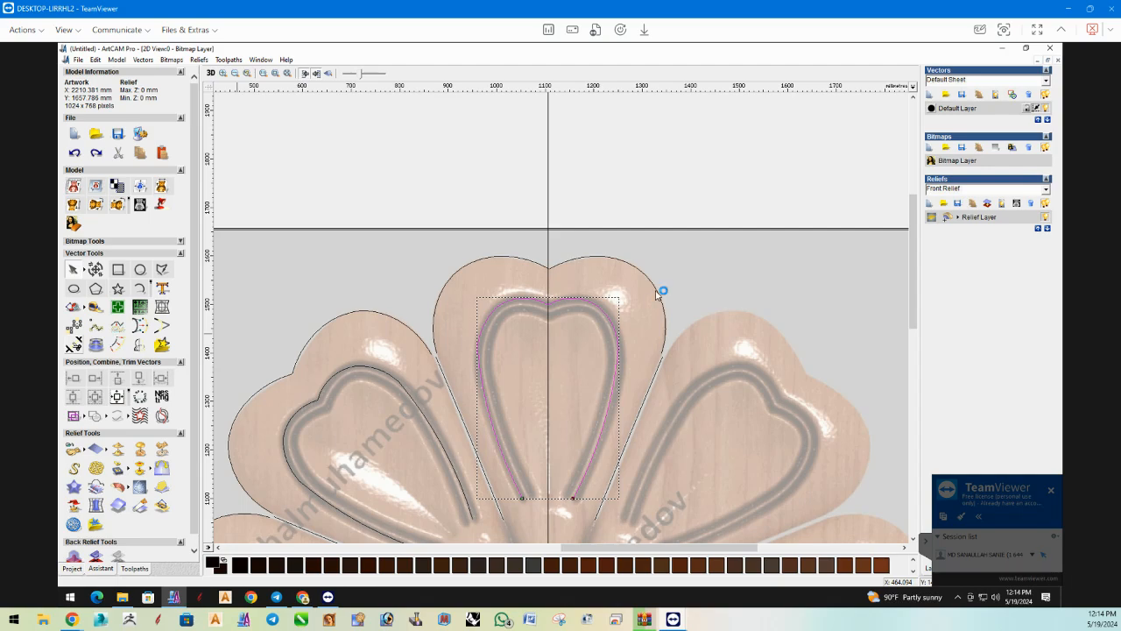
click(596, 306)
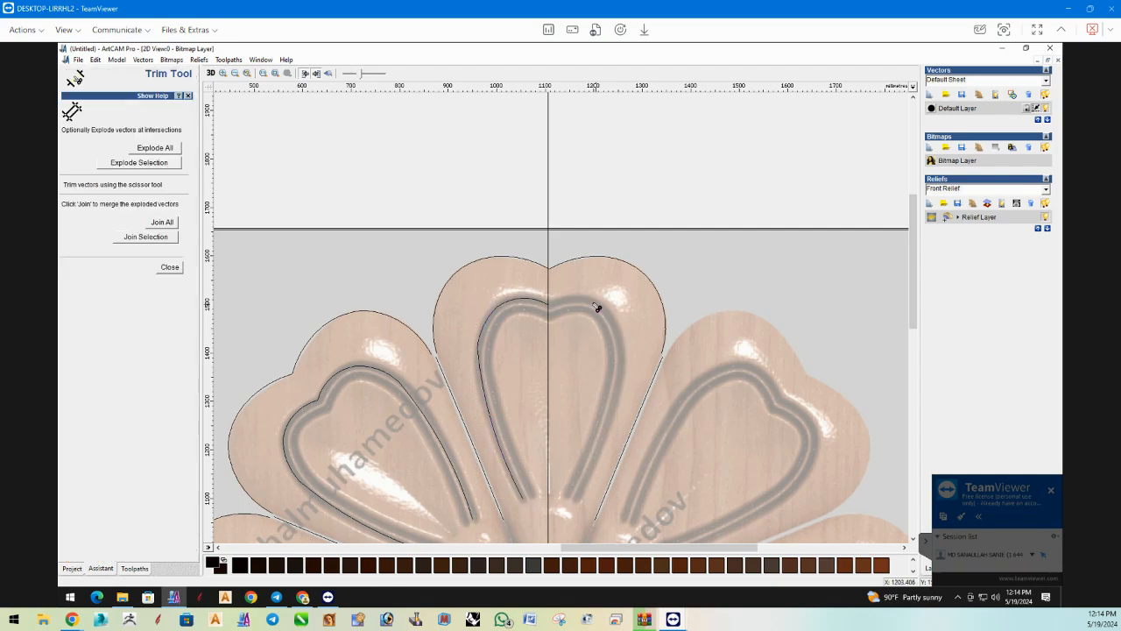
click(170, 267)
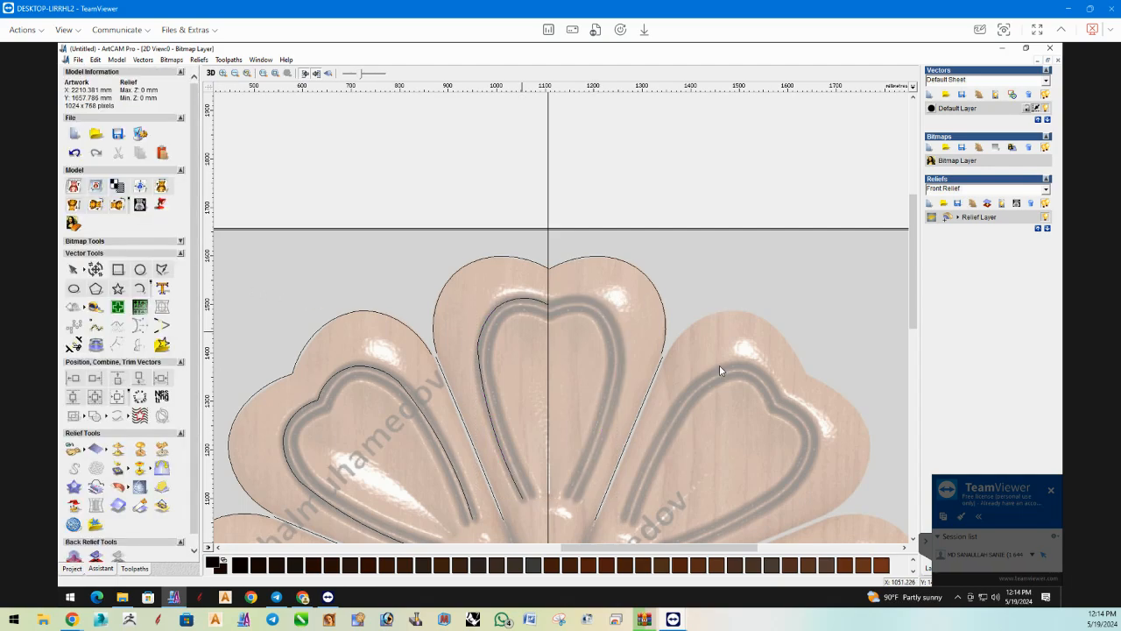
Delete the top petal's right gap line and right outer arc, and the gap line below the left petal.
click(661, 367)
key(Delete)
click(664, 341)
key(Delete)
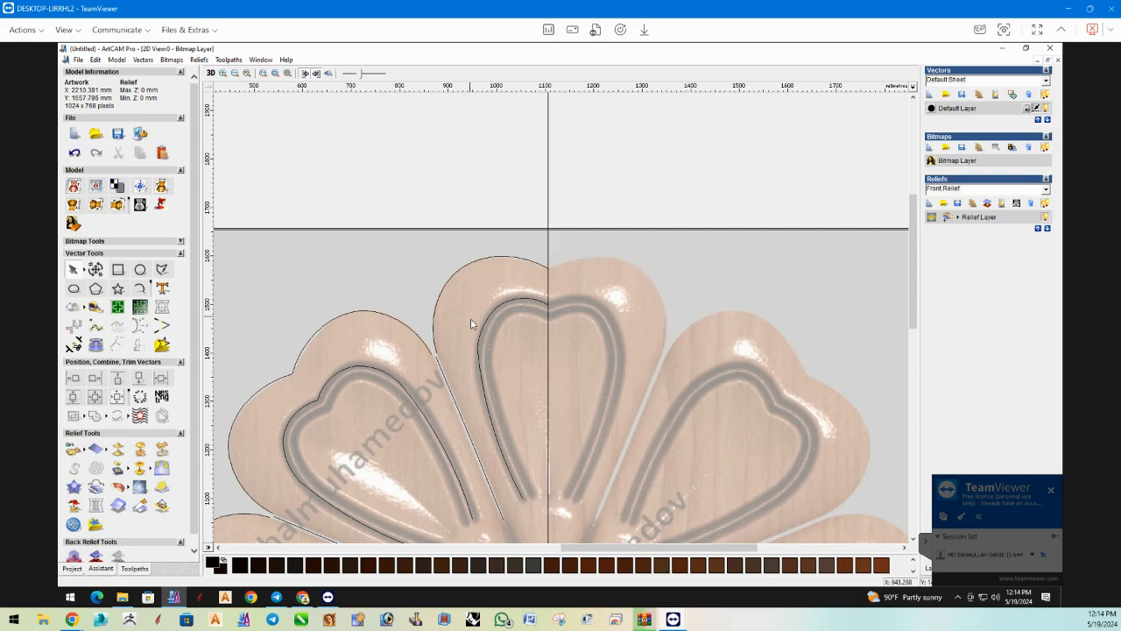
scroll(454, 310, down, 1)
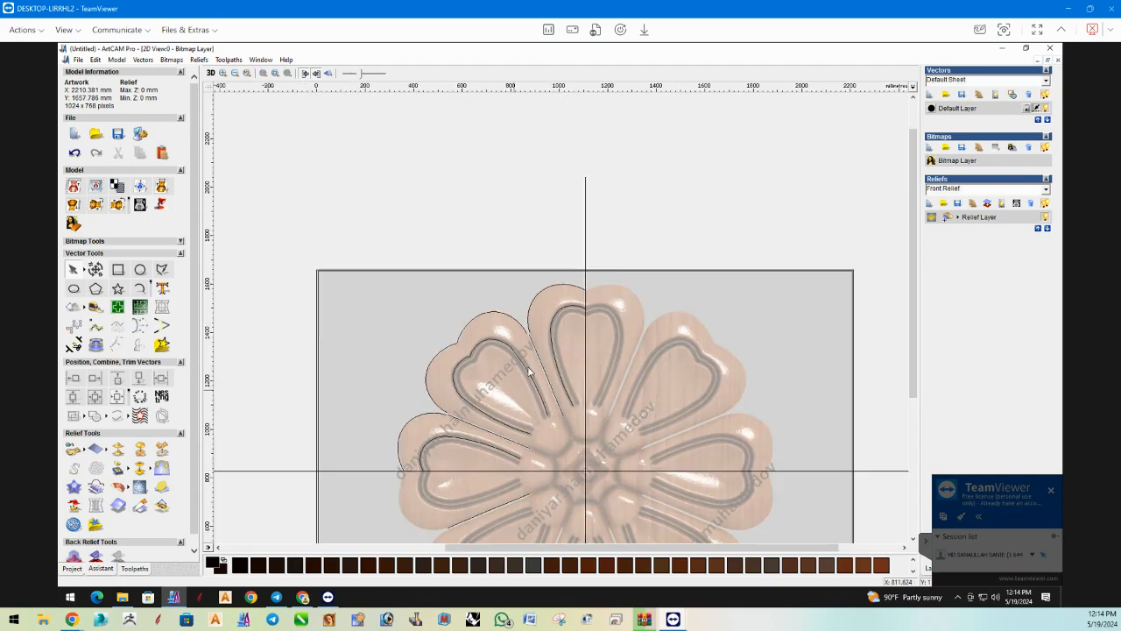
click(483, 515)
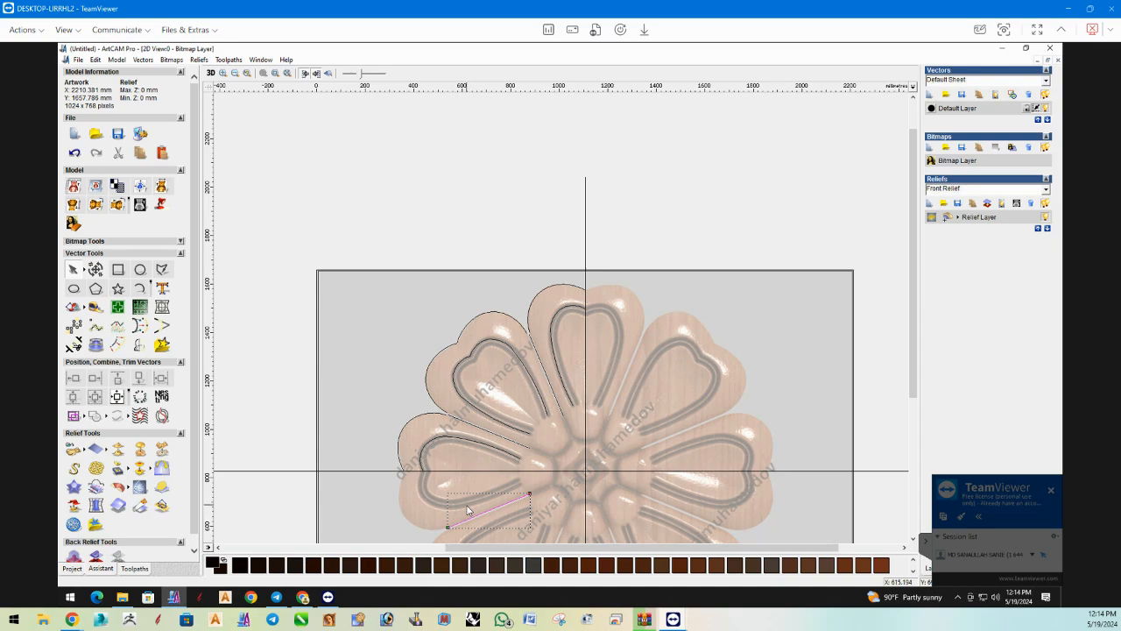
key(Delete)
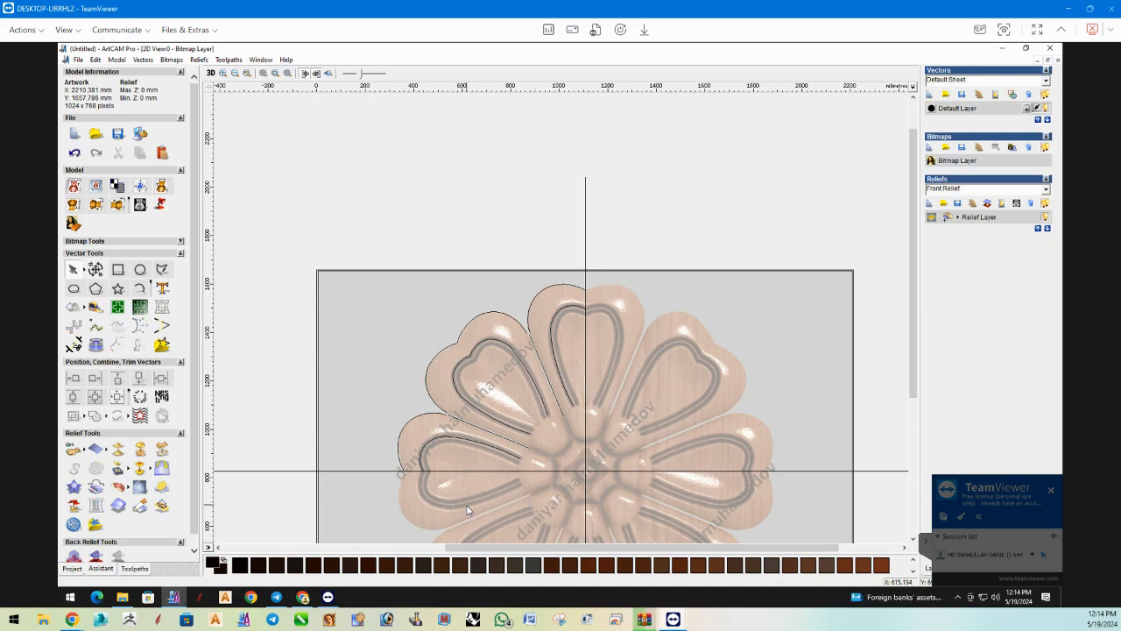
Try to join the left petal's outer arc with the upper-left petal's adjacent outer arc.
click(432, 418)
shift+click(435, 405)
right_click(434, 408)
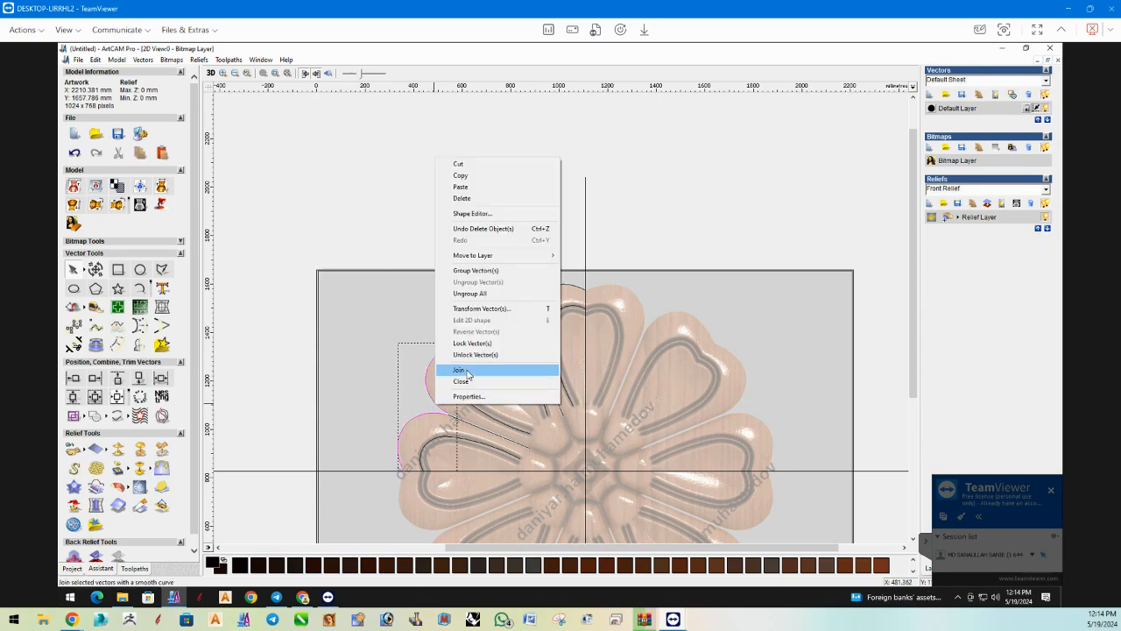
click(466, 368)
right_click(463, 335)
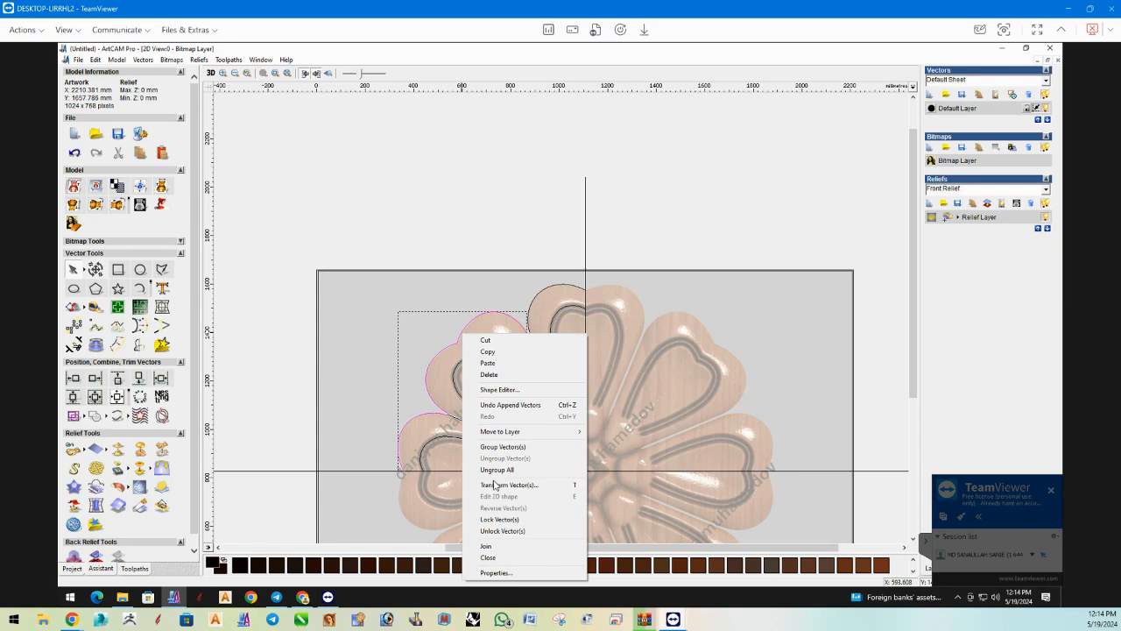
click(396, 399)
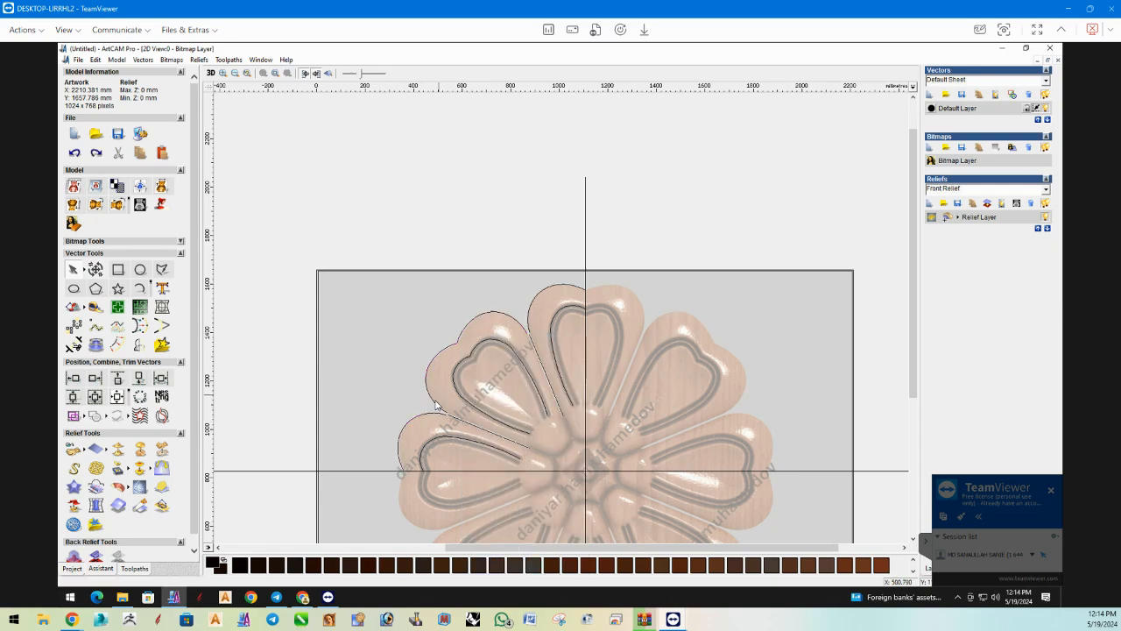
Join the left petal's outer arc to the adjacent lower outer arc of the upper-left petal.
click(436, 398)
click(431, 401)
shift+click(408, 417)
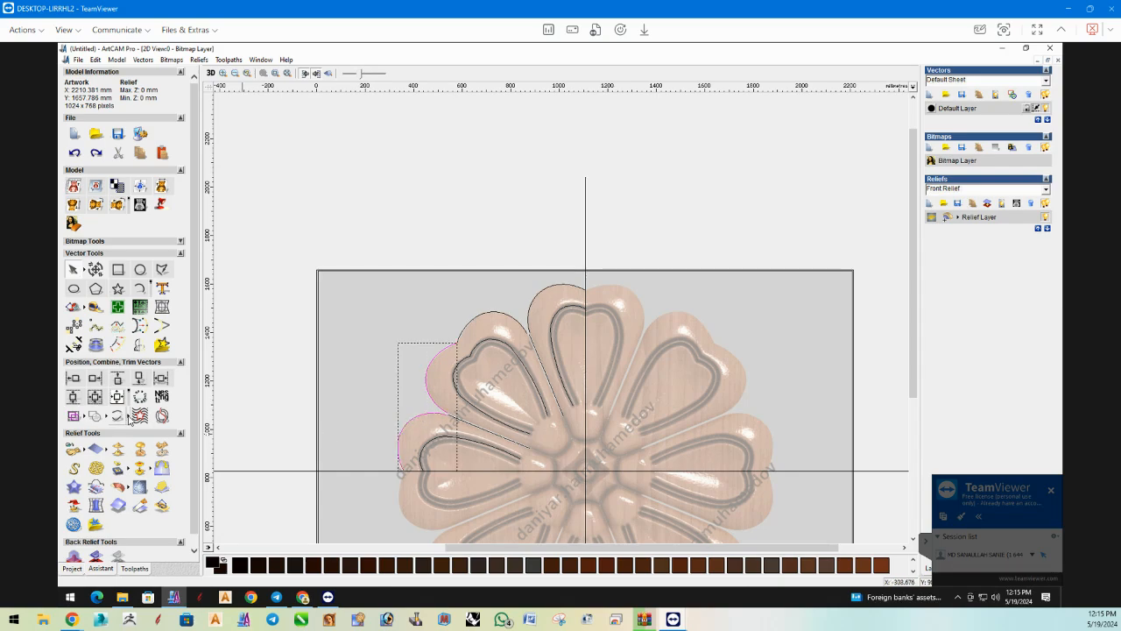
click(128, 417)
click(170, 418)
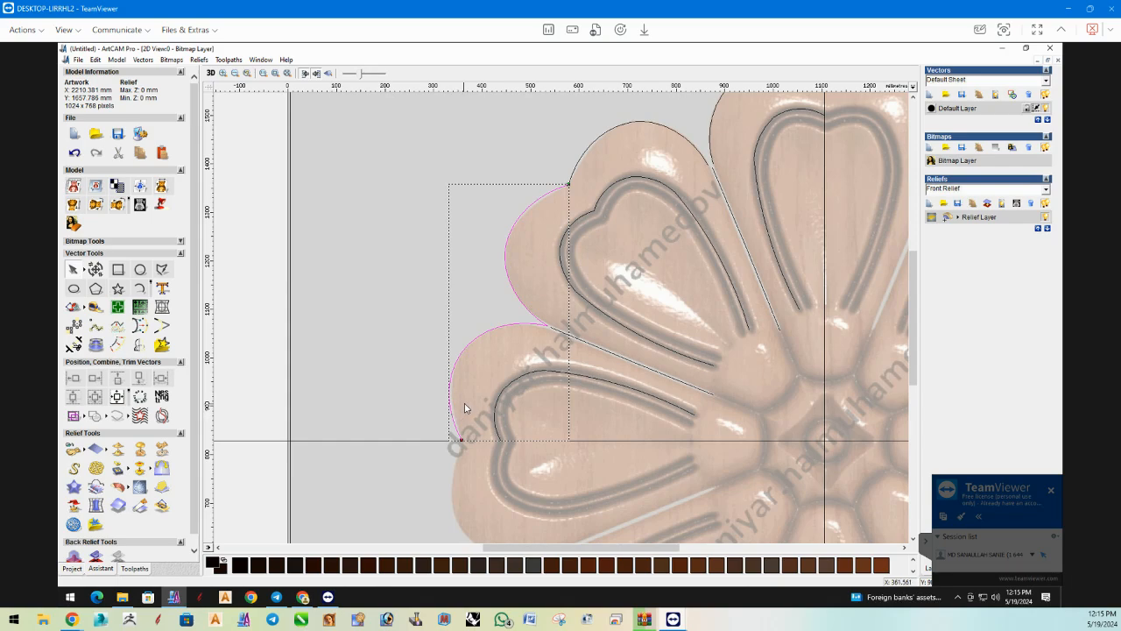
key(ctrl+z)
right_click(552, 374)
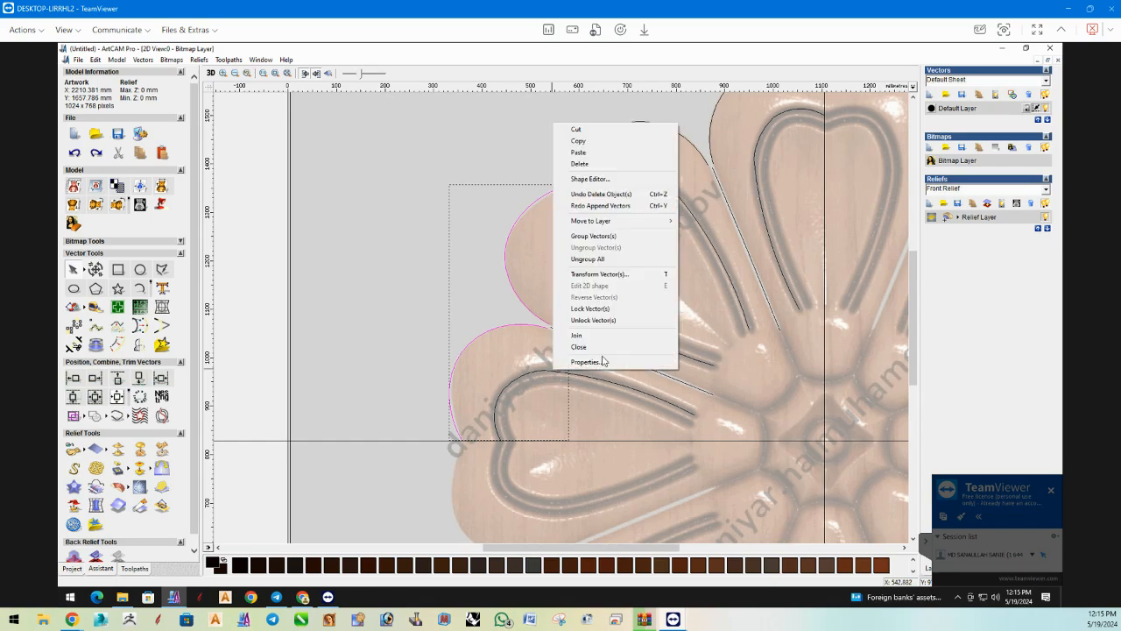
click(602, 348)
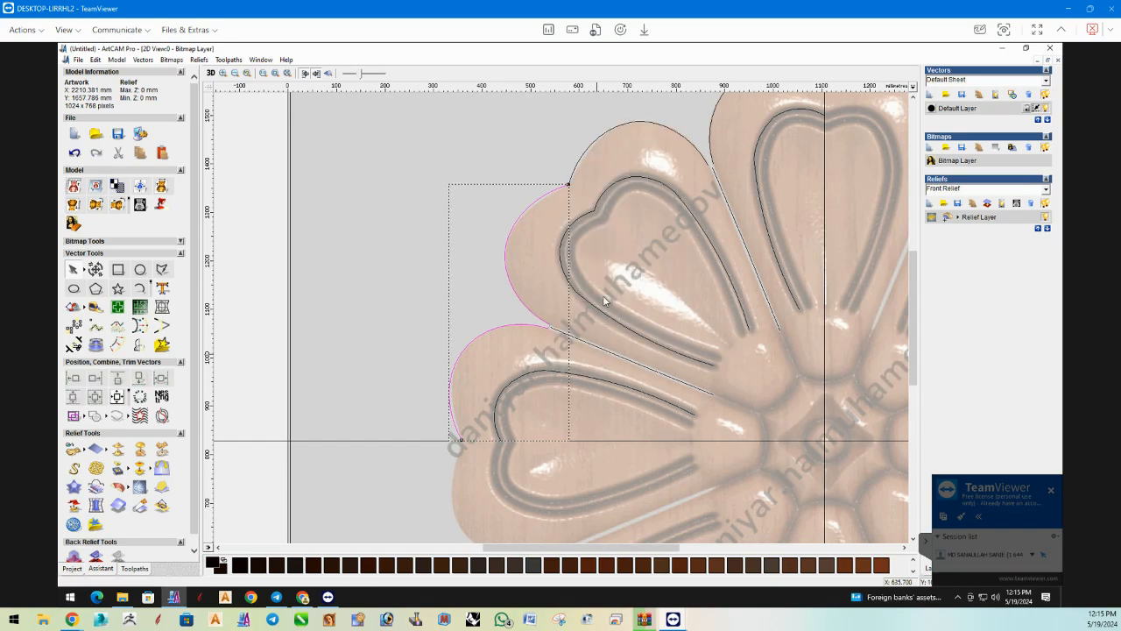
Join the upper-left petal's upper outer arc and the top petal's left outer arc to the connected outline.
shift+click(622, 130)
right_click(621, 127)
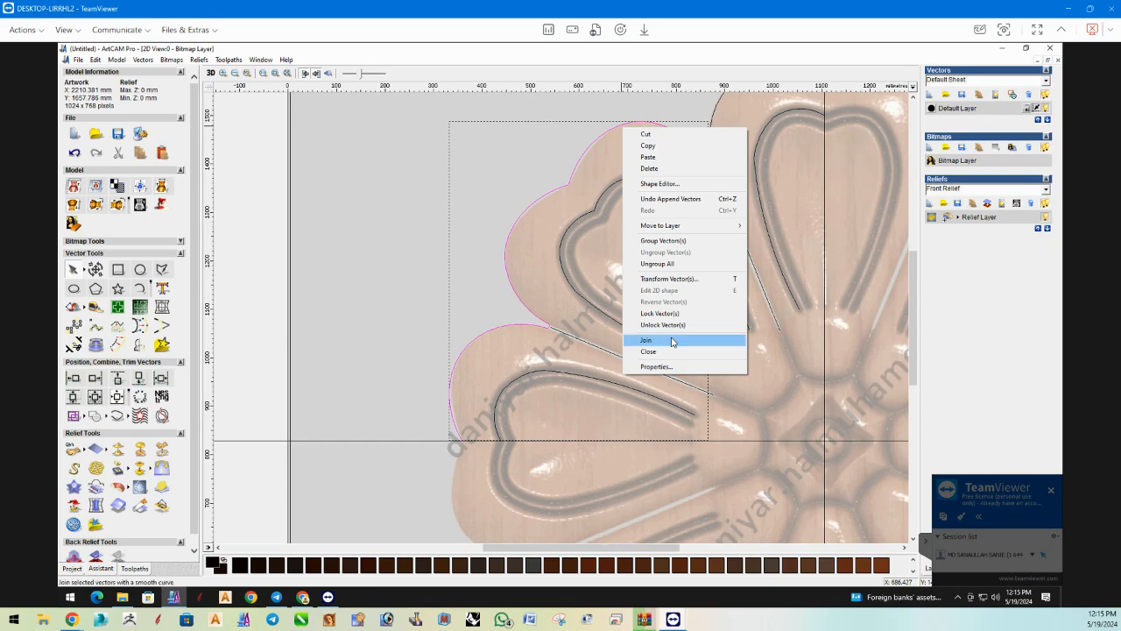
click(637, 341)
shift+click(709, 155)
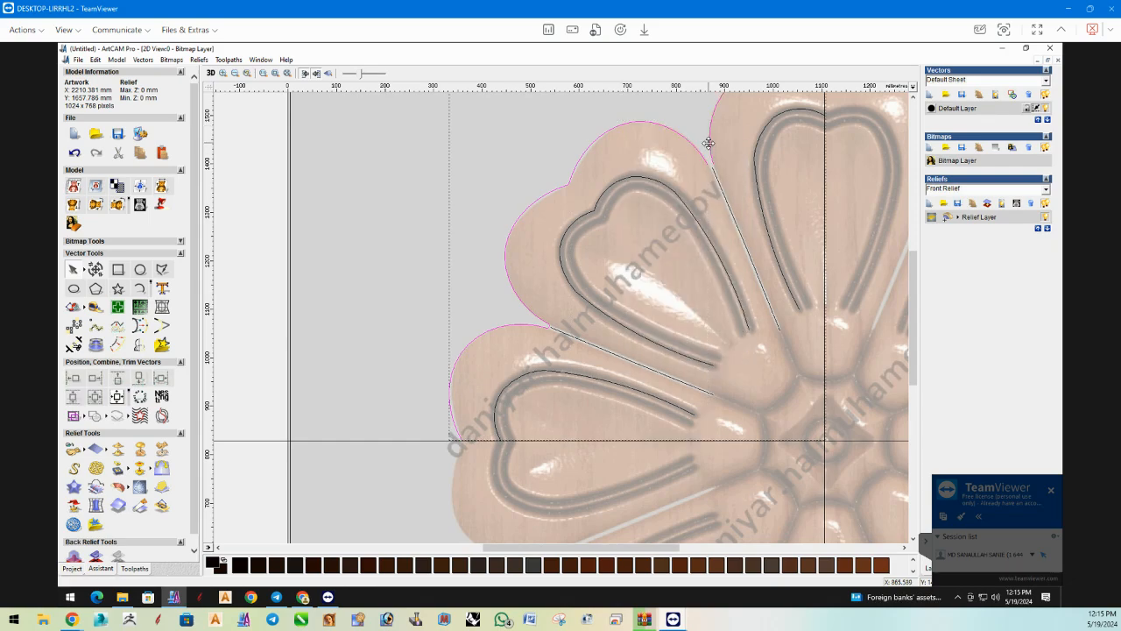
right_click(709, 155)
click(741, 358)
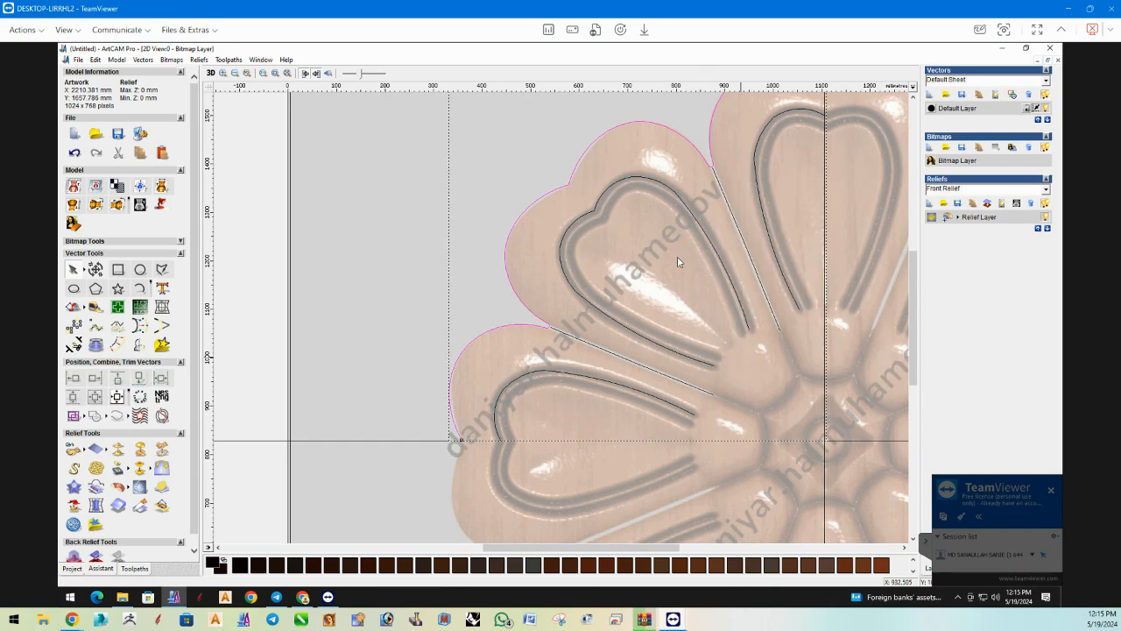
Try to offset the left petal's groove vector 5 mm with the Inwards / Left direction, and undo it.
scroll(652, 211, down, 2)
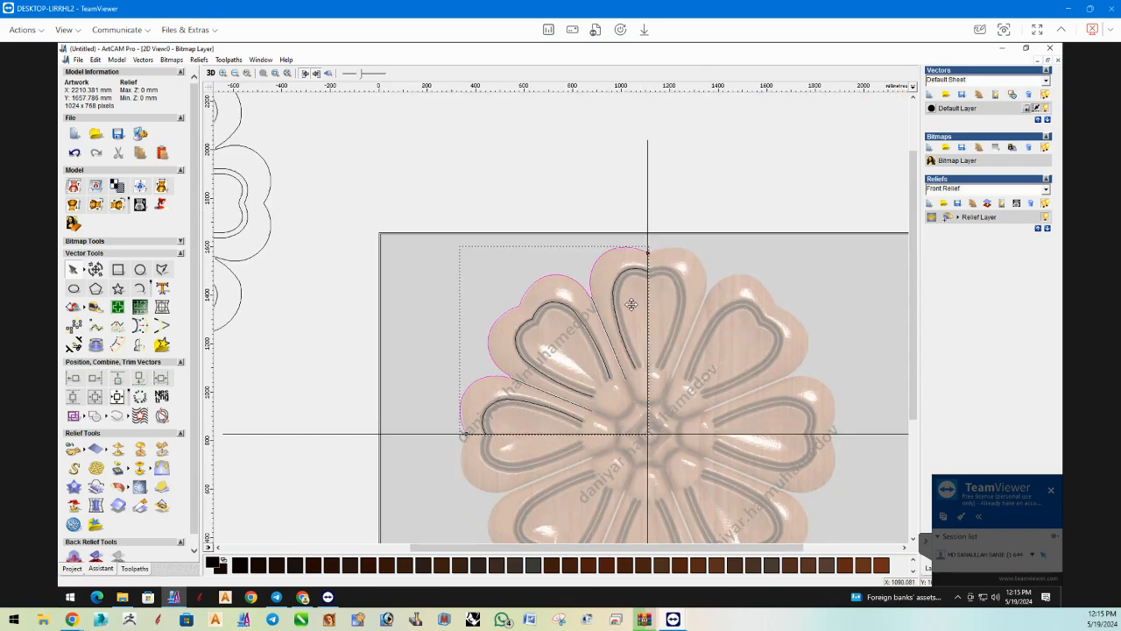
click(512, 400)
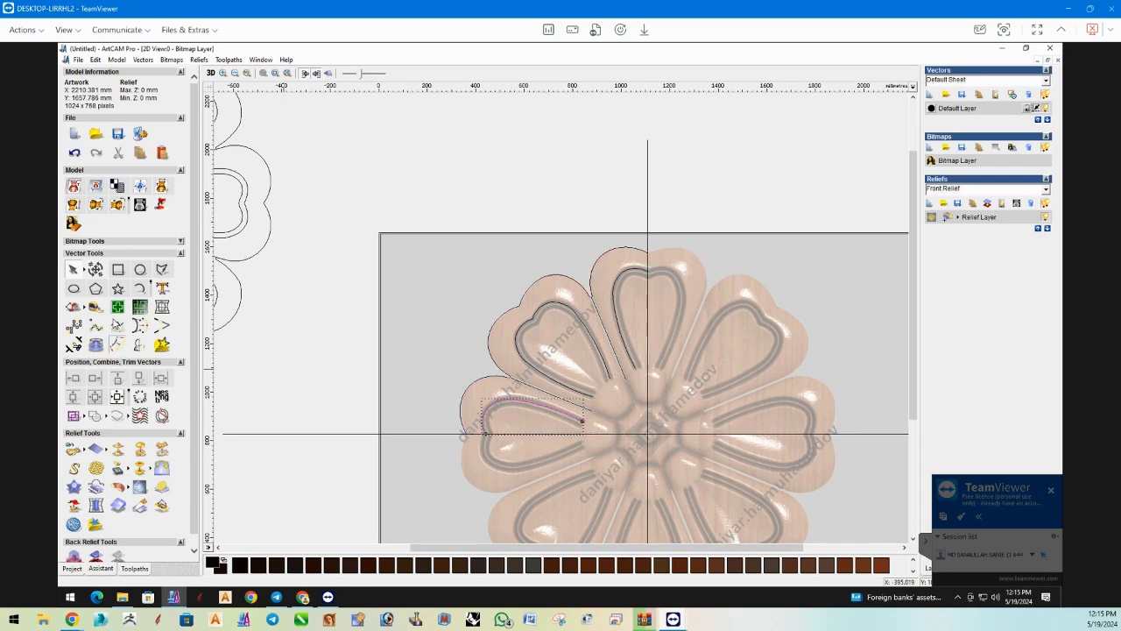
click(117, 344)
text(5)
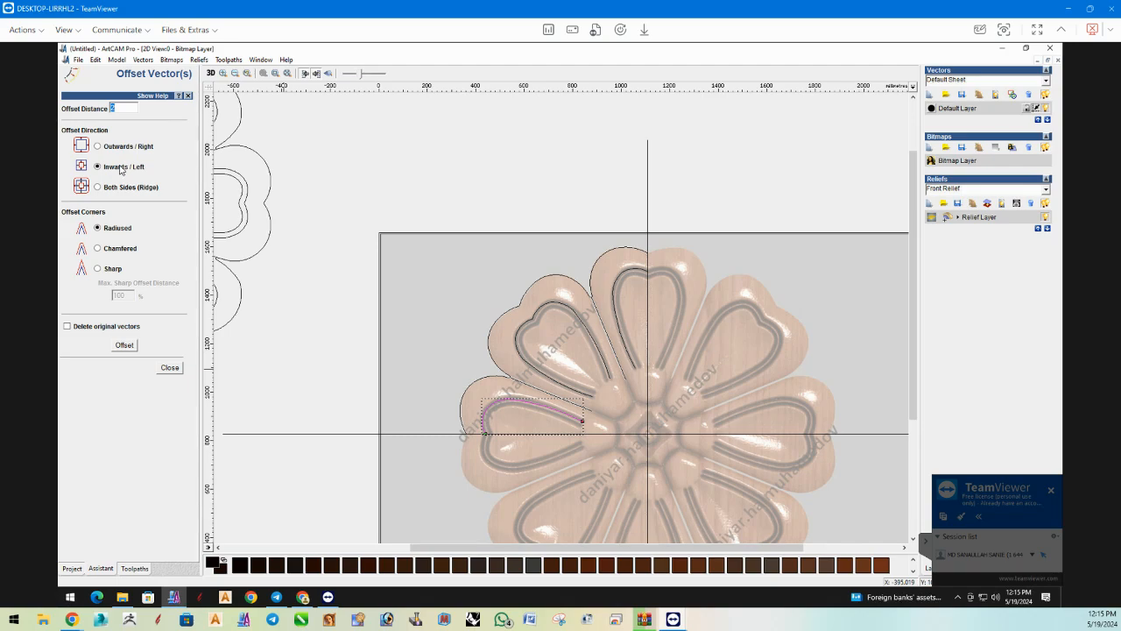
click(125, 346)
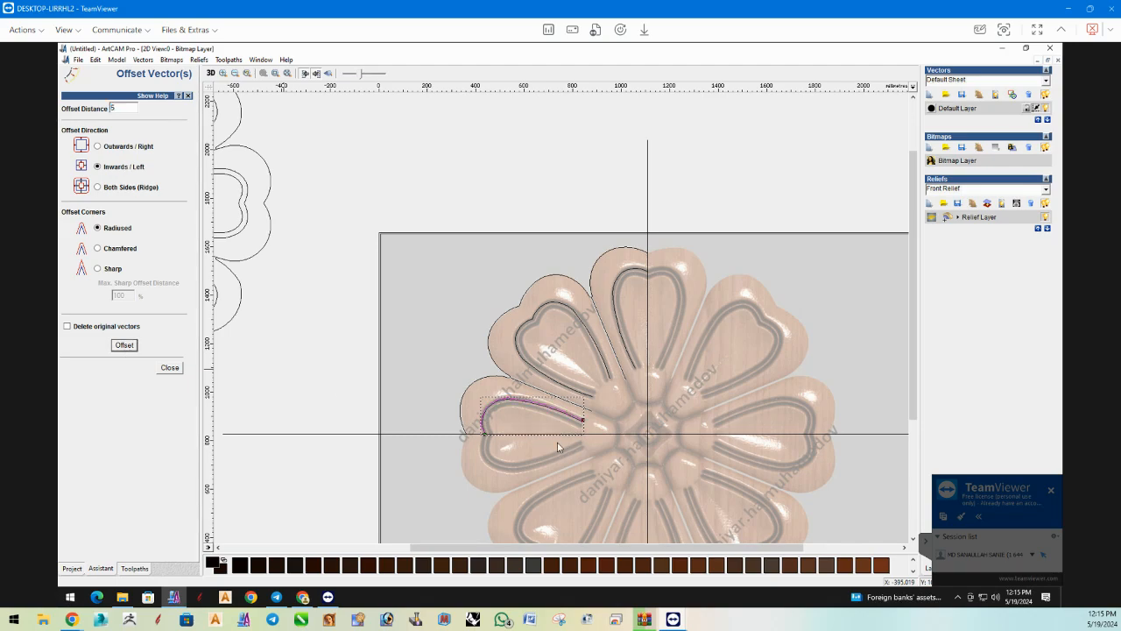
click(497, 402)
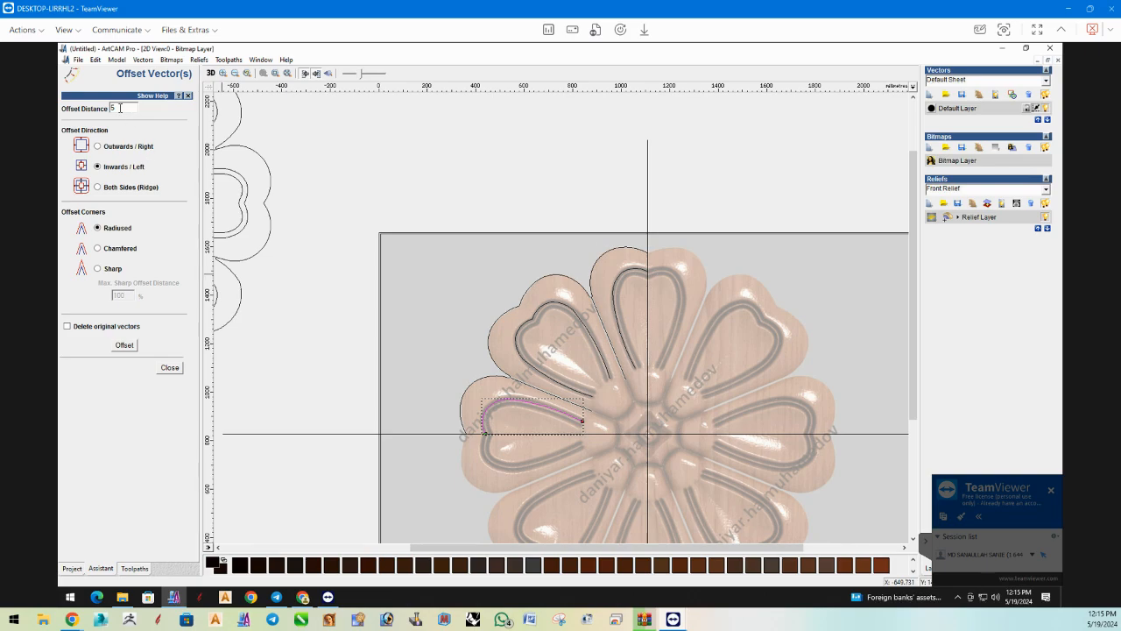
Try to offset the left petal's groove vector 20 mm with the Inwards / Left direction, and undo it.
text(20)
click(124, 346)
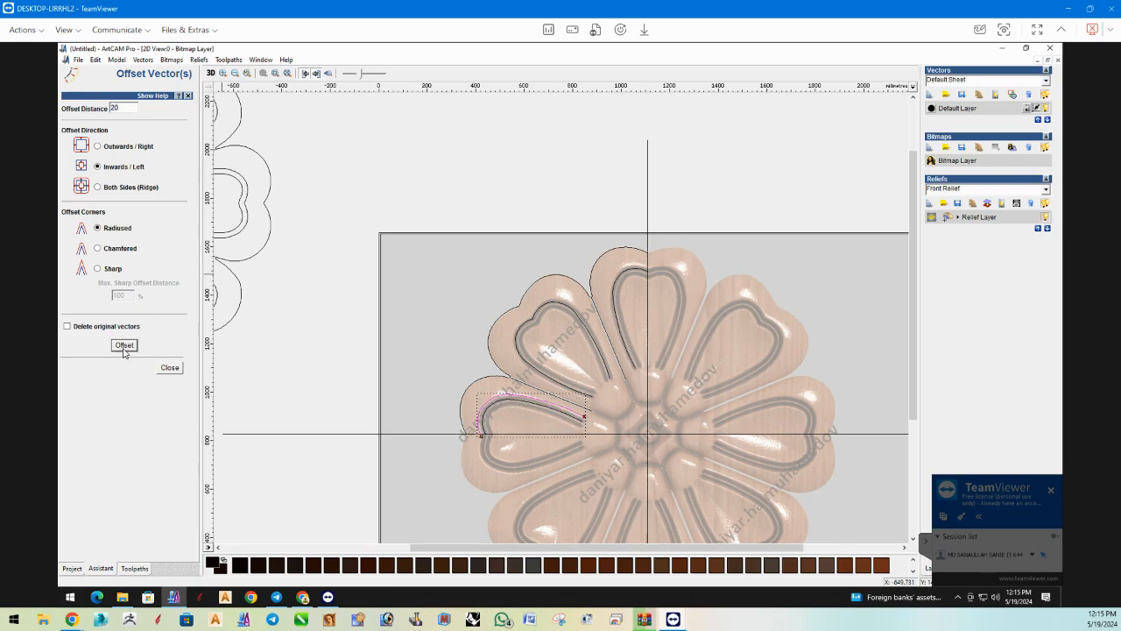
click(497, 405)
click(498, 405)
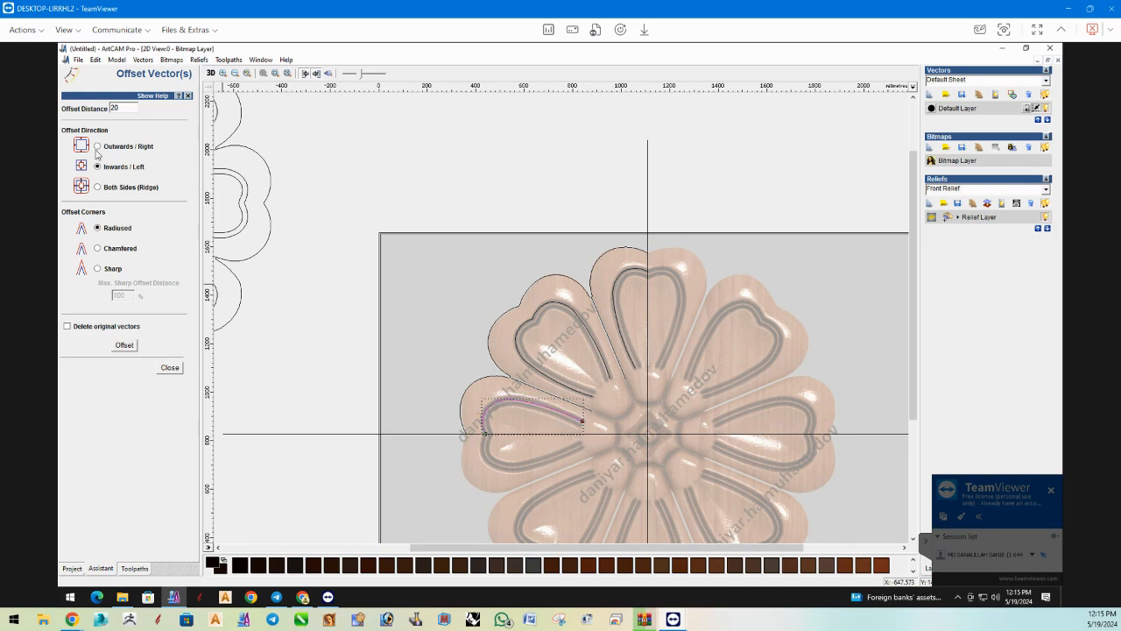
Offset the groove vectors of the left, upper-left and top petals 20 mm with the Outwards / Right direction.
click(125, 346)
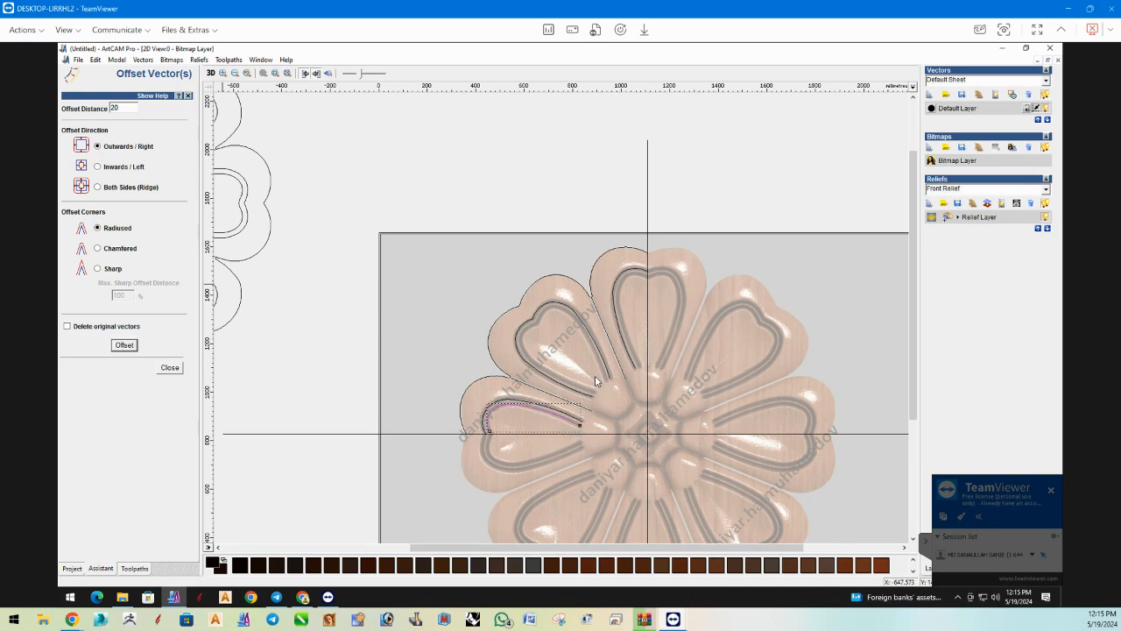
click(534, 322)
click(125, 346)
click(623, 279)
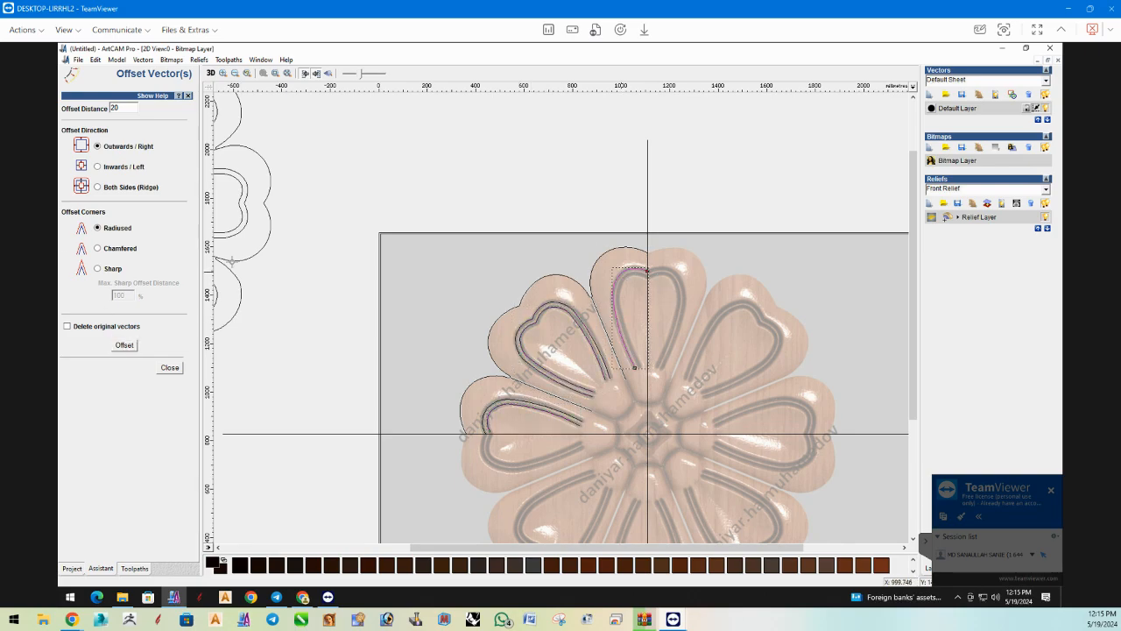
click(127, 345)
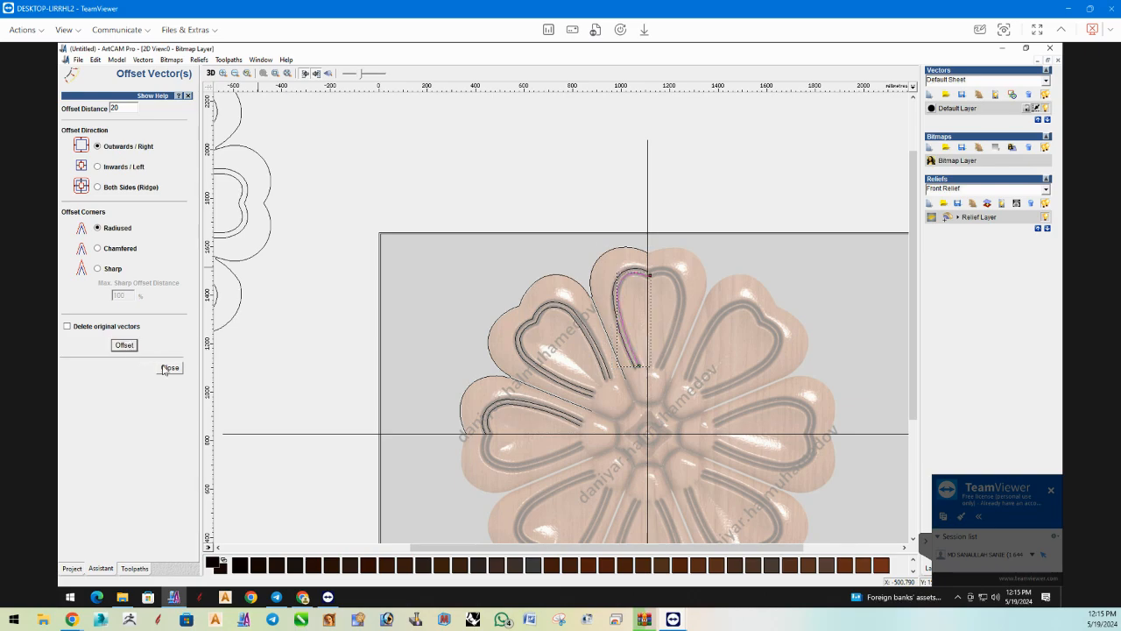
click(170, 368)
drag(405, 191, 649, 424)
shift+click(647, 419)
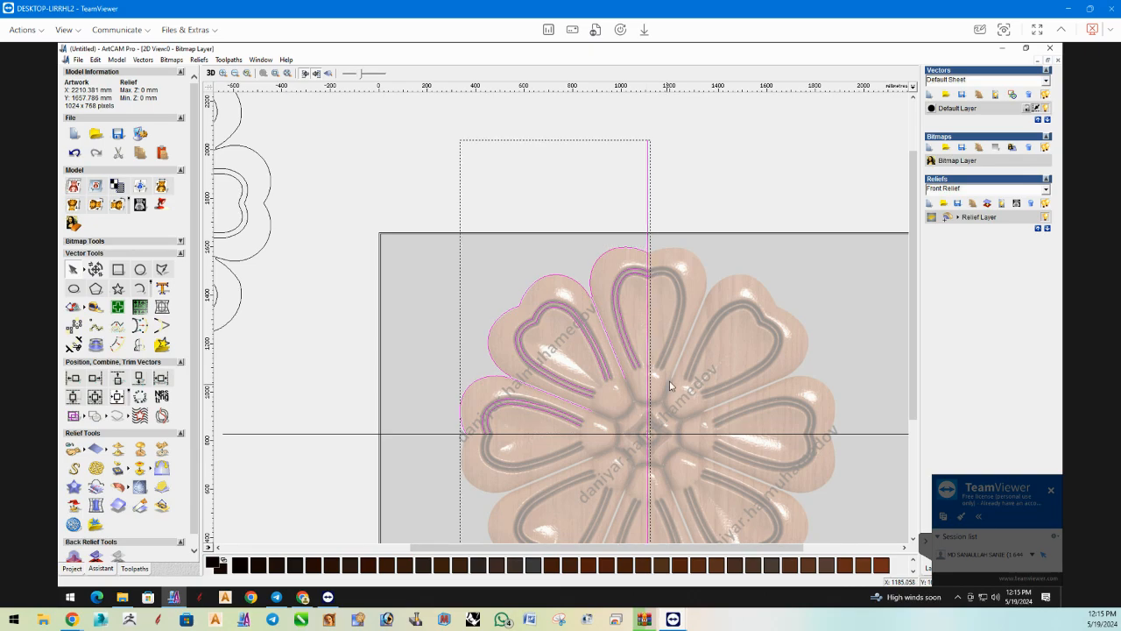
click(669, 381)
Trim off the end of the top petal's inner groove vector that overhangs the vertical guide line.
scroll(622, 293, up, 3)
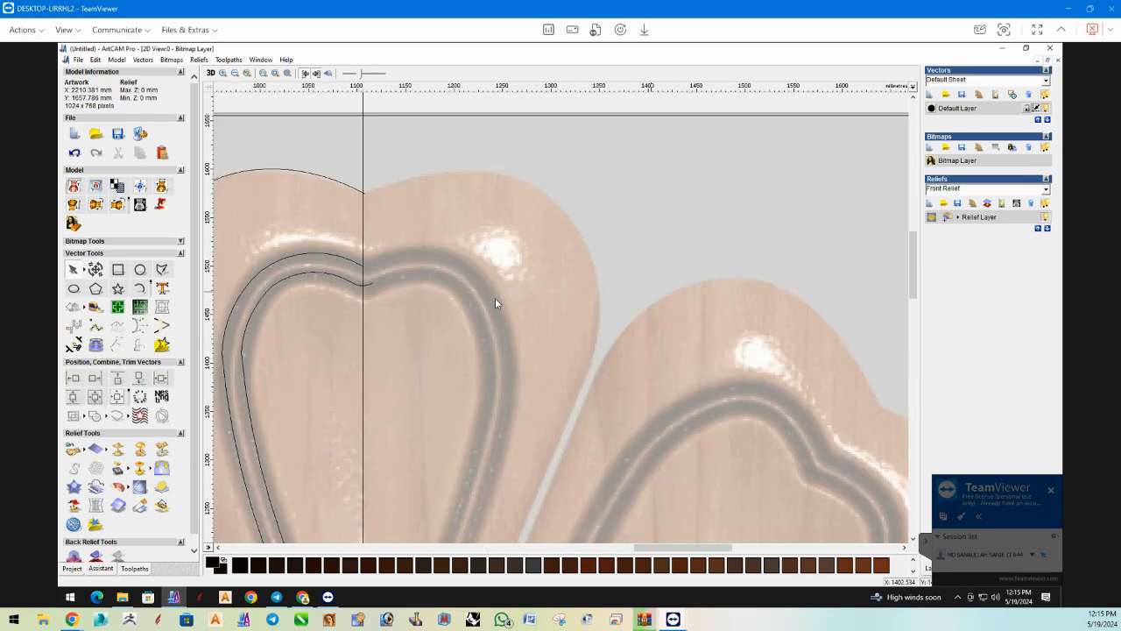
scroll(424, 288, up, 4)
scroll(423, 289, down, 4)
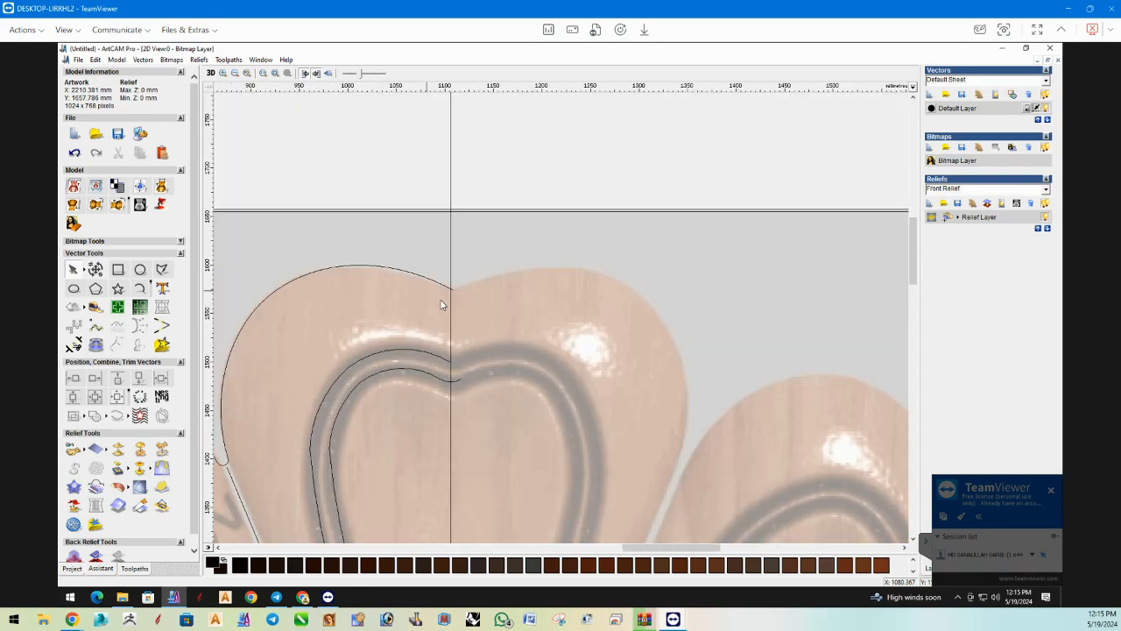
click(78, 349)
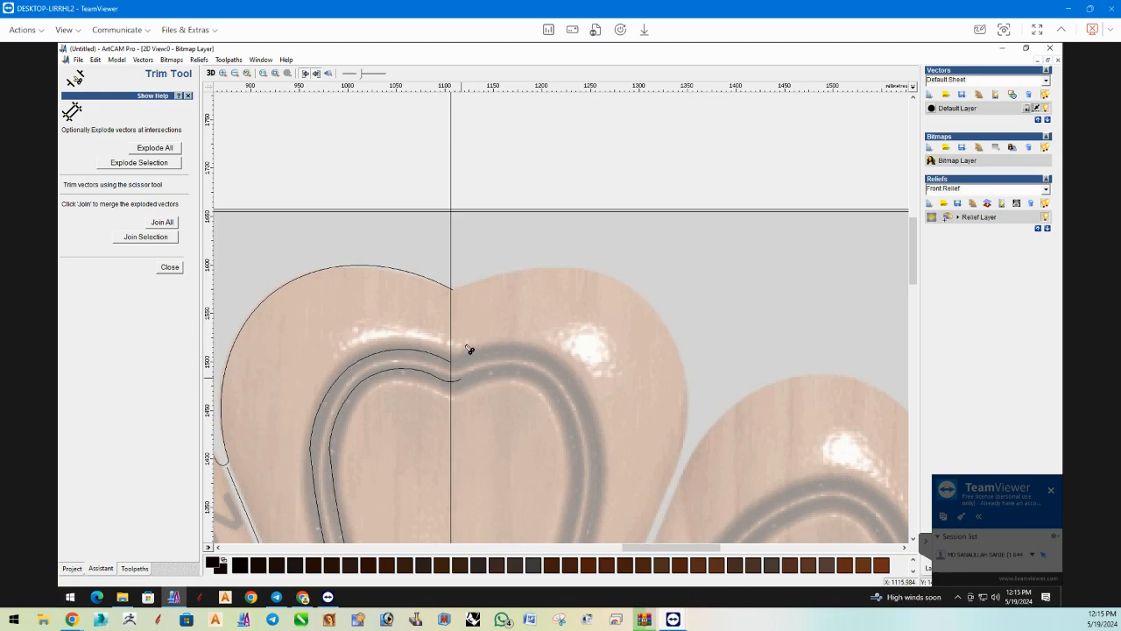
scroll(470, 349, up, 2)
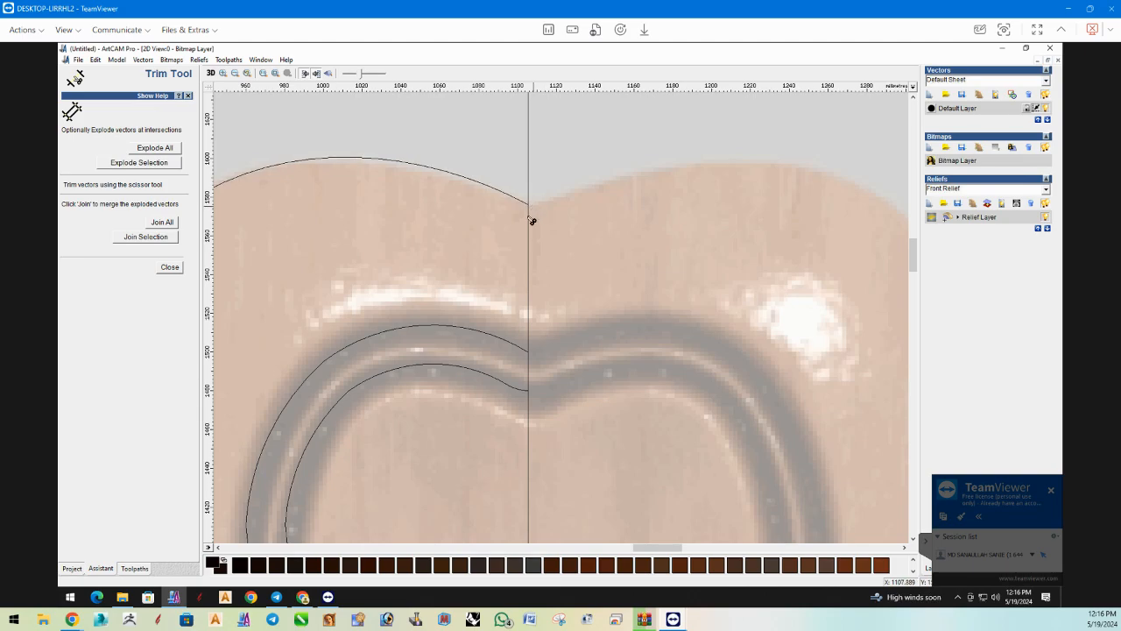
scroll(379, 323, down, 10)
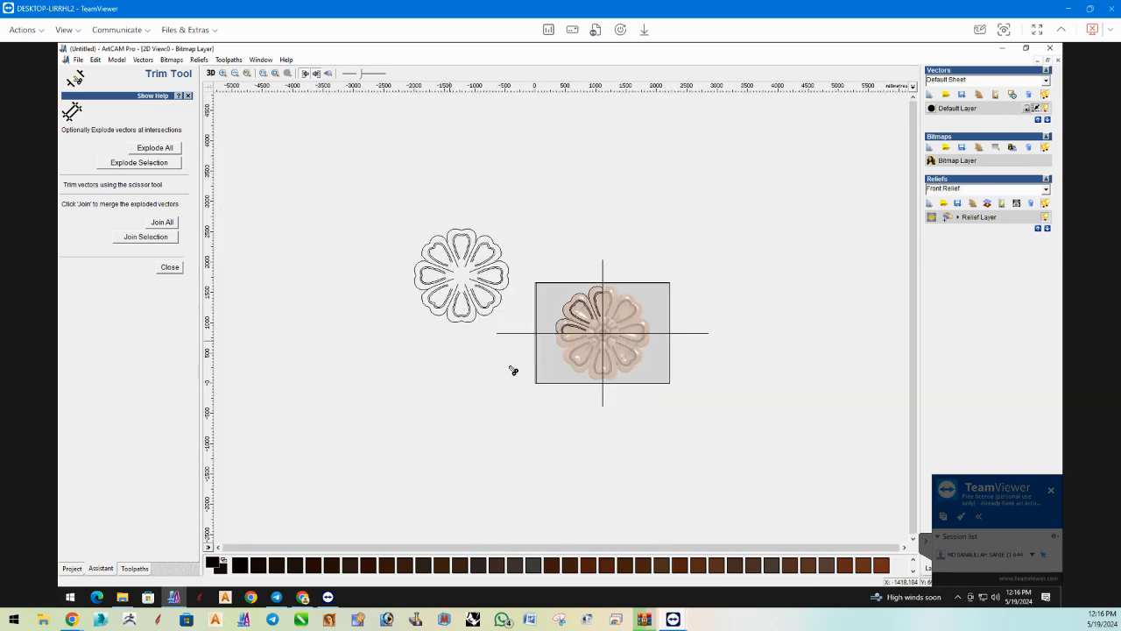
scroll(565, 336, up, 8)
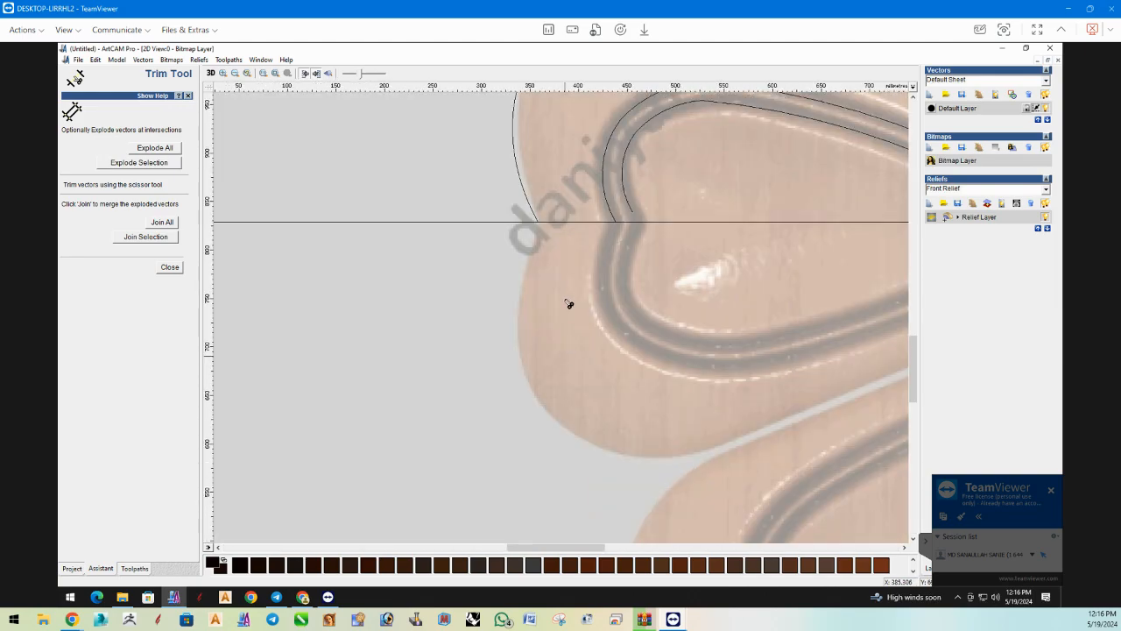
scroll(611, 234, up, 1)
scroll(557, 267, down, 3)
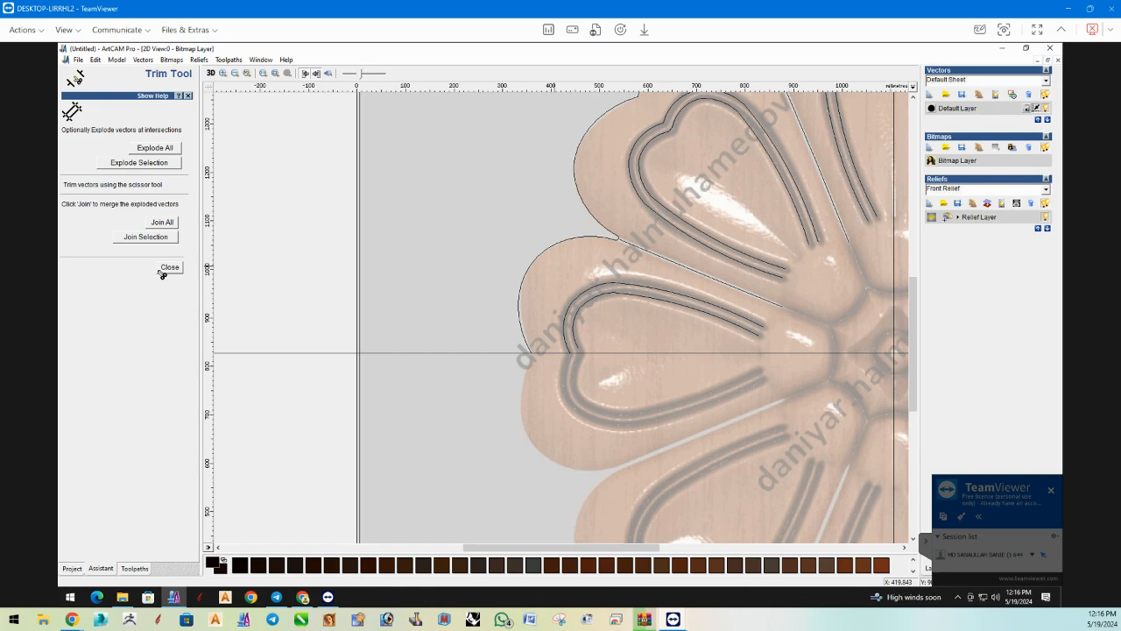
click(167, 270)
Mirror a copy of the traced quarter's outline, grooves and gap lines horizontally to the right across the vertical guide line.
scroll(438, 276, down, 1)
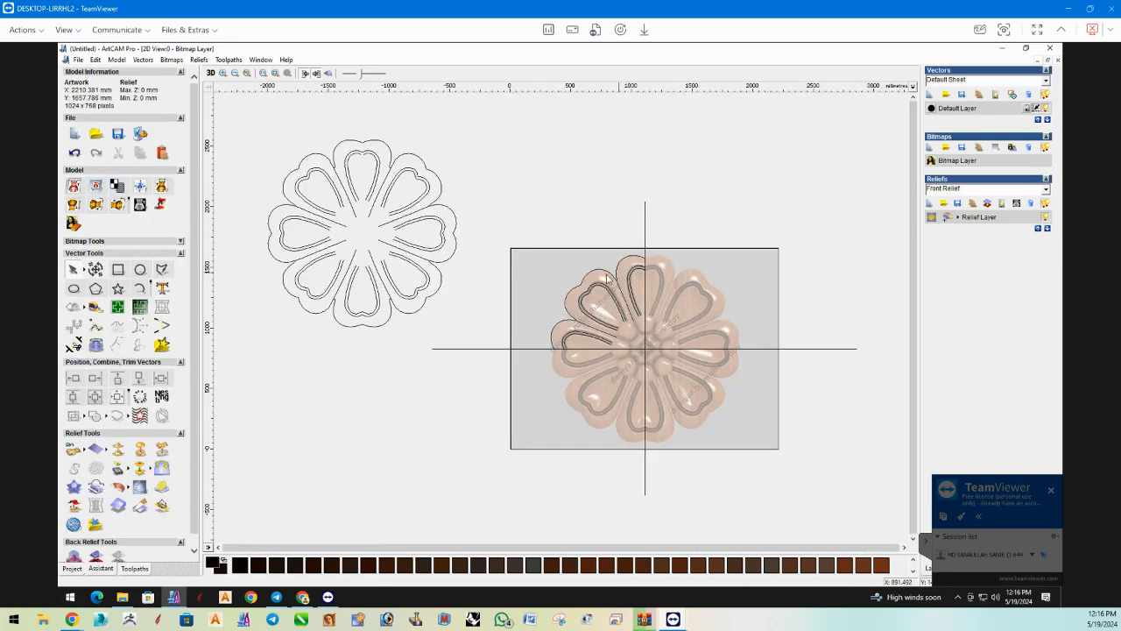
drag(665, 379, 669, 377)
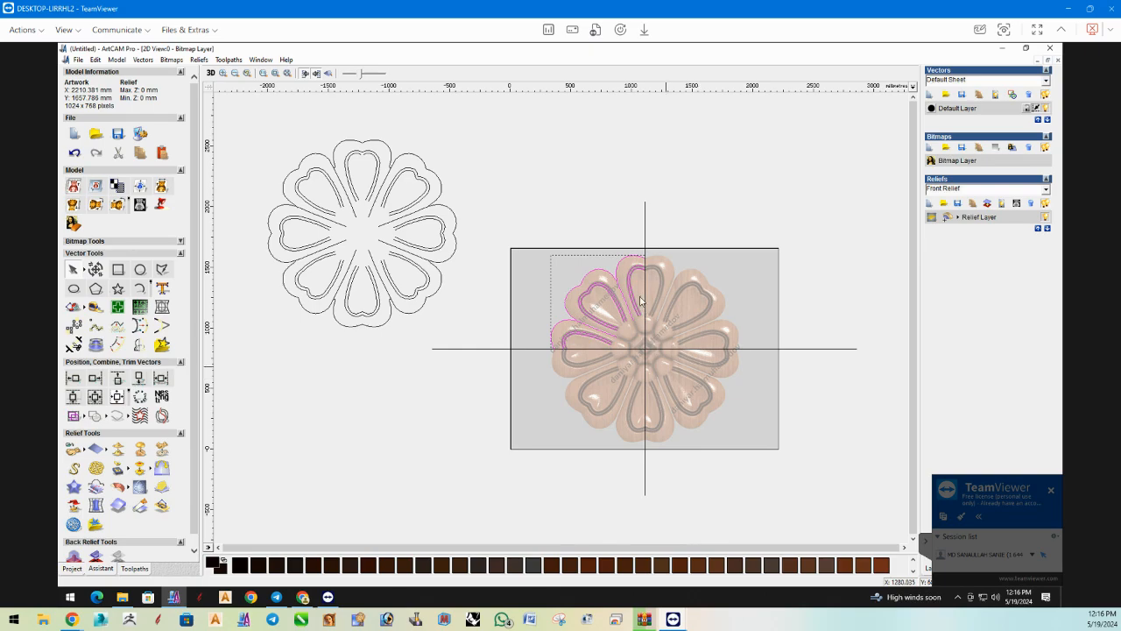
shift+click(643, 232)
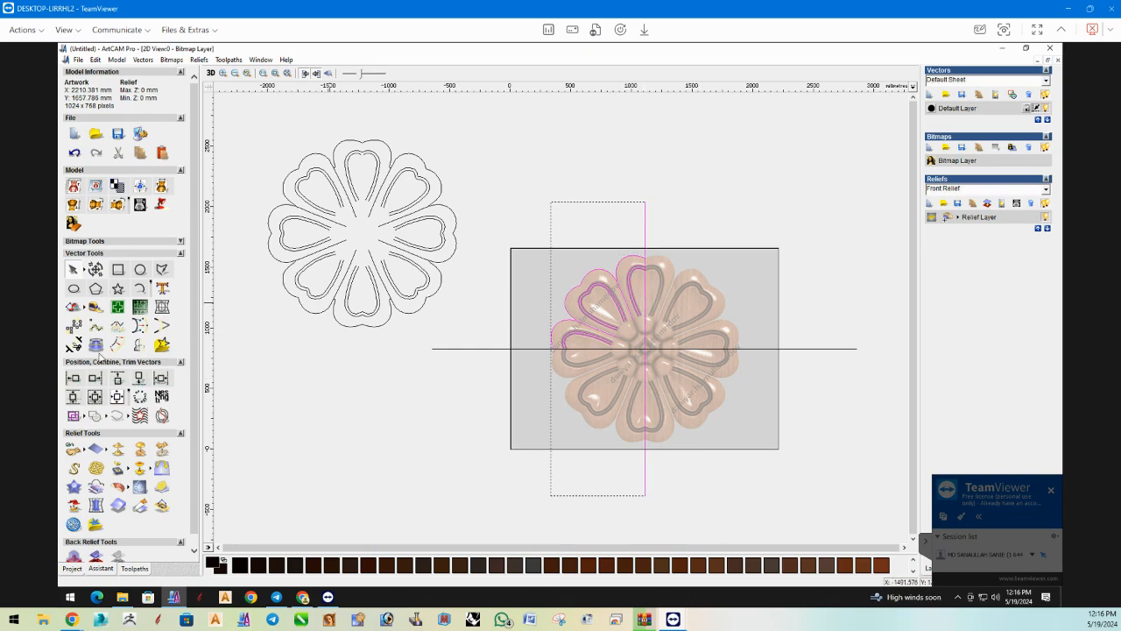
click(145, 345)
click(160, 188)
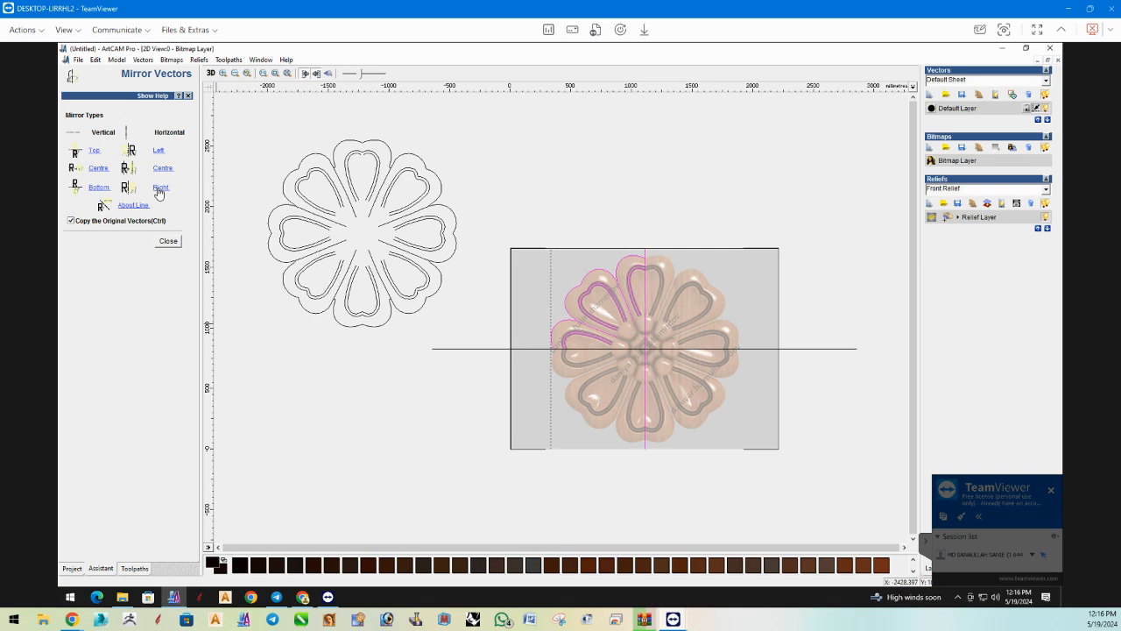
click(771, 301)
Join the left and mirrored right outer outlines where they meet on the top petal.
click(634, 264)
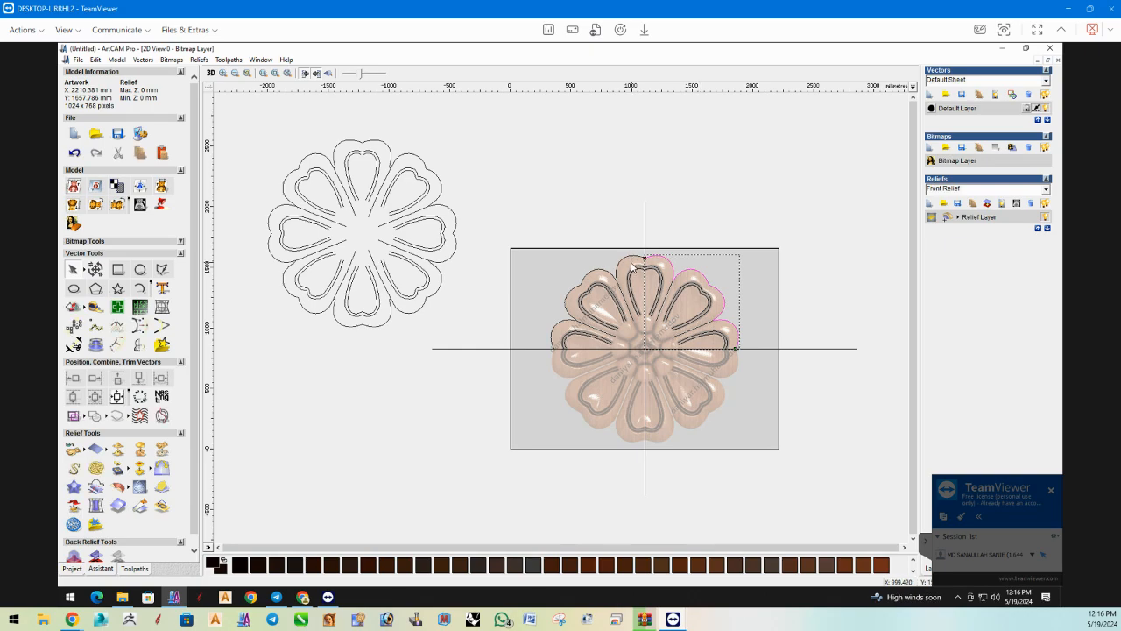
right_click(640, 256)
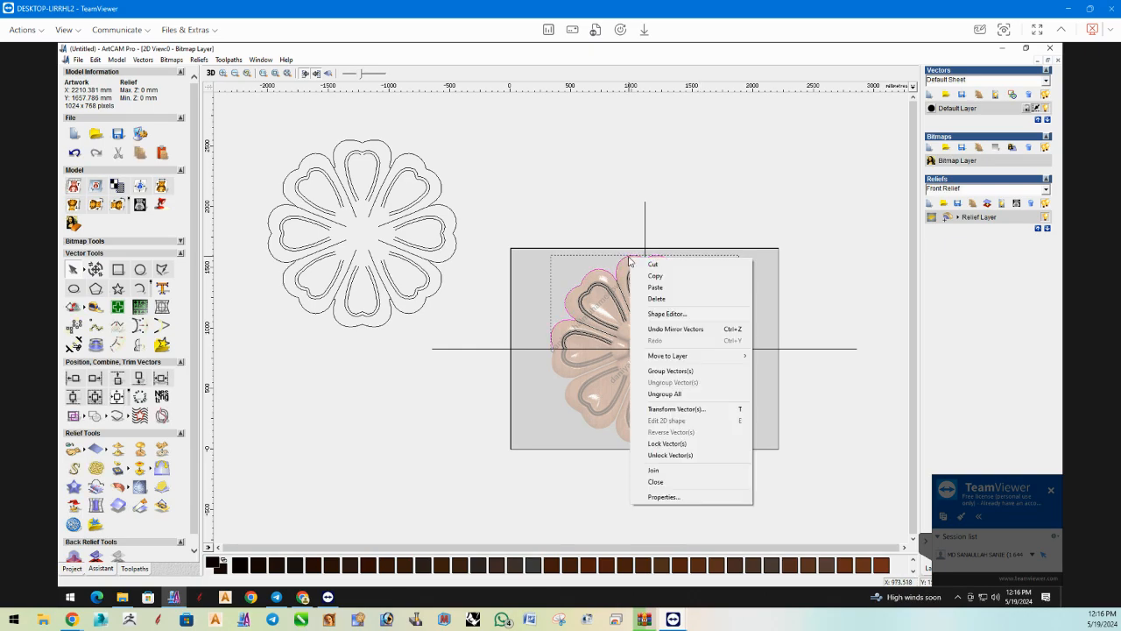
click(671, 466)
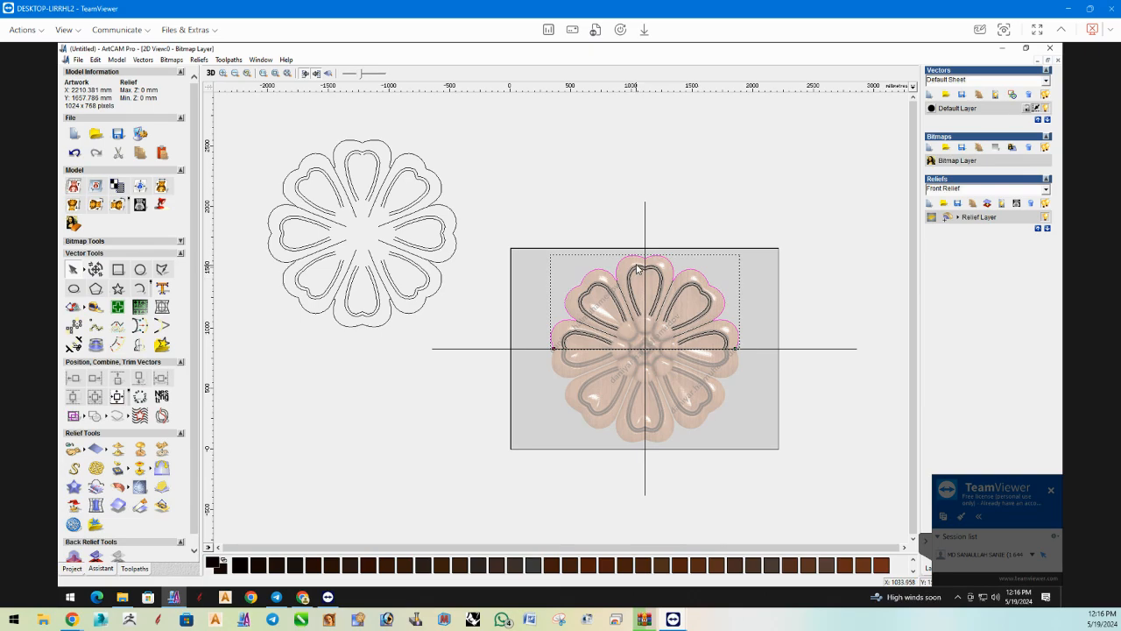
Join the two halves of the top petal's outer groove vector at the vertical guide line.
click(637, 267)
click(640, 271)
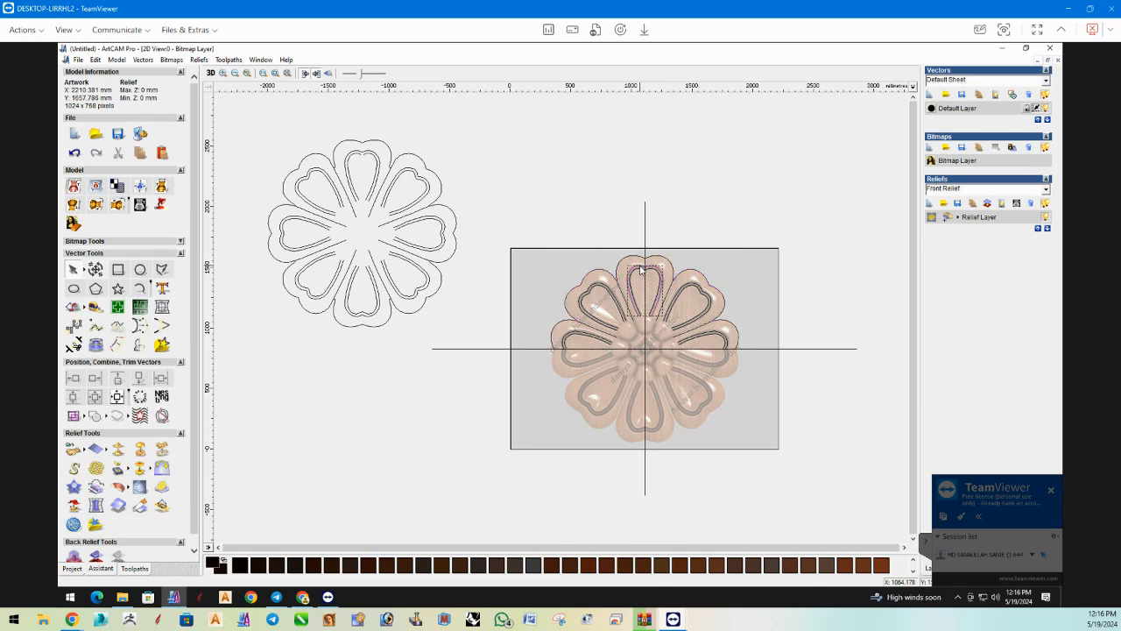
right_click(640, 264)
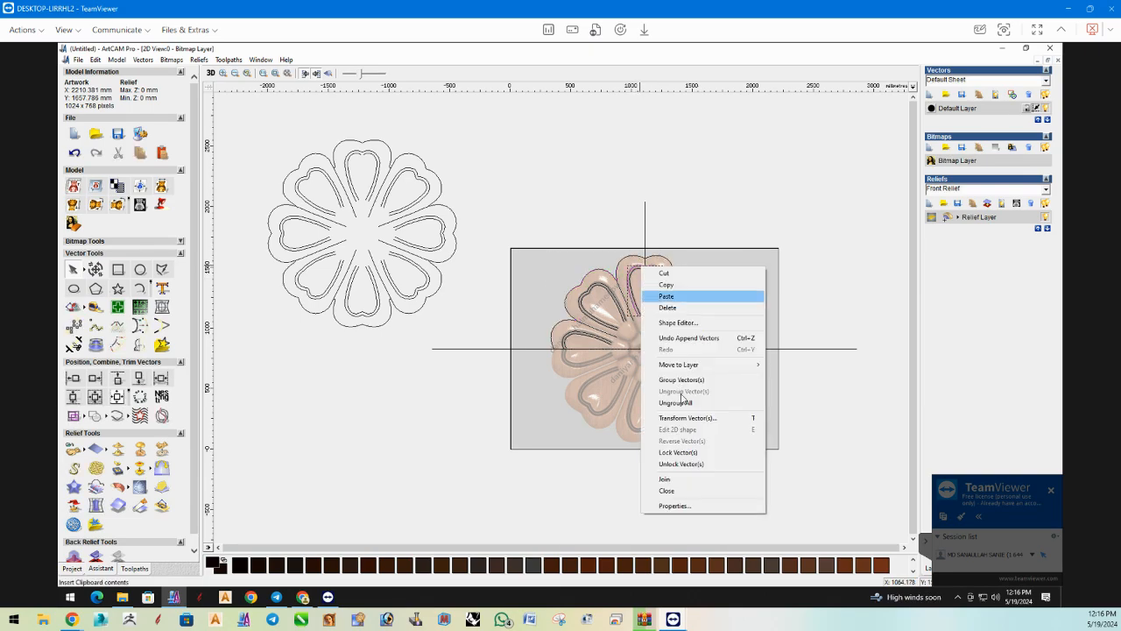
click(657, 482)
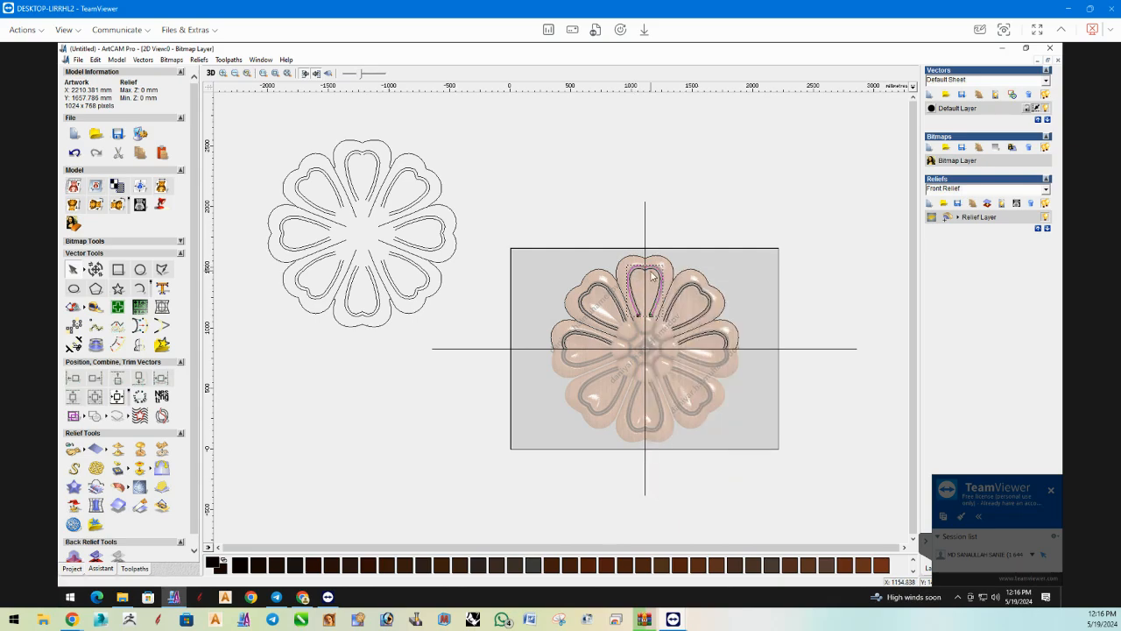
Join the two halves of the top petal's inner groove vector at the vertical guide line.
click(636, 270)
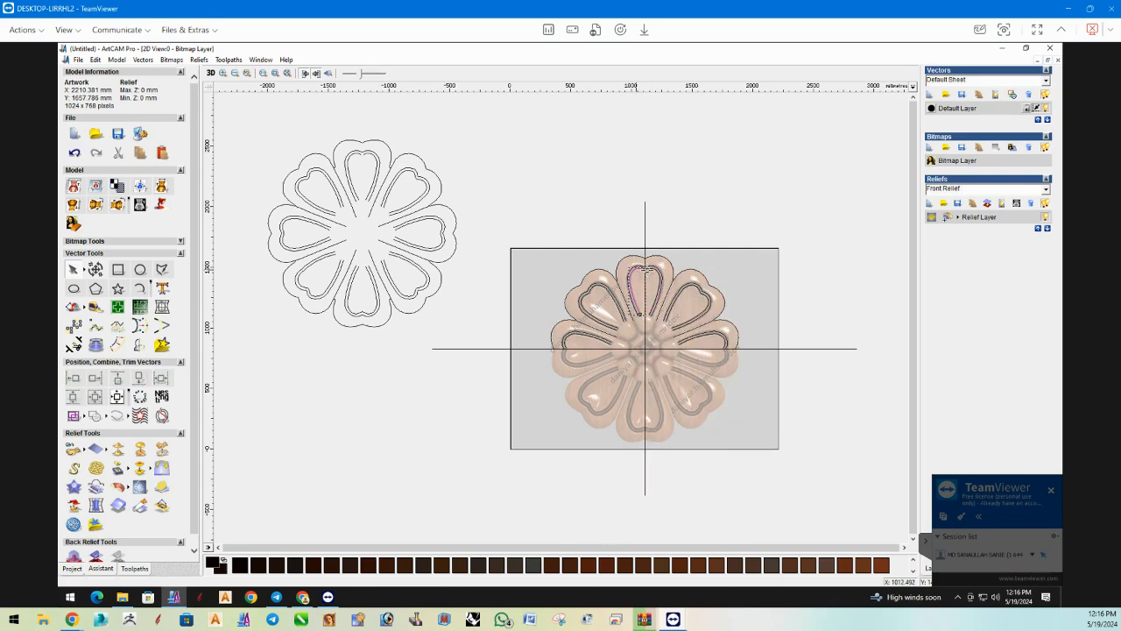
right_click(653, 273)
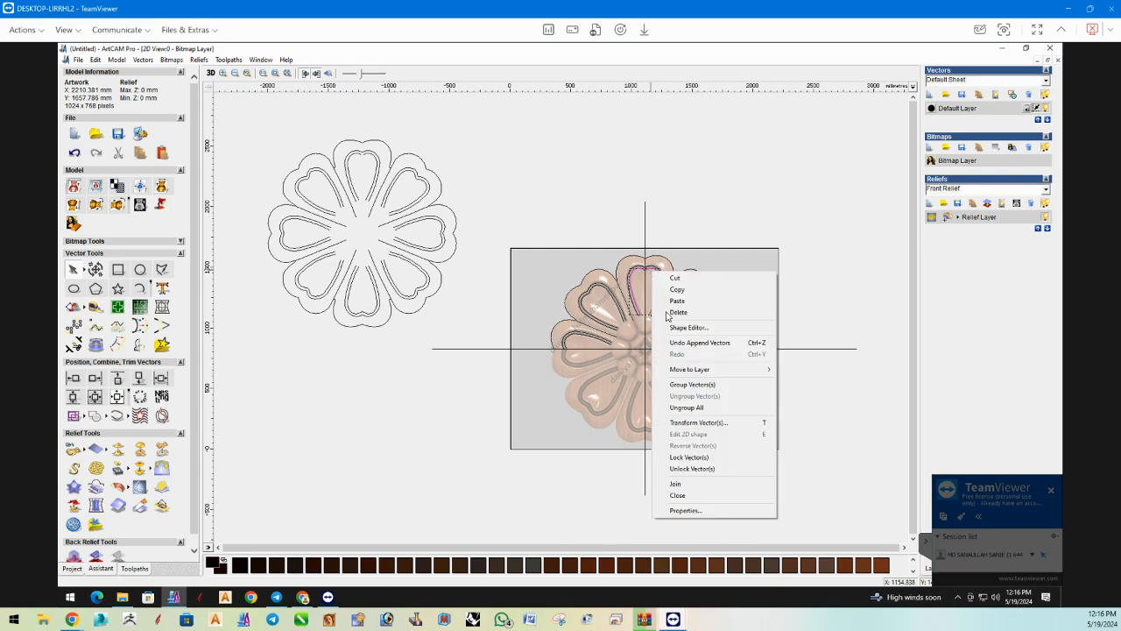
click(689, 487)
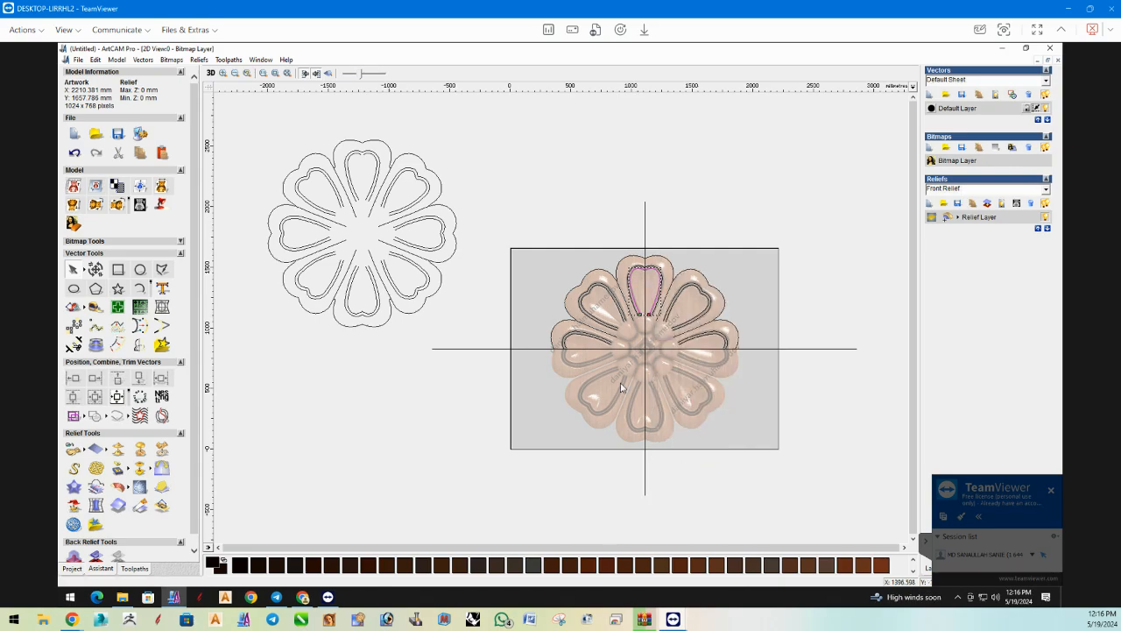
click(608, 317)
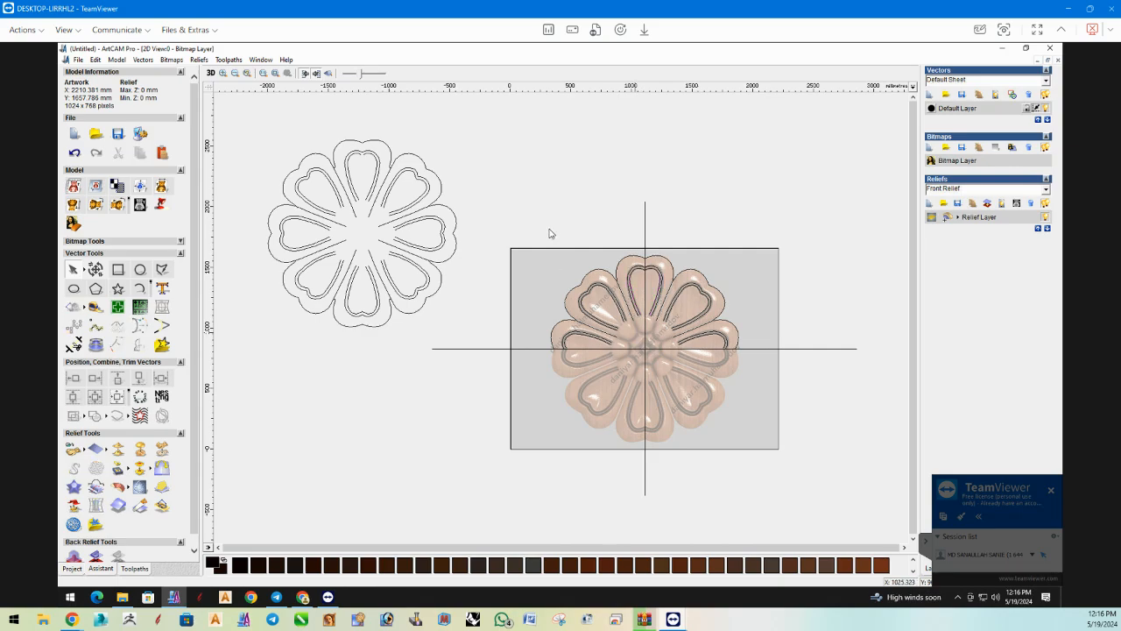
Mirror a copy of the flower's upper-half outline, grooves and gap lines downward across the horizontal guide line.
drag(524, 222, 743, 364)
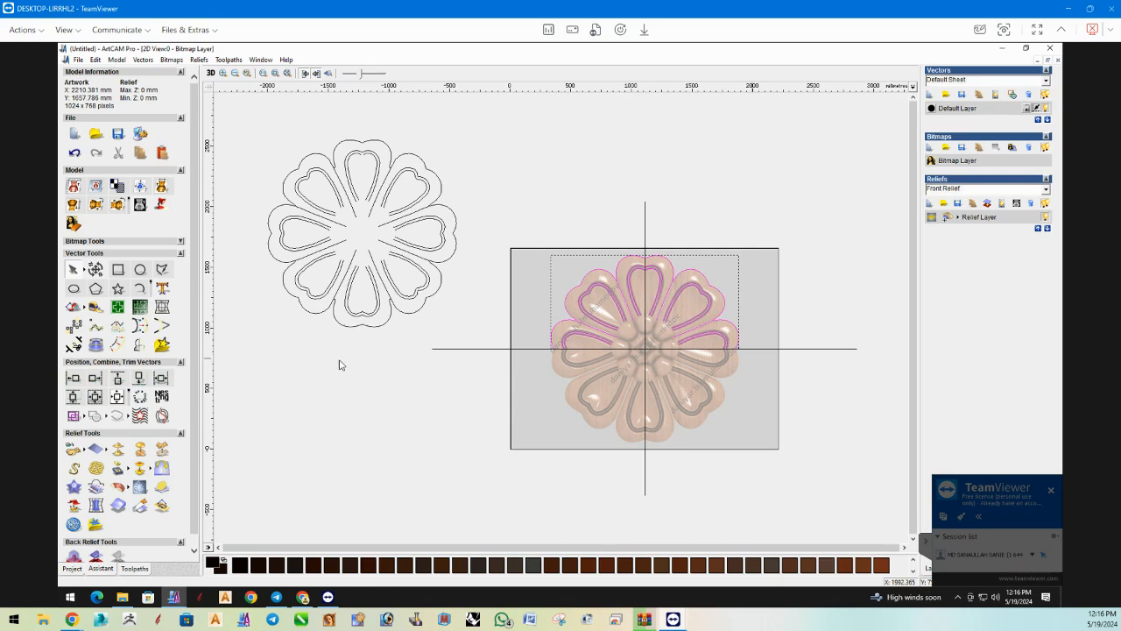
click(139, 342)
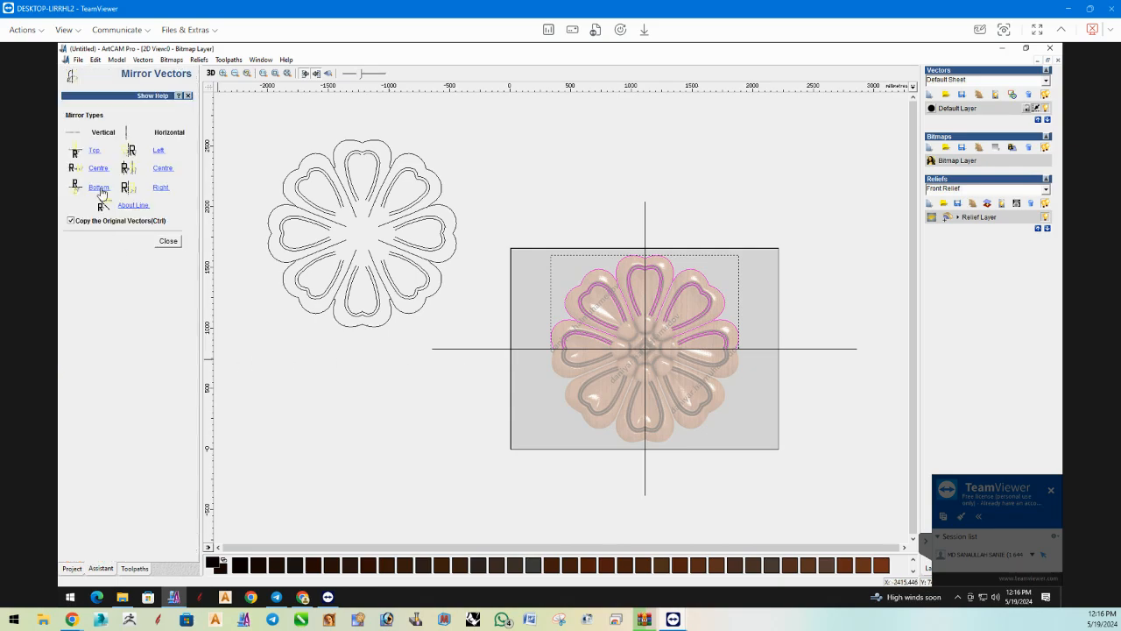
click(99, 187)
click(168, 241)
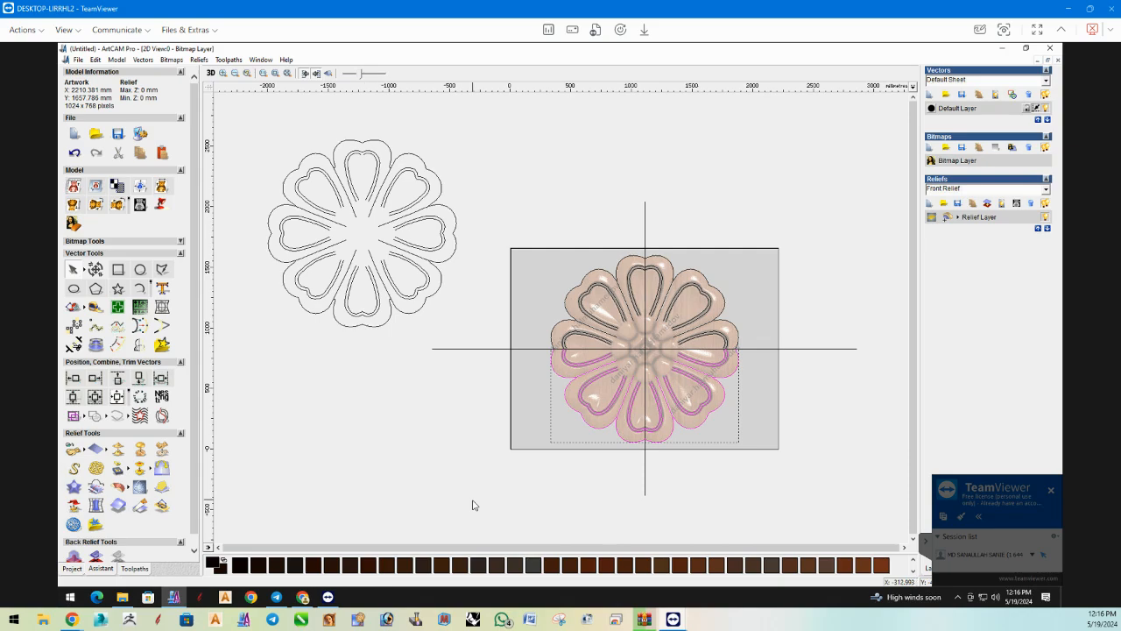
Join the upper and lower outer outlines and close them into one continuous flower outline.
click(566, 383)
shift+click(552, 335)
right_click(551, 334)
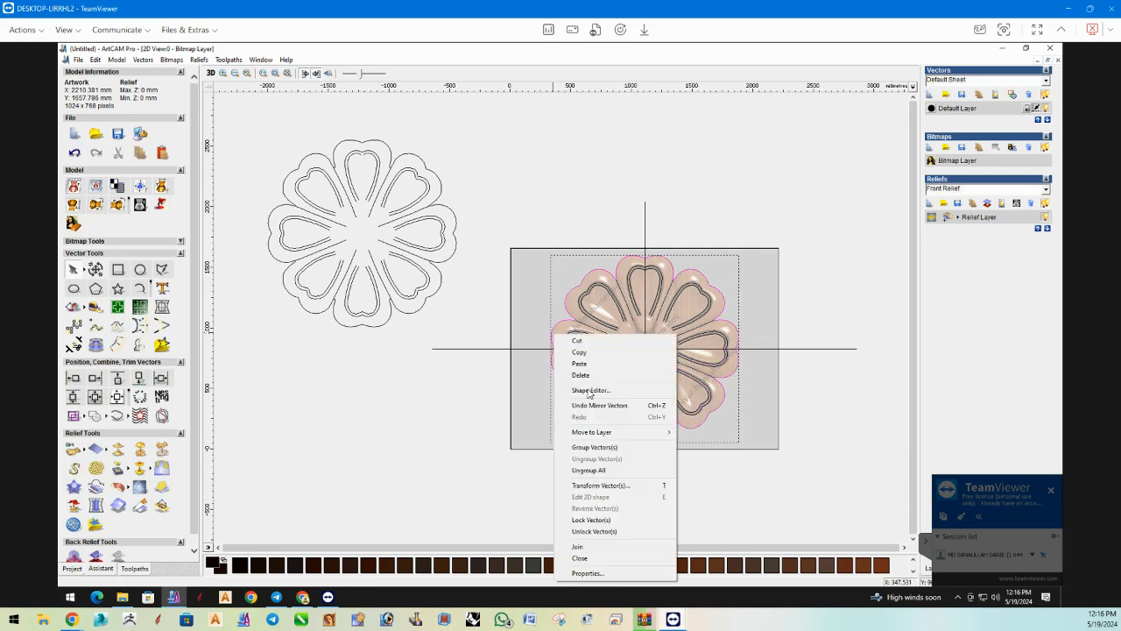
click(589, 538)
right_click(590, 519)
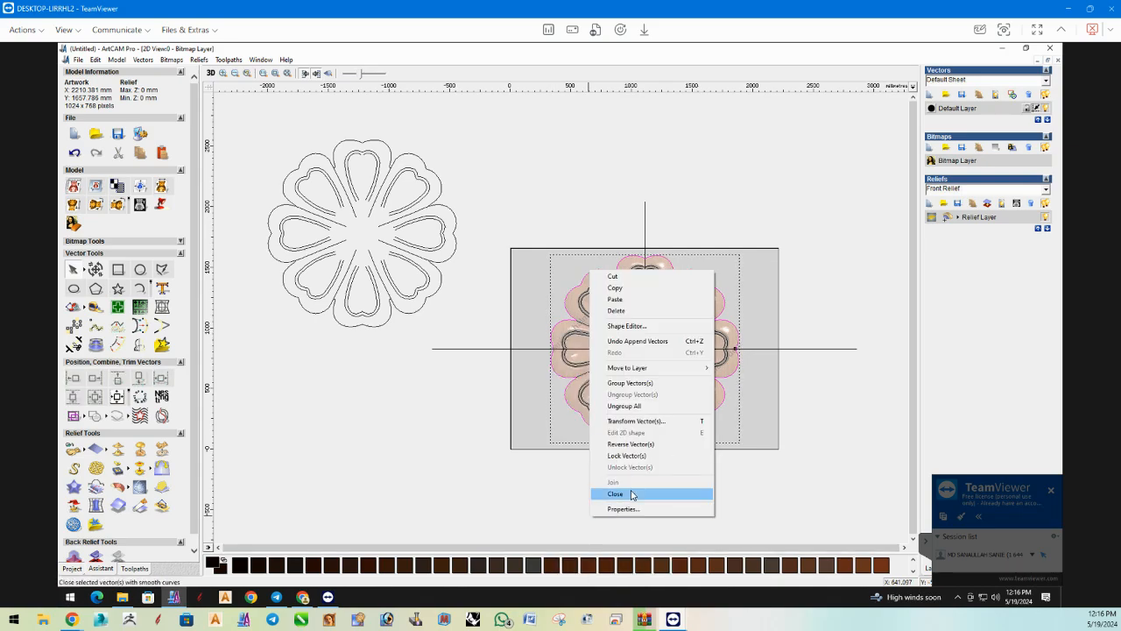
click(525, 355)
Join the matching upper and lower groove vectors of the left and right petals together with a tolerance of 0.01.
drag(522, 311, 757, 373)
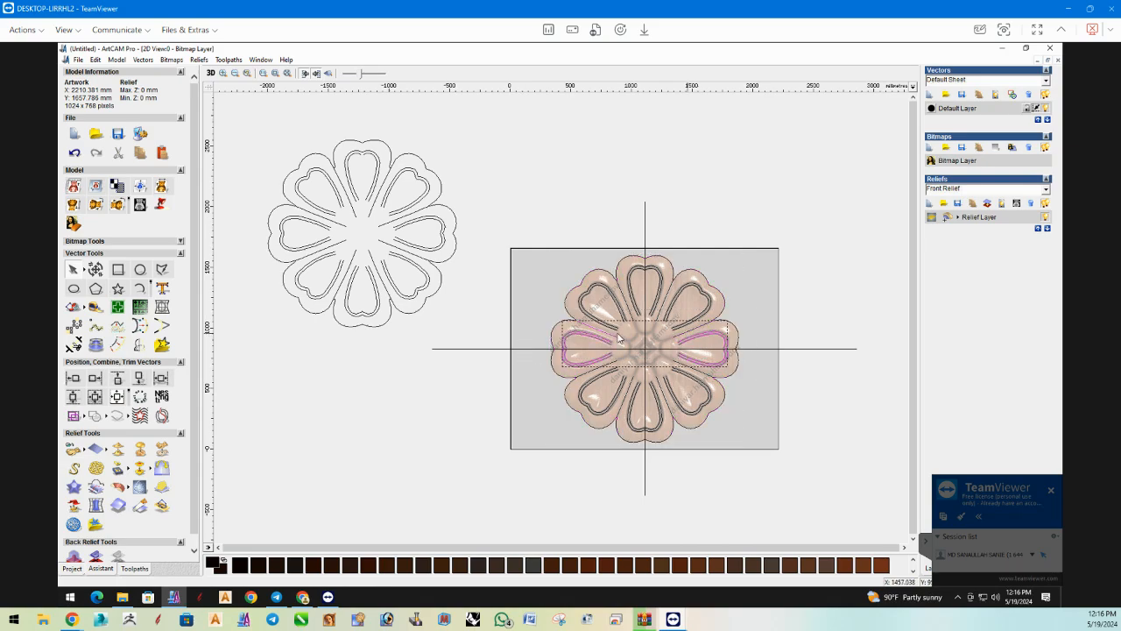
drag(596, 328, 603, 338)
key(j)
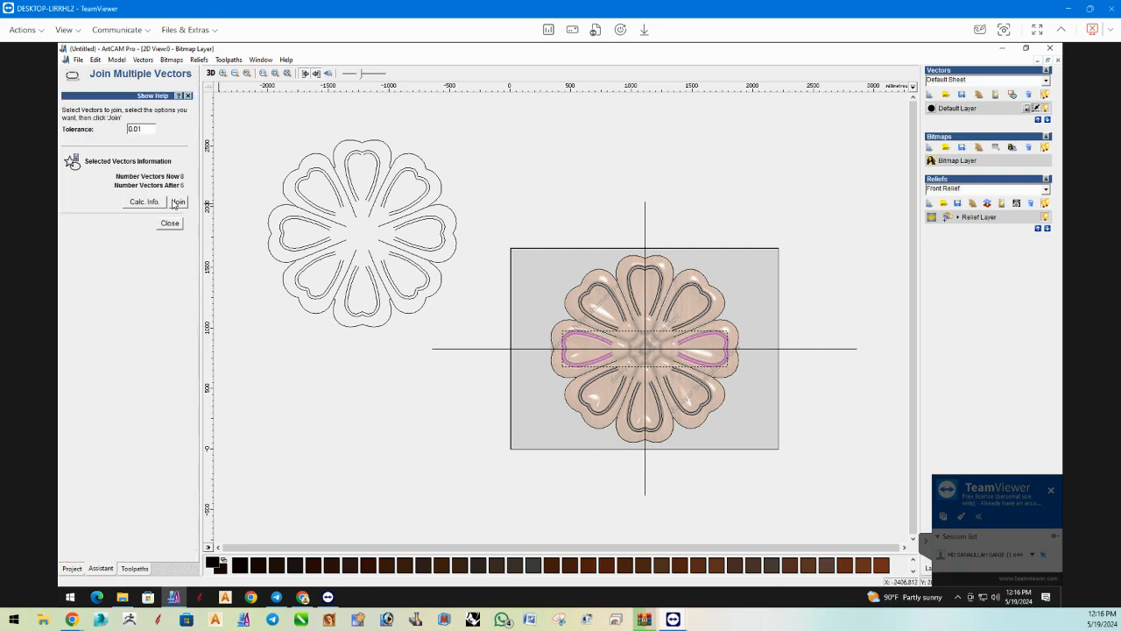
click(178, 202)
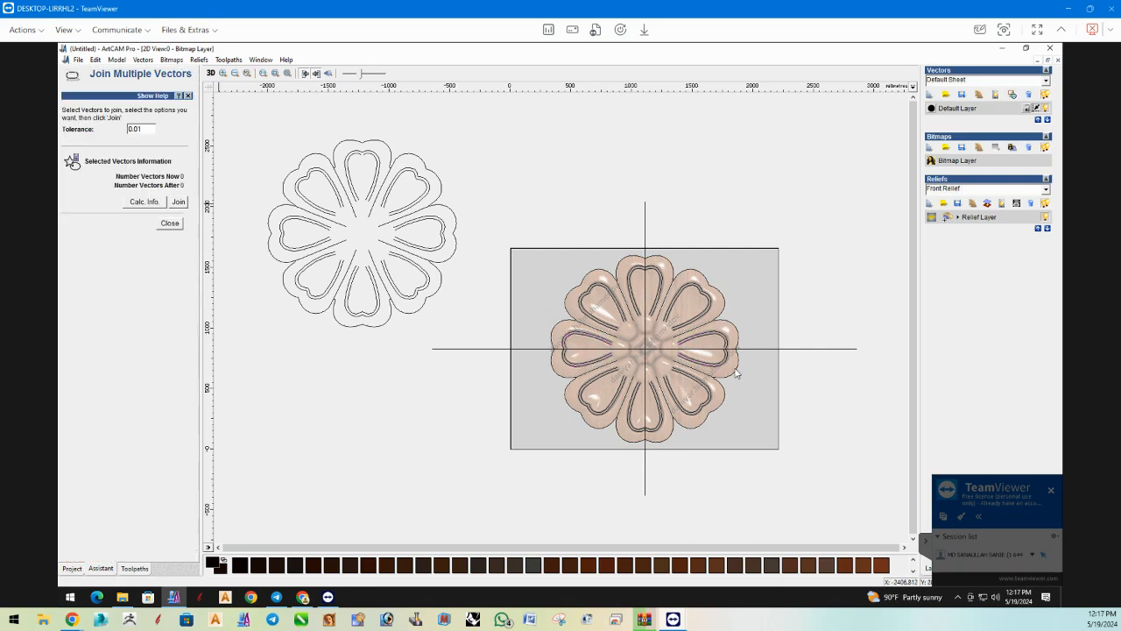
click(170, 224)
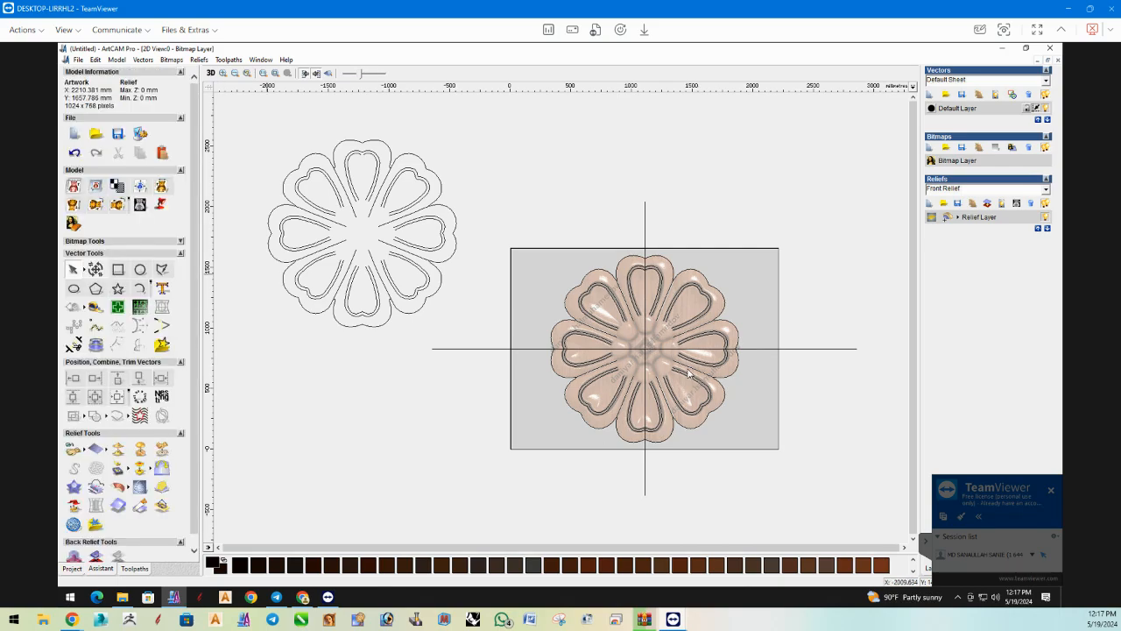
Join the two halves of the right petal's inner groove vector at the horizontal guide line.
scroll(657, 363, up, 1)
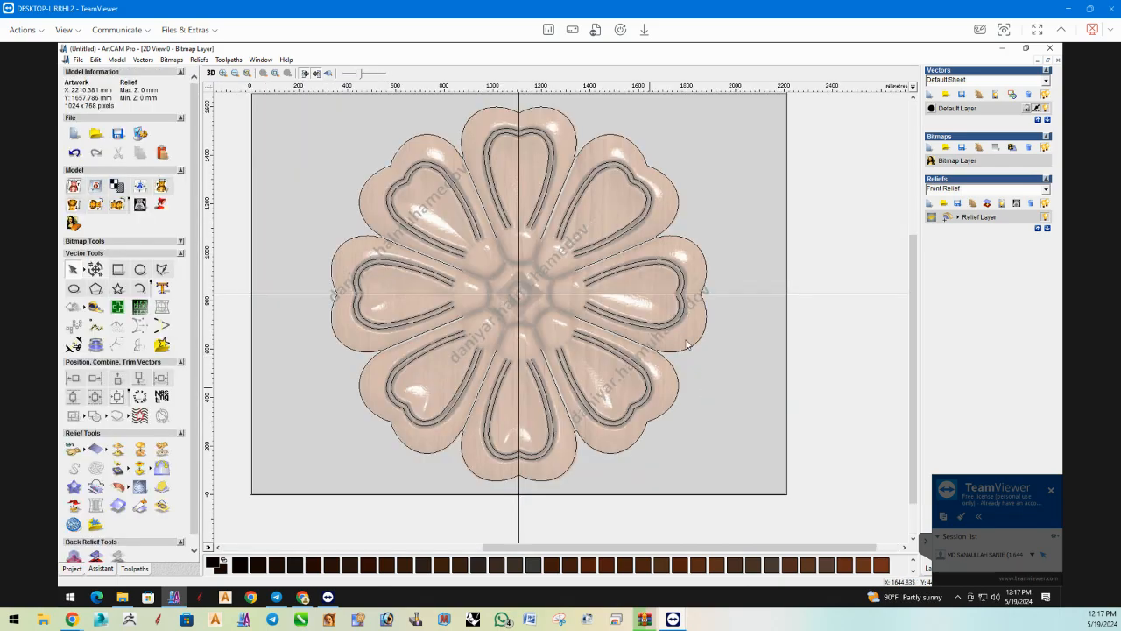
click(680, 295)
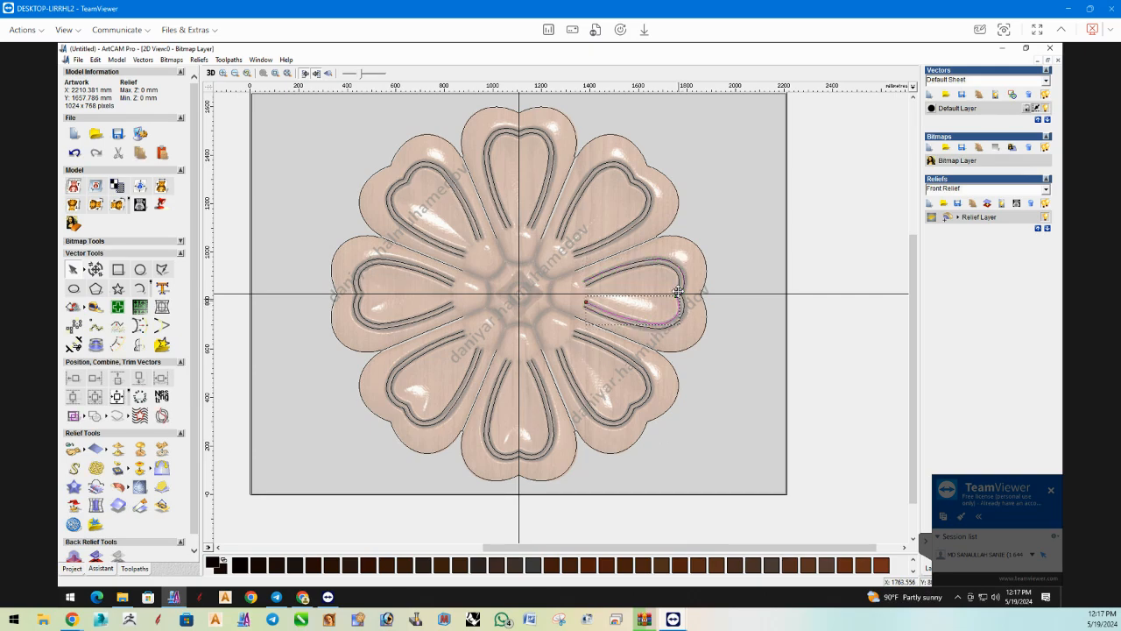
shift+click(679, 288)
right_click(680, 290)
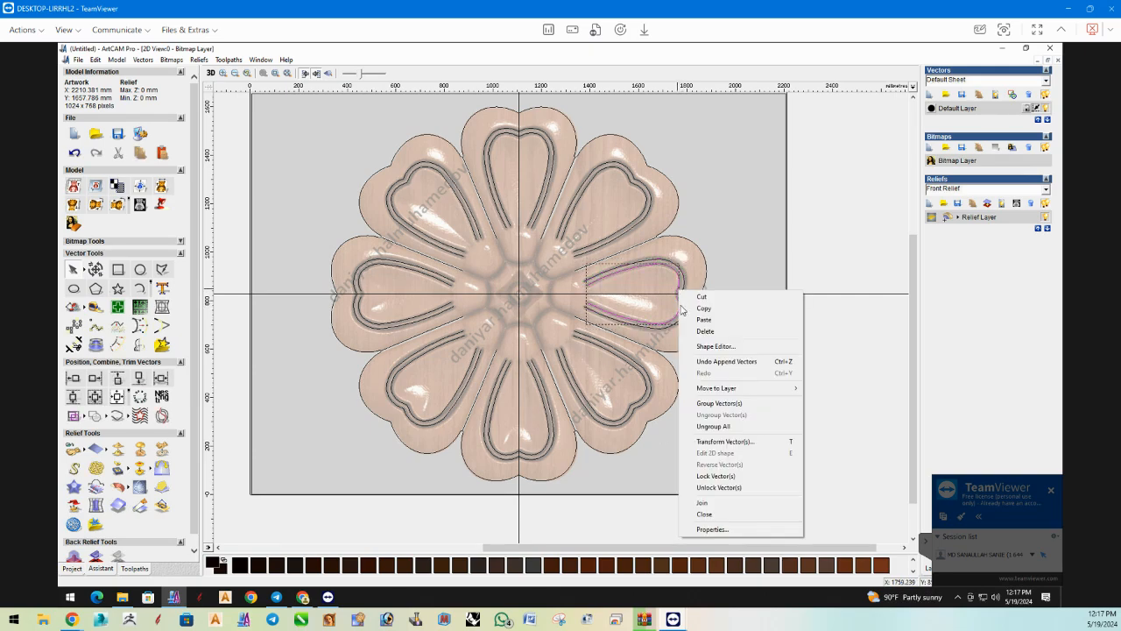
click(726, 505)
Join the two halves of the left petal's inner groove vector at the horizontal guide line.
click(360, 285)
shift+click(357, 307)
right_click(359, 306)
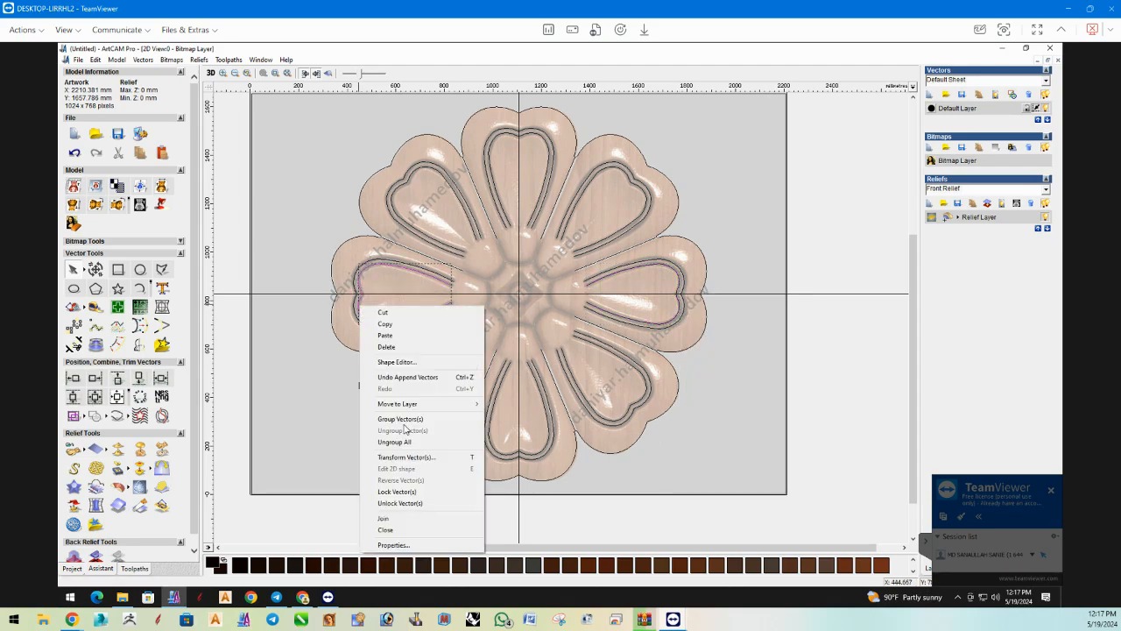
click(406, 518)
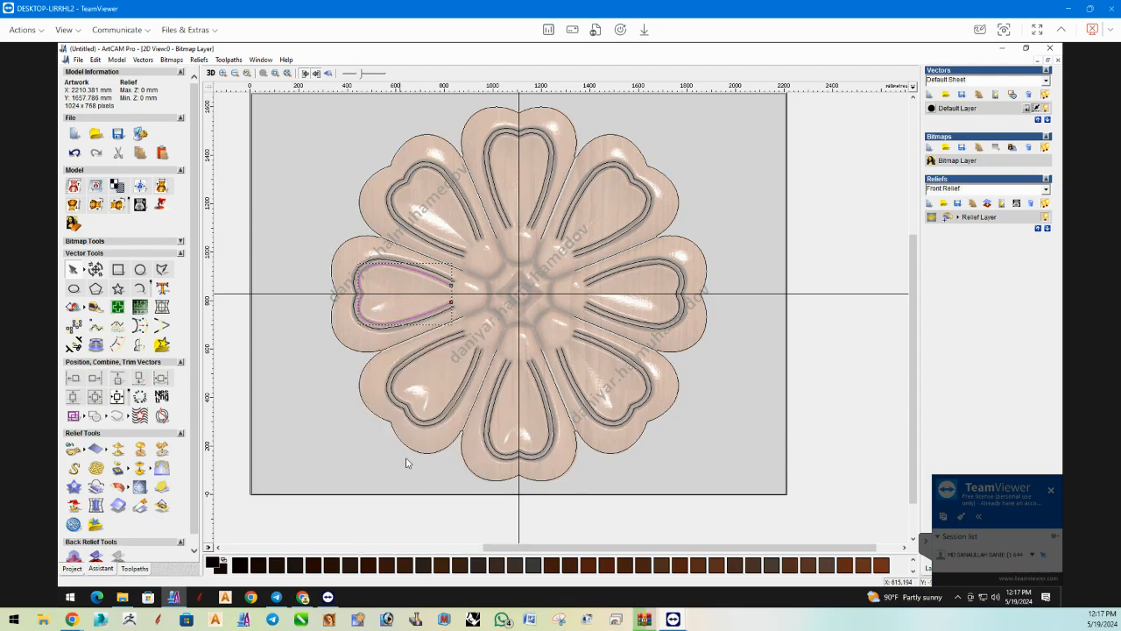
click(314, 225)
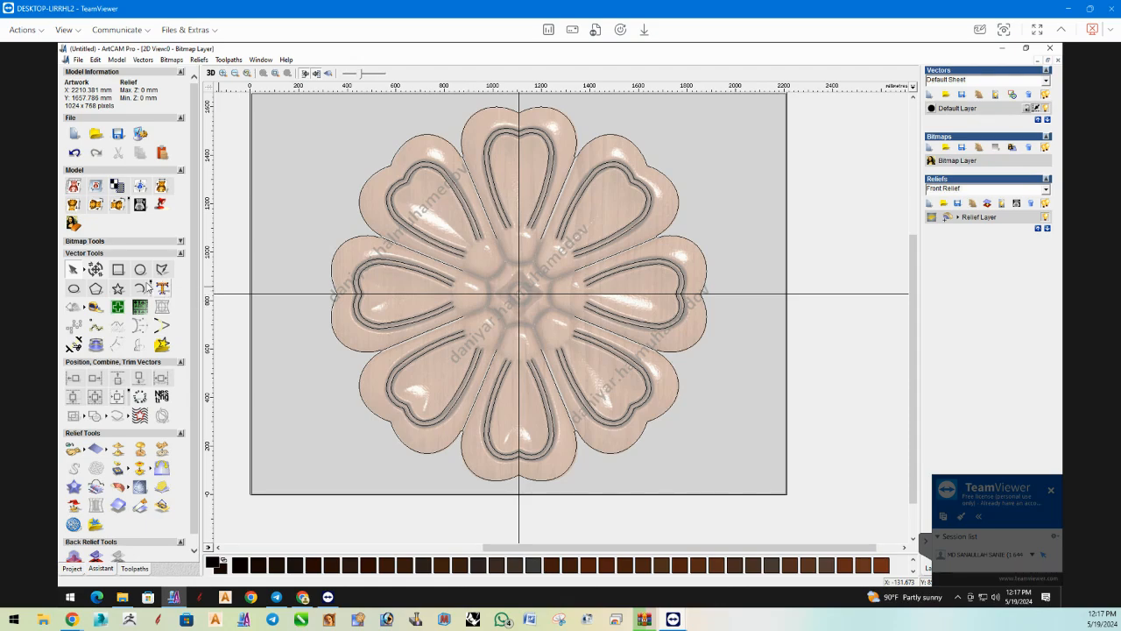
Draw a start-end-point arc of about 384 mm radius along the top petal's base, starting at the left gap line's inner end.
click(142, 292)
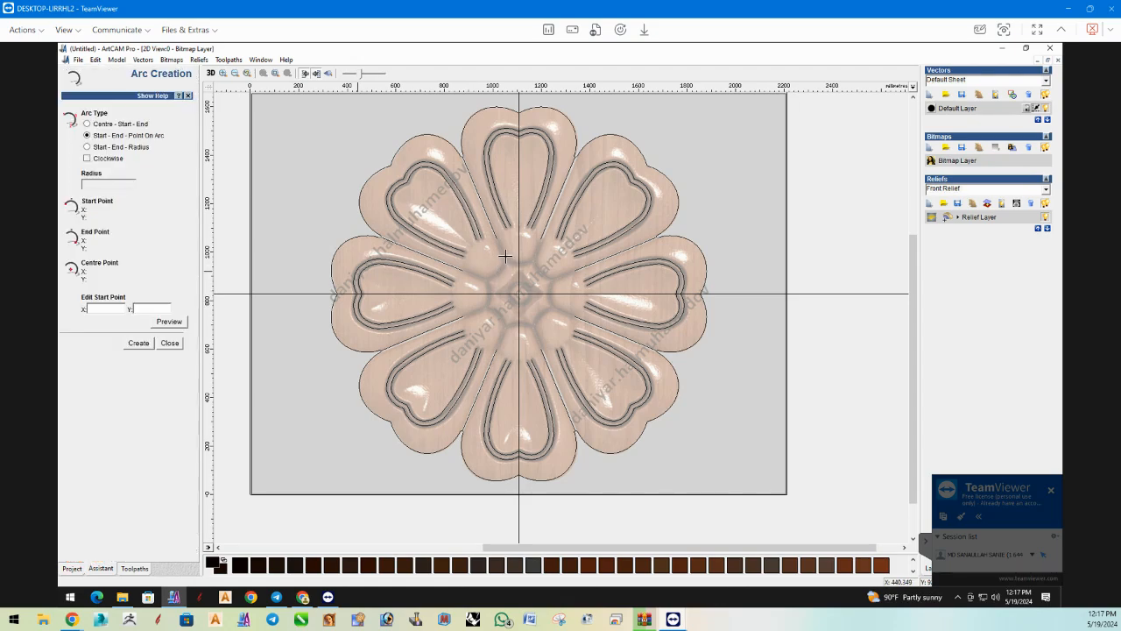
scroll(521, 252, up, 2)
scroll(590, 303, up, 2)
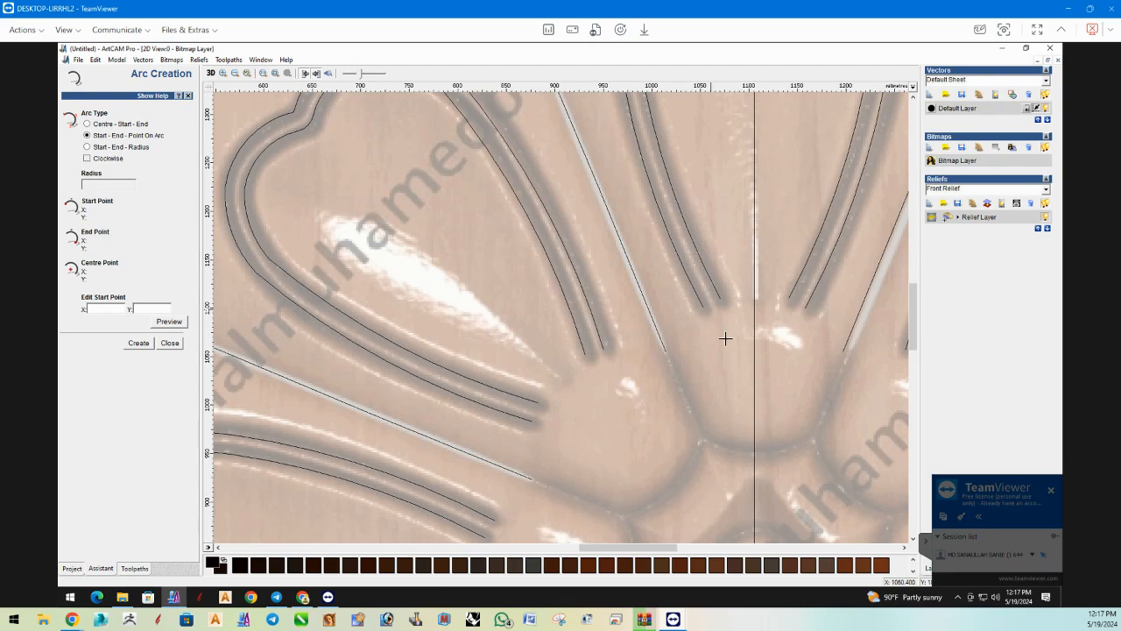
click(665, 352)
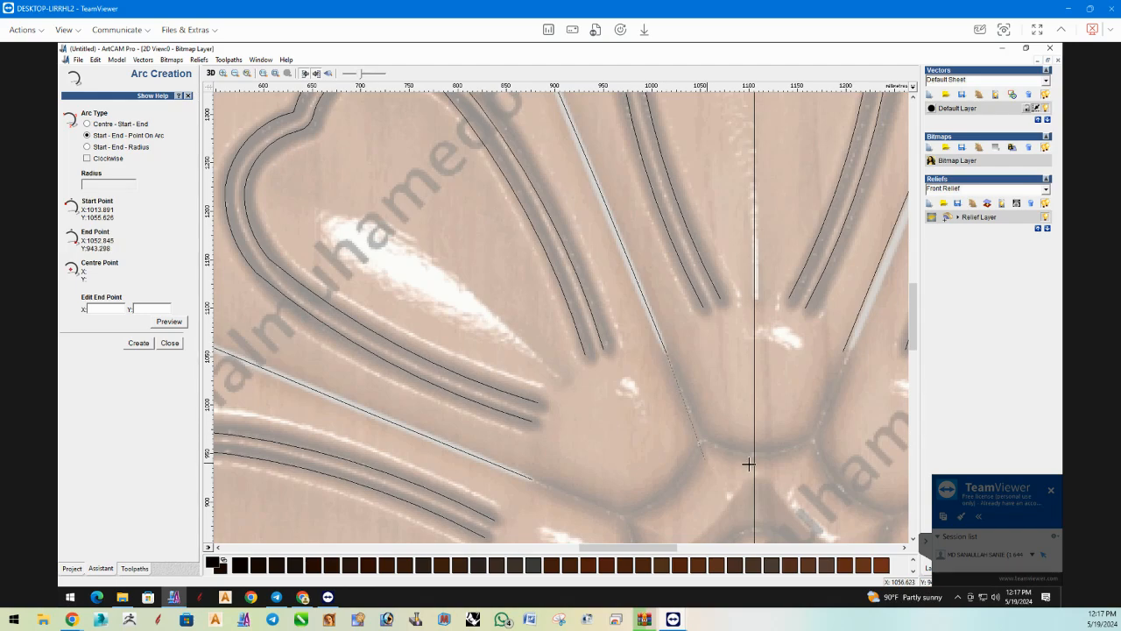
click(702, 436)
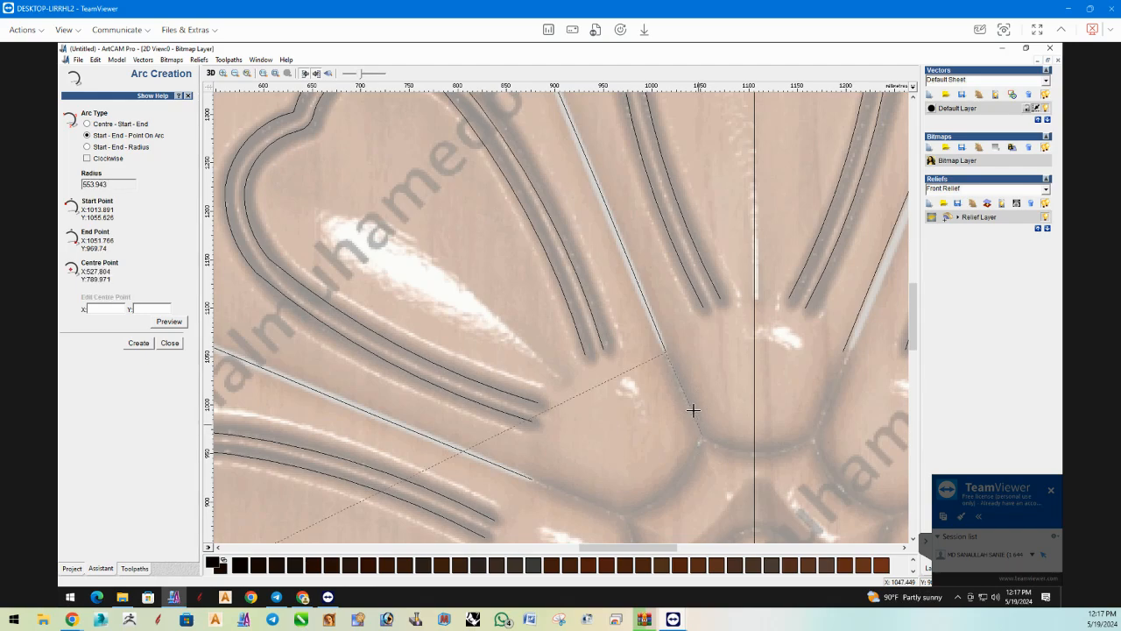
click(682, 397)
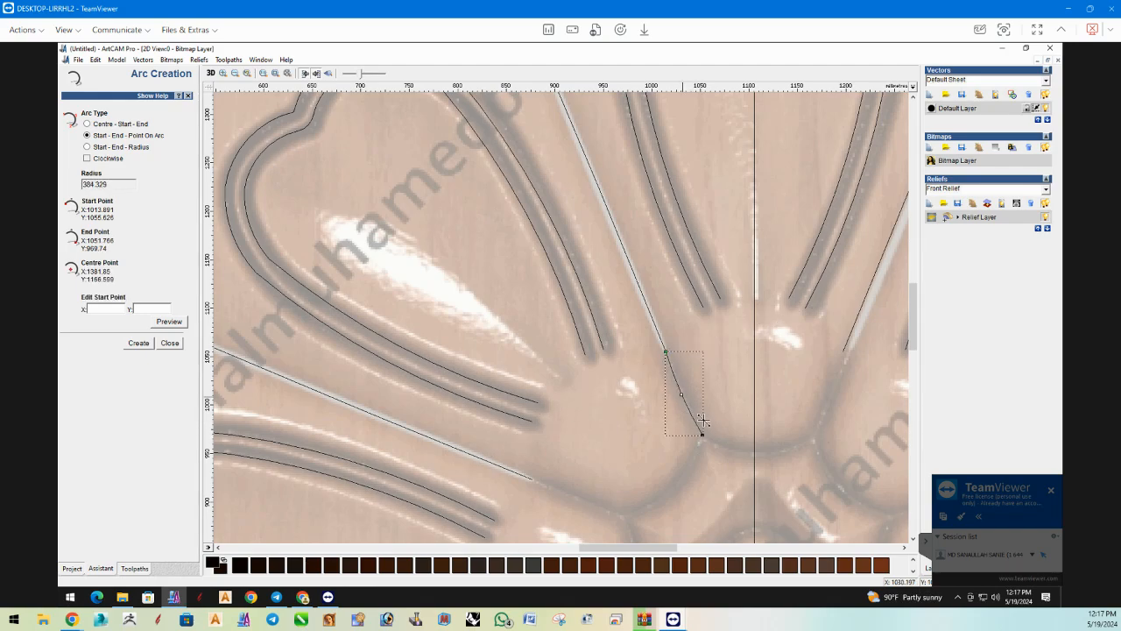
Draw a second arc from the first arc's end to the vertical guide line and join both arcs into one vector.
click(752, 453)
click(740, 453)
key(Escape)
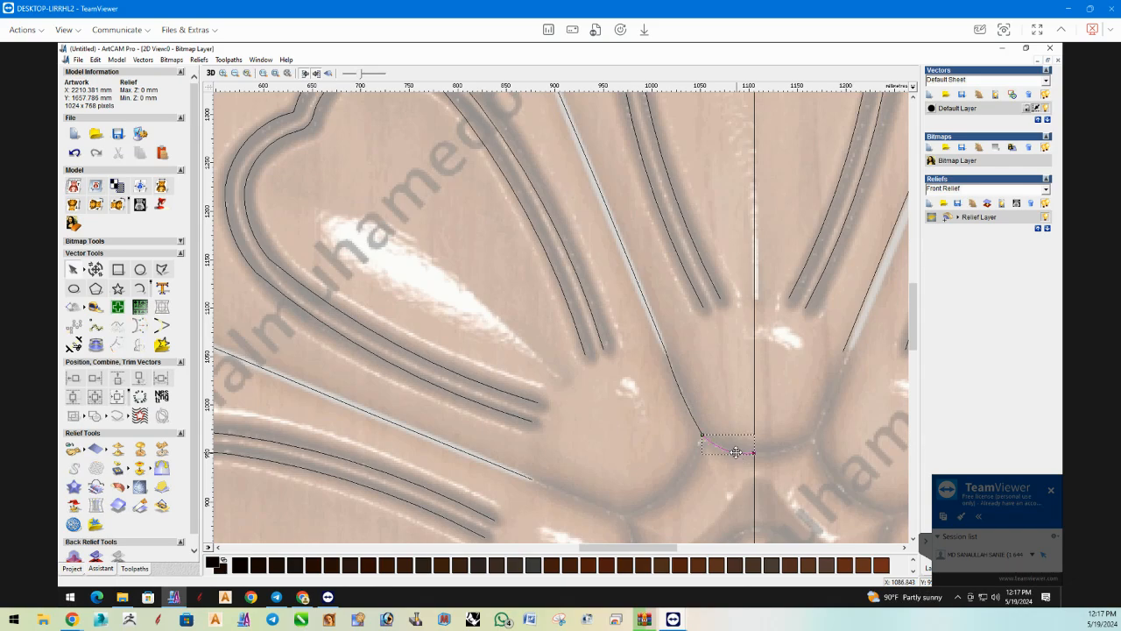
click(697, 423)
right_click(698, 424)
click(724, 390)
Mirror a copy of the joined base curve to the right across the vertical guide line.
click(142, 346)
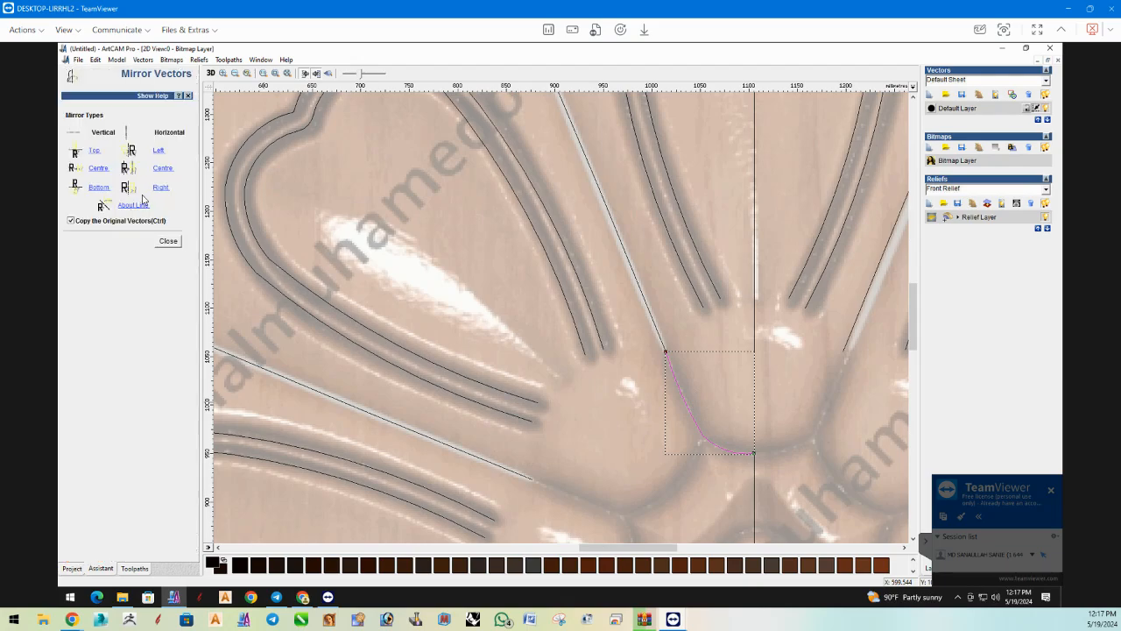
click(159, 187)
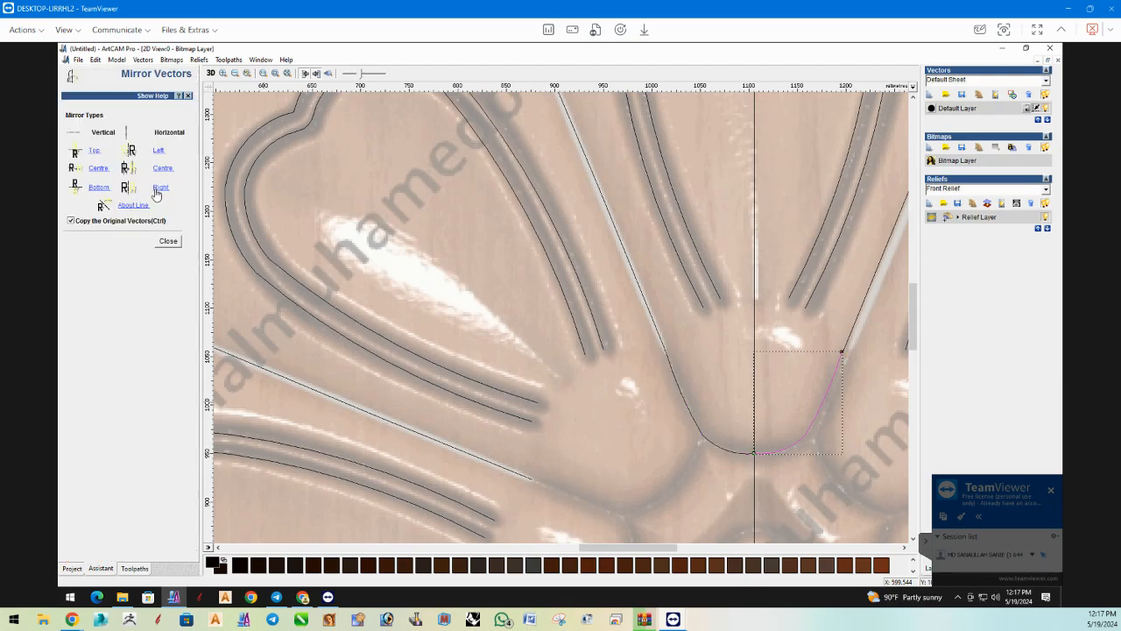
click(168, 241)
Align the mirrored base curve's upper end with the inner end of the gap line right of the top petal.
scroll(767, 345, up, 2)
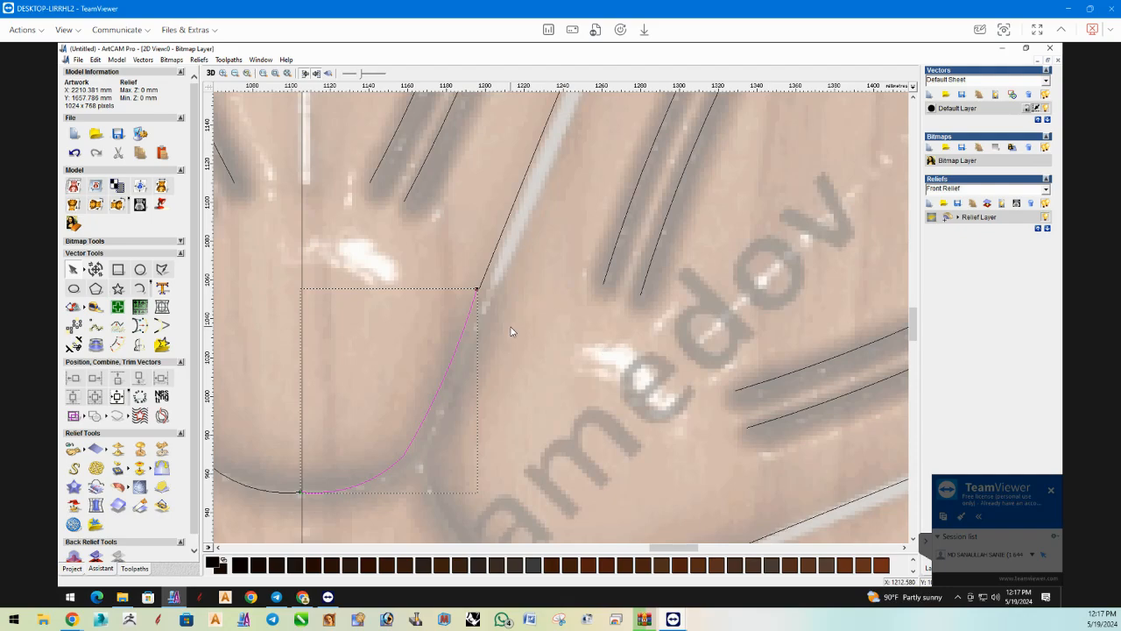
click(487, 386)
click(471, 316)
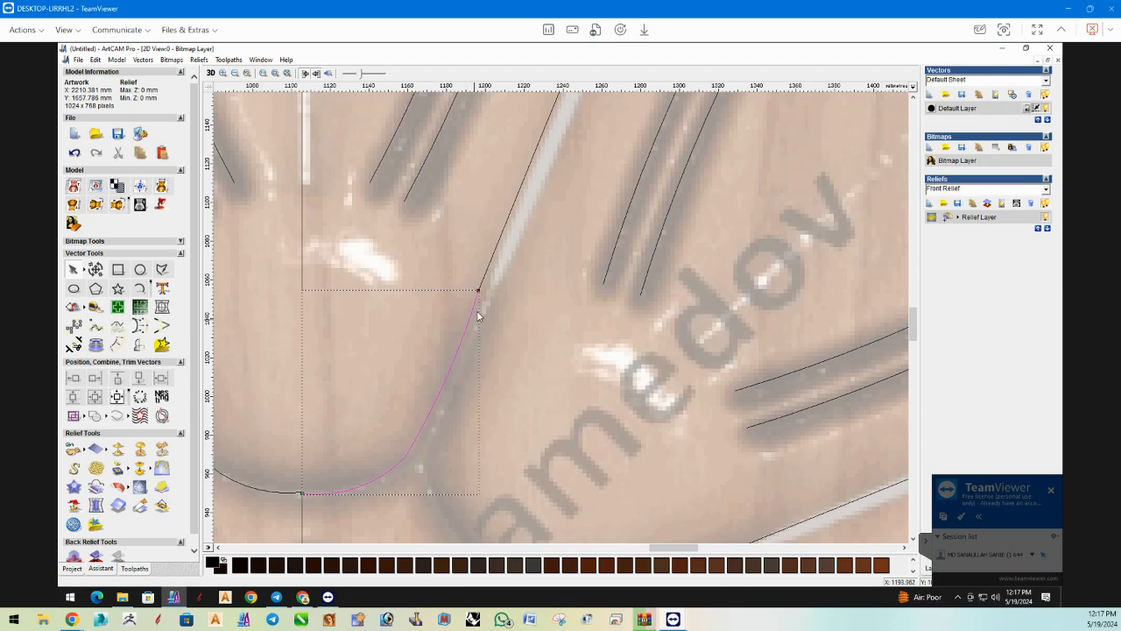
scroll(473, 311, up, 3)
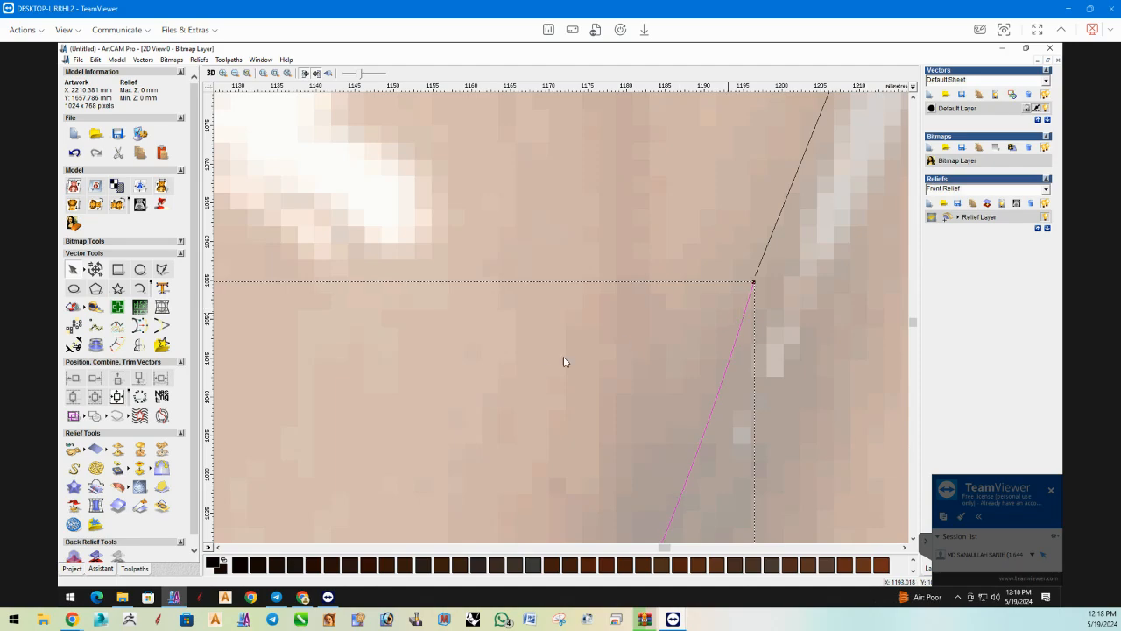
scroll(490, 421, down, 5)
scroll(478, 383, down, 2)
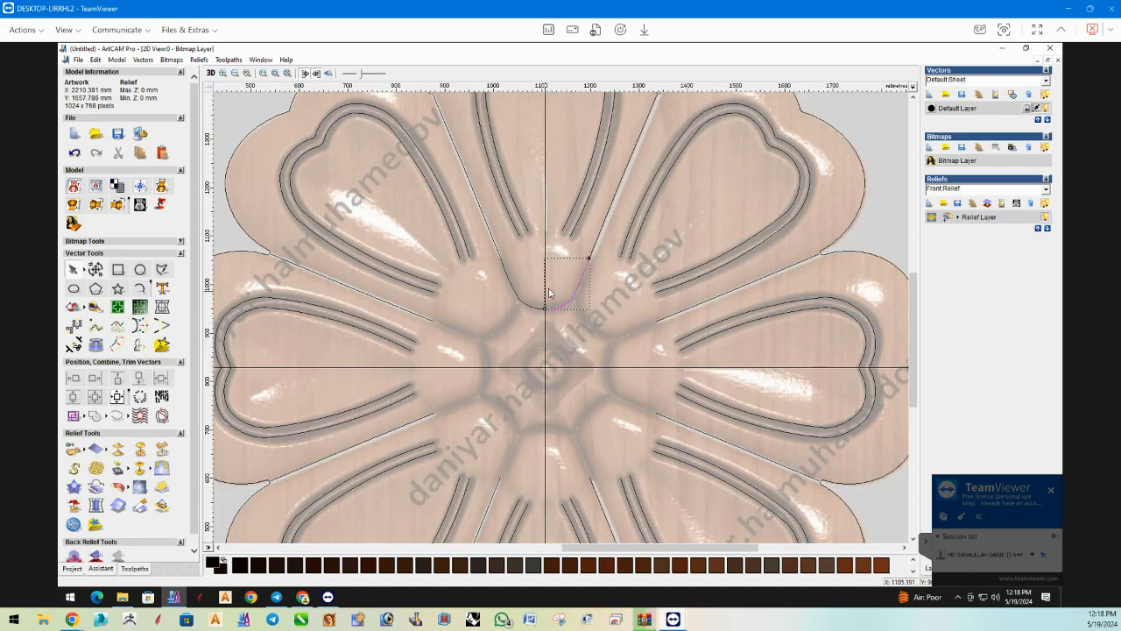
scroll(576, 308, up, 2)
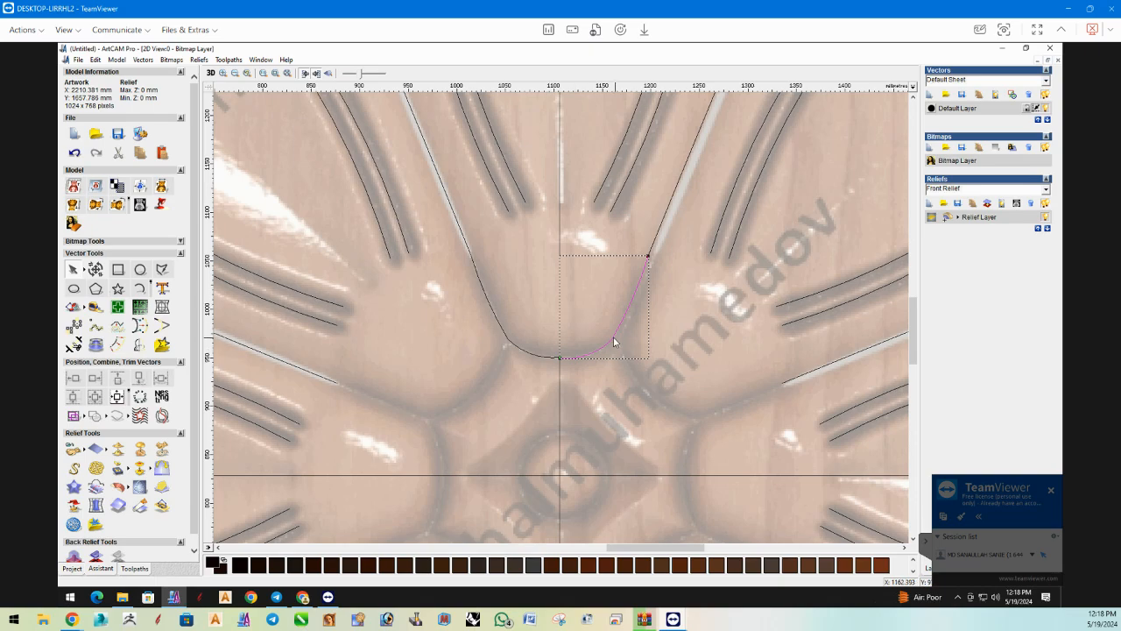
Split both base curves at their lower corners and join the two side arcs with a smooth curve.
click(614, 334)
click(504, 335)
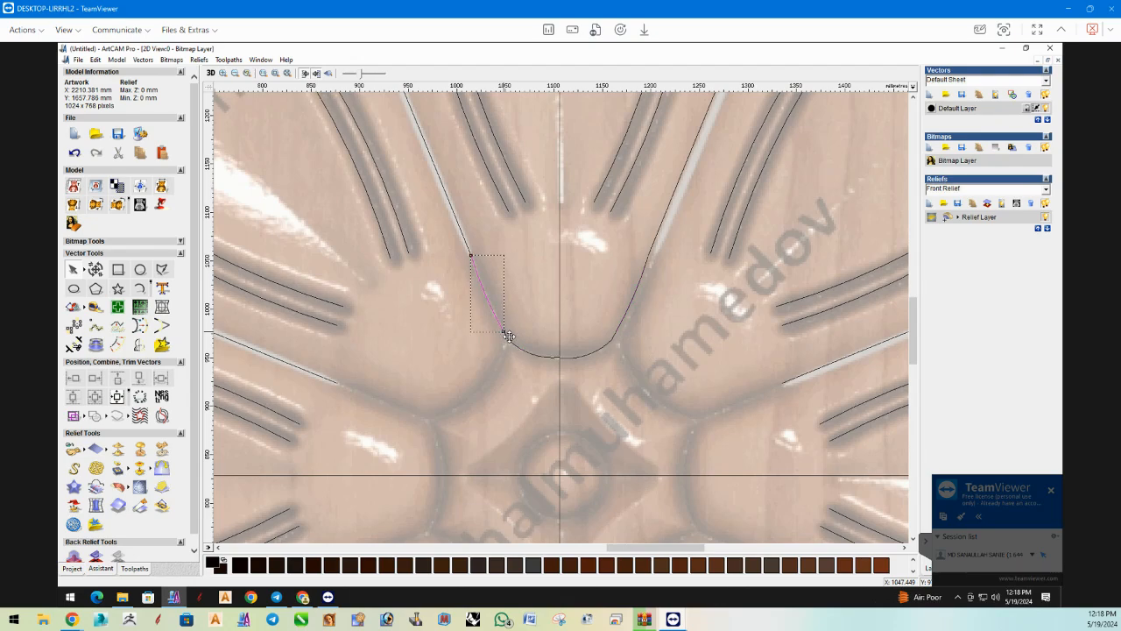
shift+click(625, 316)
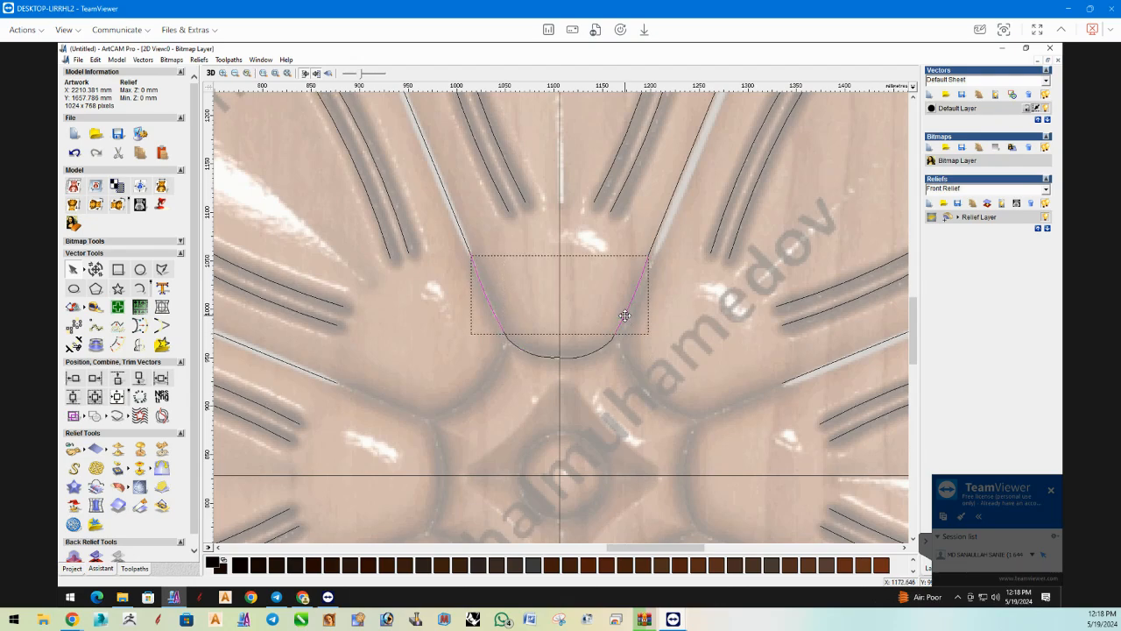
right_click(626, 316)
click(666, 530)
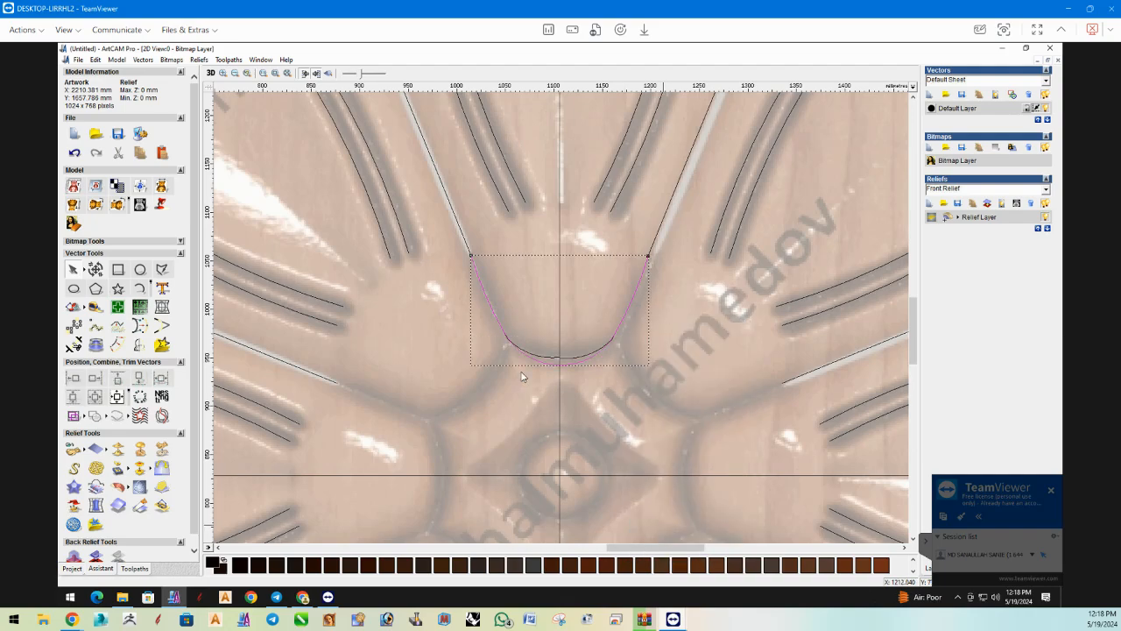
Delete the leftover short bottom arc inside the smooth curve at the top petal's base.
drag(459, 304, 667, 381)
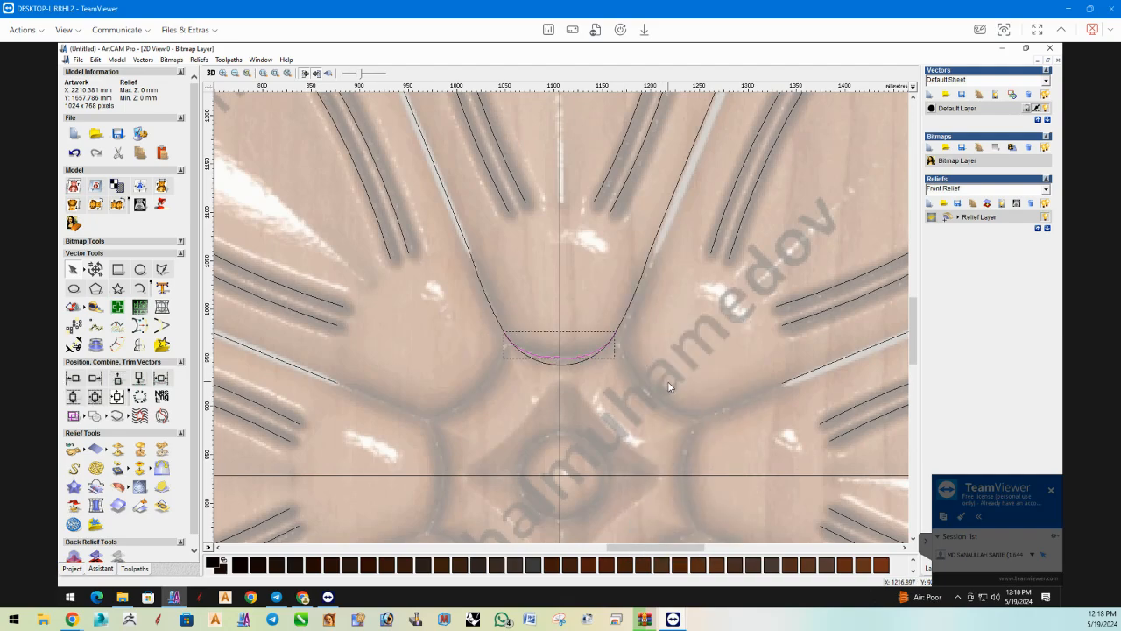
key(Delete)
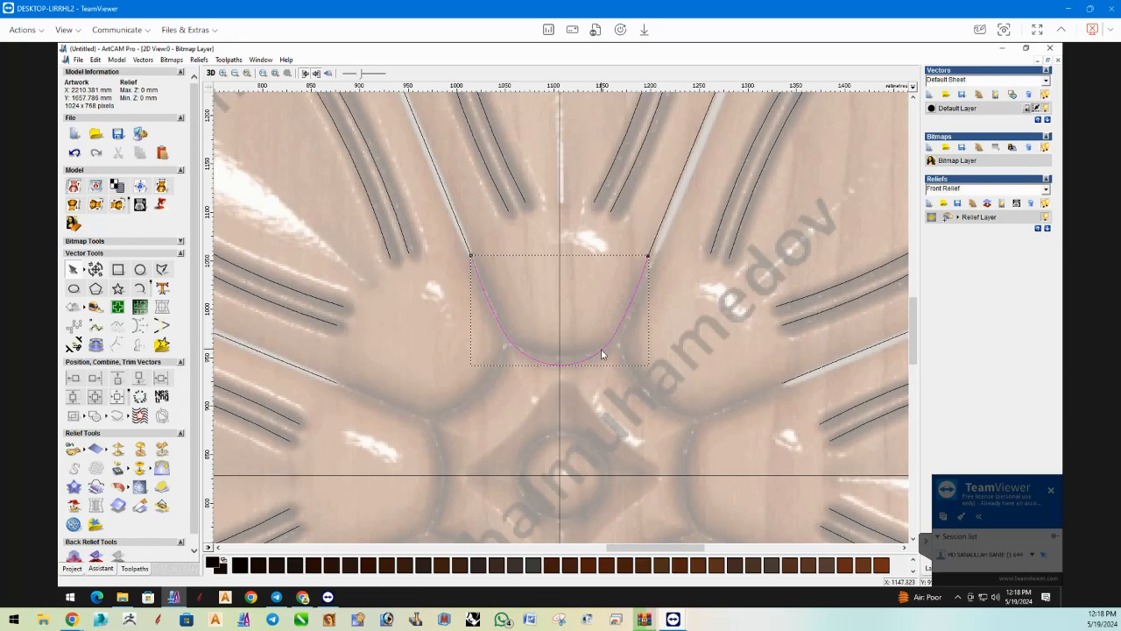
Set up a rotate copy of the top petal's base curve with its rotation centre picked at the crossing of the guide lines.
click(602, 353)
scroll(569, 363, down, 2)
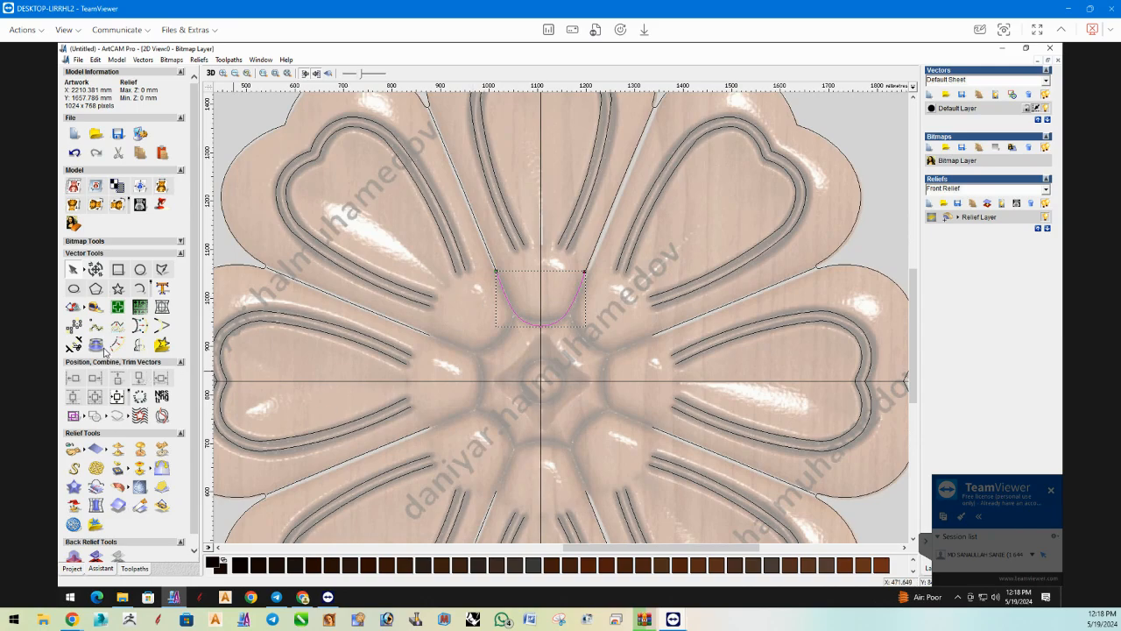
click(81, 333)
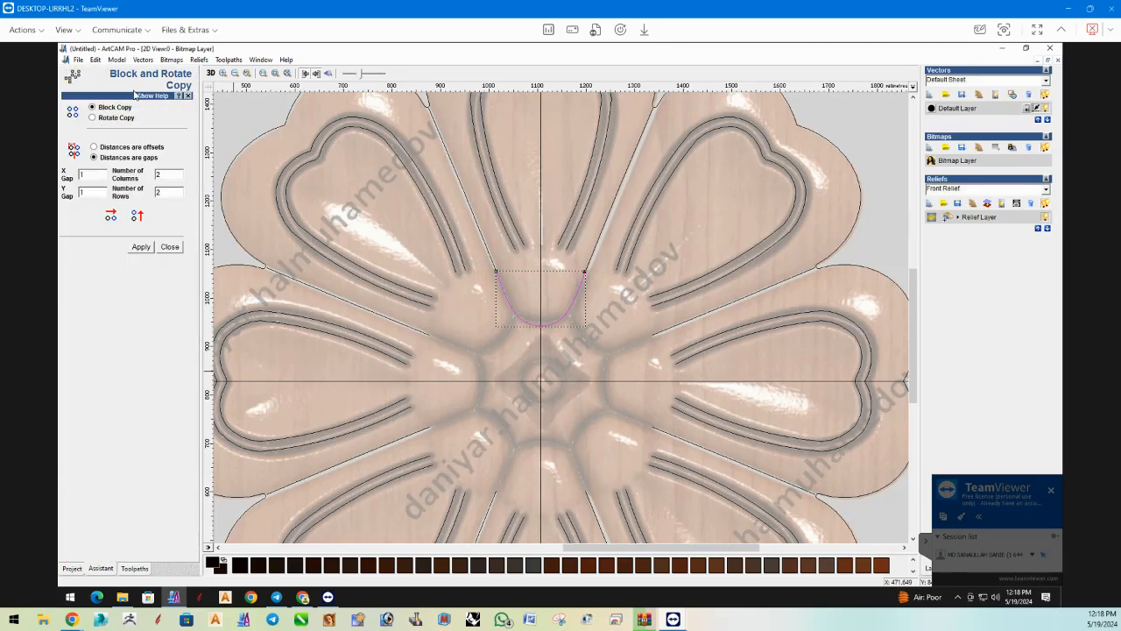
click(92, 117)
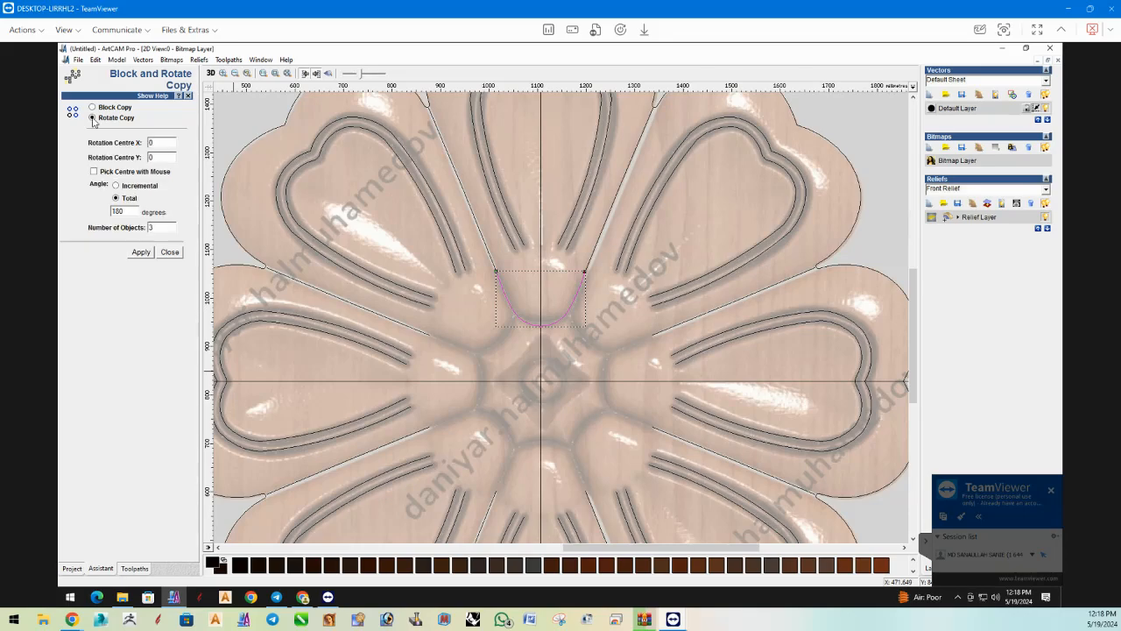
click(94, 173)
scroll(548, 389, up, 2)
scroll(583, 313, up, 4)
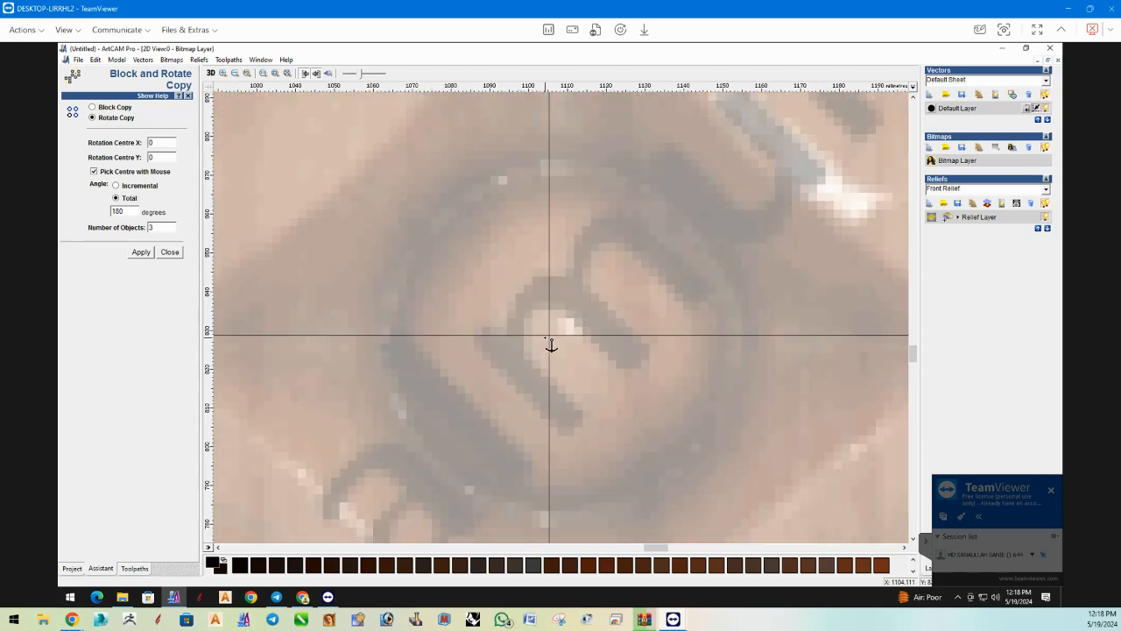
click(555, 341)
scroll(543, 335, down, 4)
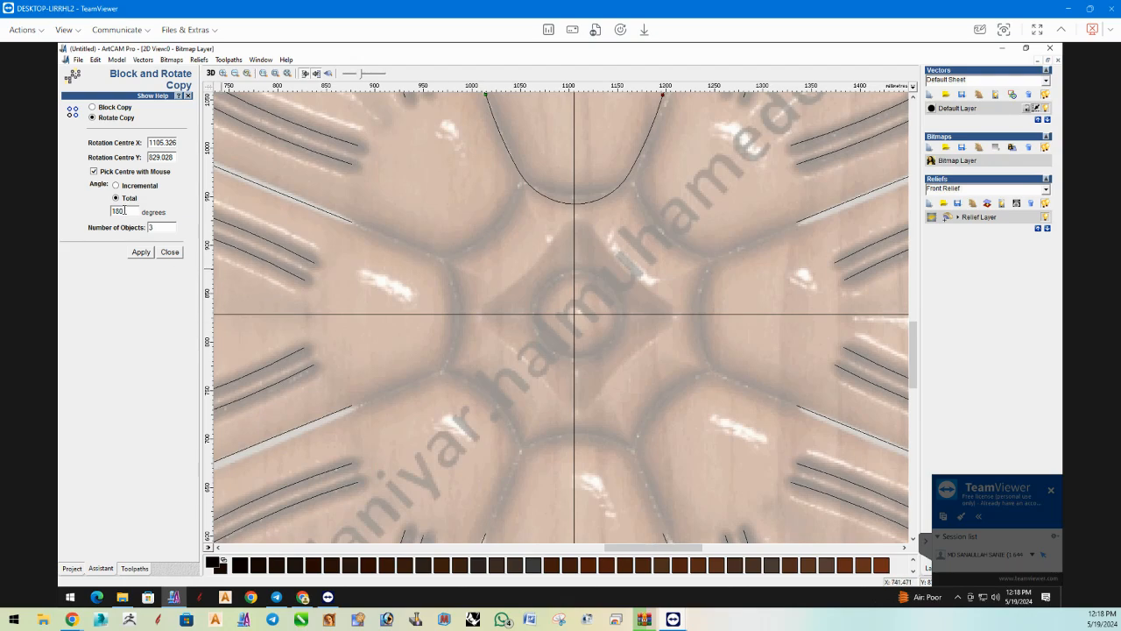
Try to rotate-copy the base curve as 8 objects over a total angle of 380 degrees.
drag(125, 211, 67, 207)
text(360)
drag(166, 229, 128, 233)
text(8)
scroll(488, 301, down, 2)
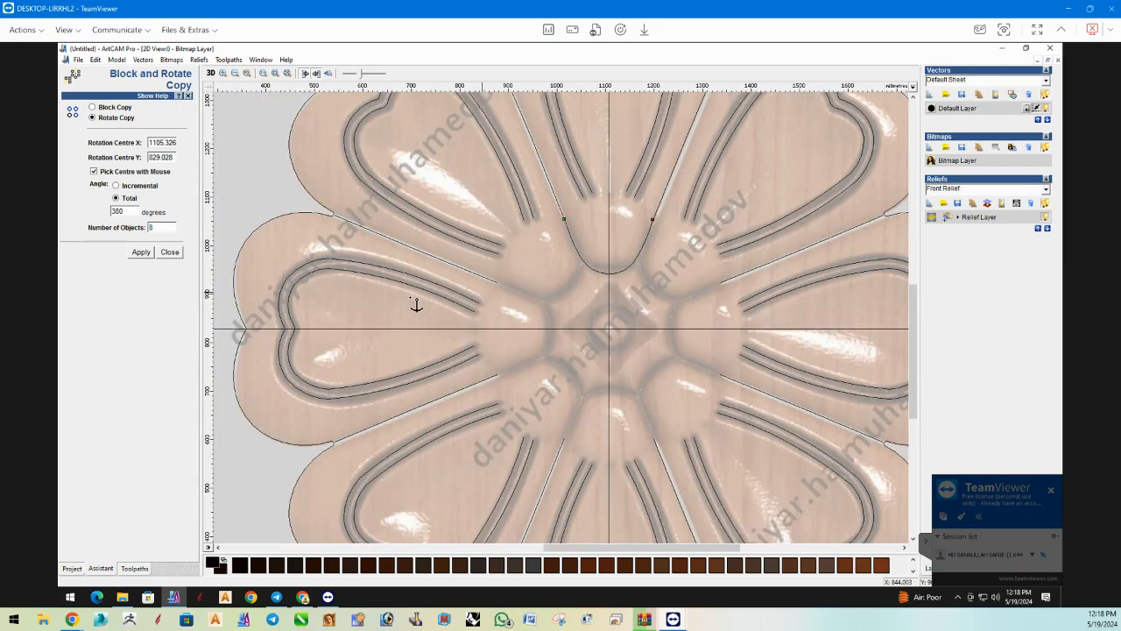
click(140, 252)
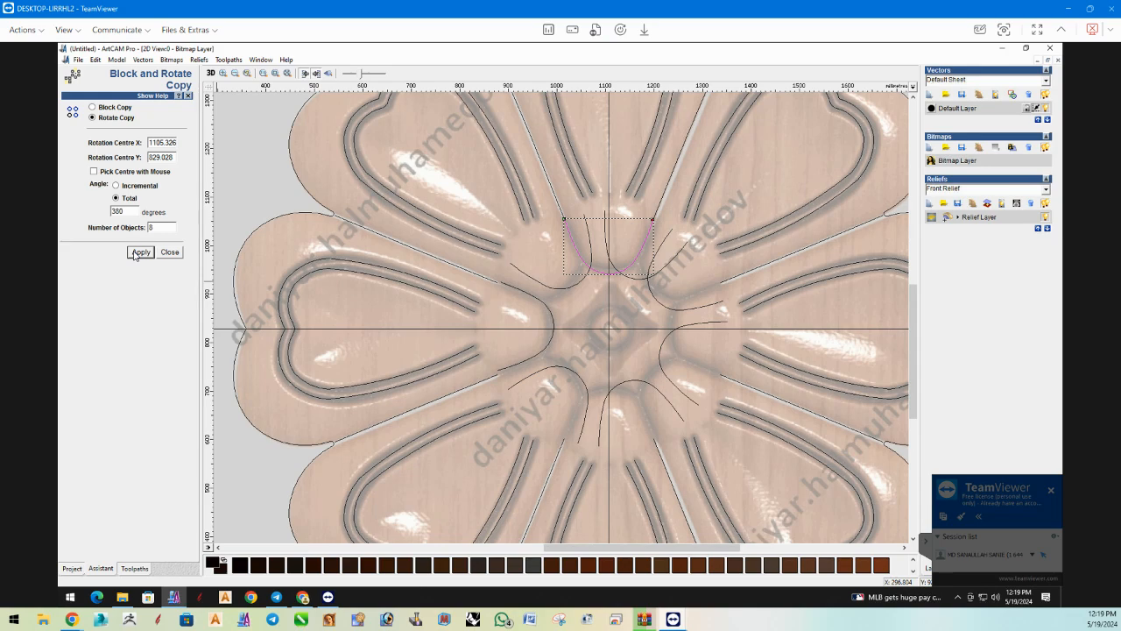
click(136, 252)
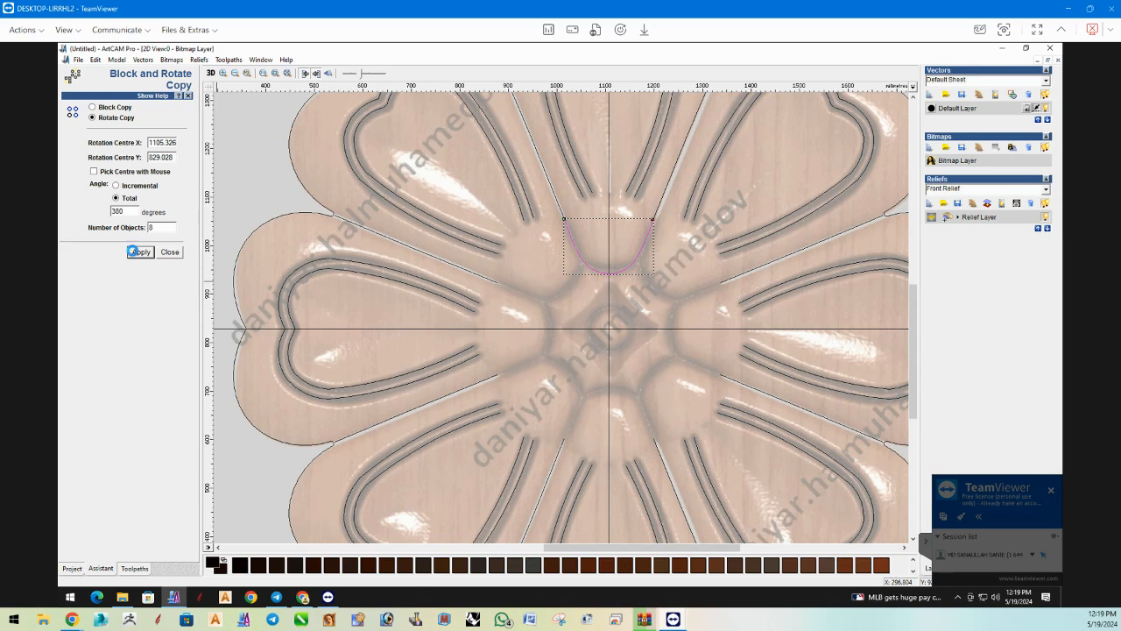
click(173, 252)
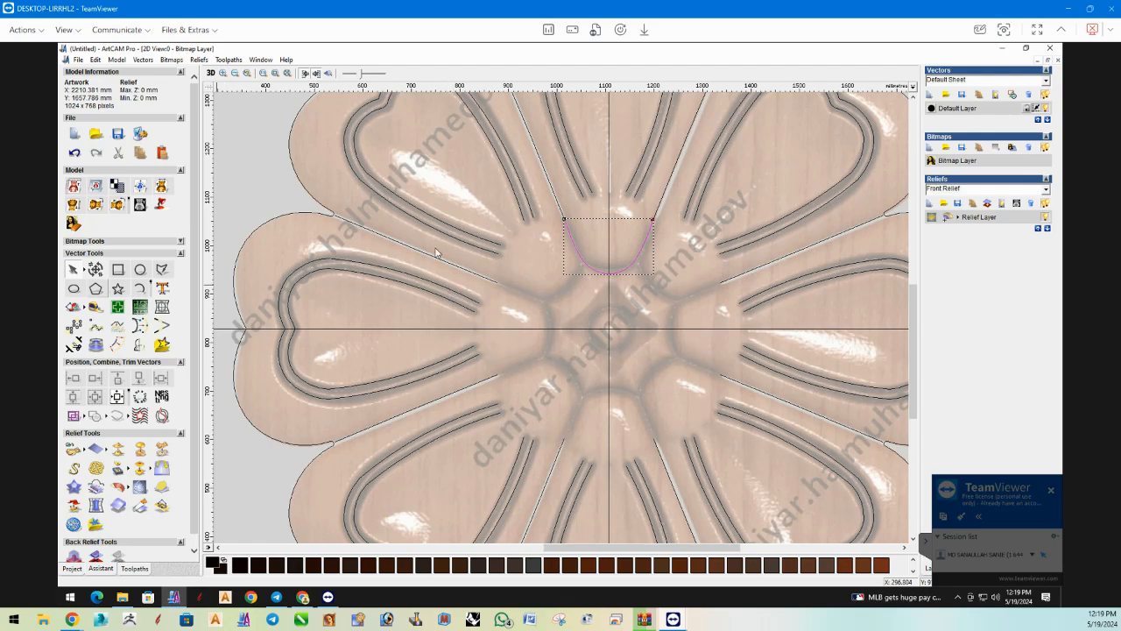
key(Escape)
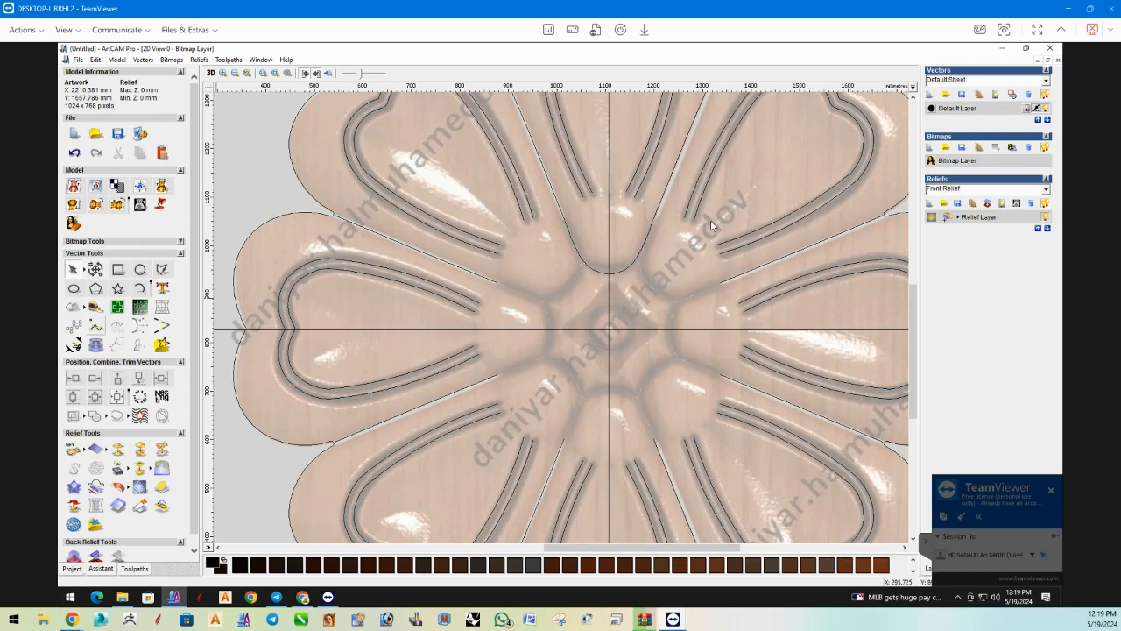
Draw a small test circle centred on the vertical guide line inside the top petal's groove.
click(634, 259)
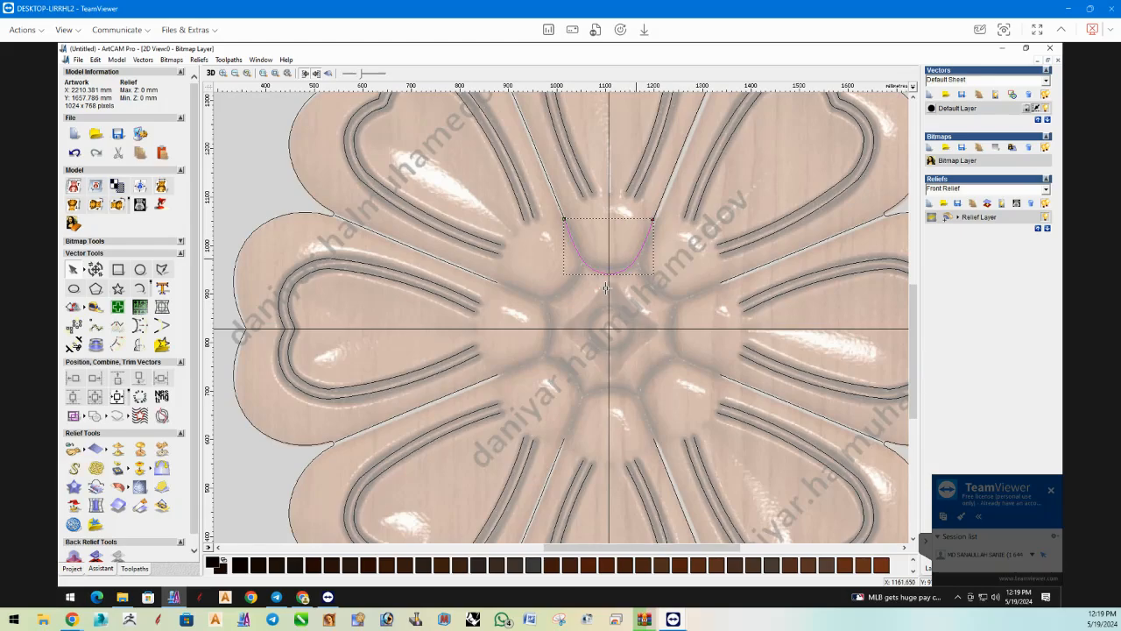
scroll(499, 301, down, 1)
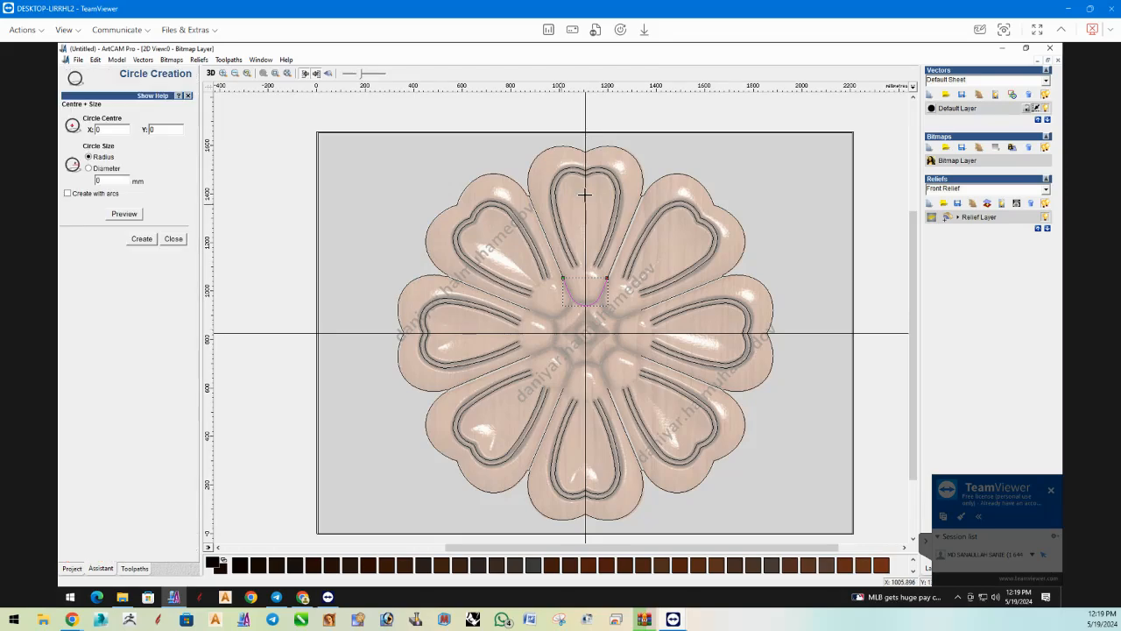
drag(585, 192, 599, 193)
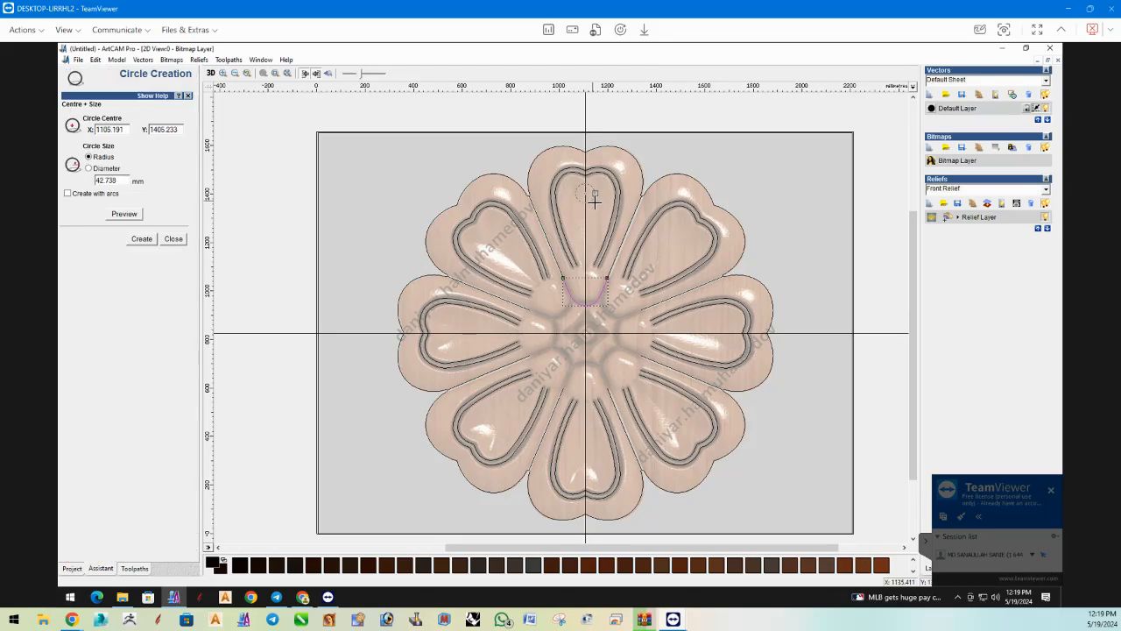
click(141, 238)
click(173, 239)
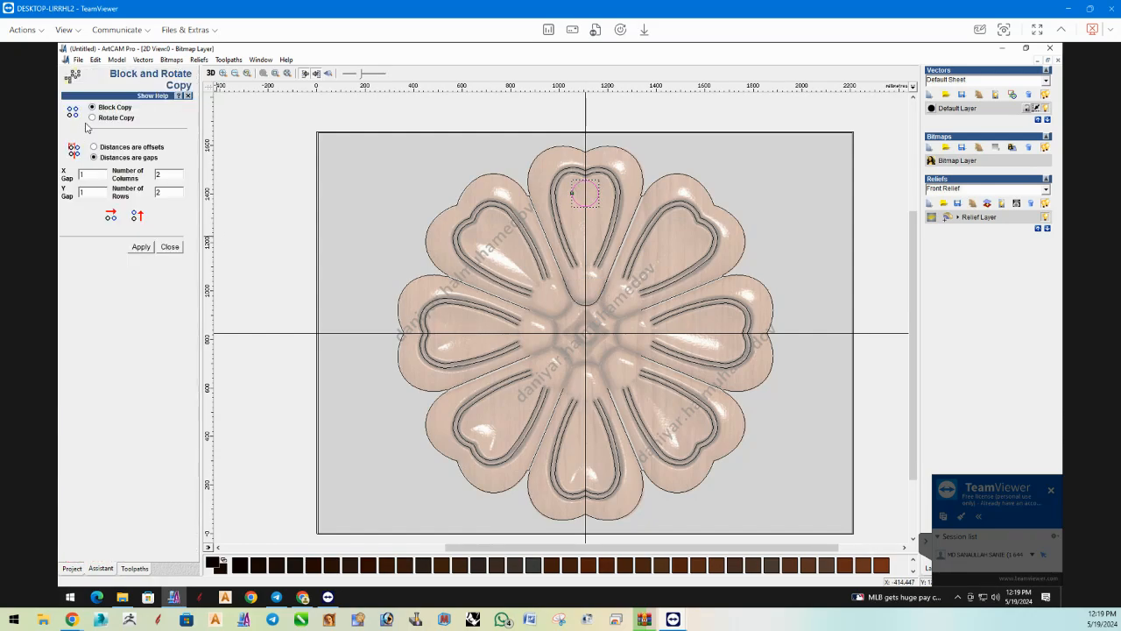
Try to rotate-copy the test circle around the flower's centre as 100 objects.
click(91, 118)
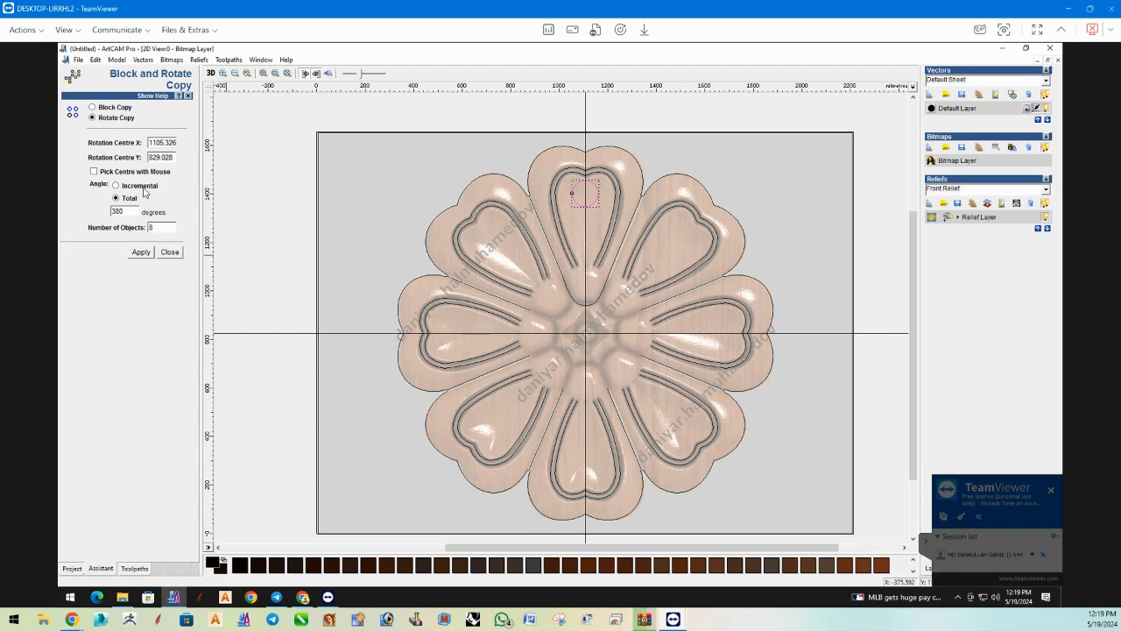
drag(157, 228, 103, 227)
text(100)
click(141, 252)
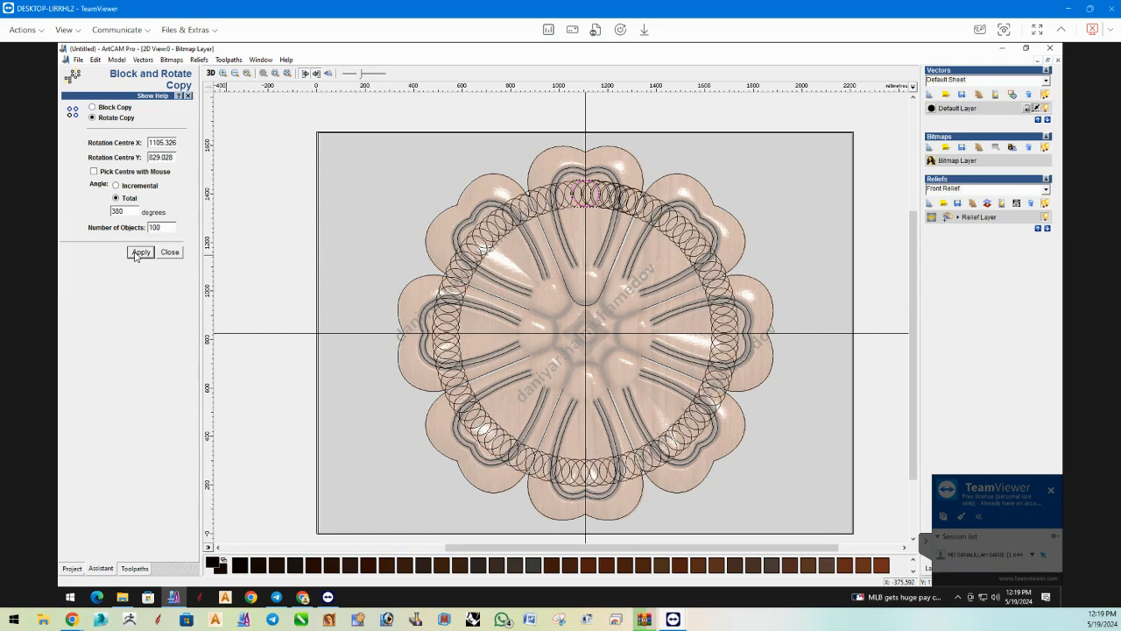
key(ctrl+z)
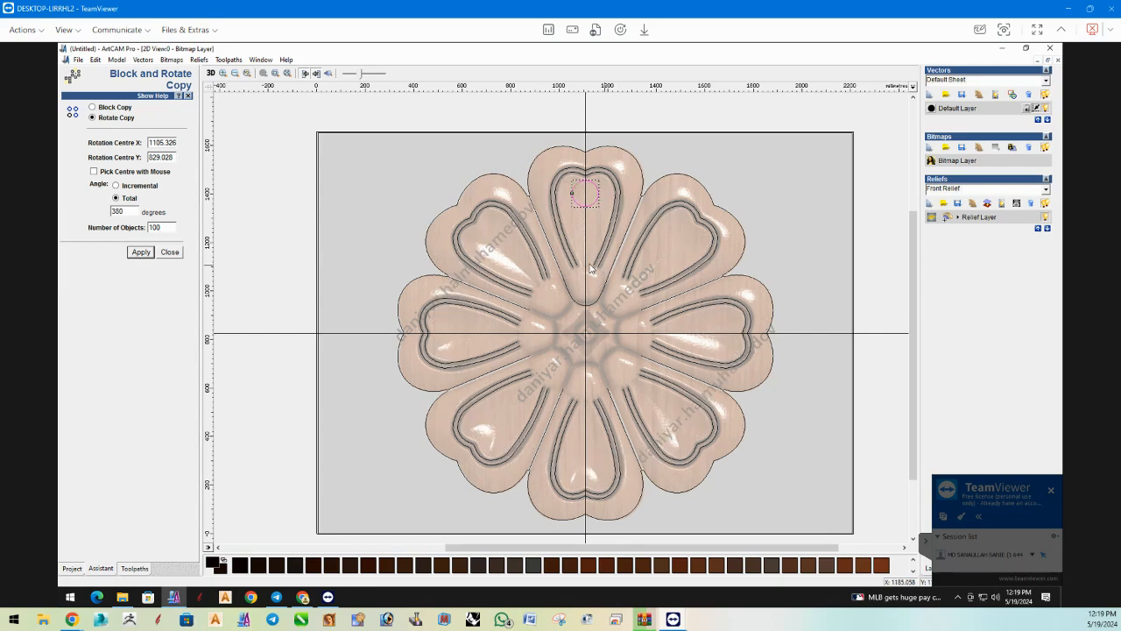
Try the circle's rotate copy with 20 objects.
drag(154, 226, 103, 229)
text(20)
click(140, 251)
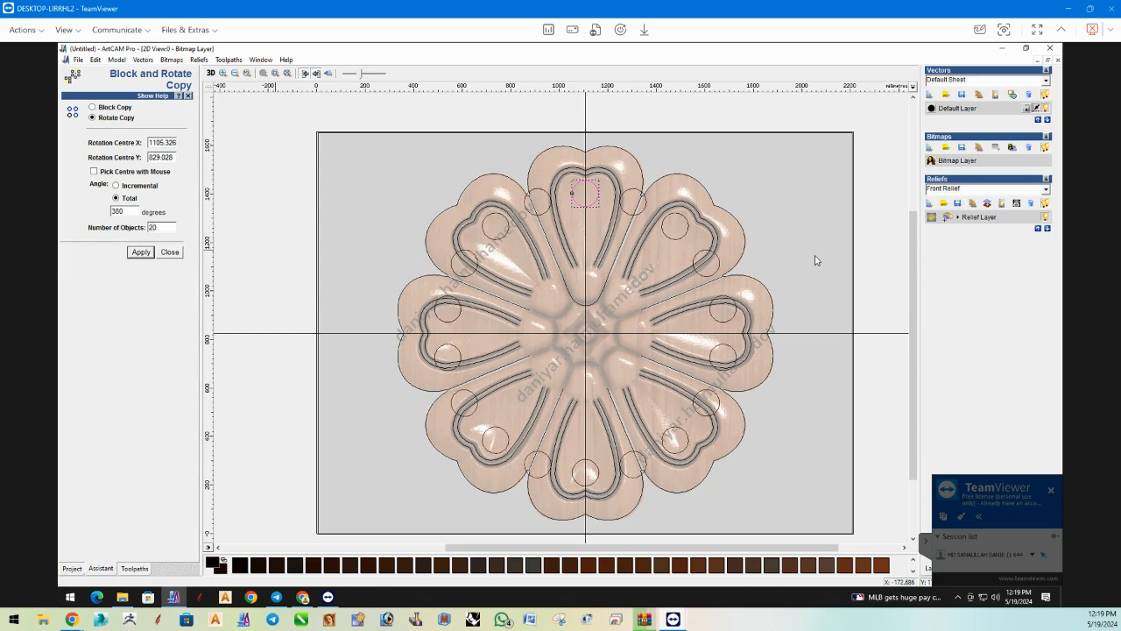
key(ctrl+z)
Try the circle's rotate copy with 30 objects.
double_click(153, 227)
text(30)
click(140, 253)
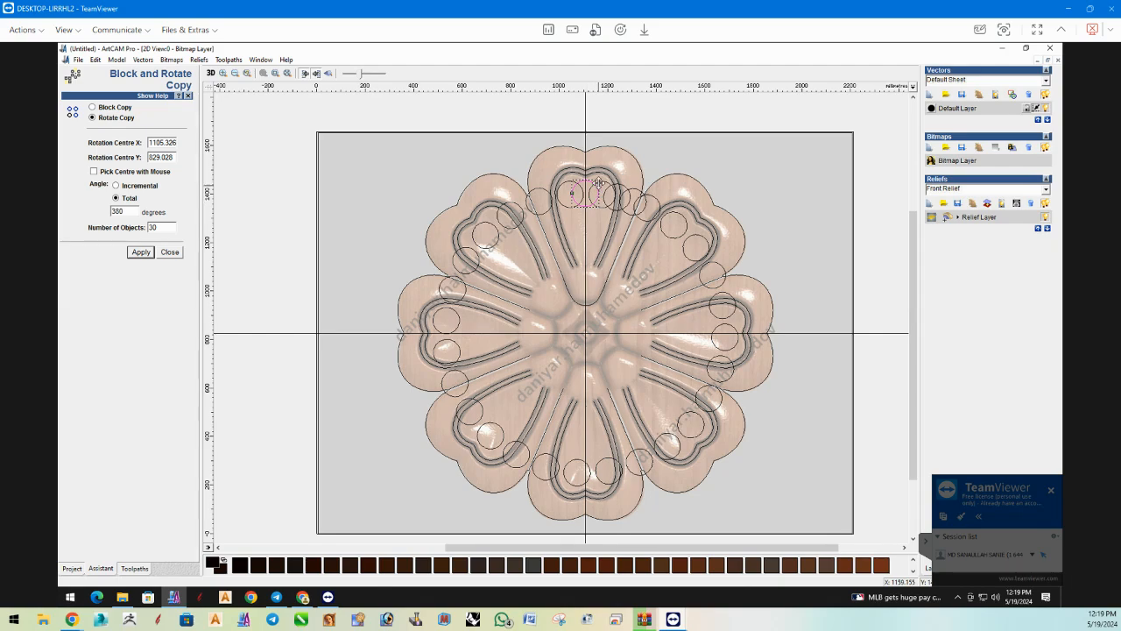
key(ctrl+z)
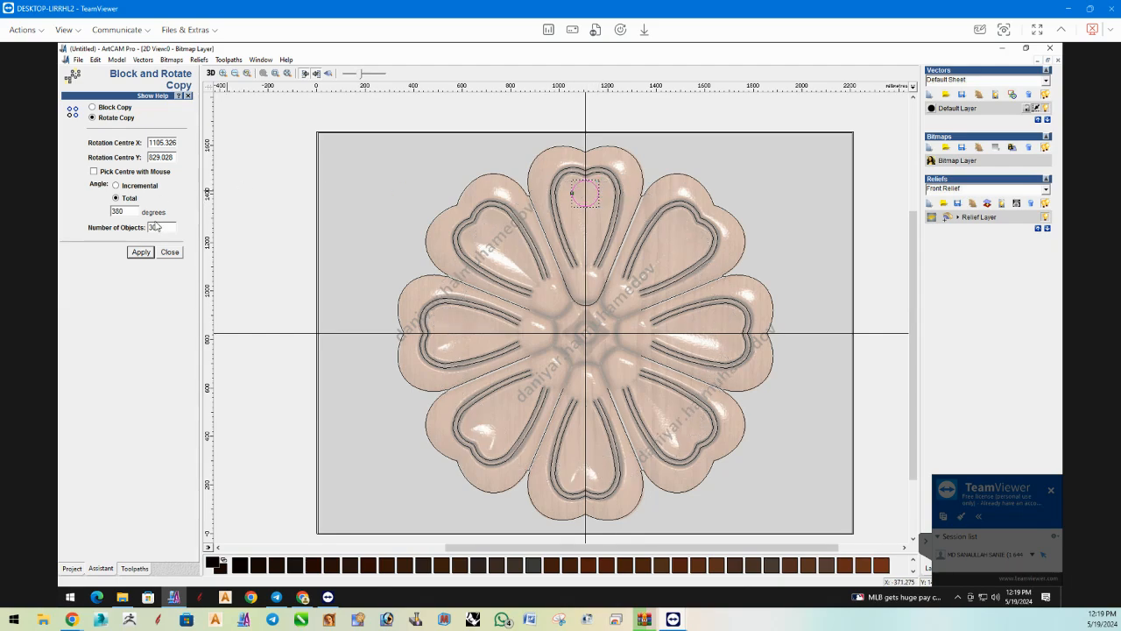
Try the circle's rotate copy with 28 objects.
key(shift+Tab)
text(28)
click(140, 252)
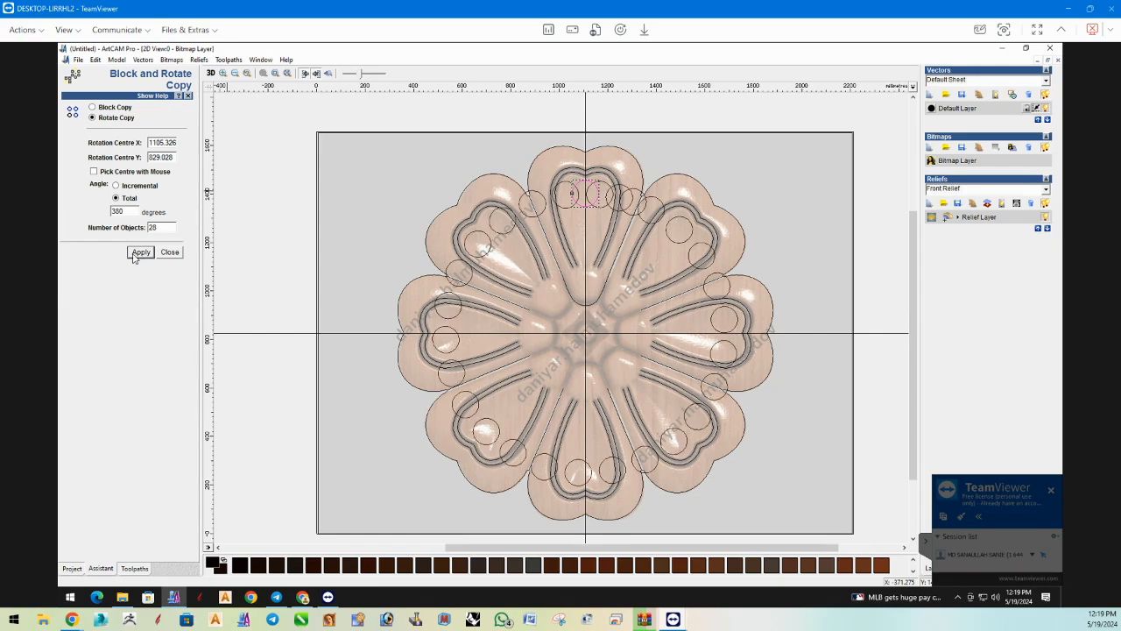
key(ctrl+z)
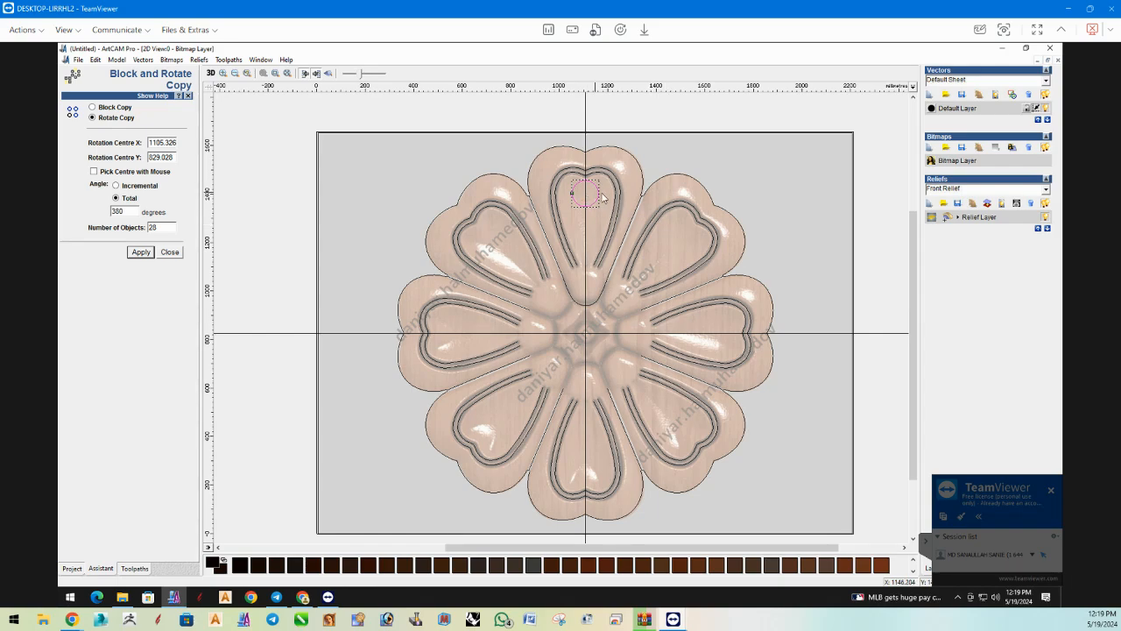
Move the test circle above the top petal onto the vertical guide line and try rotate-copying it as 28 objects.
drag(601, 198, 593, 113)
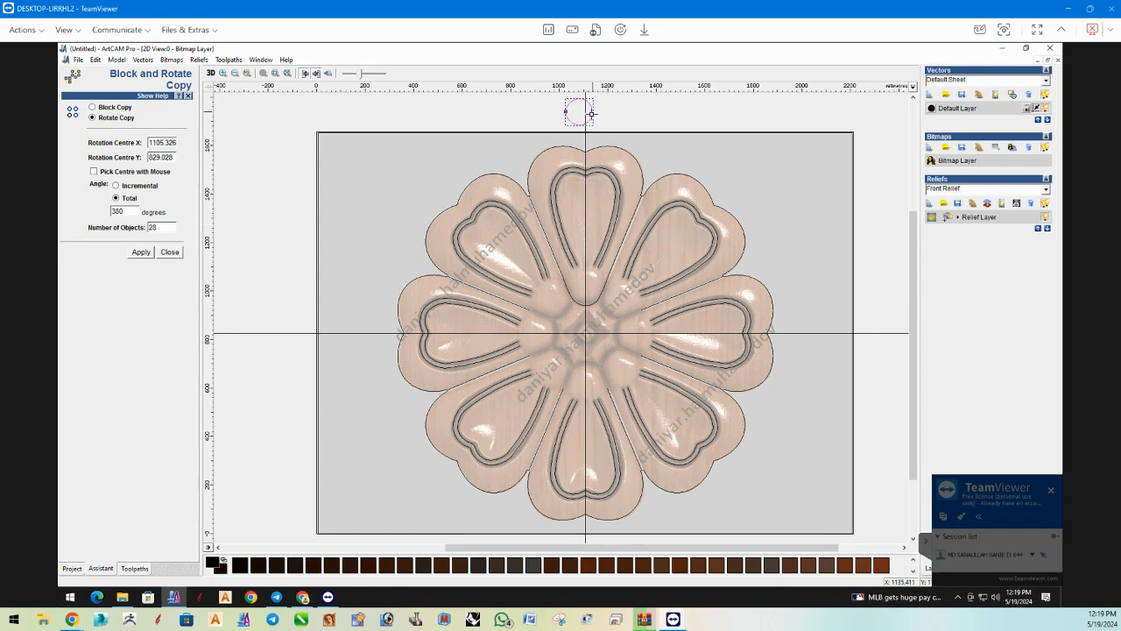
key(Right)
key(Right)
key(Right)
click(141, 253)
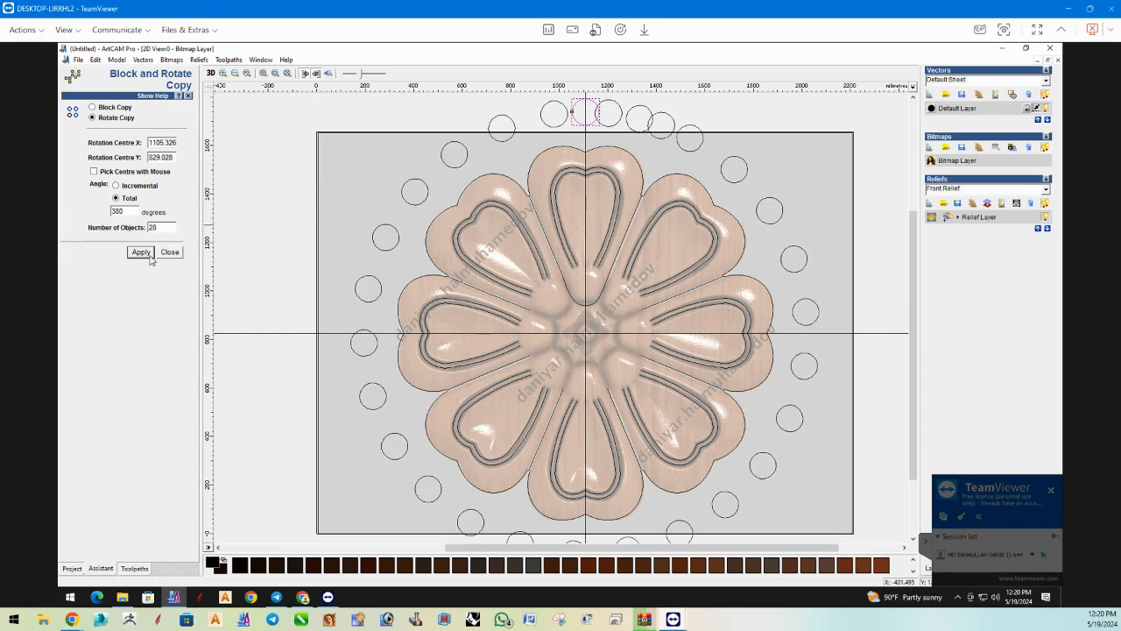
key(ctrl+z)
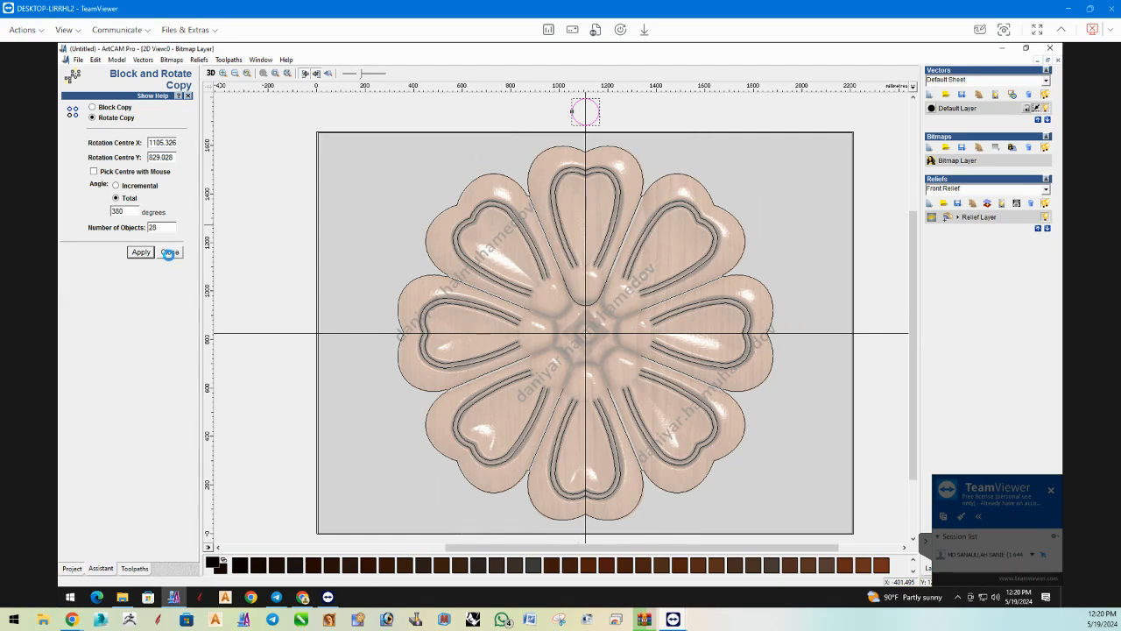
Pick the rotation centre again near the crossing of the guide lines and try rotate-copying the circle as 28 objects.
click(94, 172)
click(591, 339)
click(141, 252)
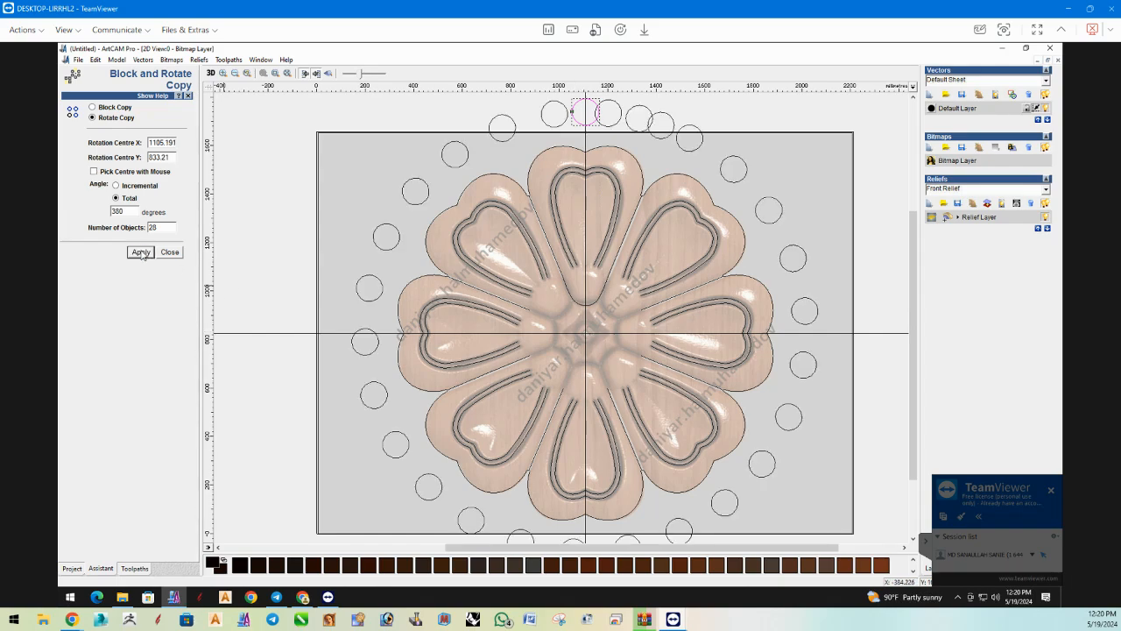
click(94, 172)
key(ctrl+z)
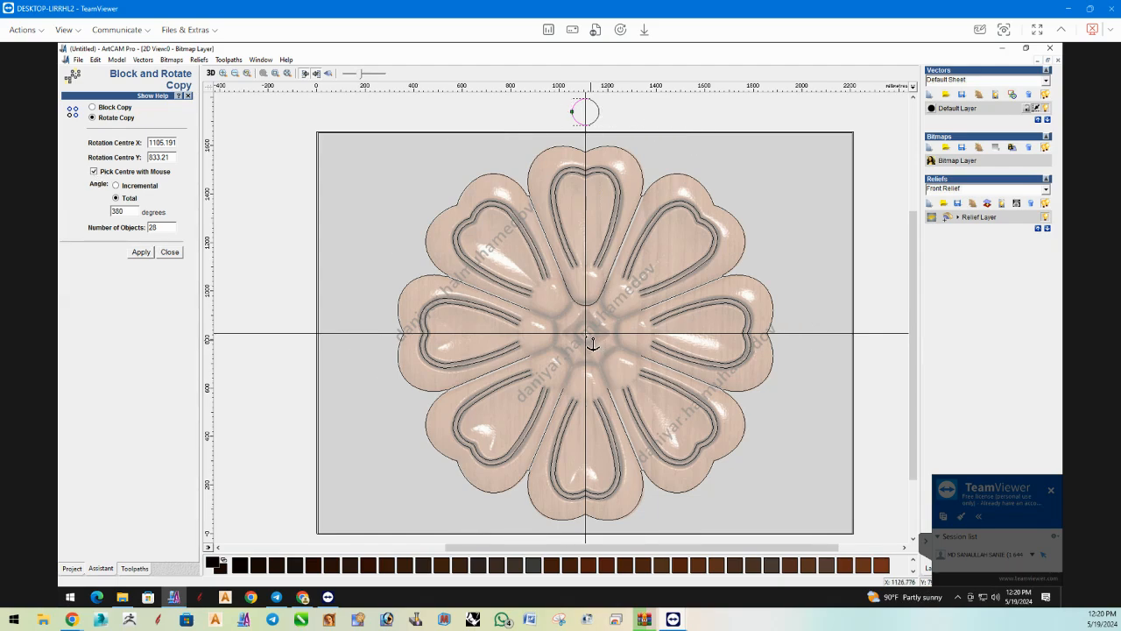
Try to rotate-copy the circle as 50 objects about a newly picked centre at the guide crossing, and delete the test circle.
click(592, 342)
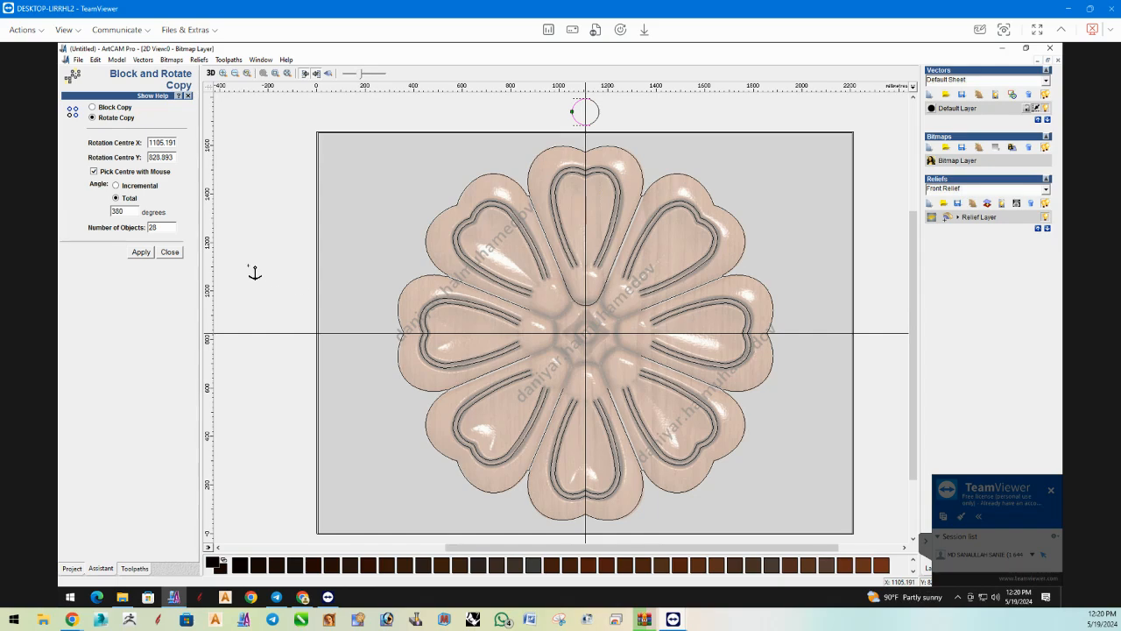
drag(160, 226, 112, 232)
text(50)
click(141, 252)
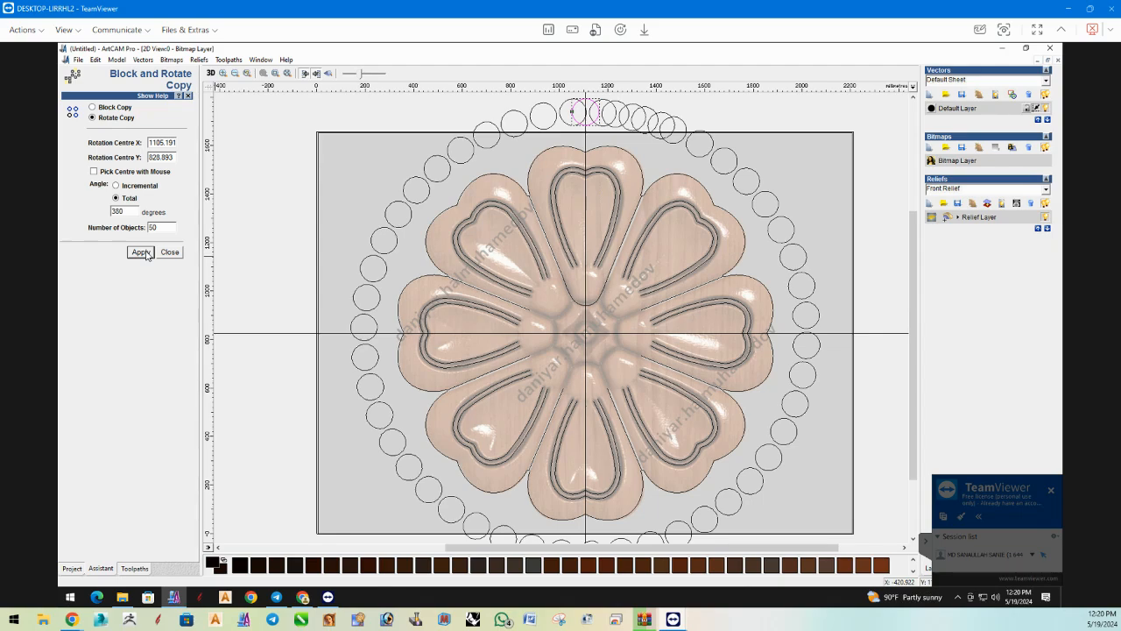
key(ctrl+z)
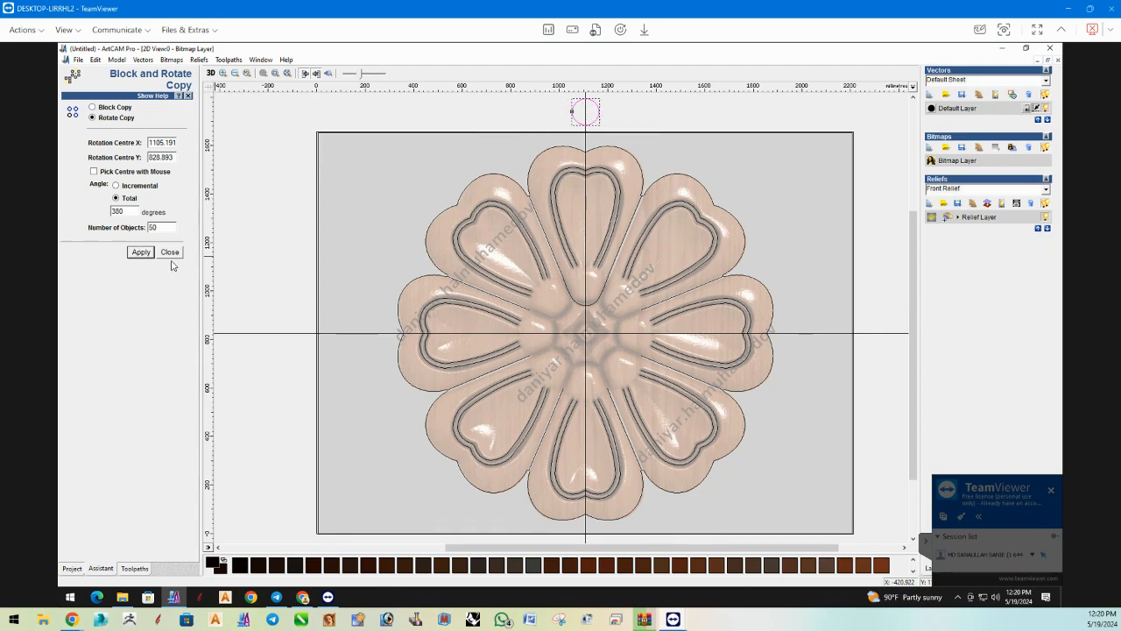
click(170, 253)
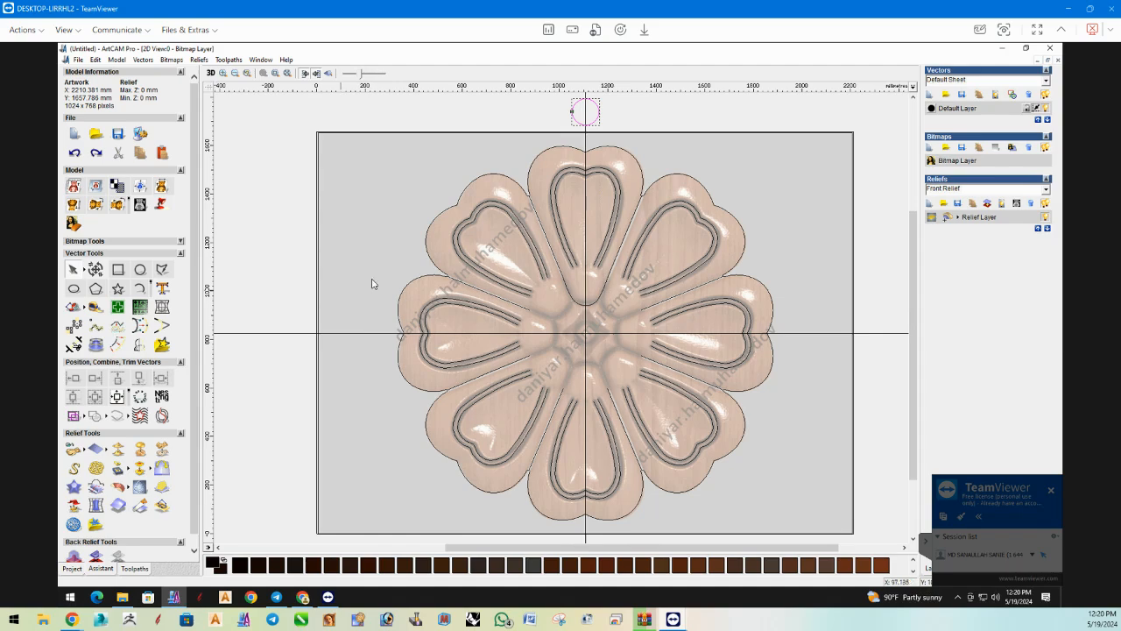
key(Delete)
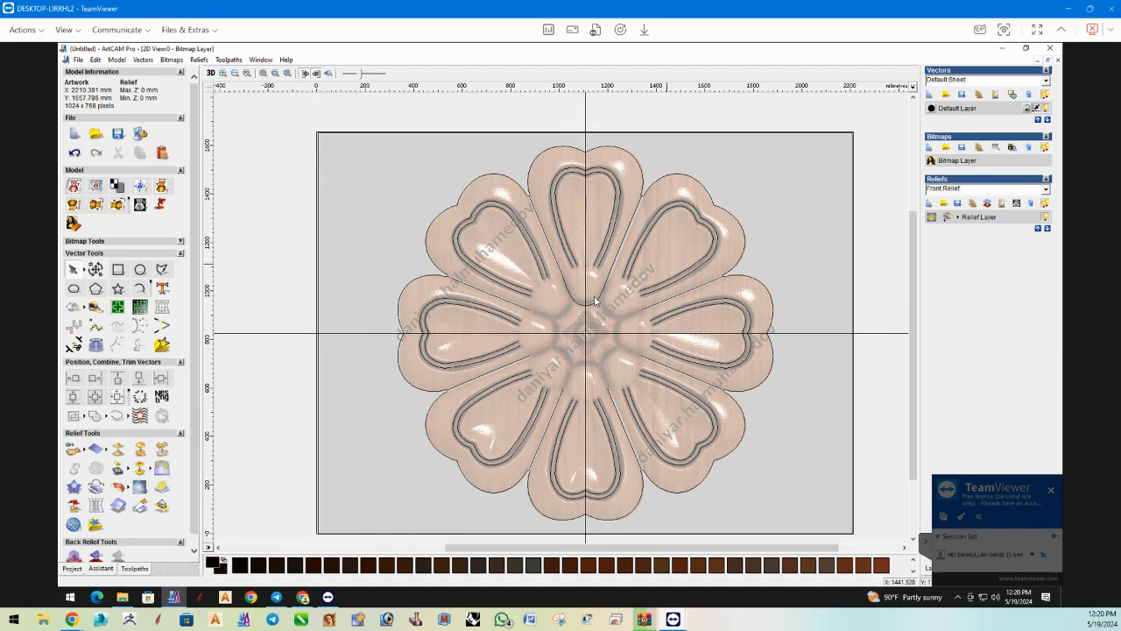
Mirror a copy of the top petal's base curve to its left, keeping the original.
click(586, 304)
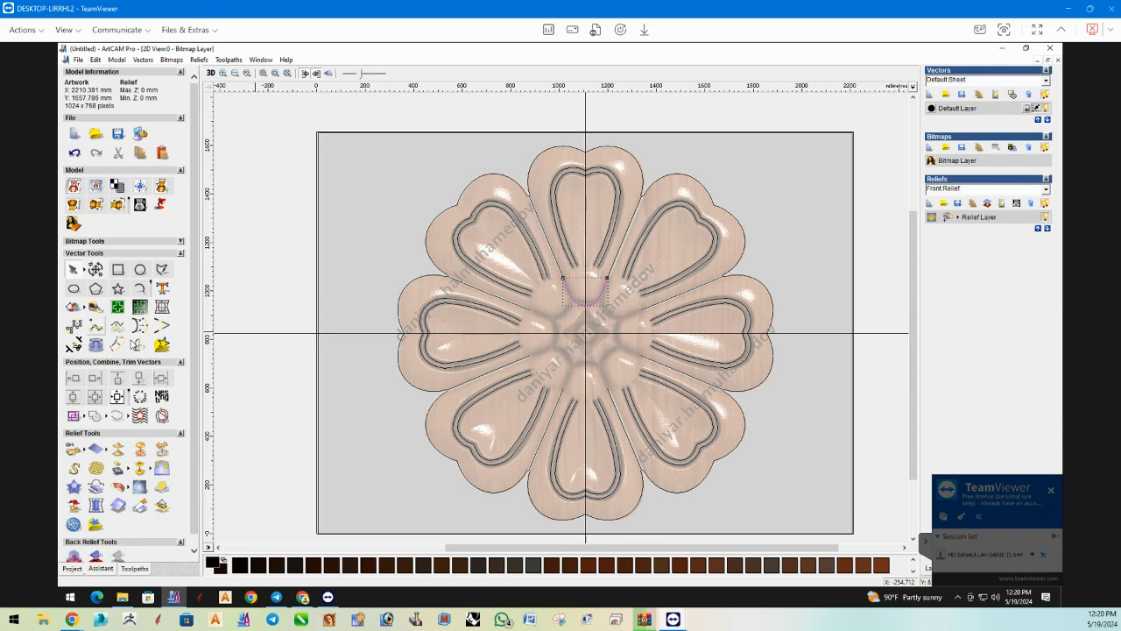
click(140, 346)
click(158, 150)
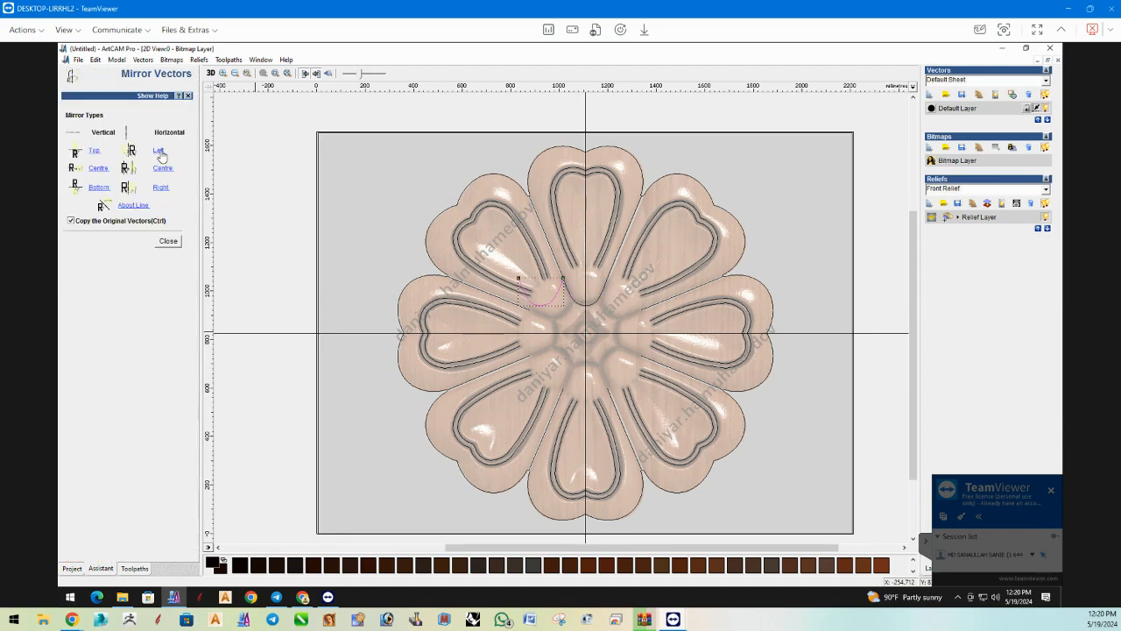
click(161, 244)
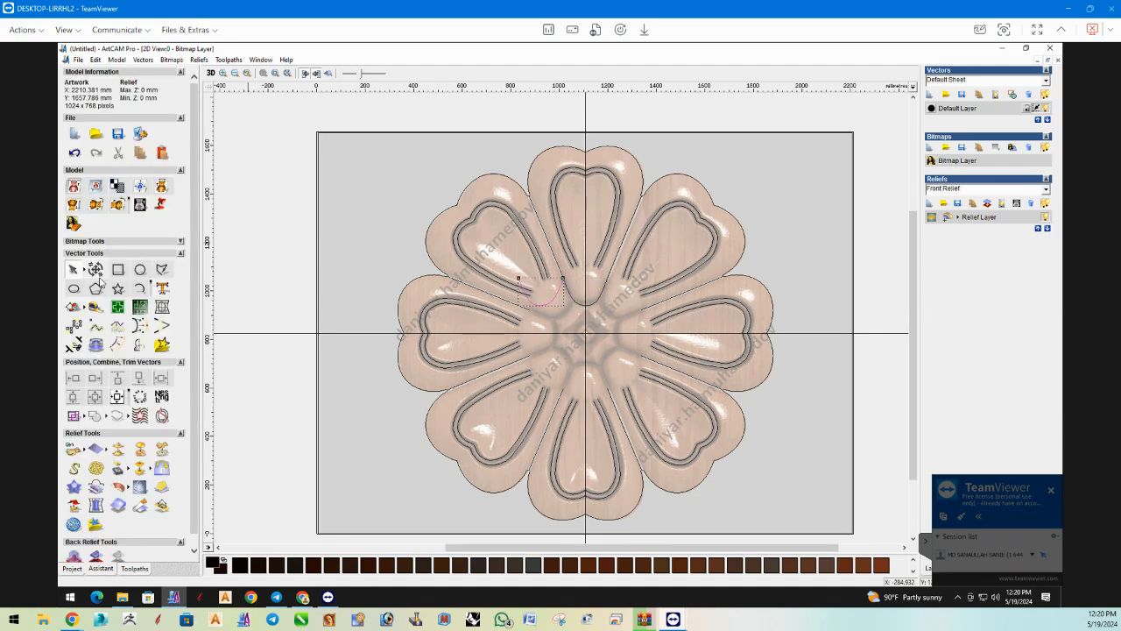
Rotate the mirrored base curve to match the slant of the upper-left petal.
click(100, 263)
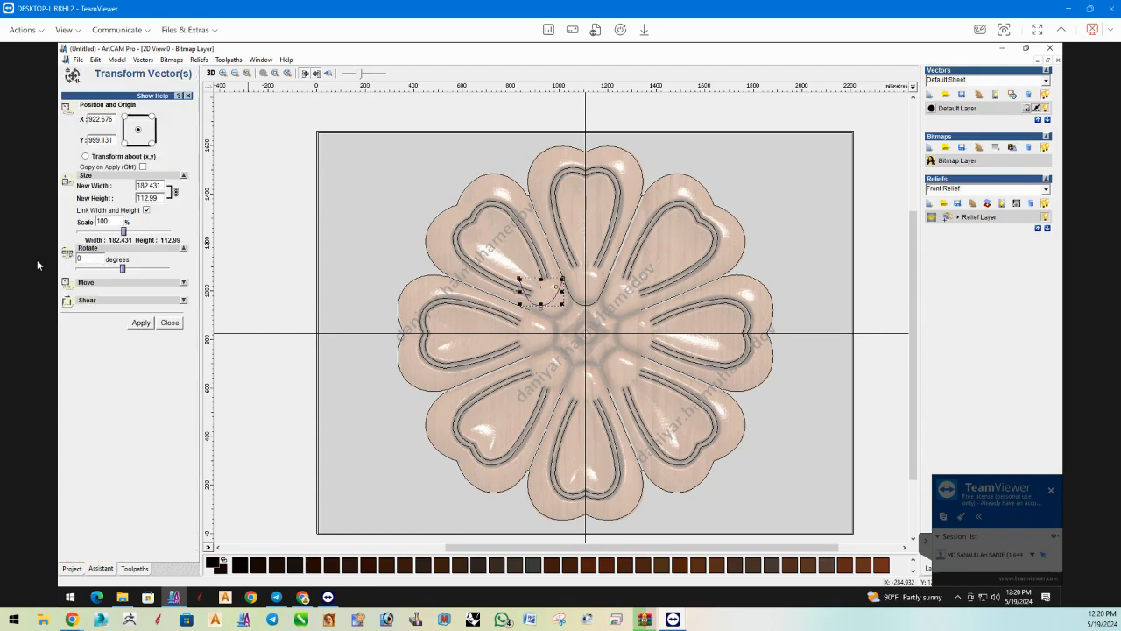
click(95, 316)
click(141, 323)
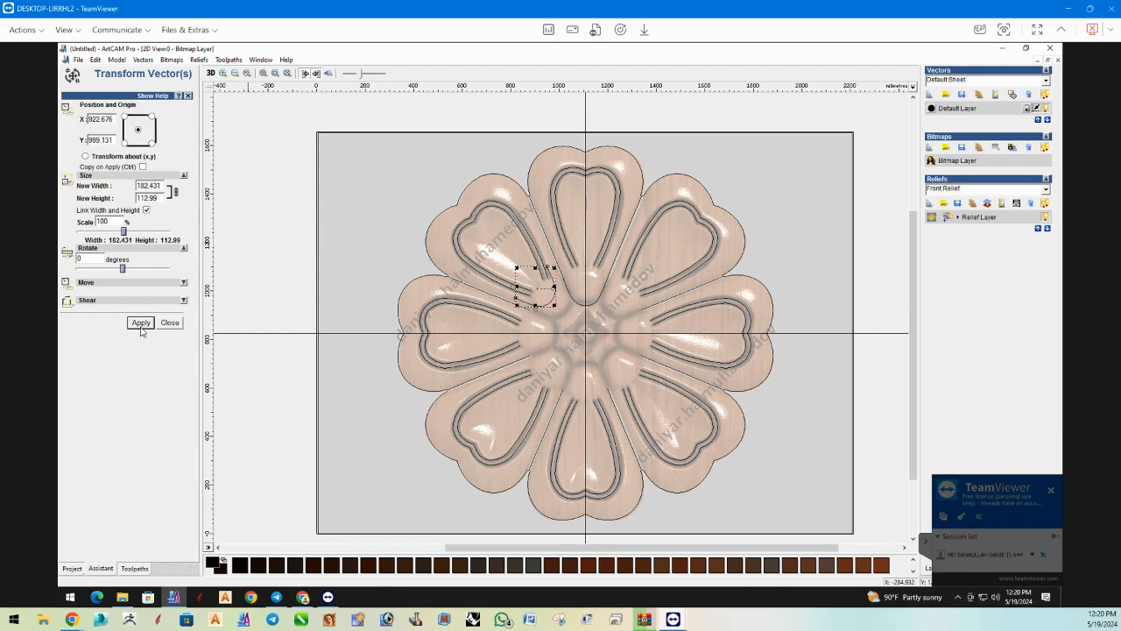
click(169, 322)
Move the rotated curve onto the upper-left petal's base and nudge it right to meet the petal's divider lines.
scroll(575, 309, up, 1)
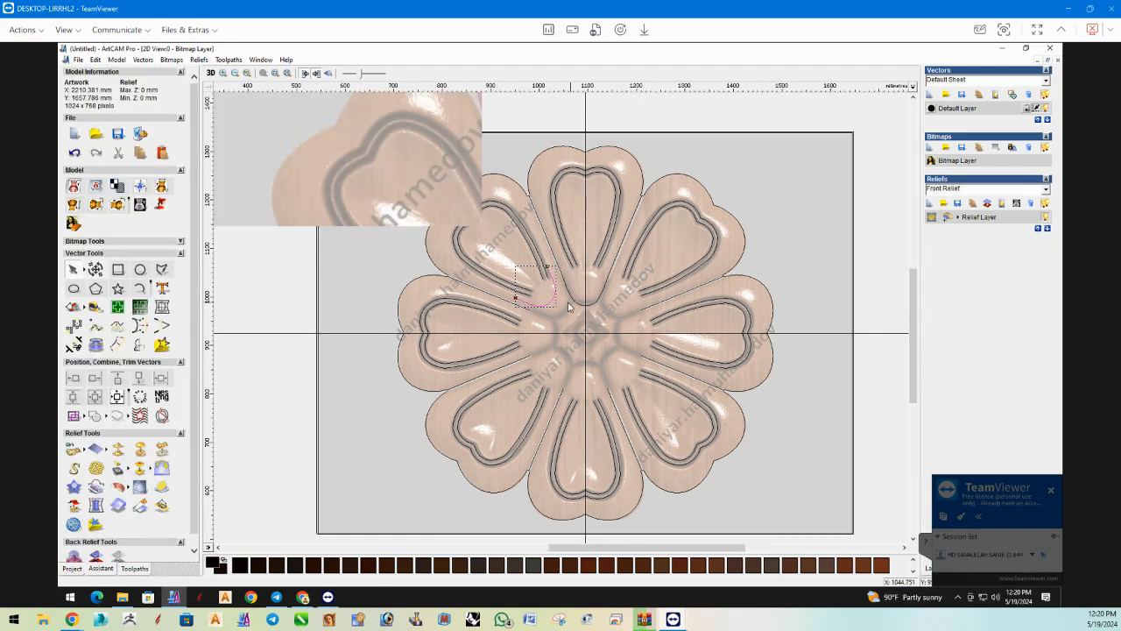
drag(529, 305, 558, 332)
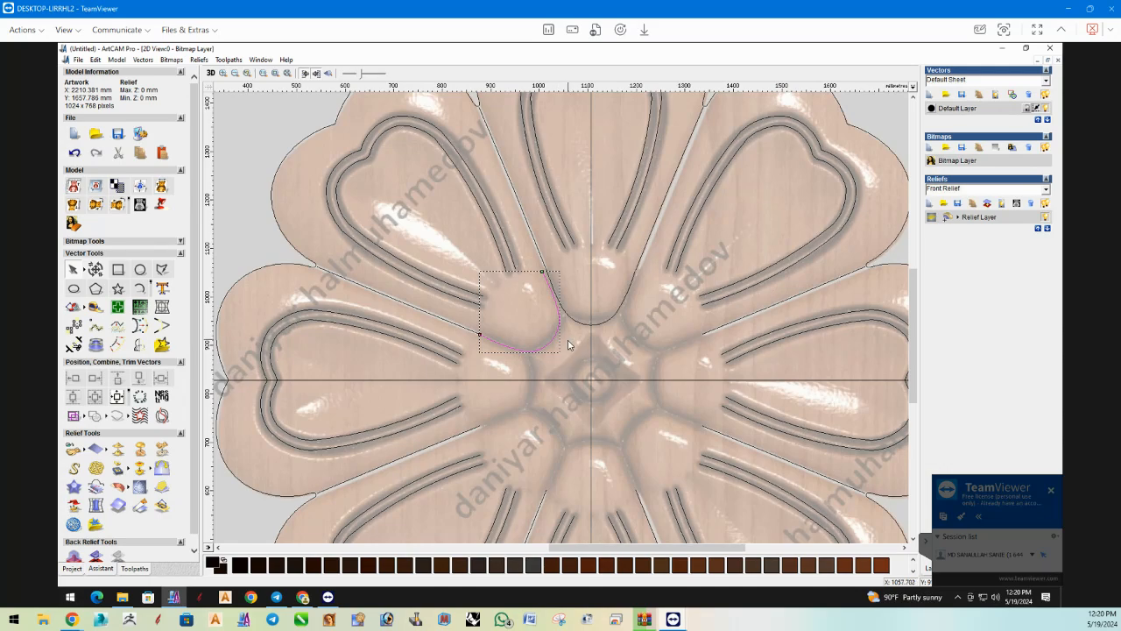
scroll(557, 338, up, 1)
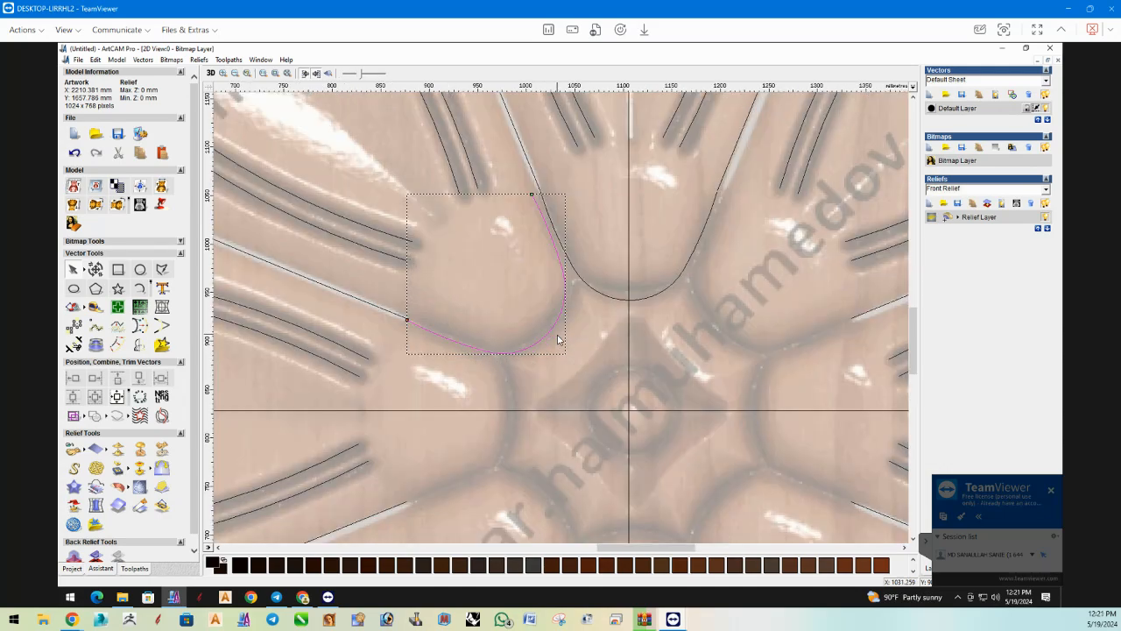
key(Right)
key(Right)
key(Right)
key(Right)
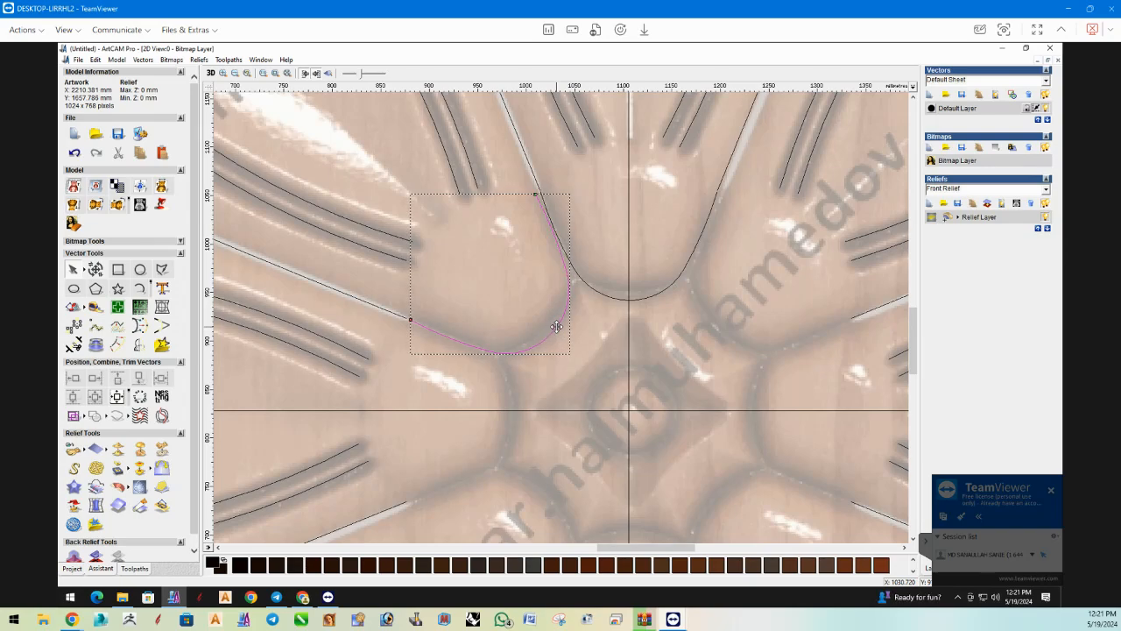
Try cutting off the upper right end of the top petal's base curve, and undo the cut.
click(684, 227)
click(695, 255)
key(c)
click(570, 264)
click(568, 258)
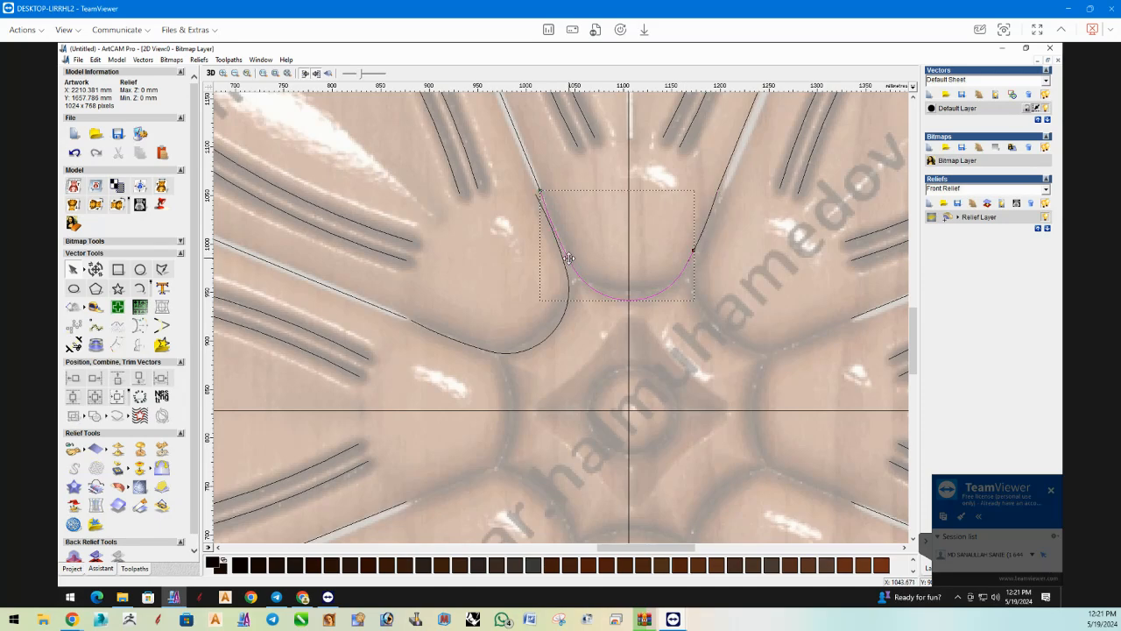
key(ctrl+z)
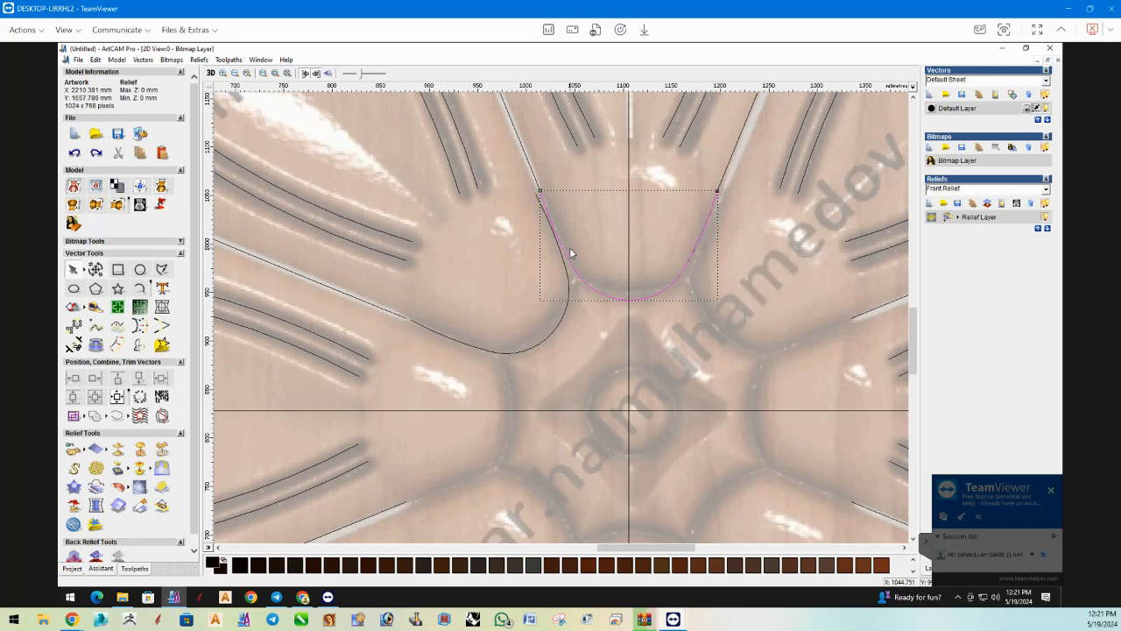
click(690, 250)
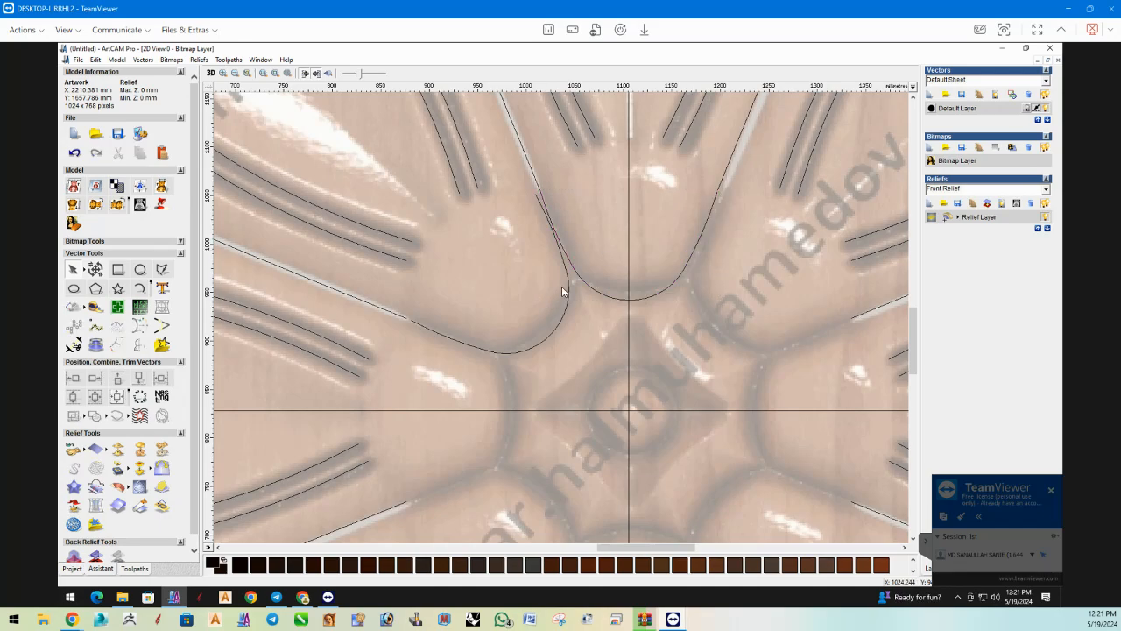
Cut the upper-left petal's base curve where it meets the top petal's curve and delete the overlapping upper end.
click(555, 234)
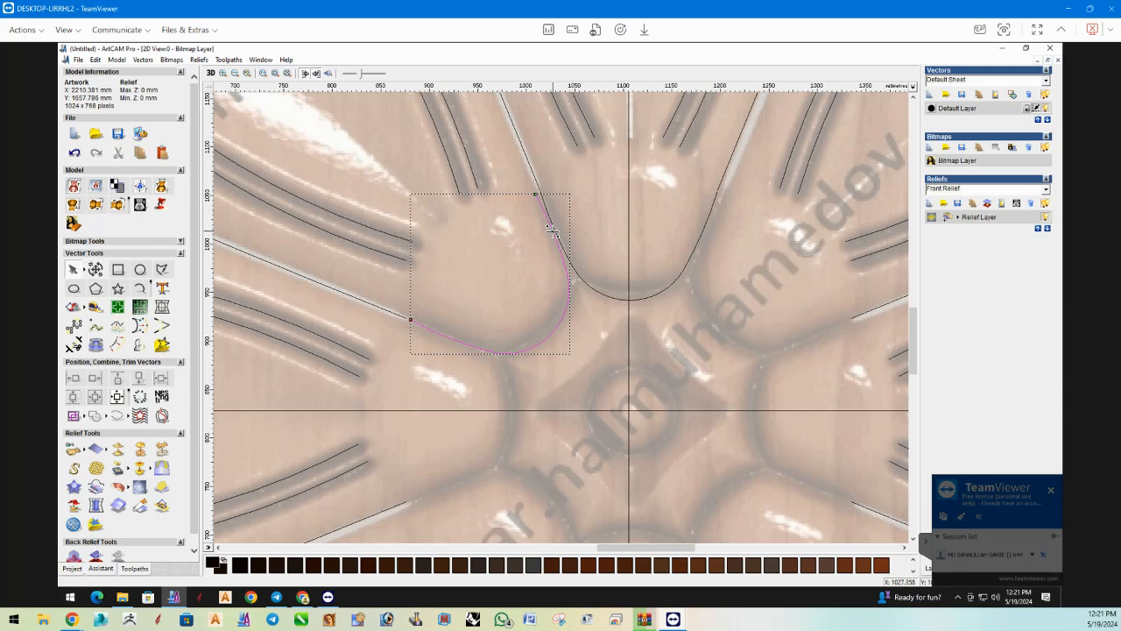
key(c)
click(543, 210)
key(Delete)
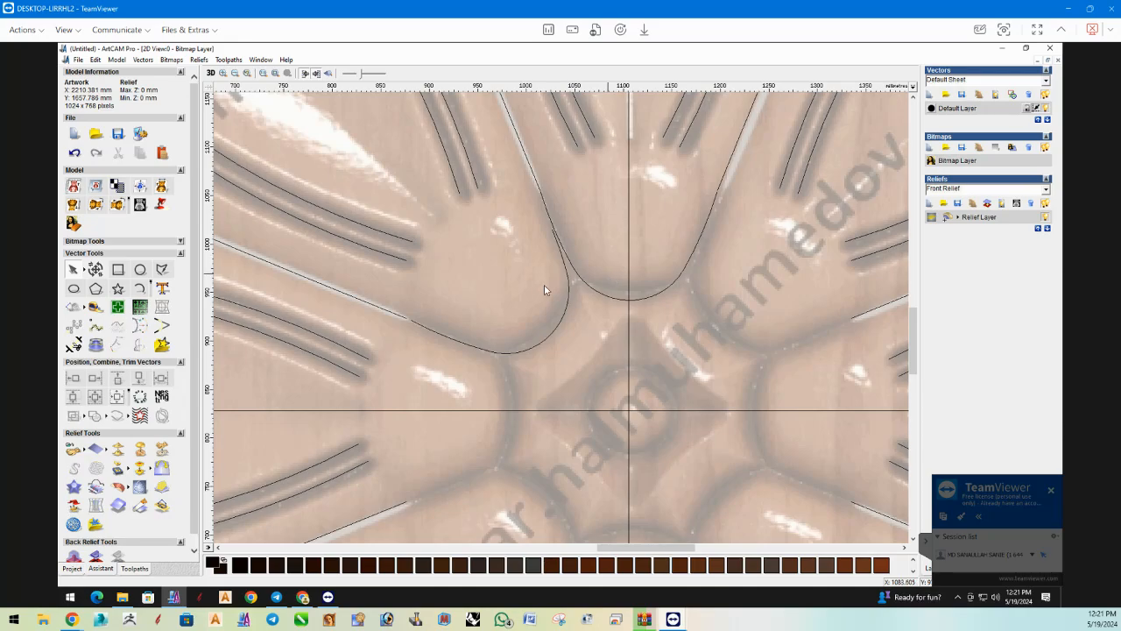
scroll(519, 294, down, 1)
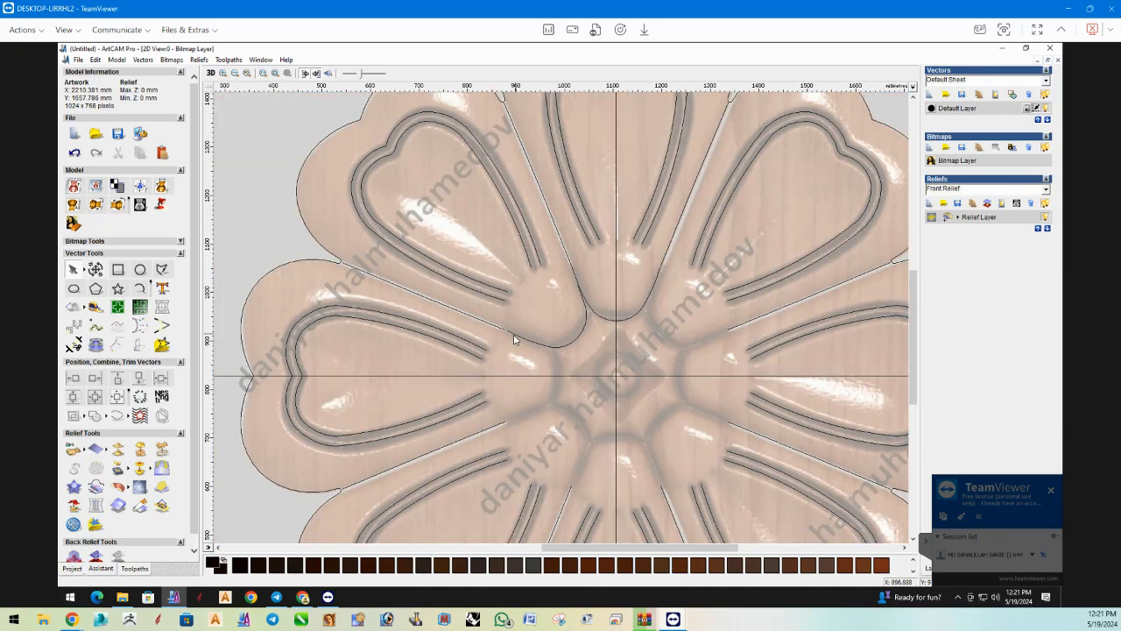
click(517, 338)
shift+click(496, 331)
right_click(496, 330)
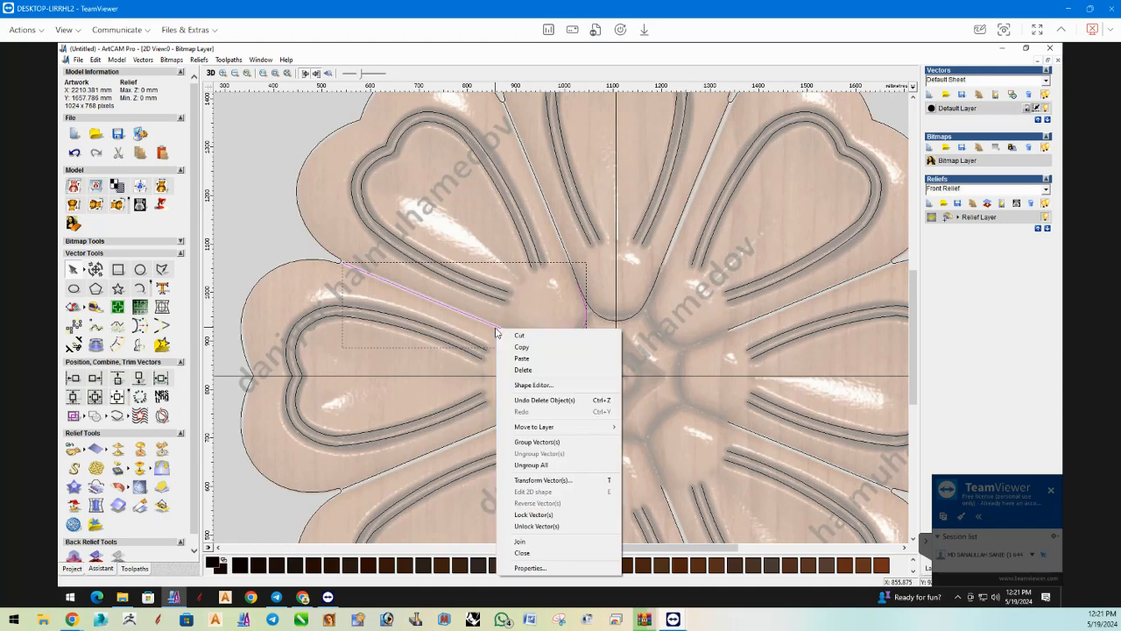
click(532, 288)
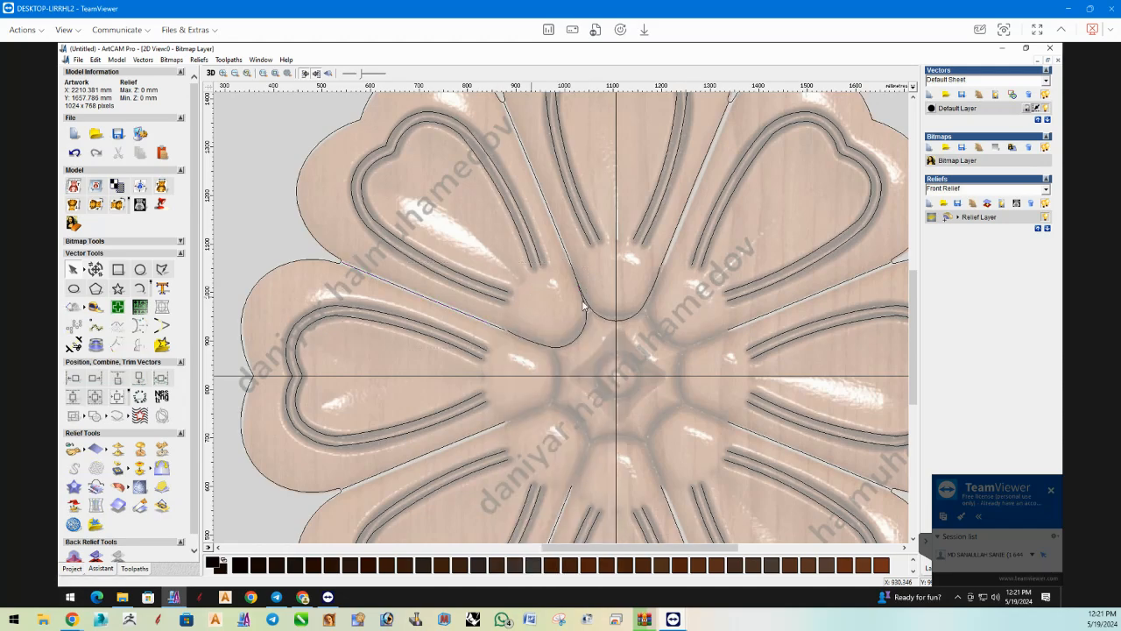
Rotate a copy of the top petal's base curve by 90 degrees so that it opens to the left.
click(602, 320)
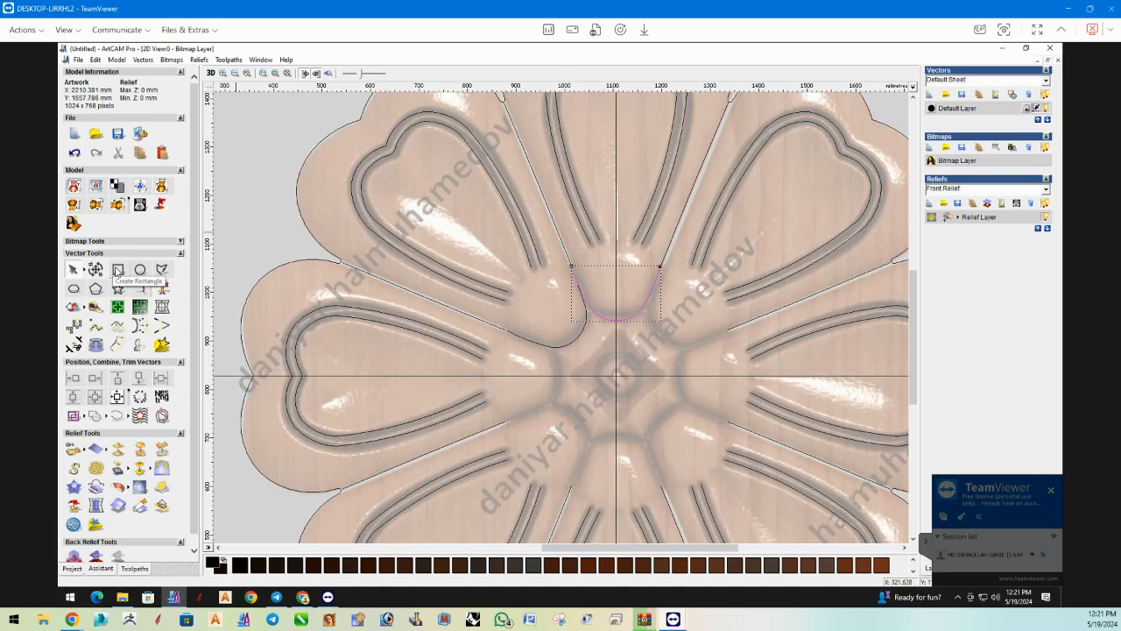
click(97, 269)
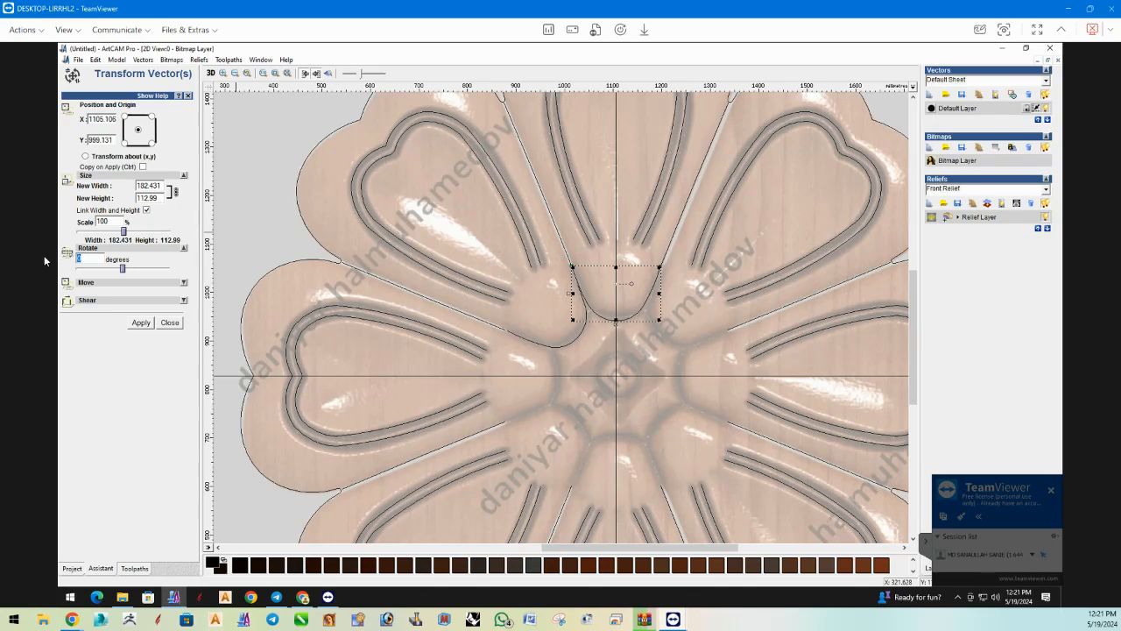
key(F12)
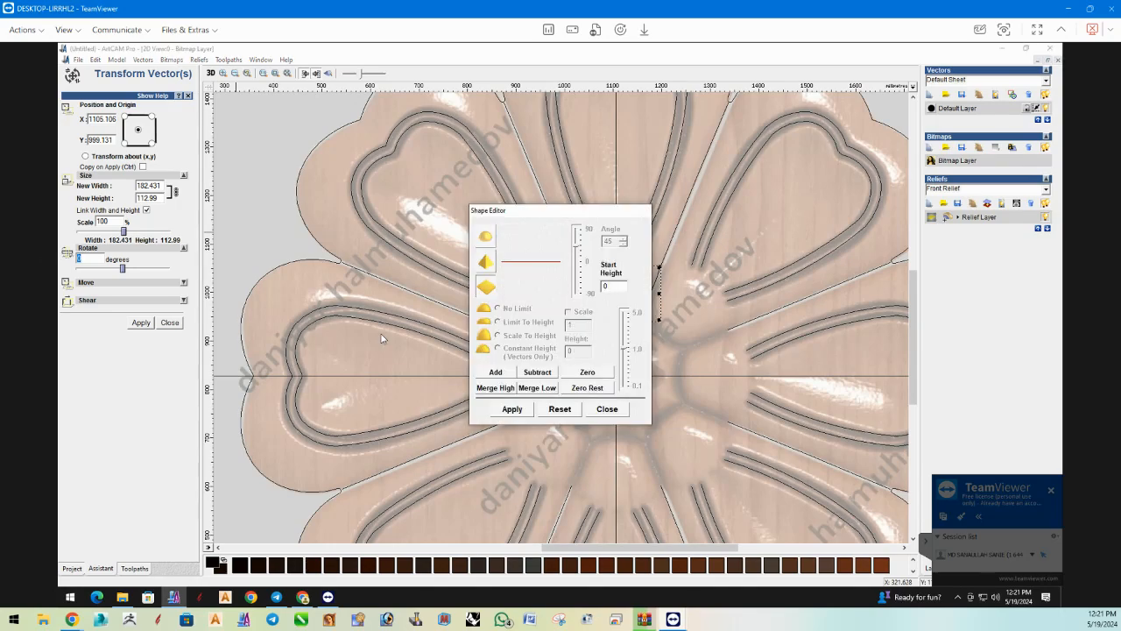
click(603, 410)
click(87, 259)
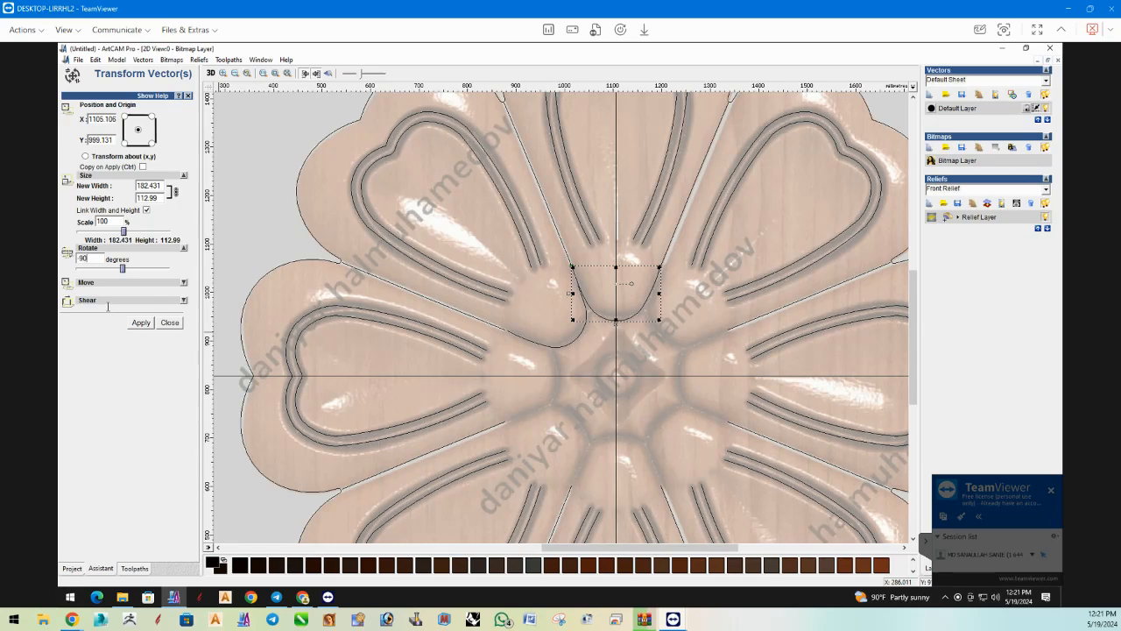
click(137, 323)
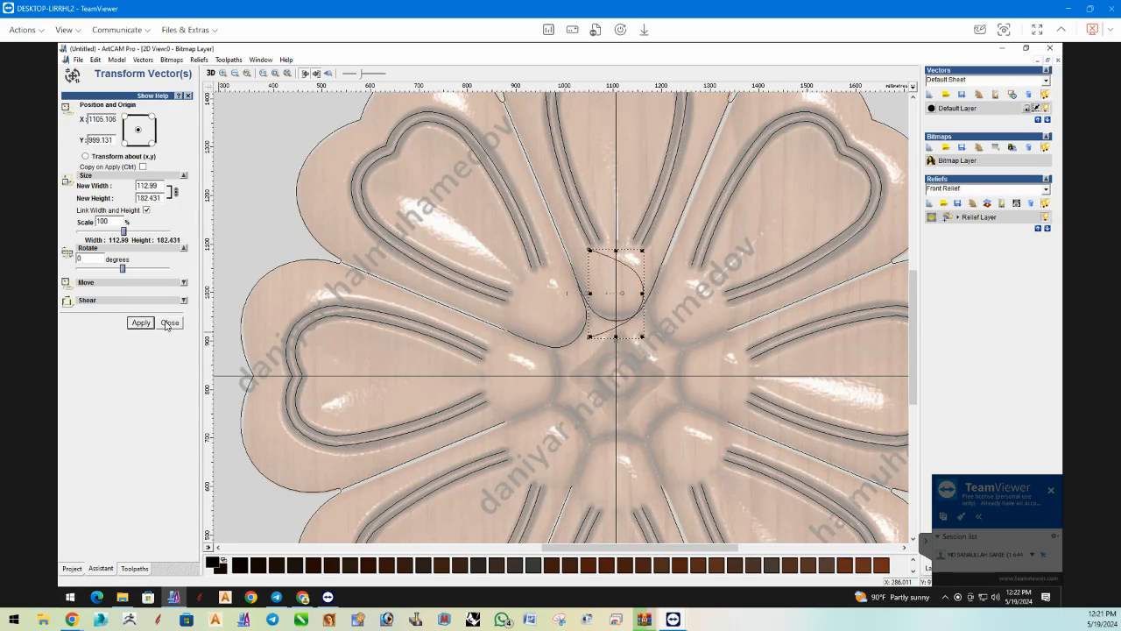
click(169, 322)
Move the rotated copy onto the left petal's base and nudge it left until its ends meet the divider lines.
drag(640, 304, 561, 387)
scroll(531, 398, up, 2)
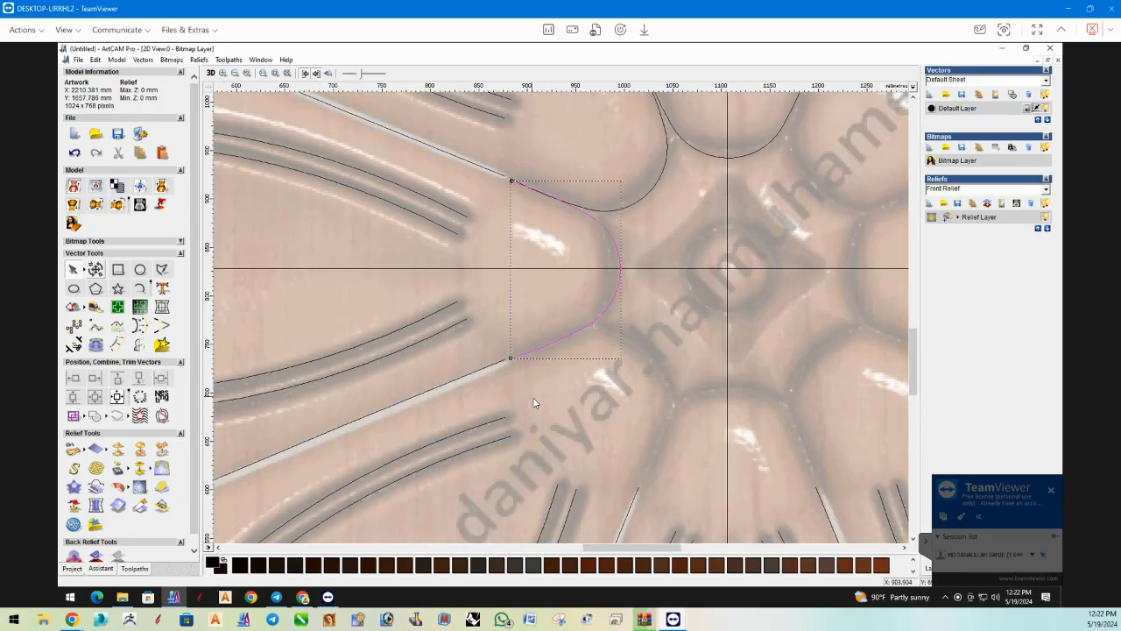
key(Left)
key(Left)
scroll(565, 314, up, 2)
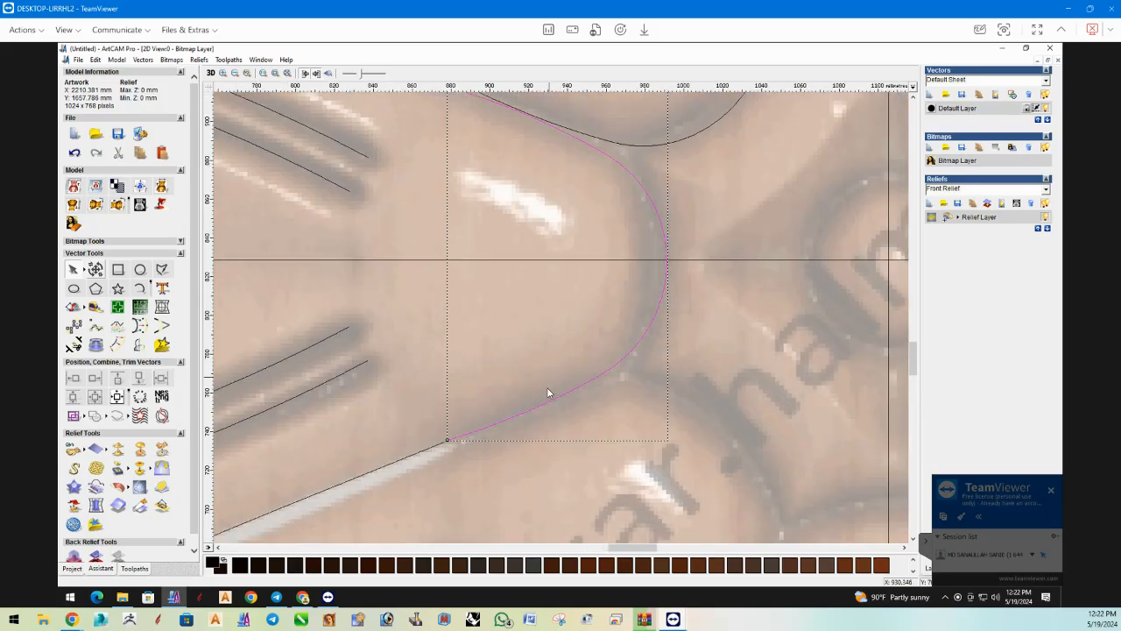
scroll(517, 334, down, 2)
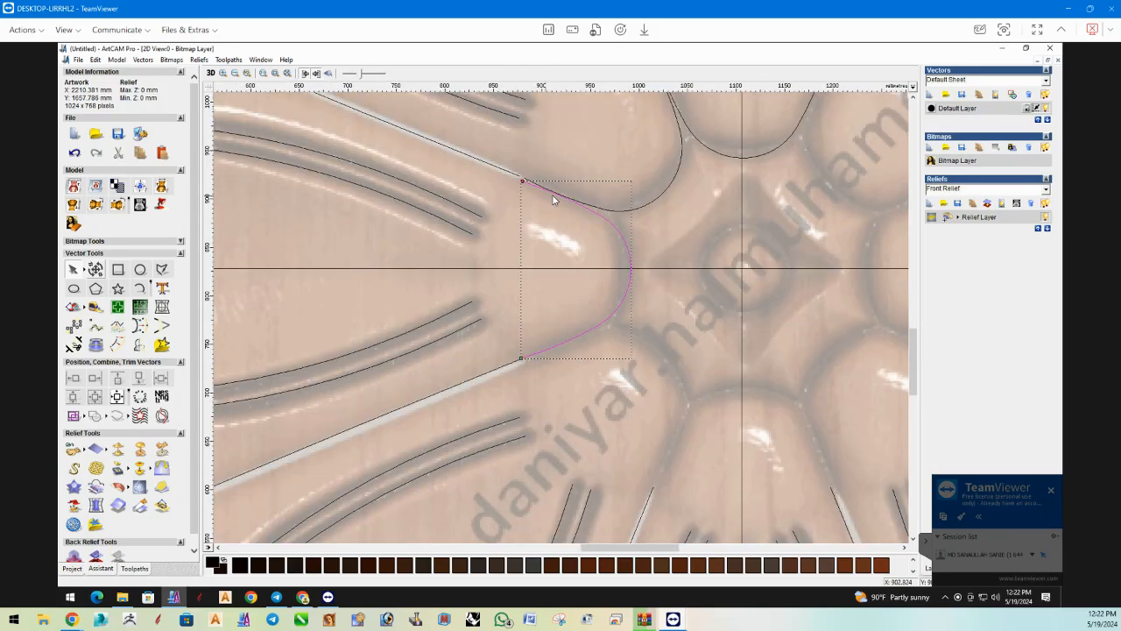
Trim the upper end of the left petal's base curve where it overlaps the upper-left petal's curve.
key(Escape)
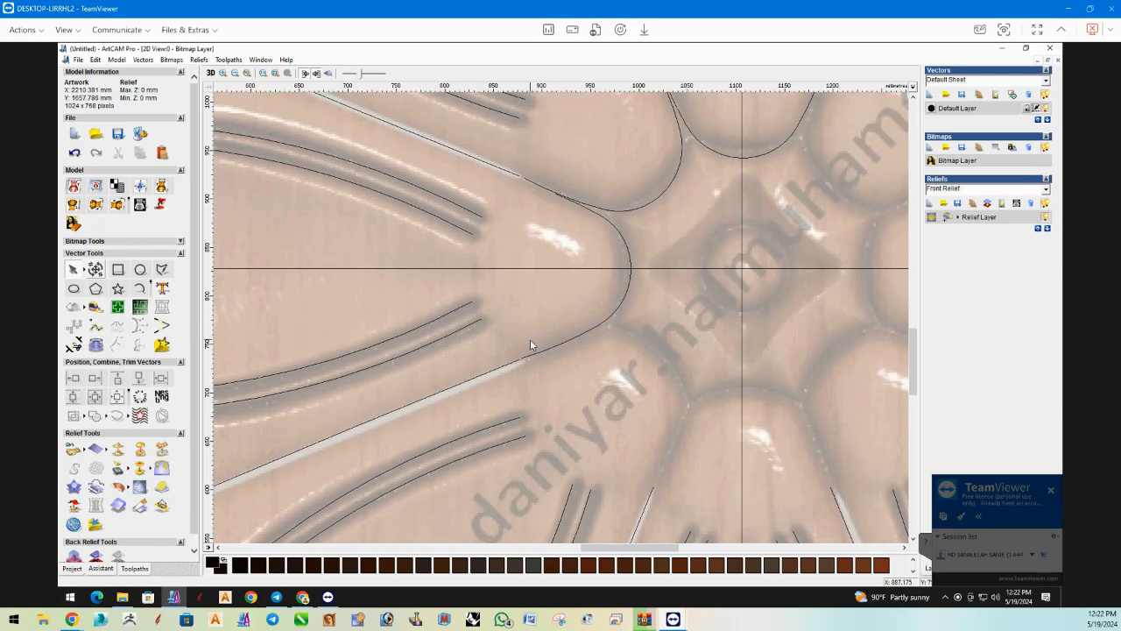
scroll(530, 342, up, 2)
click(549, 356)
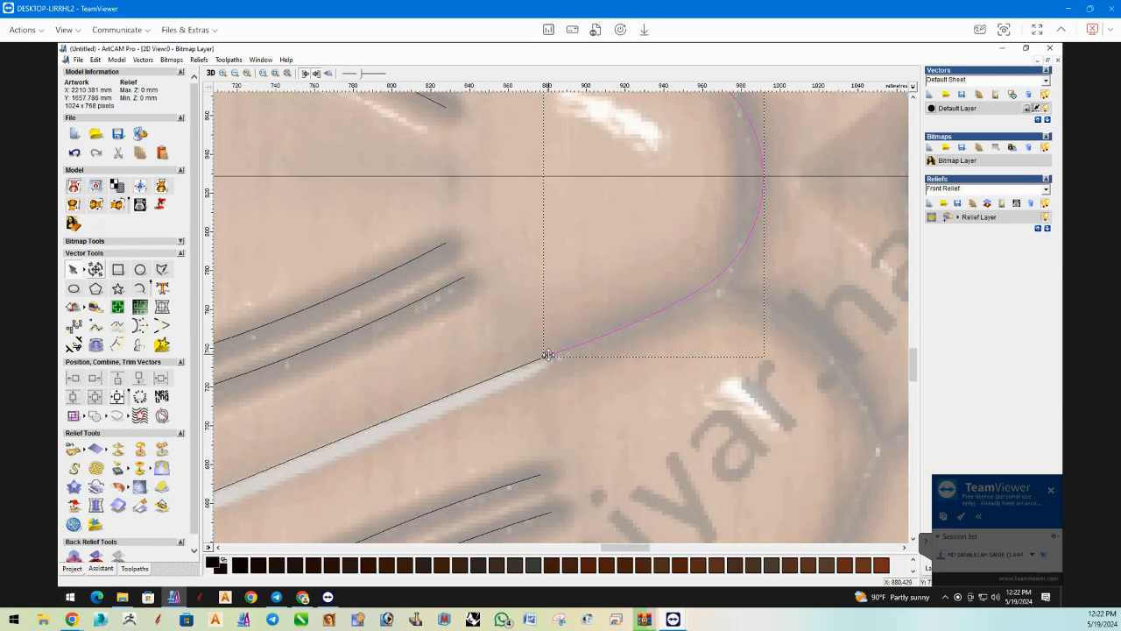
scroll(563, 386, down, 6)
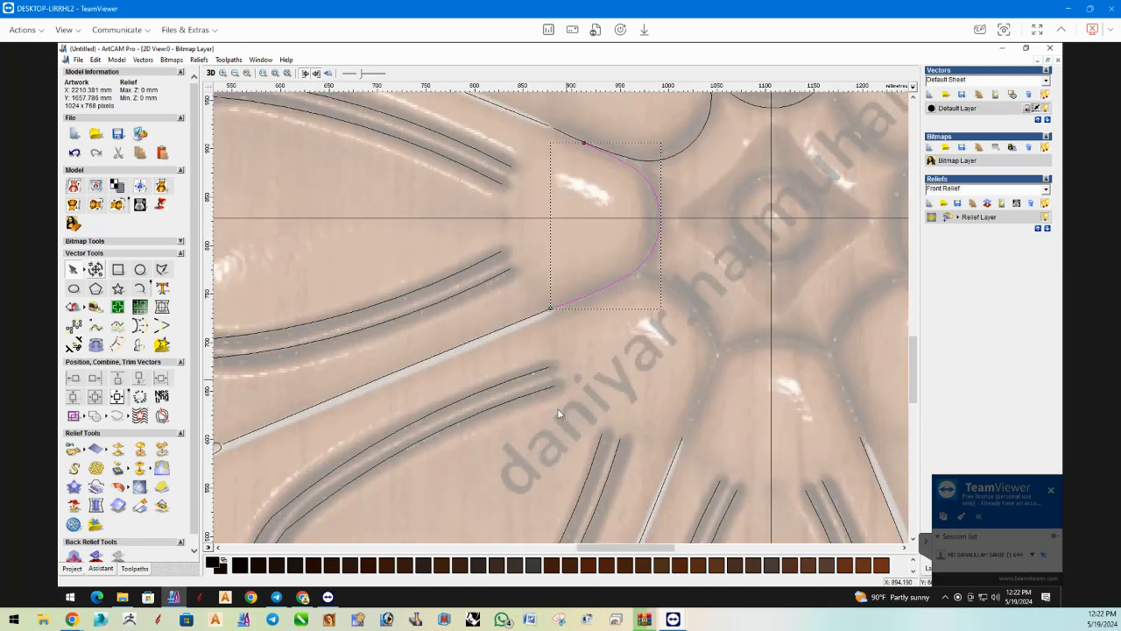
key(Delete)
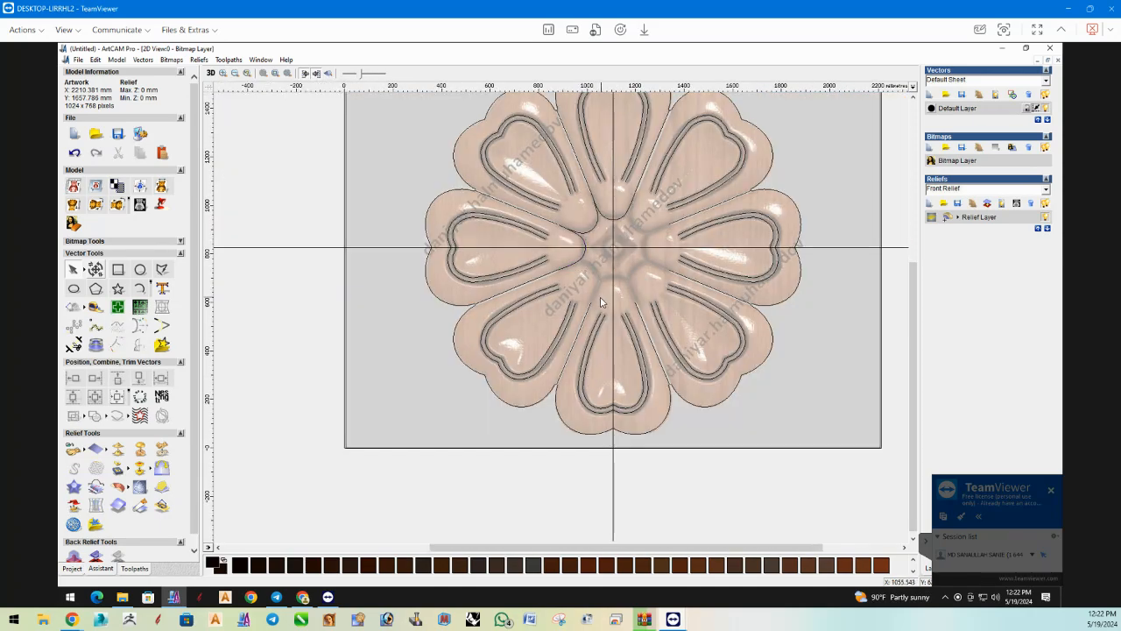
click(599, 228)
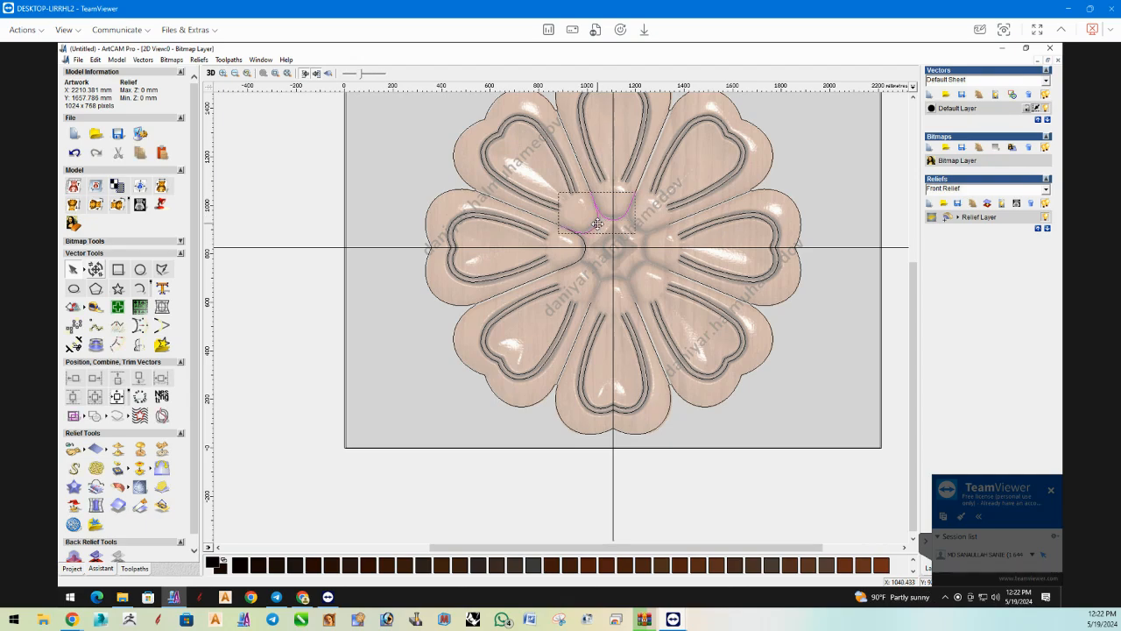
shift+click(586, 252)
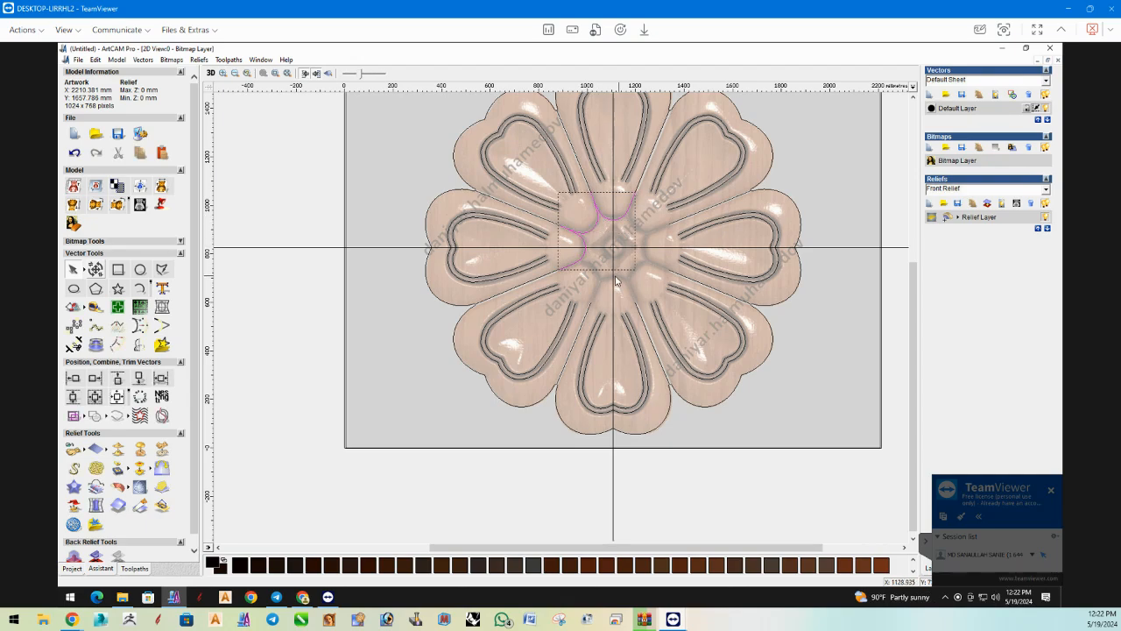
shift+click(613, 280)
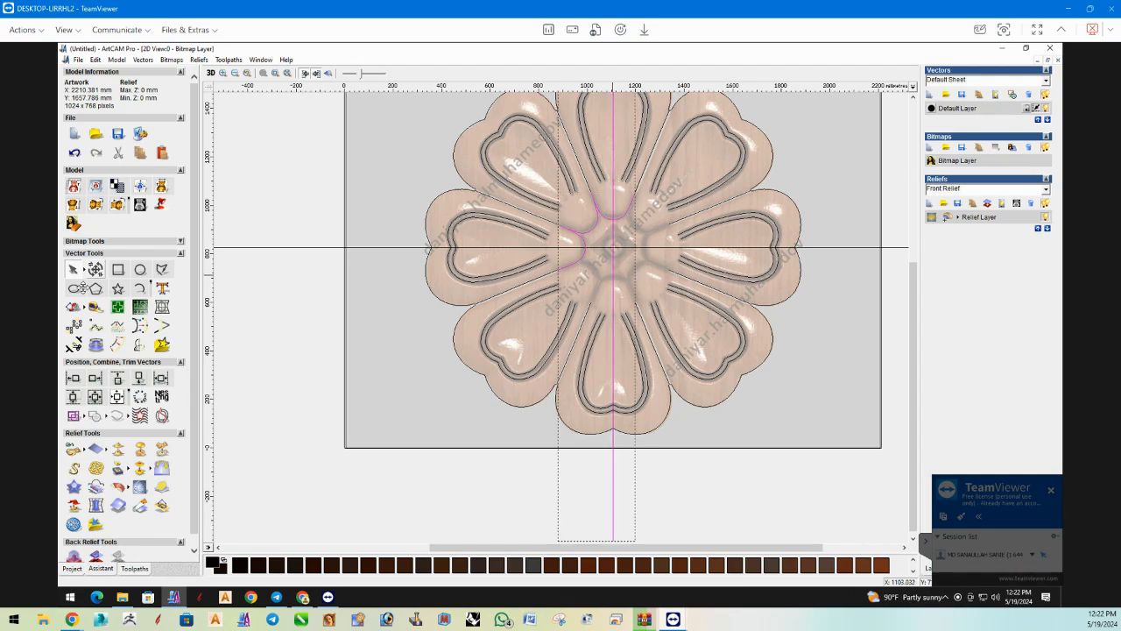
click(140, 346)
click(161, 187)
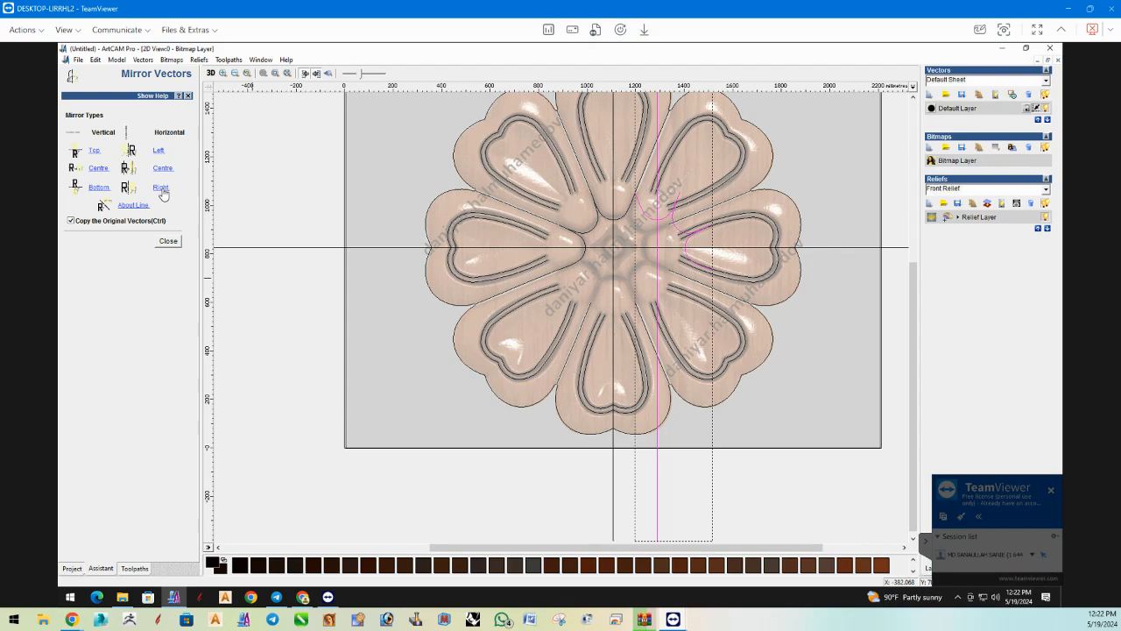
key(ctrl+z)
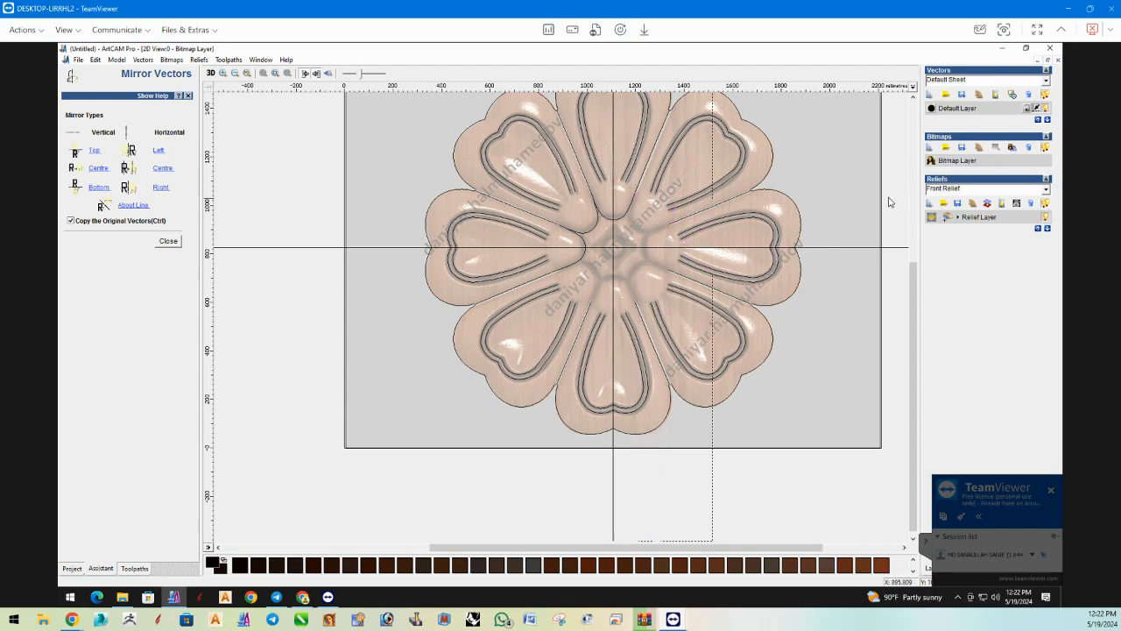
Mirror a copy of the top, upper-left and left petals' base curves to the right.
click(600, 229)
shift+click(582, 238)
click(165, 190)
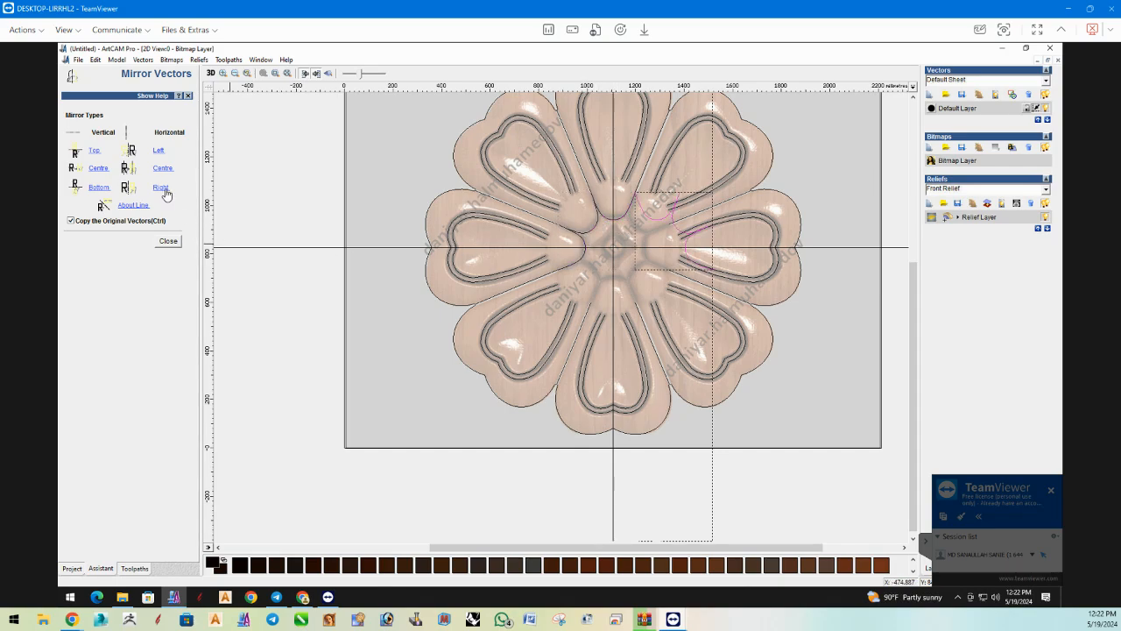
click(168, 241)
Nudge the mirrored base curves horizontally until they sit on the upper-right and right petal bases and meet the divider lines.
key(Left)
key(Left)
key(Left)
key(Left)
key(Left)
key(Left)
key(Left)
key(Left)
key(Left)
key(Left)
key(Left)
key(Left)
key(Left)
key(Left)
key(Left)
key(Left)
key(Left)
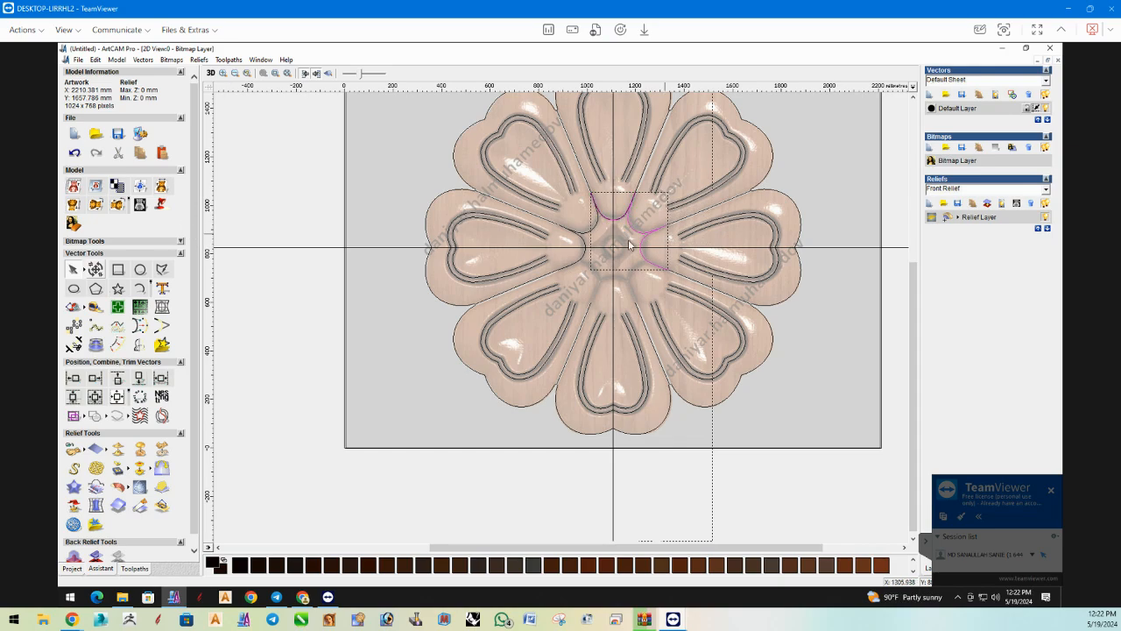
scroll(670, 235, up, 2)
scroll(491, 292, down, 2)
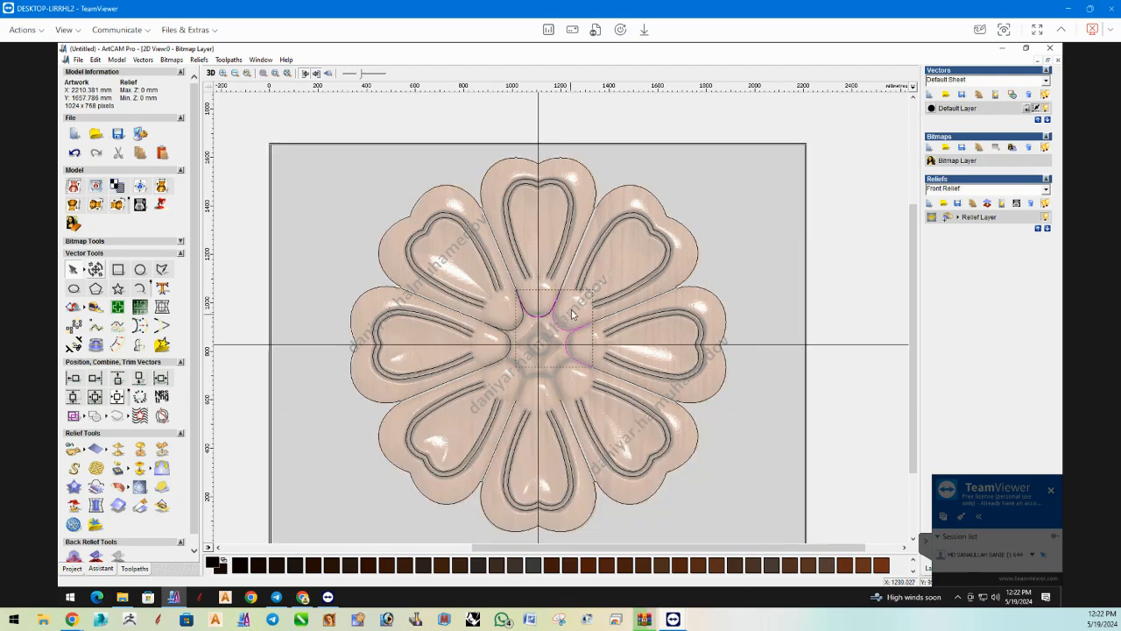
scroll(563, 296, up, 2)
scroll(545, 302, up, 4)
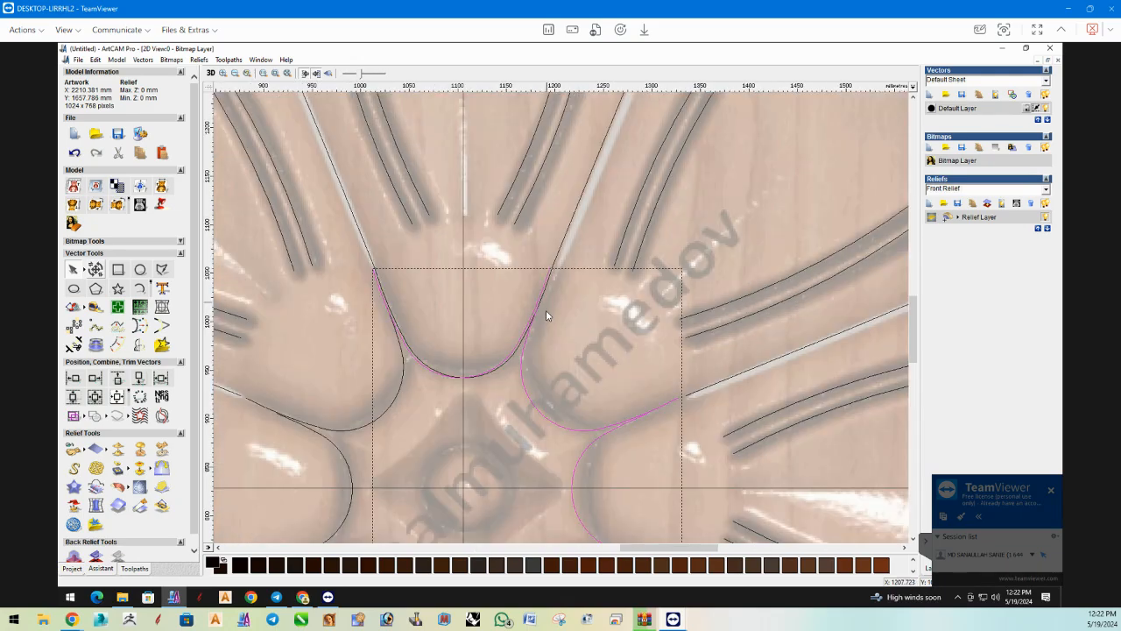
key(Right)
key(Right)
key(Right)
key(Right)
key(Right)
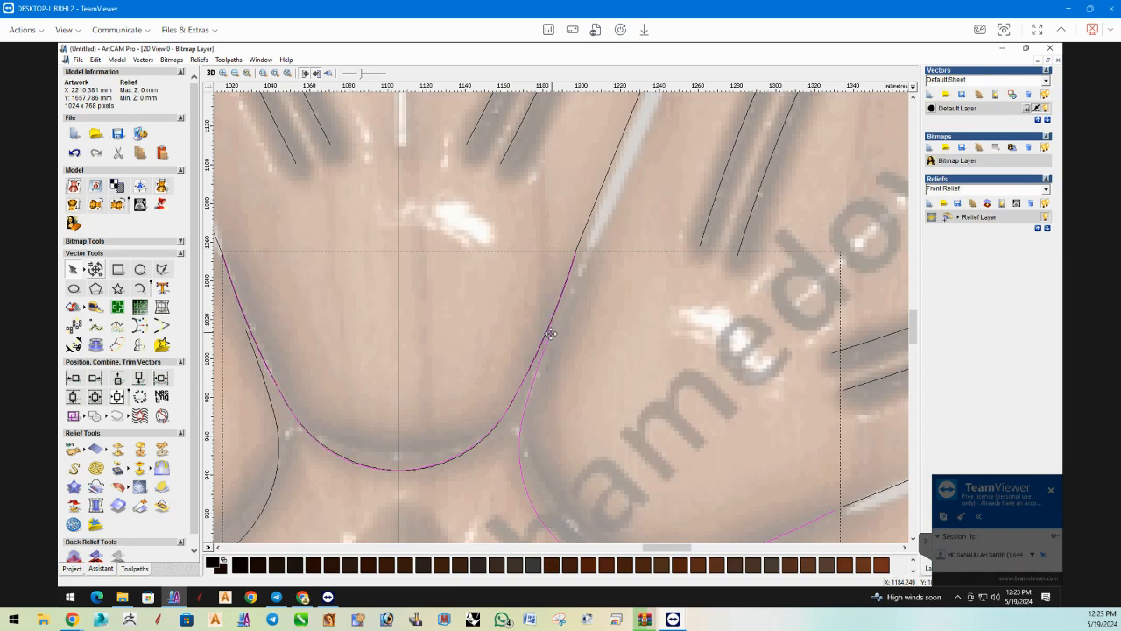
Keep the mirrored upper-right and right base curves and delete the duplicate curve lying on the top petal's base.
click(627, 382)
scroll(648, 413, down, 2)
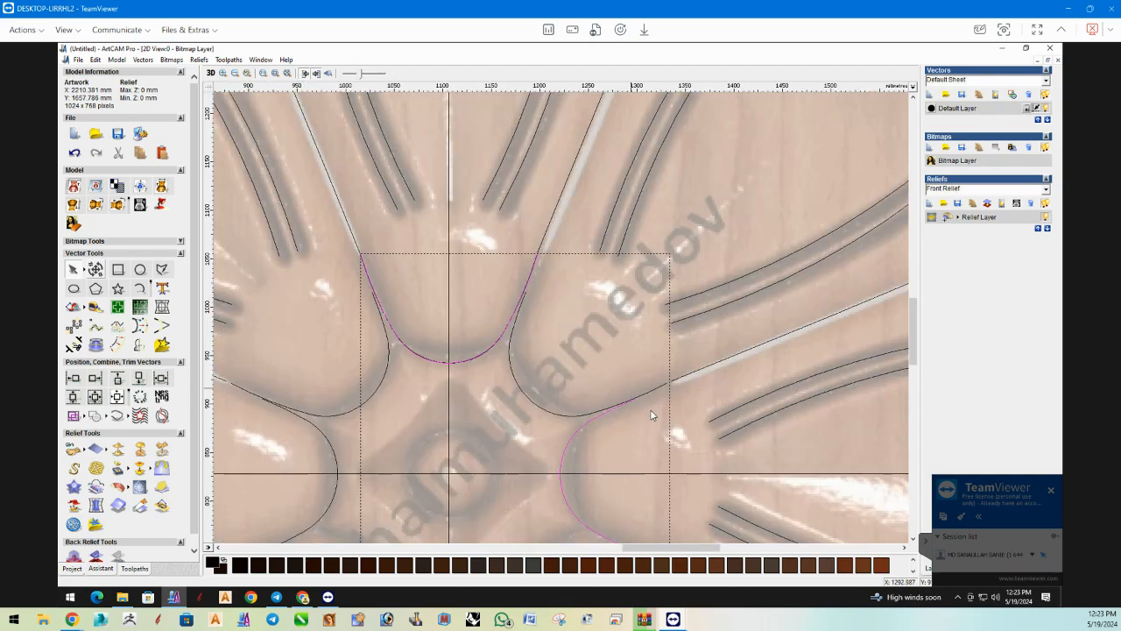
shift+click(597, 417)
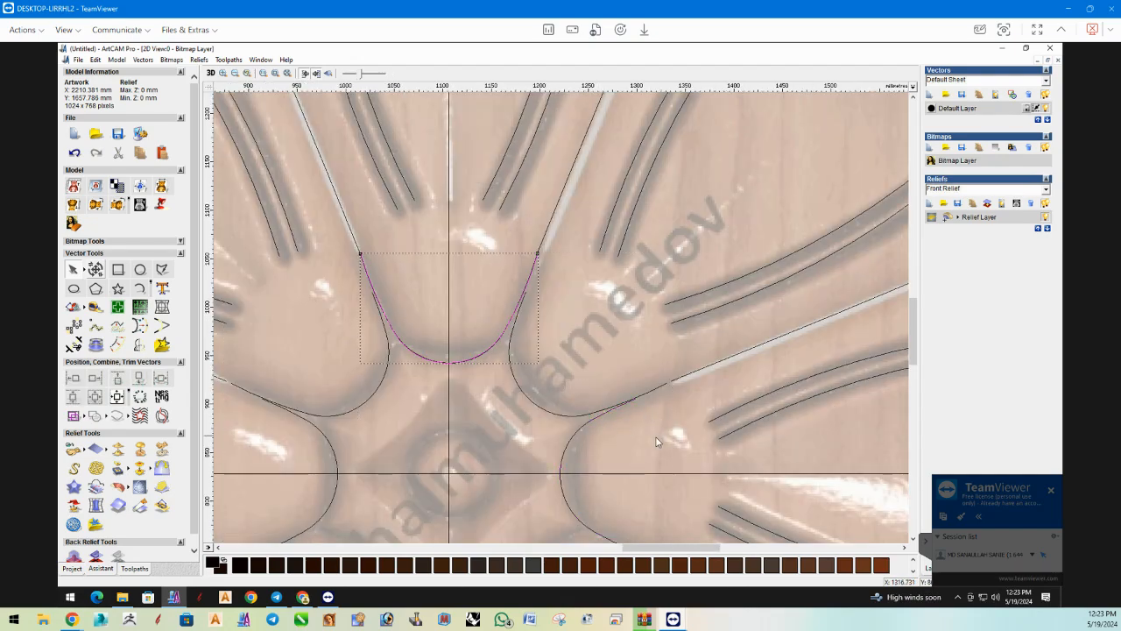
scroll(601, 439, down, 2)
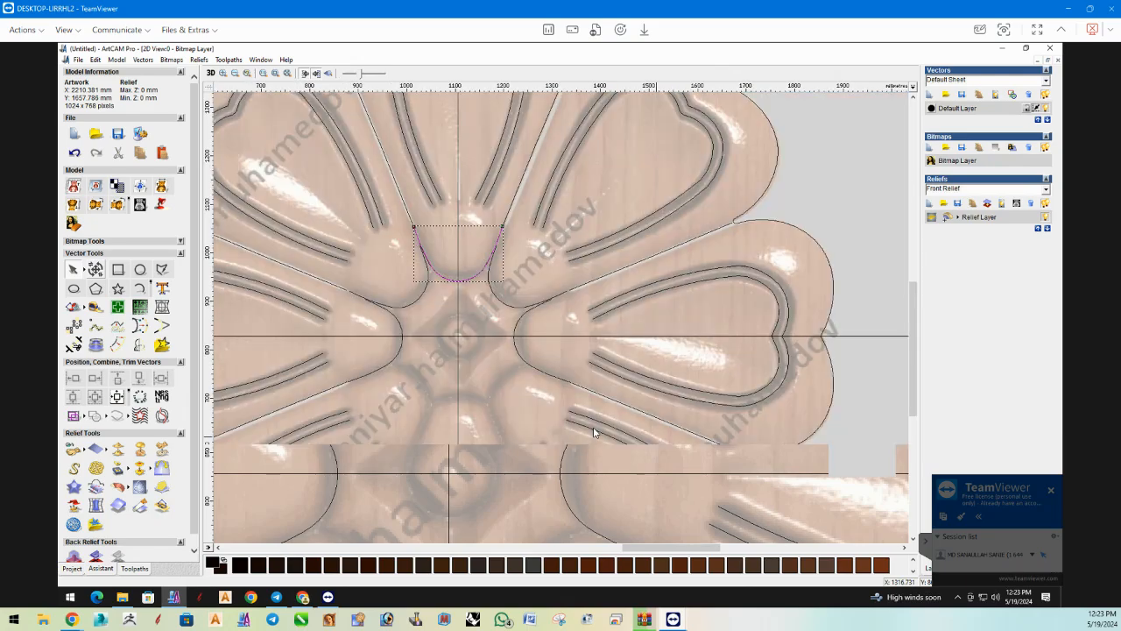
click(560, 376)
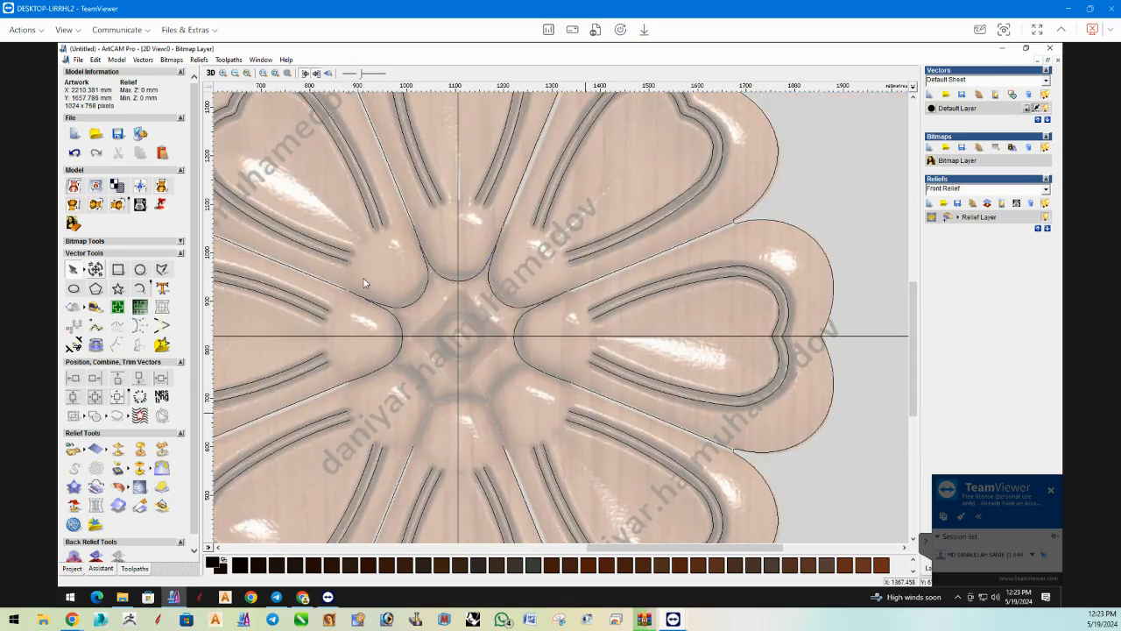
Mirror a copy of all five upper petal base curves downward.
drag(318, 184, 610, 452)
click(161, 397)
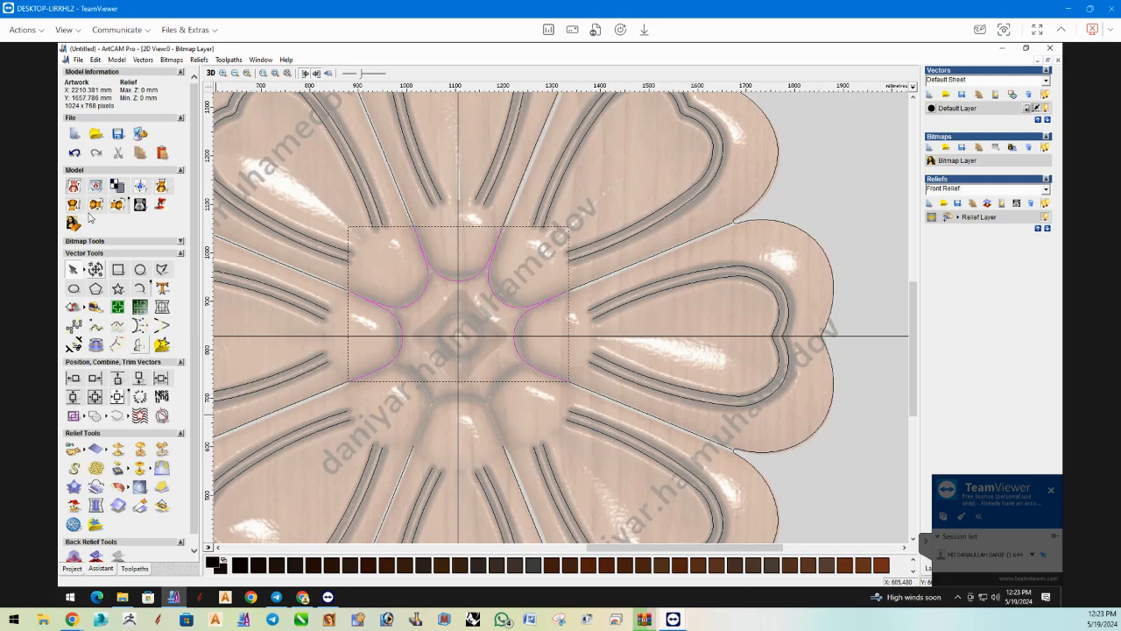
click(99, 189)
click(171, 243)
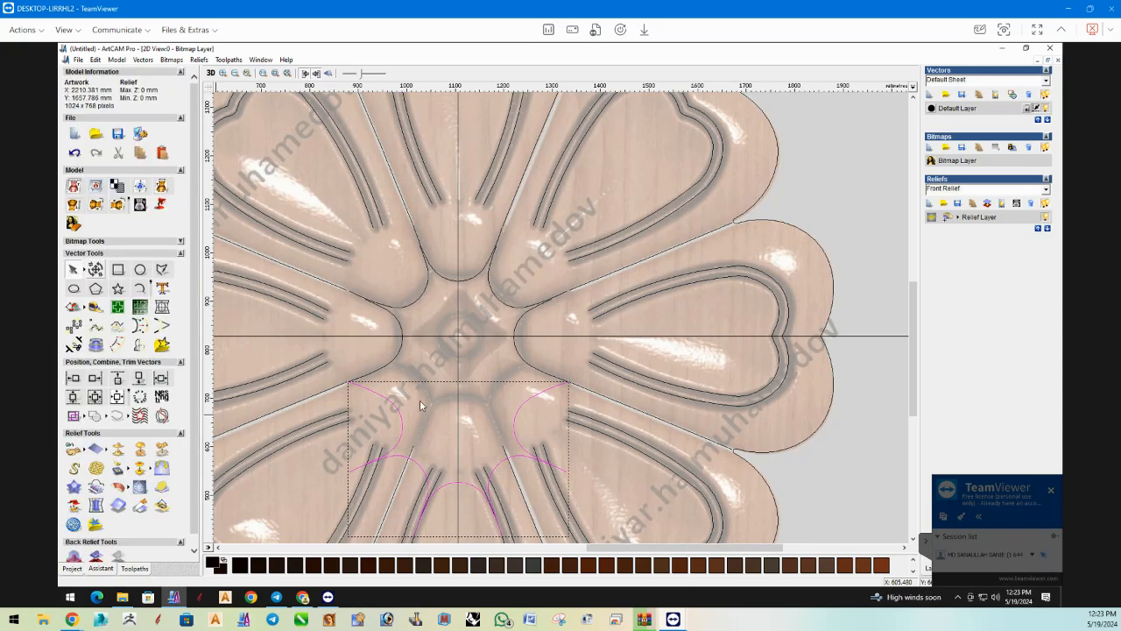
Nudge the mirrored set vertically until its curves fit the lower-left, bottom and lower-right petal bases.
key(Up)
key(Up)
key(Up)
key(Up)
key(Up)
key(Up)
key(Up)
key(Up)
key(Up)
key(Up)
key(Up)
key(Up)
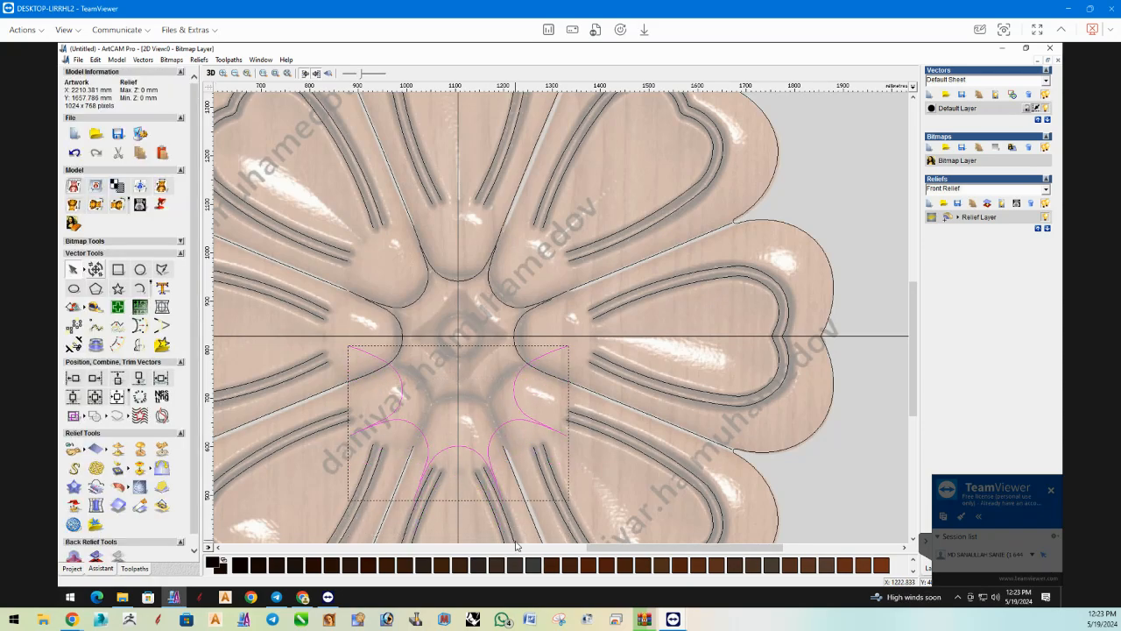
key(Up)
key(Up)
key(Up)
key(Up)
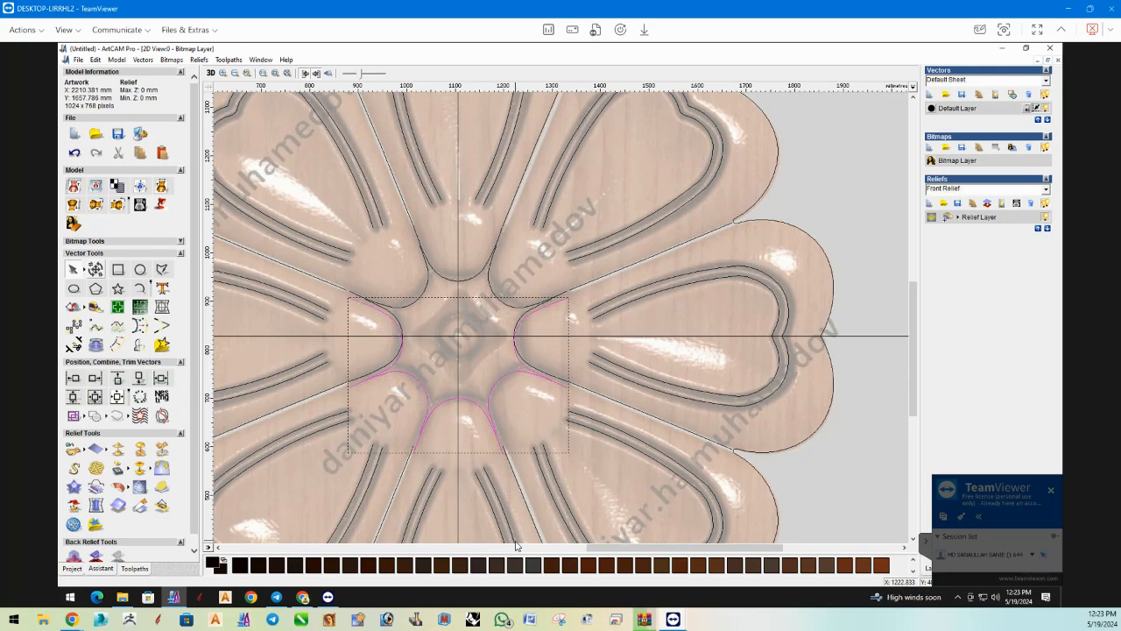
key(Down)
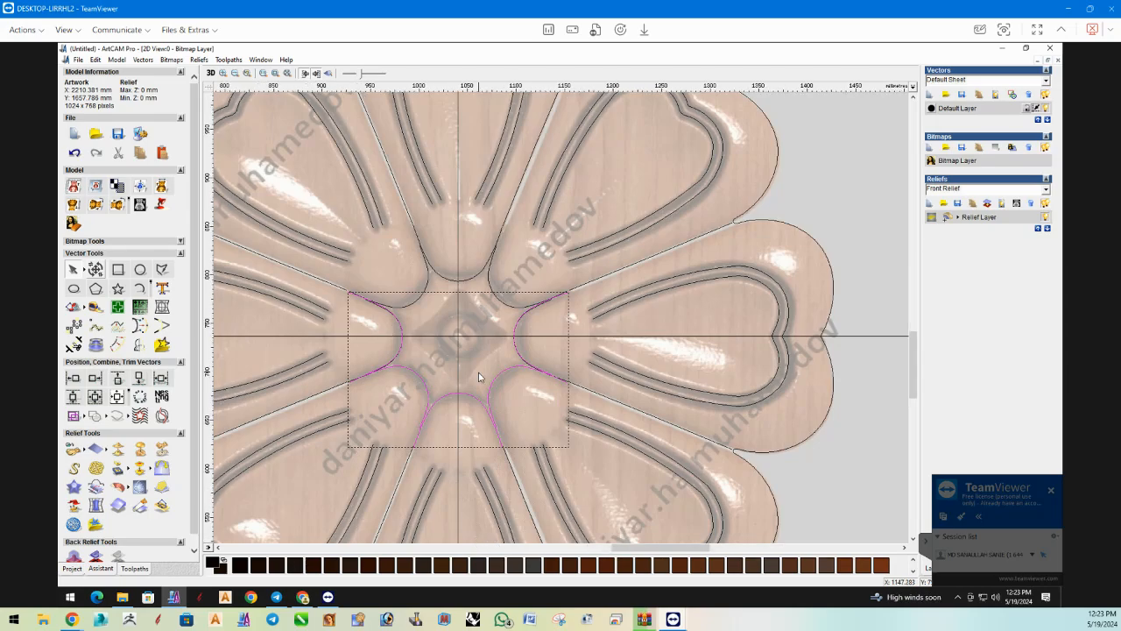
scroll(479, 377, up, 2)
key(Up)
key(Up)
key(Up)
key(Up)
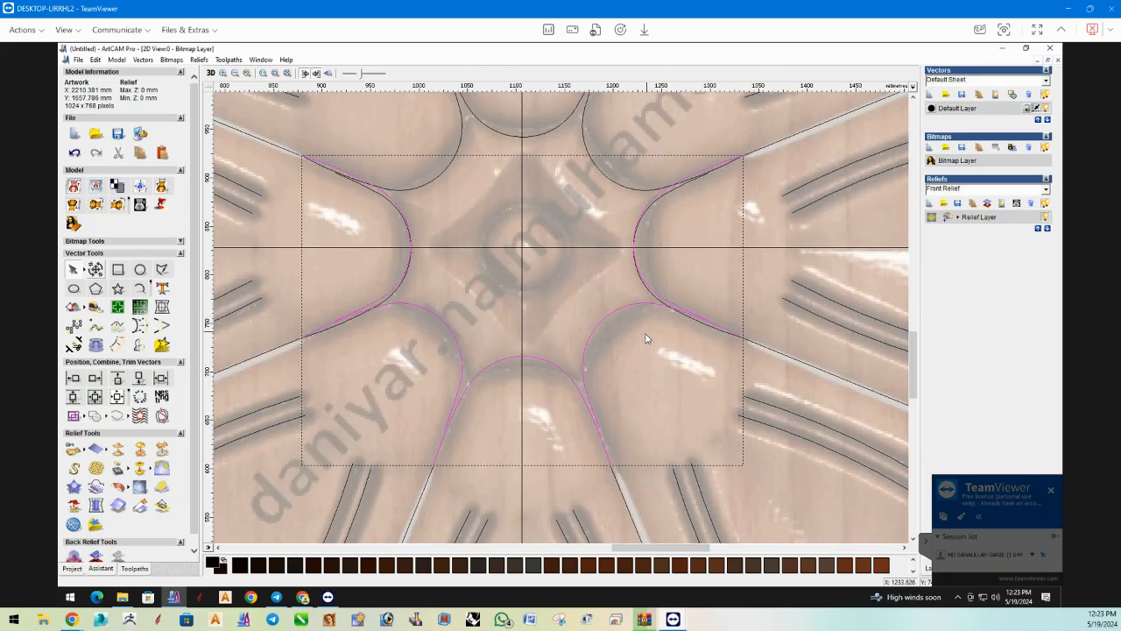
Keep the three lower base curves and delete the mirrored duplicates lying on the left and right petals' curves.
shift+click(418, 306)
shift+click(505, 362)
shift+click(592, 336)
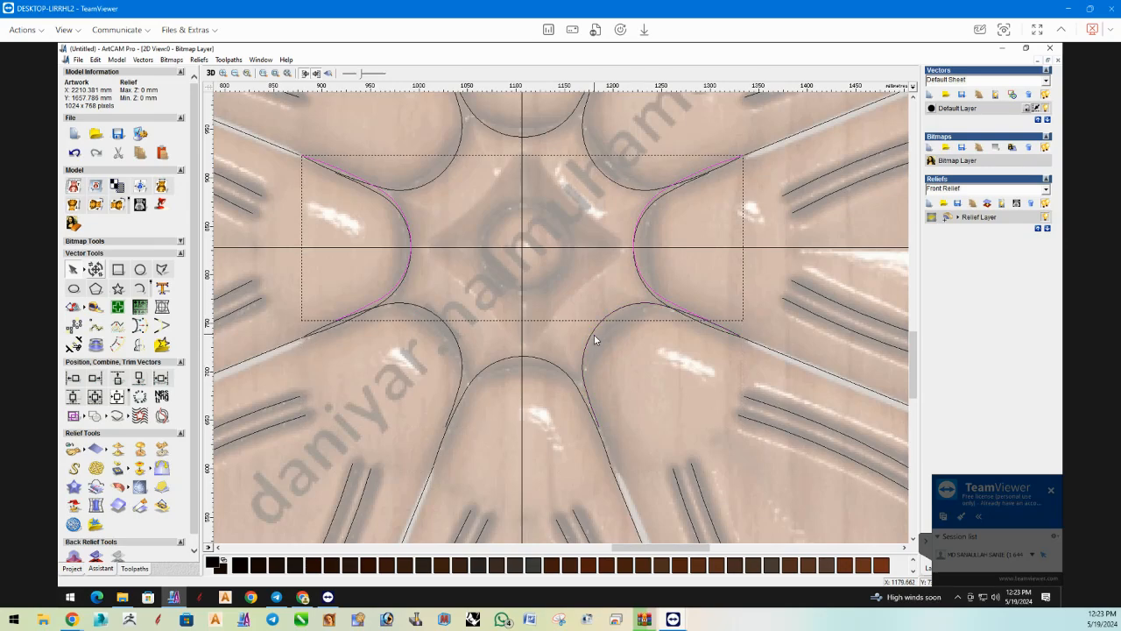
Trim the outer ends of the lower-left and lower-right base curves where they overlap the left and right petals' curves.
click(594, 332)
click(699, 322)
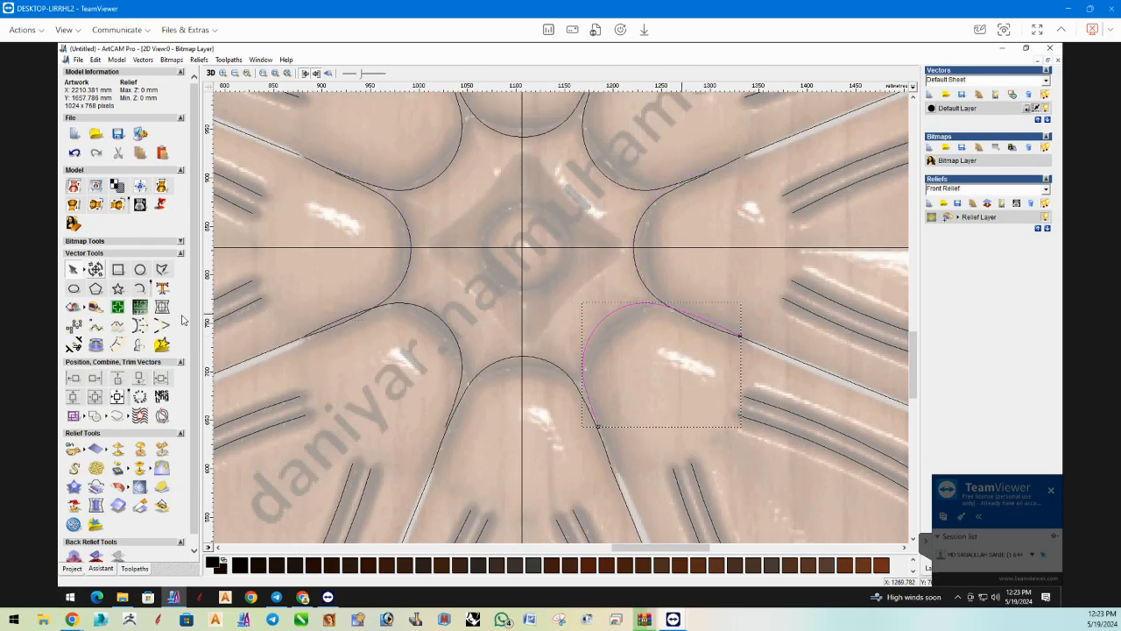
click(75, 344)
click(349, 317)
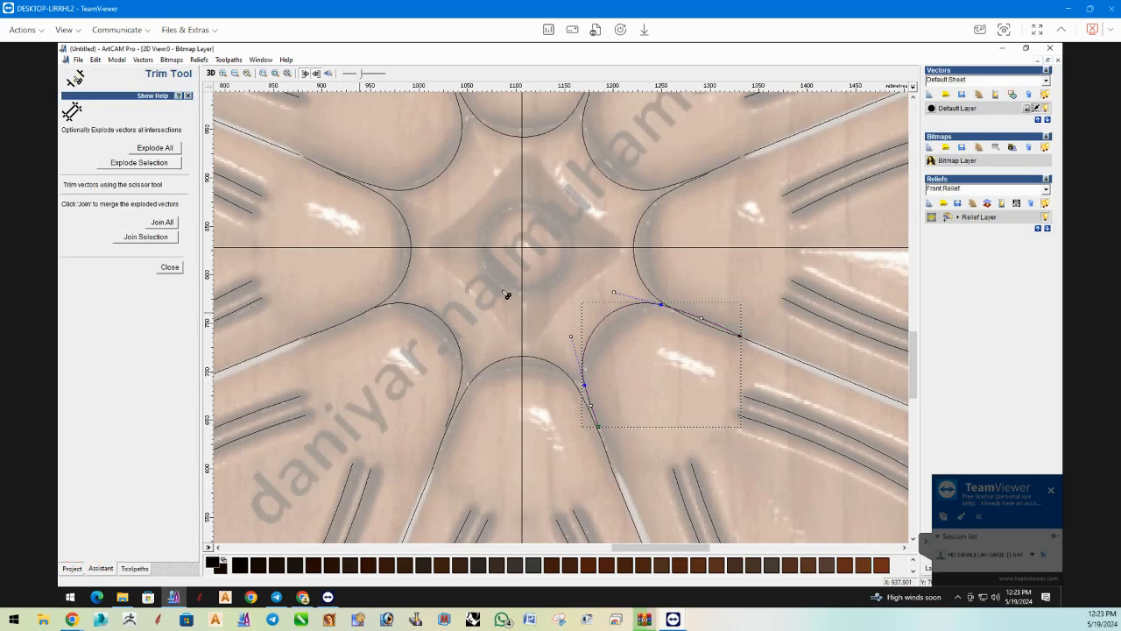
click(718, 327)
click(170, 267)
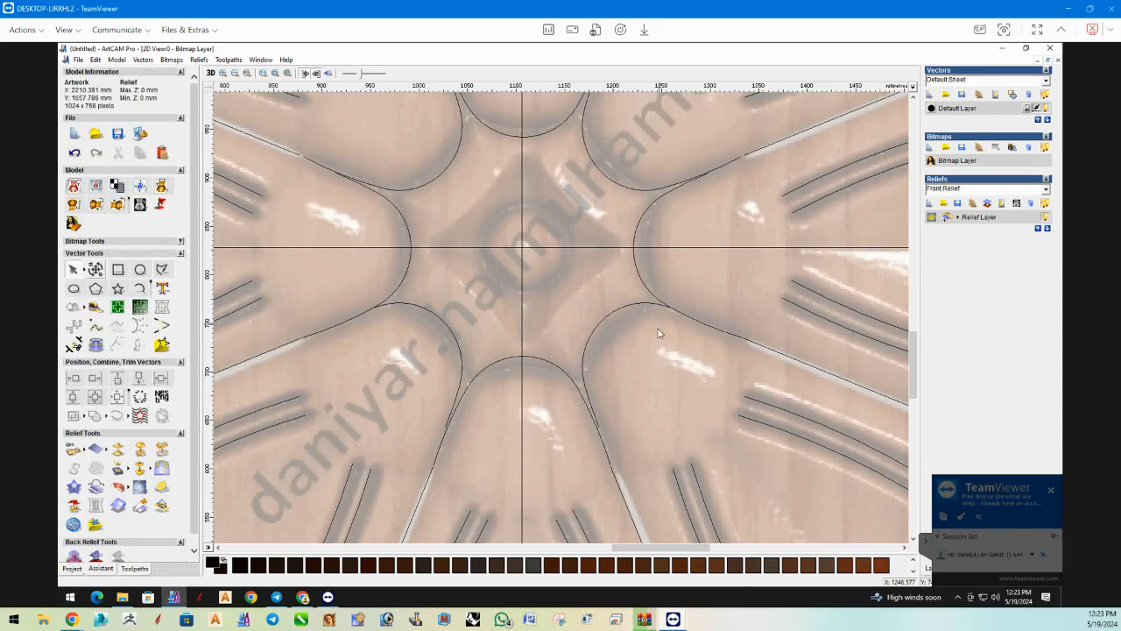
Draw a circle with a radius of about 53 mm at the flower's centre, where the guide lines cross.
scroll(657, 329, down, 2)
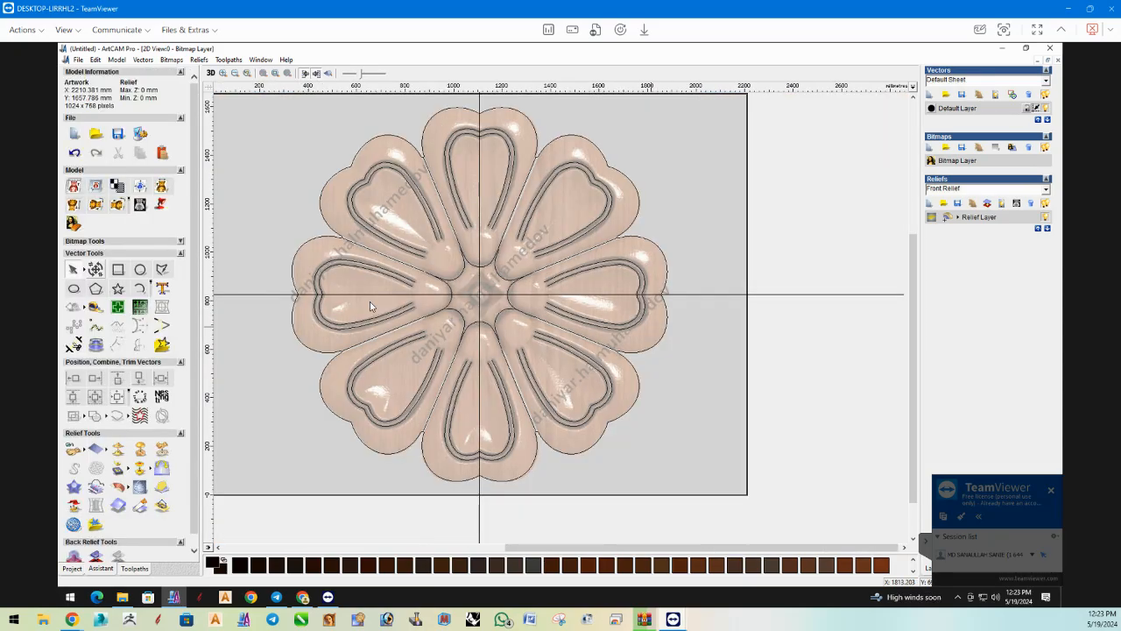
click(143, 271)
drag(478, 292, 490, 303)
click(142, 238)
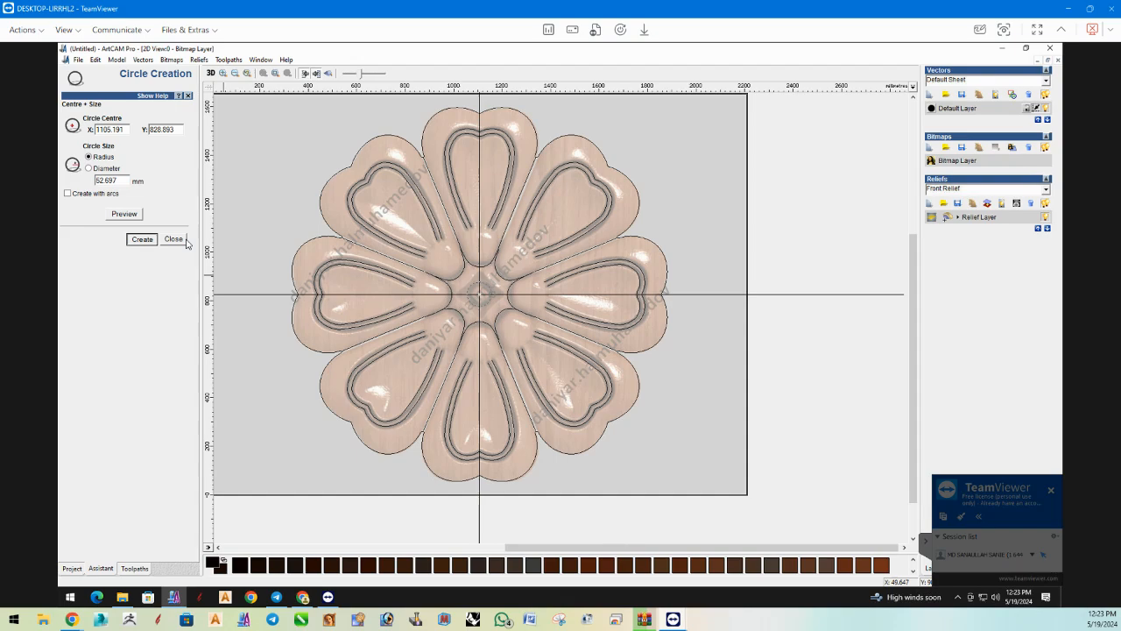
click(174, 240)
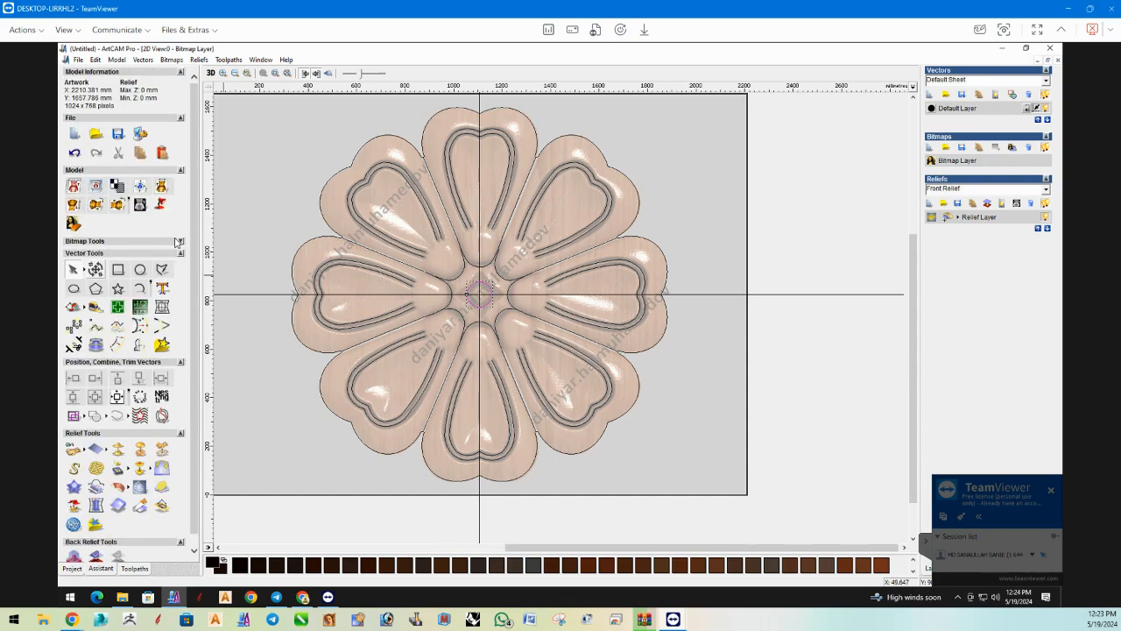
click(648, 208)
click(639, 206)
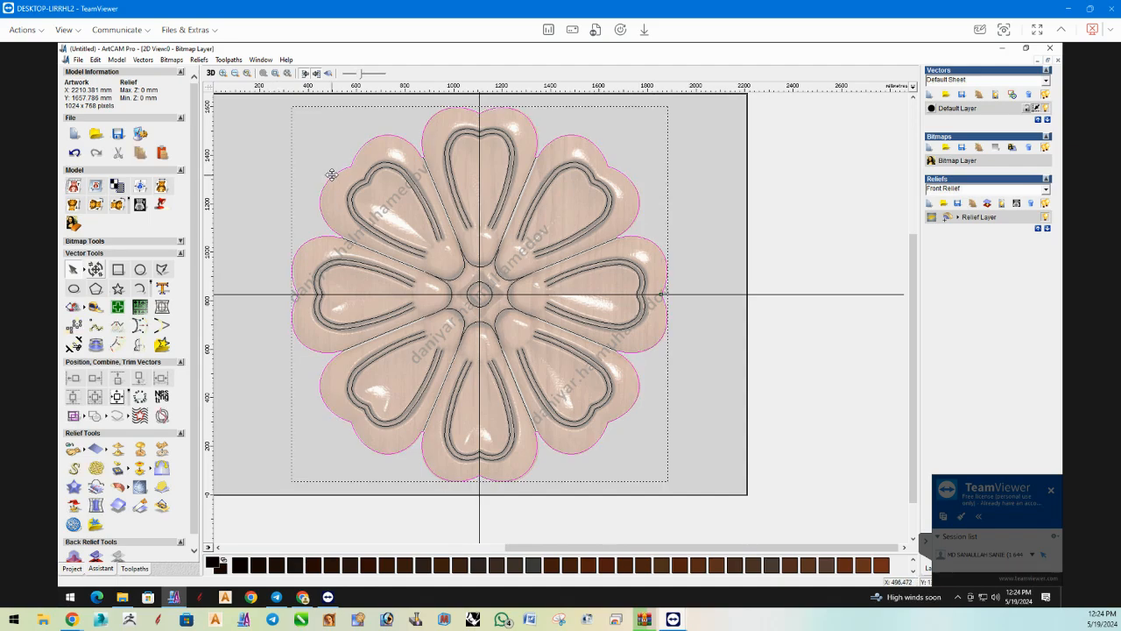
click(527, 233)
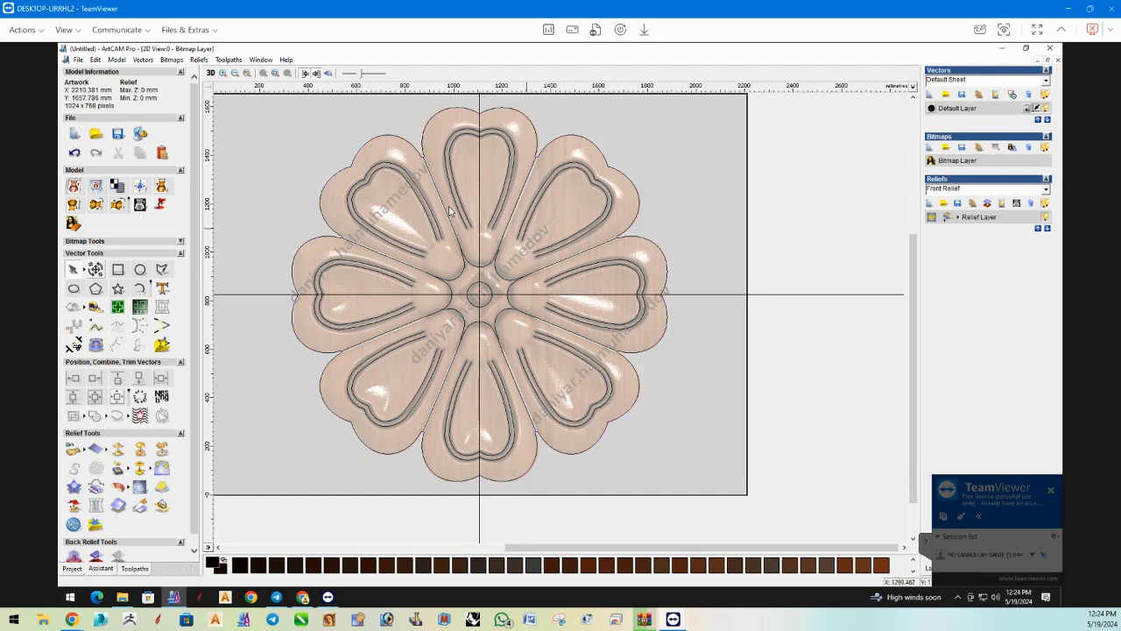
scroll(419, 191, down, 2)
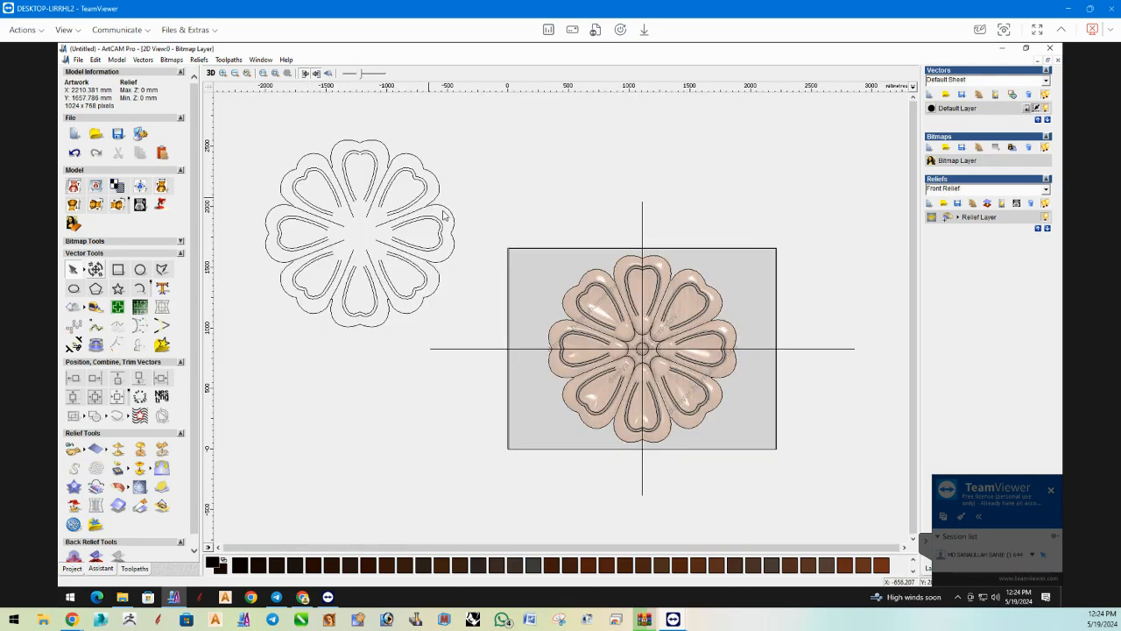
scroll(618, 315, up, 2)
Join the top and upper-left petals' base curves each to the divider line that continues from its left end.
click(605, 373)
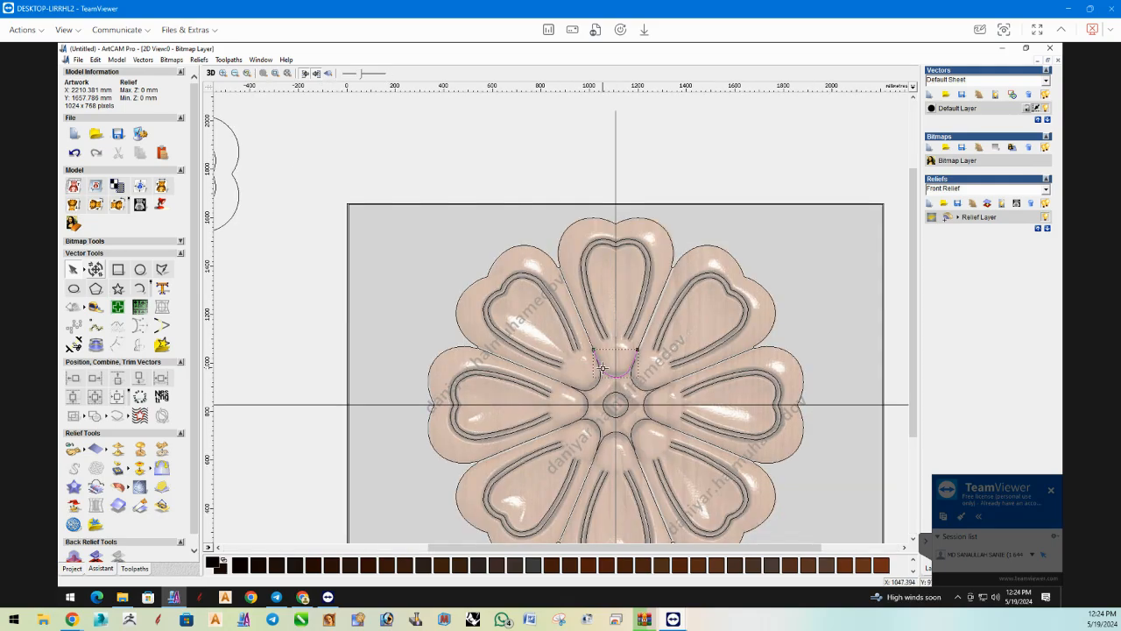
right_click(578, 311)
click(615, 526)
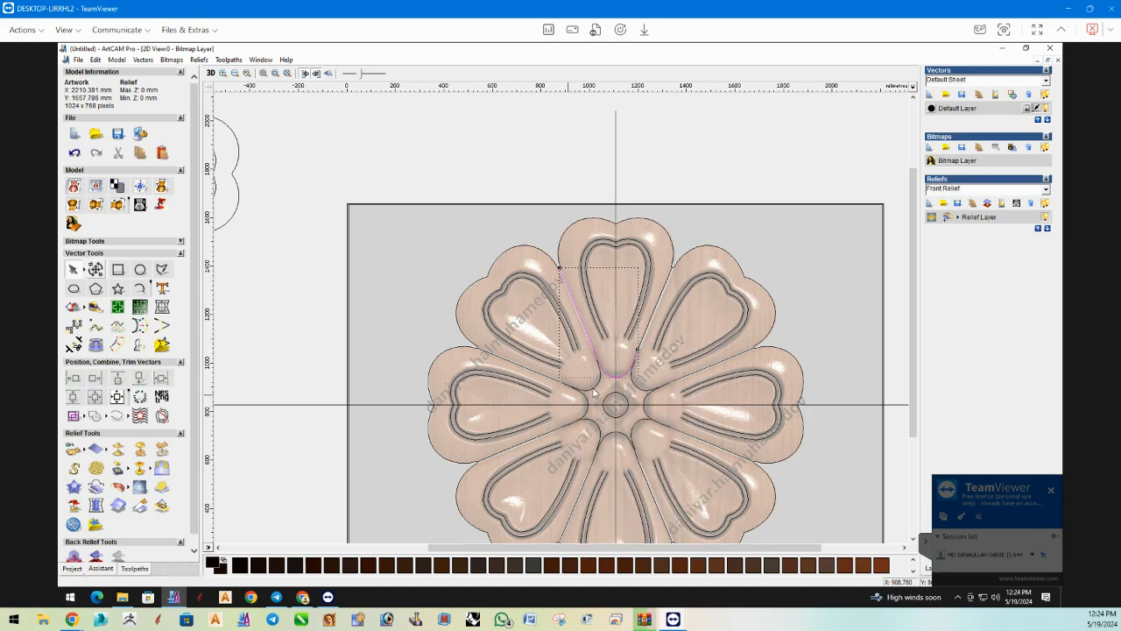
click(564, 383)
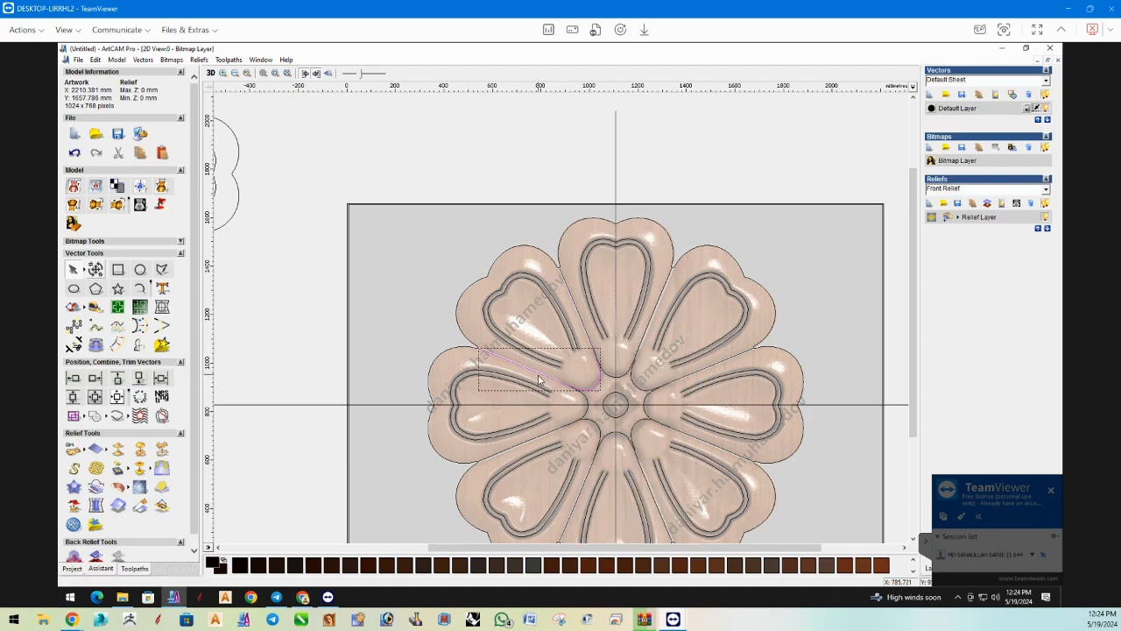
right_click(568, 391)
click(565, 353)
Join the left petal's base curve to the divider line between the left and lower-left petals.
click(572, 427)
shift+click(553, 433)
right_click(552, 434)
click(578, 406)
Join the lower-left petal's base curve to the divider line between the lower-left and bottom petals.
click(584, 427)
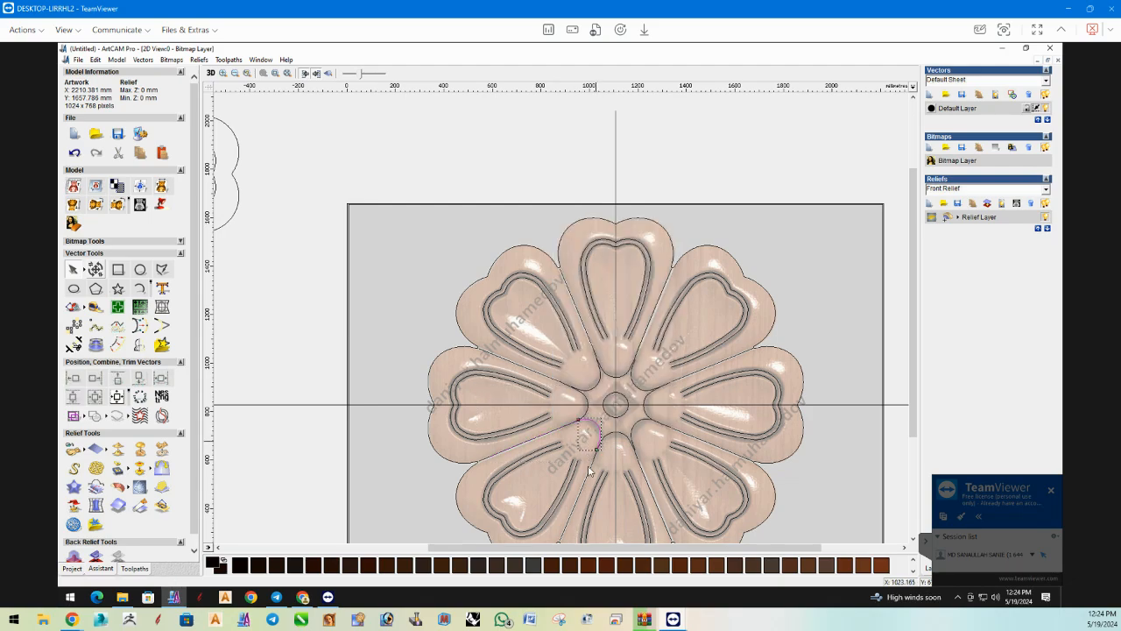
shift+click(588, 480)
right_click(608, 448)
click(610, 451)
Join the right petal's base curve to the divider line between the right and lower-right petals.
click(687, 436)
right_click(662, 431)
click(687, 396)
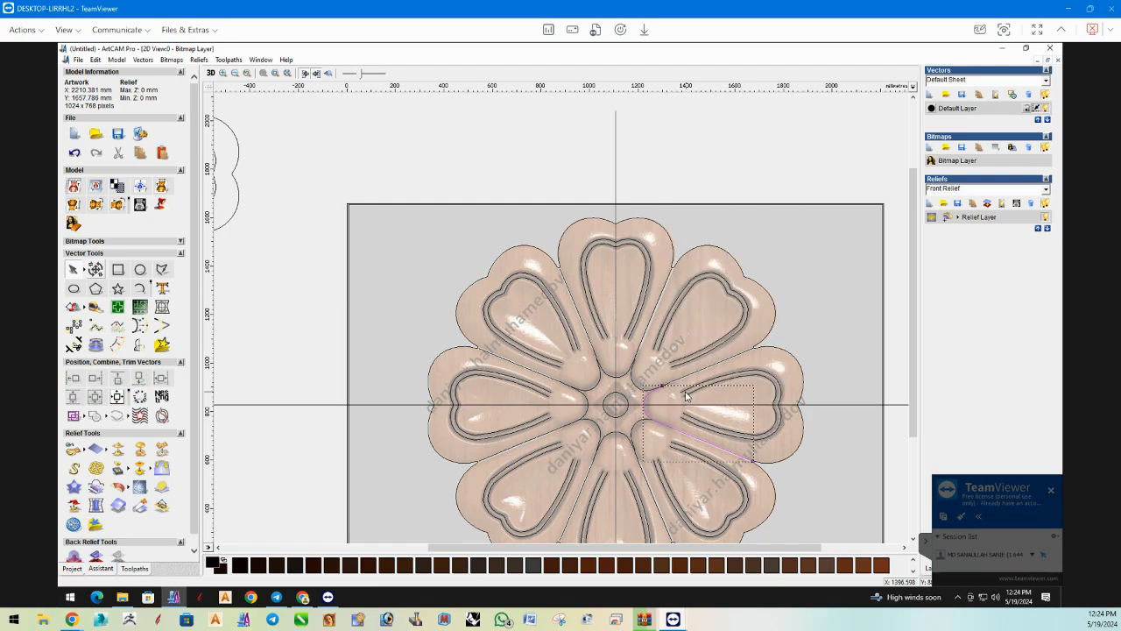
Join the upper-right petal's base curve to the divider line between the upper-right and right petals.
click(669, 381)
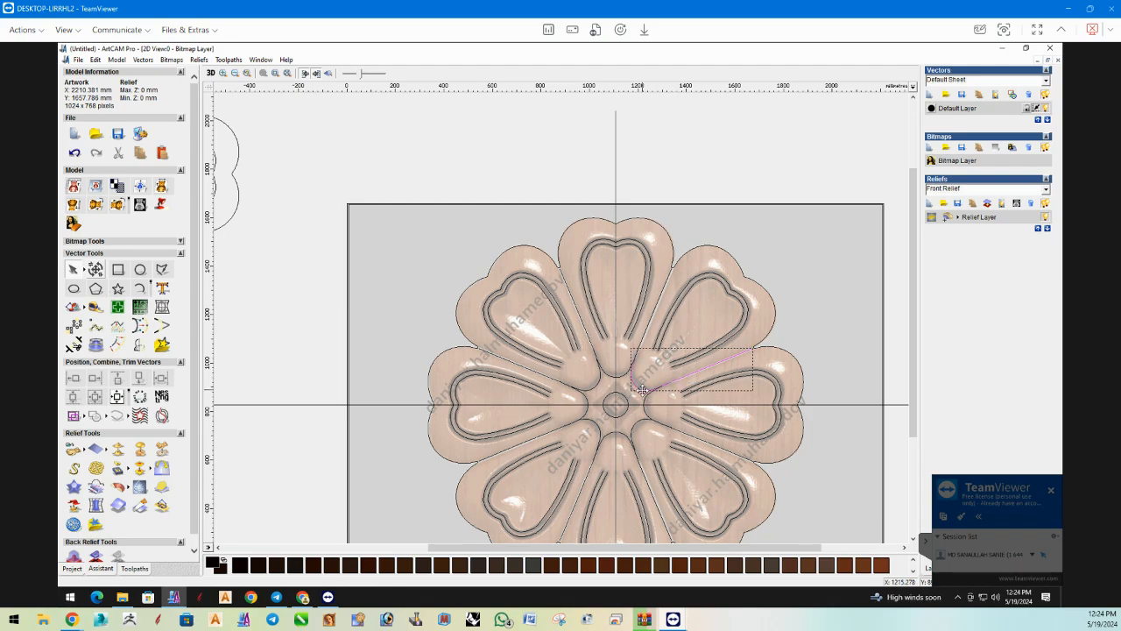
right_click(643, 396)
click(680, 361)
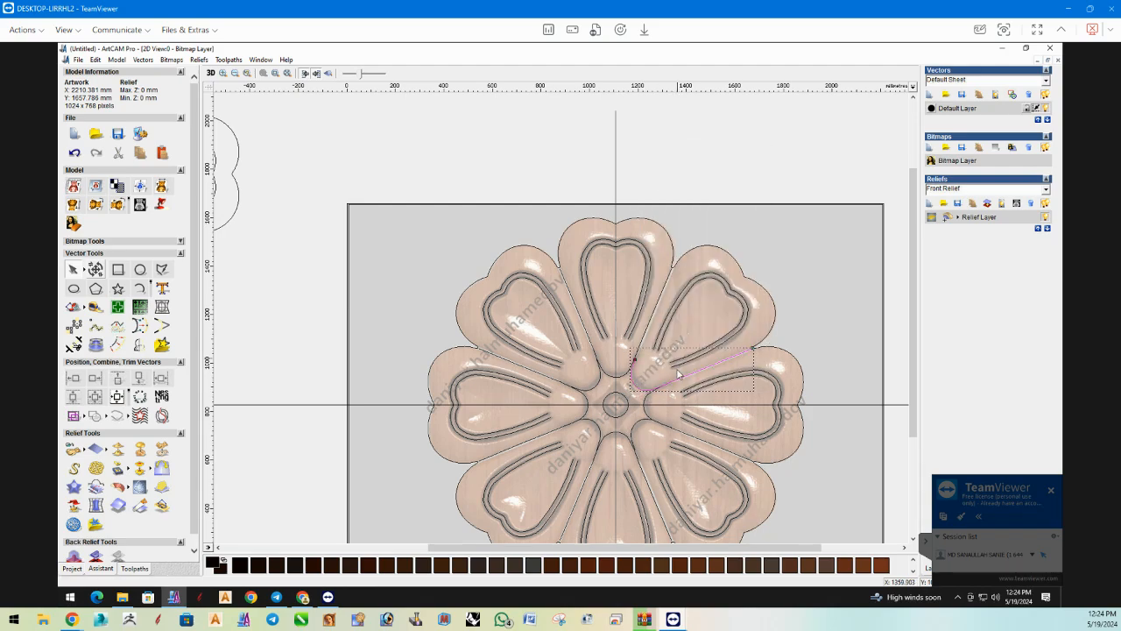
key(Delete)
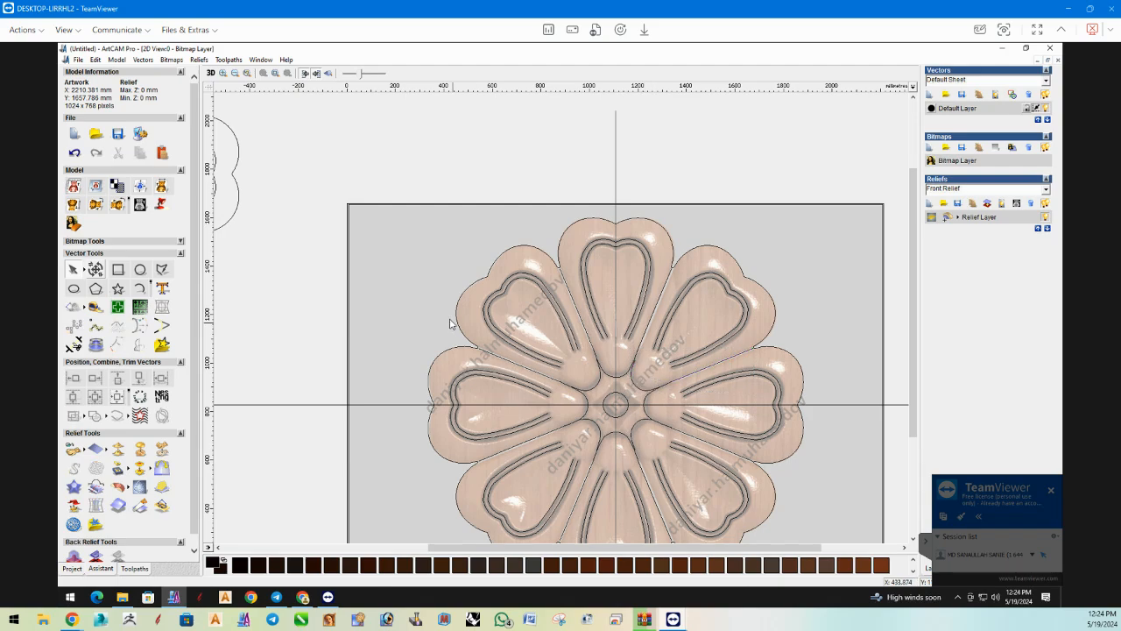
Join all the vectors of the traced flower on the artwork using Join Multiple Vectors with a 0.01 tolerance.
scroll(503, 292, down, 2)
drag(527, 233, 754, 465)
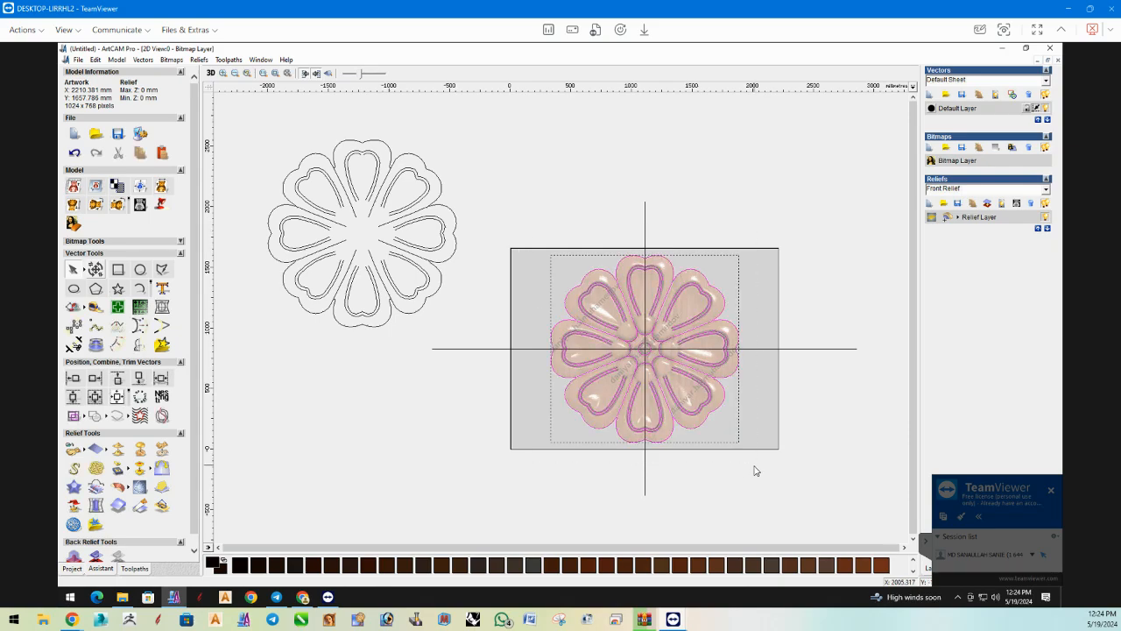
click(760, 398)
key(ctrl+v)
click(734, 377)
click(733, 376)
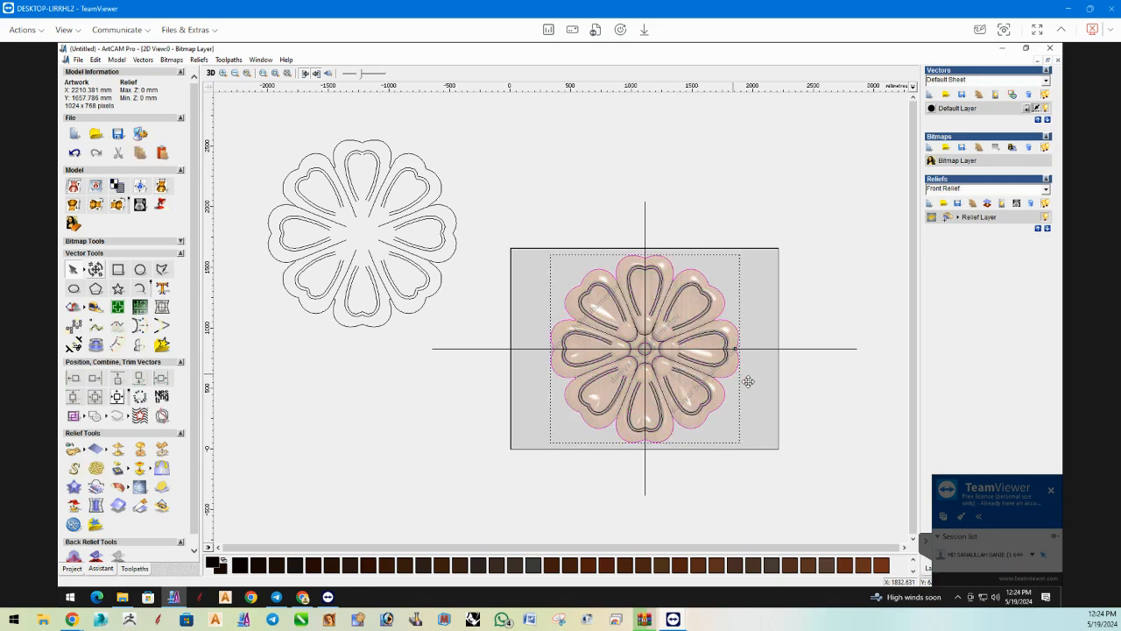
click(749, 386)
drag(523, 236, 758, 495)
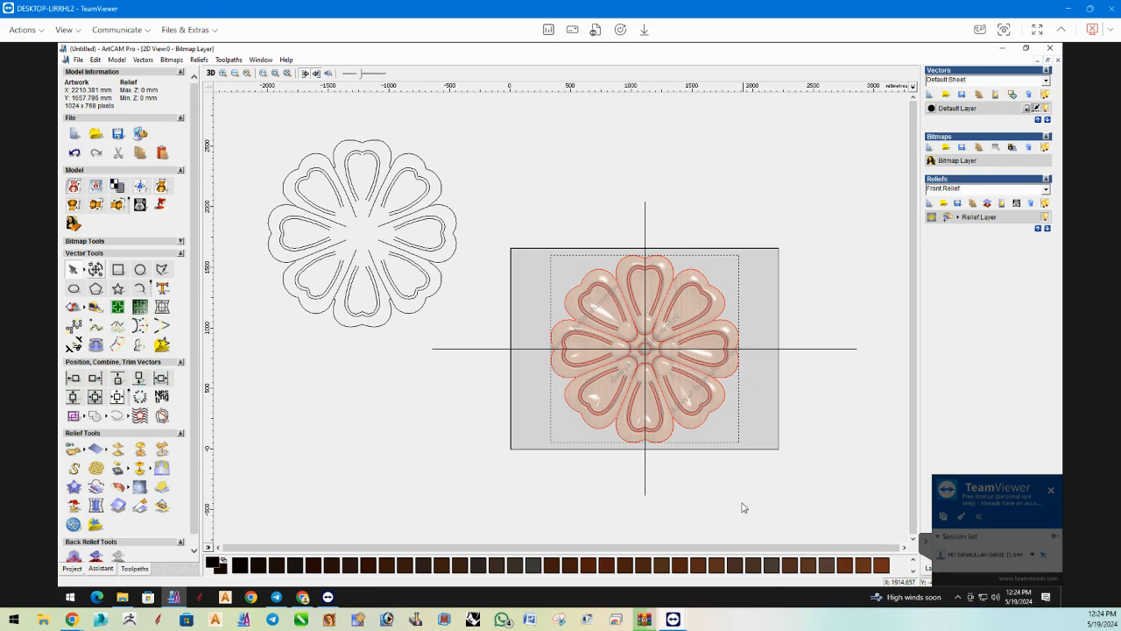
click(117, 306)
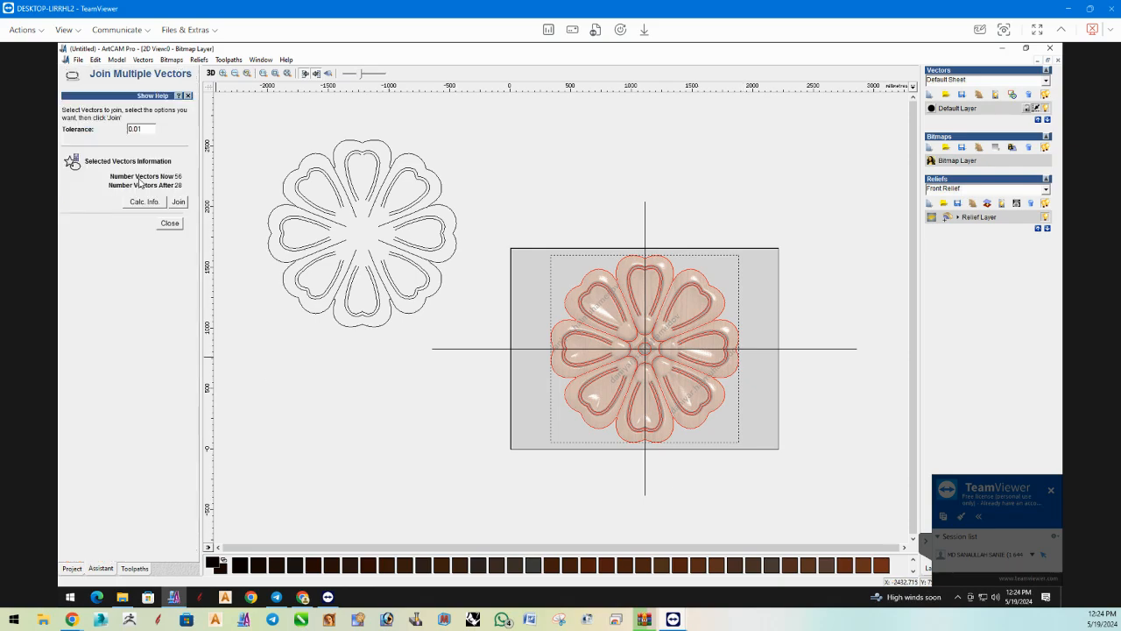
click(178, 203)
click(169, 225)
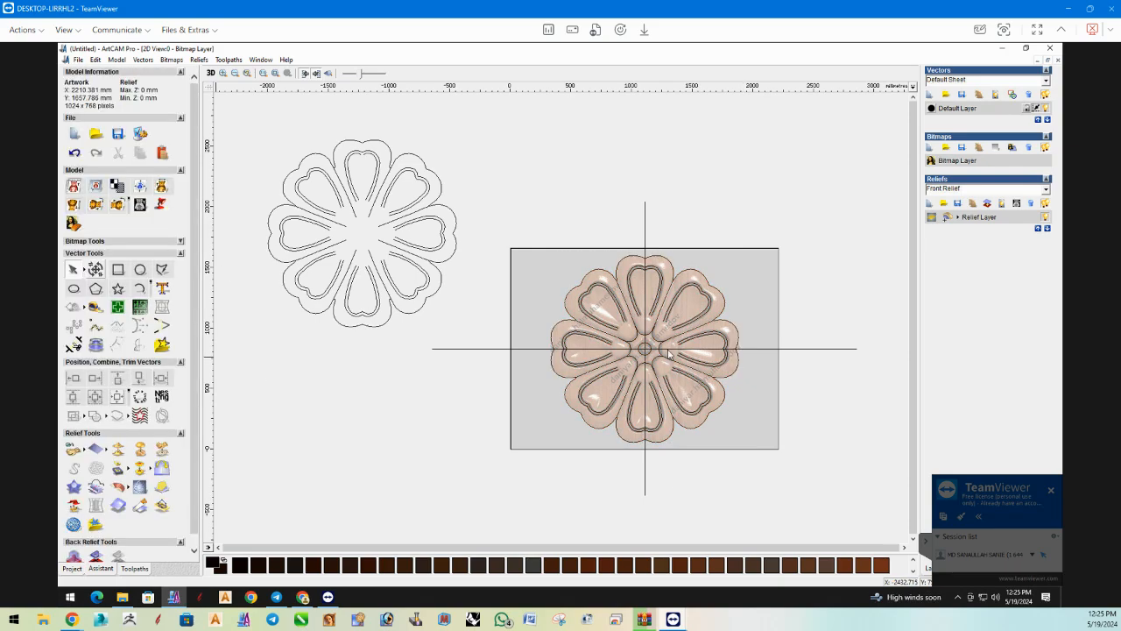
Select the whole joined flower and set up a Machine Vectors toolpath with a finish depth of 15 mm.
click(628, 311)
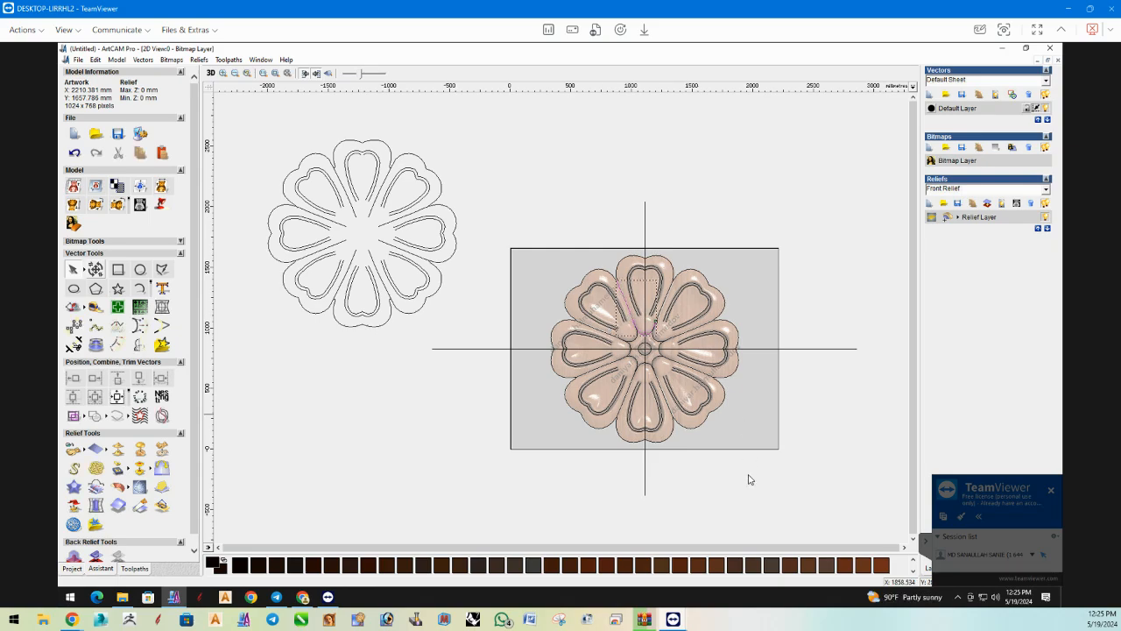
click(711, 482)
click(582, 447)
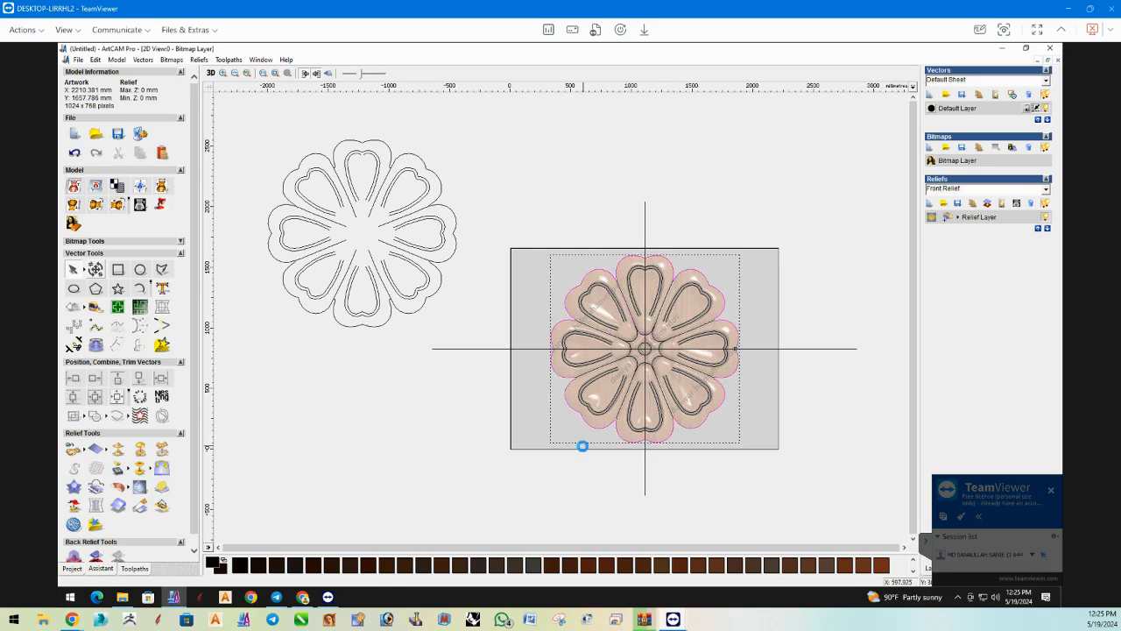
click(683, 488)
drag(750, 522, 748, 521)
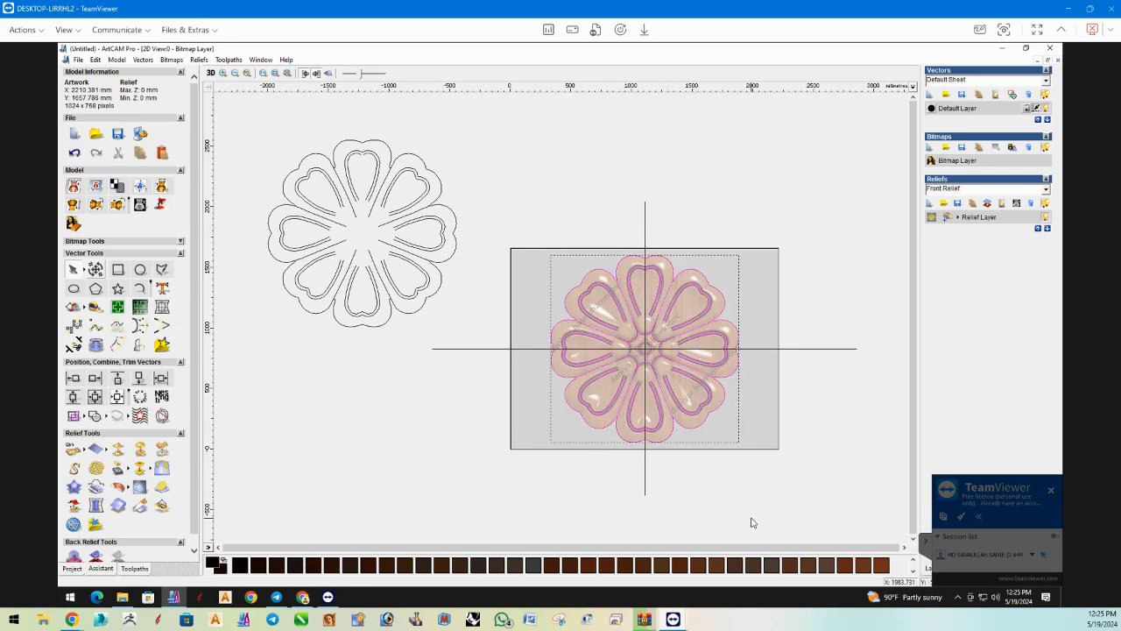
click(140, 568)
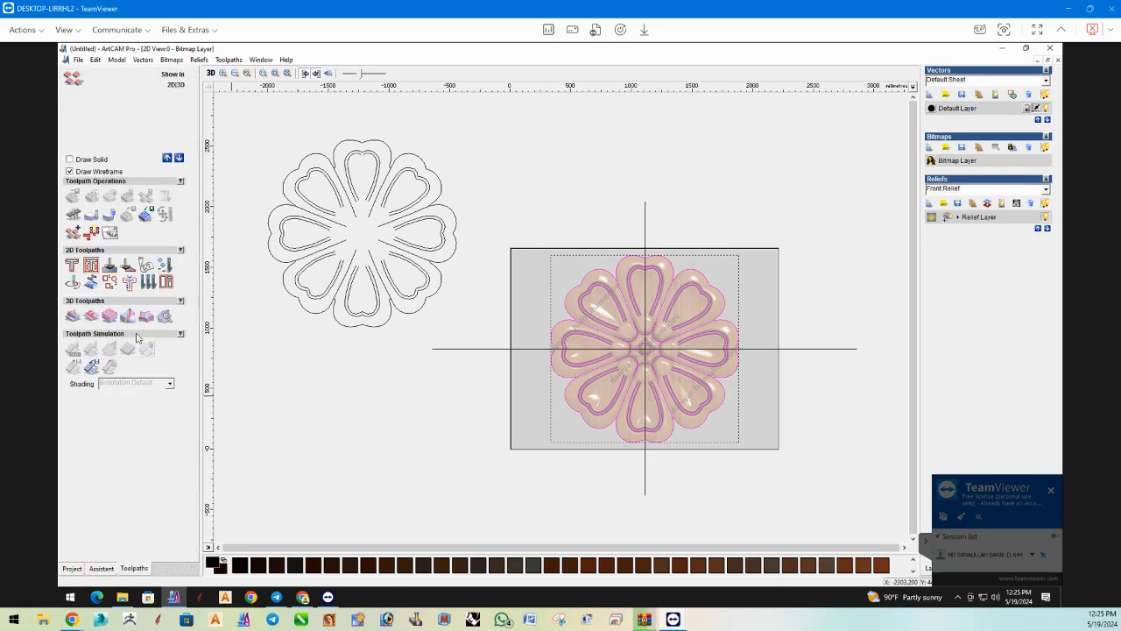
click(78, 289)
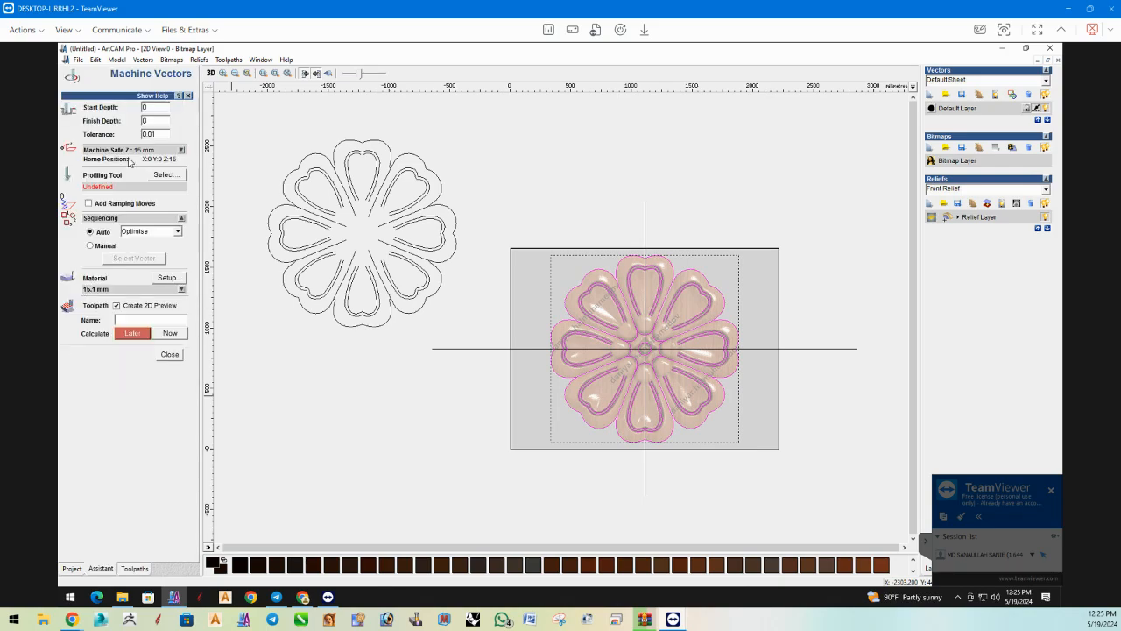
drag(87, 123, 86, 121)
text(25)
text(15)
Edit the V-Bit 32 mm 90 degree tool: stepdown 15 mm, spindle speed 18000 rpm, feed rate 300 mm/sec and plunge rate 350 mm/sec.
click(163, 175)
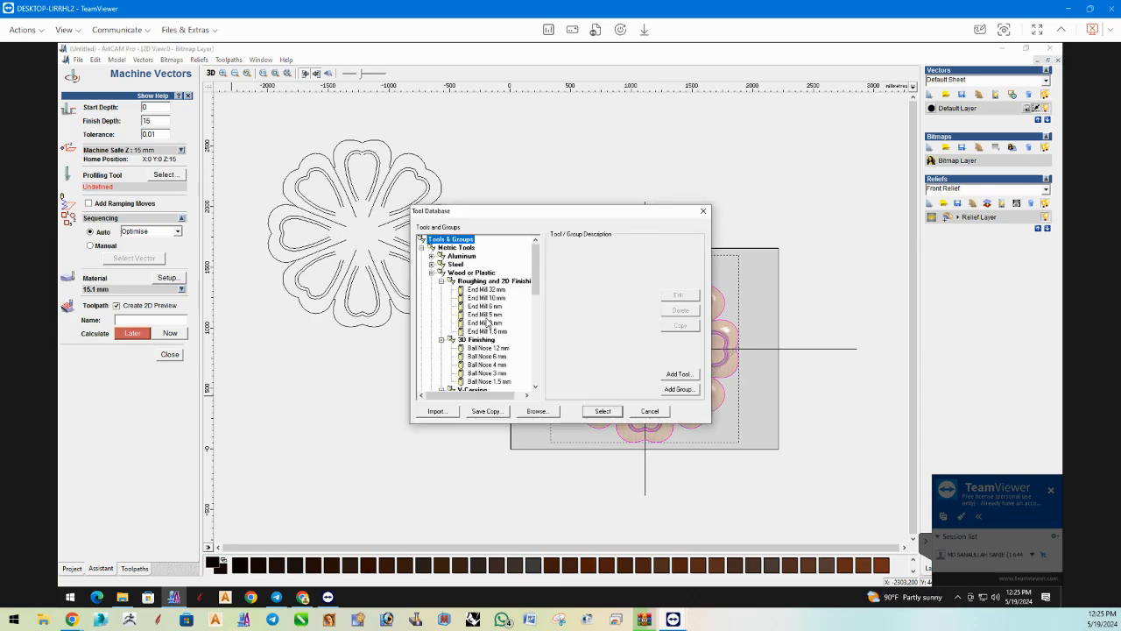
scroll(506, 336, down, 12)
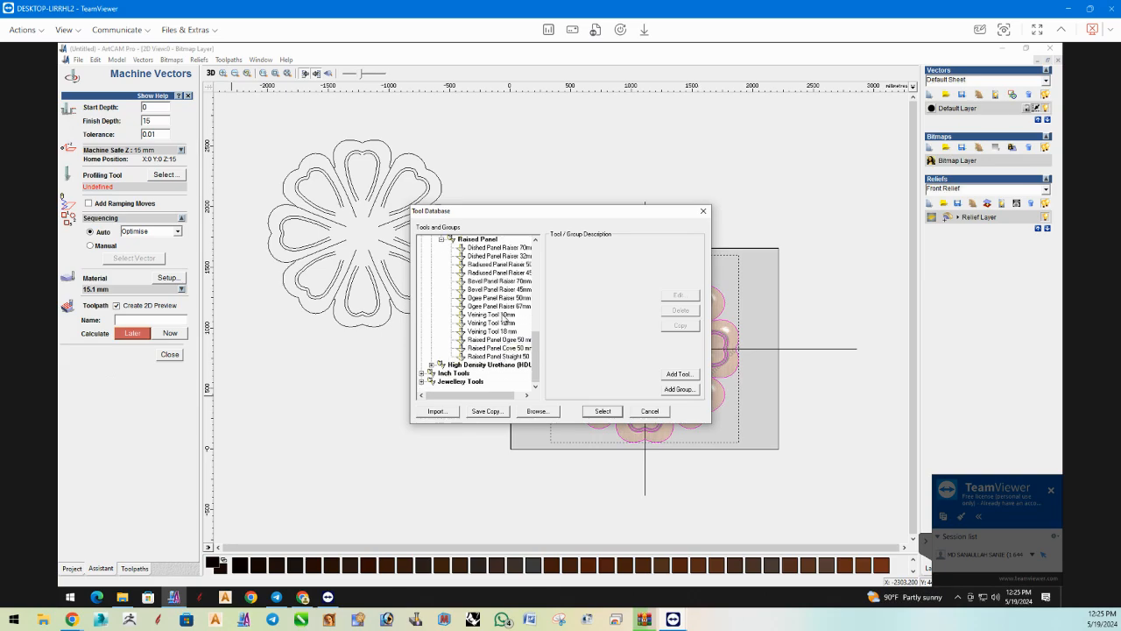
scroll(505, 322, up, 4)
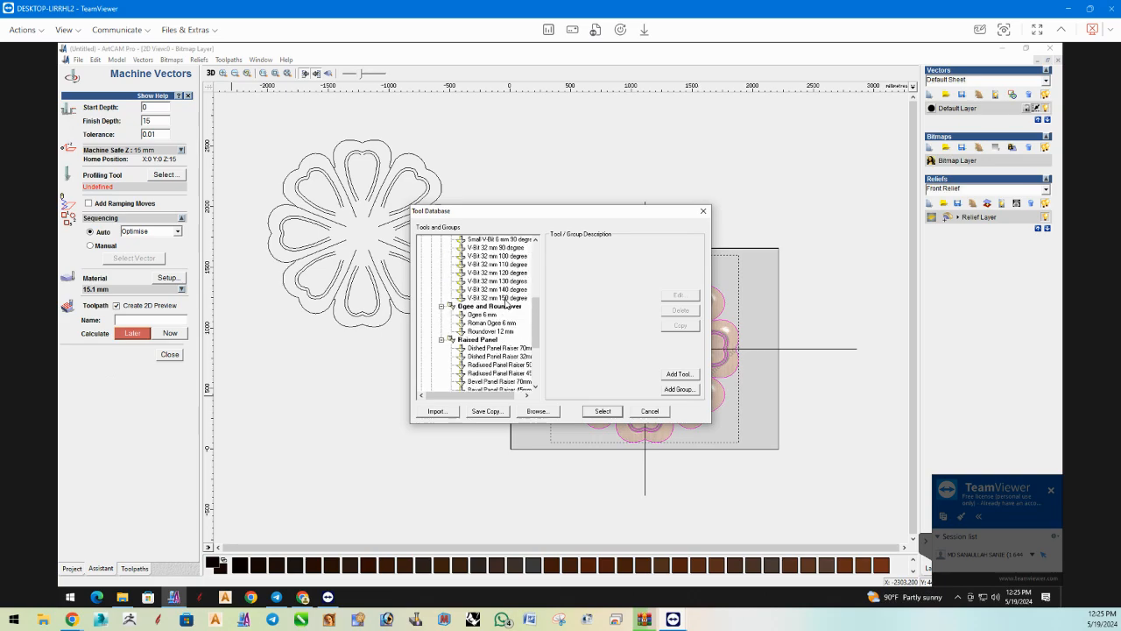
click(512, 249)
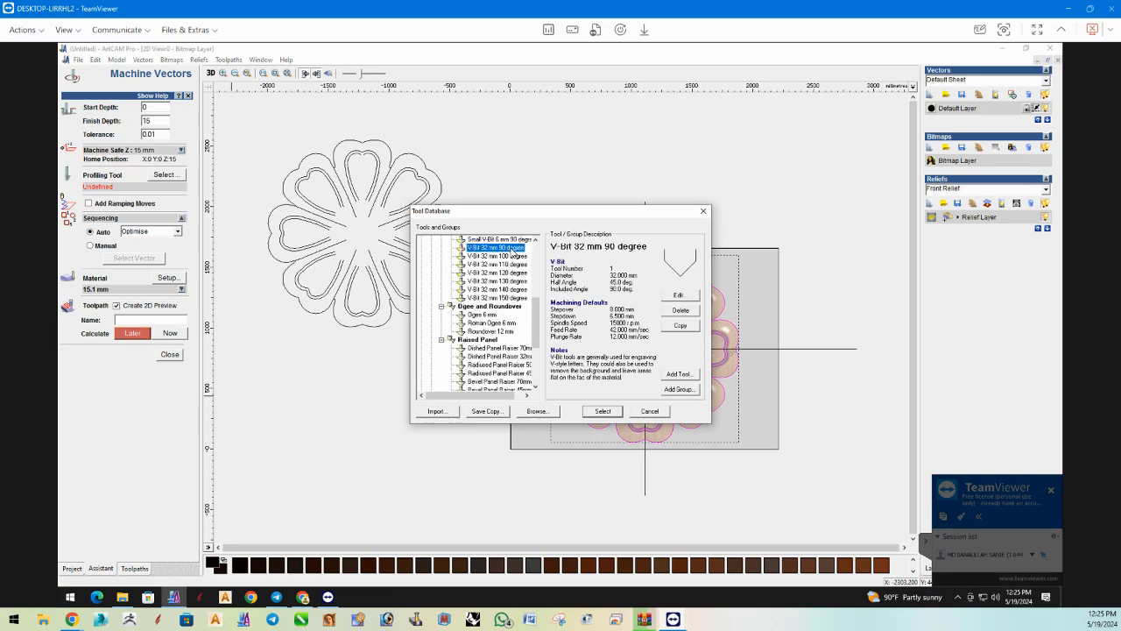
click(675, 297)
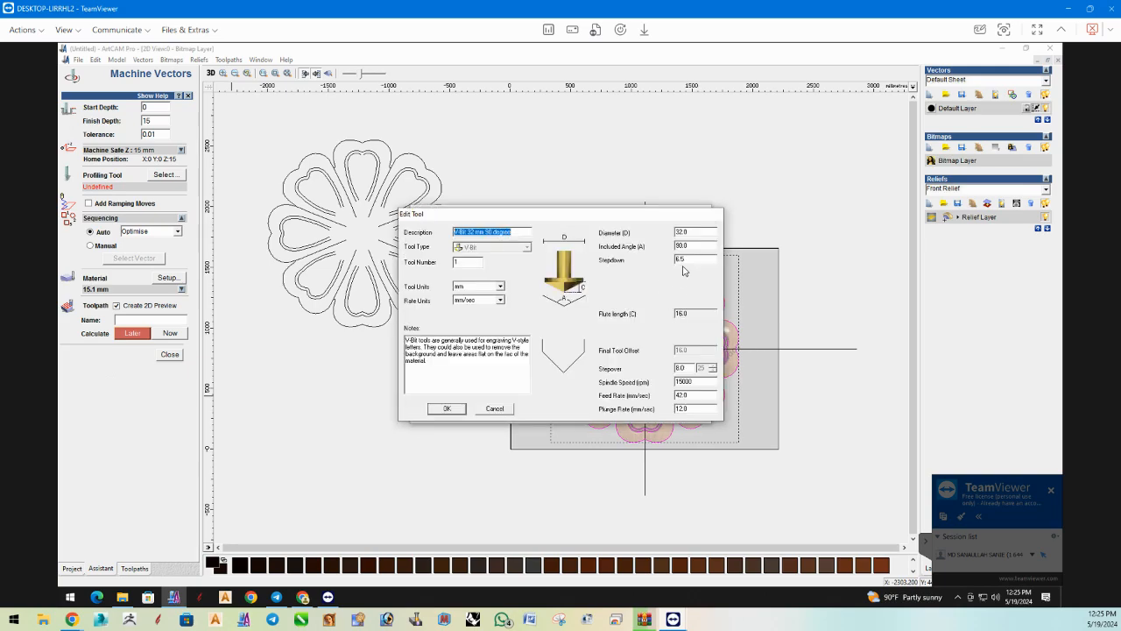
double_click(651, 260)
text(15)
double_click(695, 381)
text(1)
double_click(689, 395)
text(300)
double_click(688, 408)
text(350)
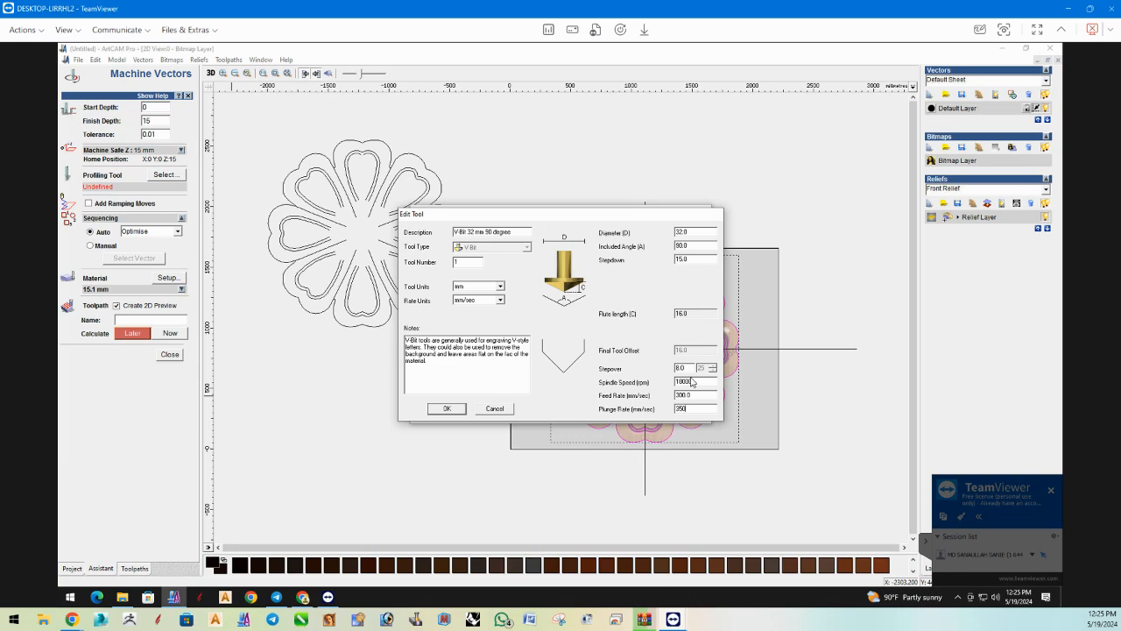
click(446, 408)
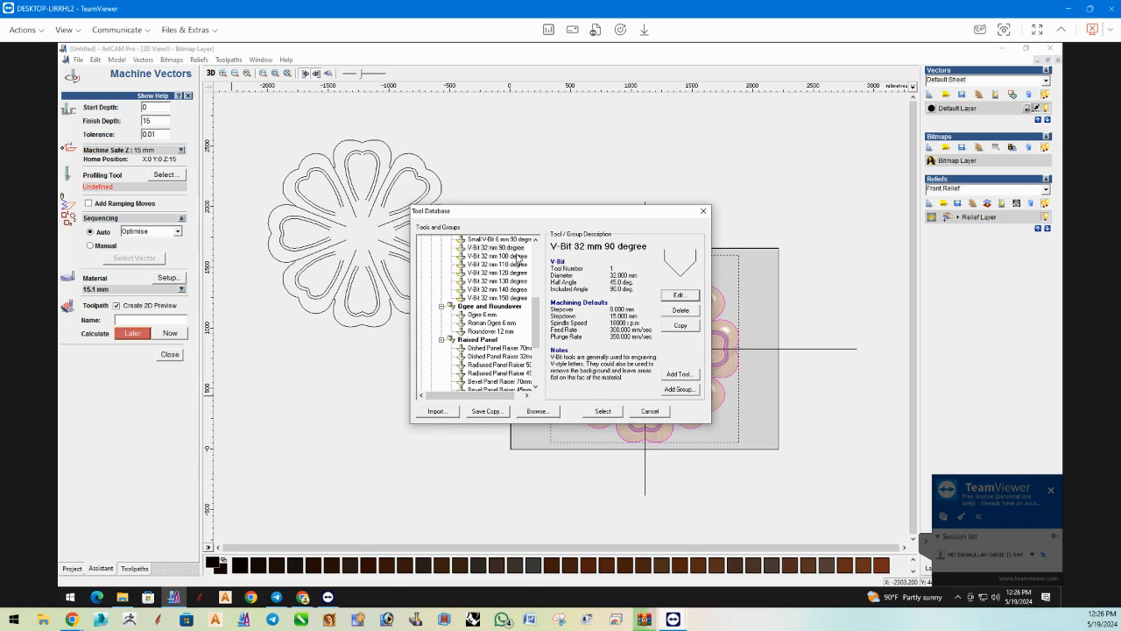
Assign the V-Bit 32 mm 90 degree as the profiling tool and calculate the Machine Vectors toolpath.
click(592, 416)
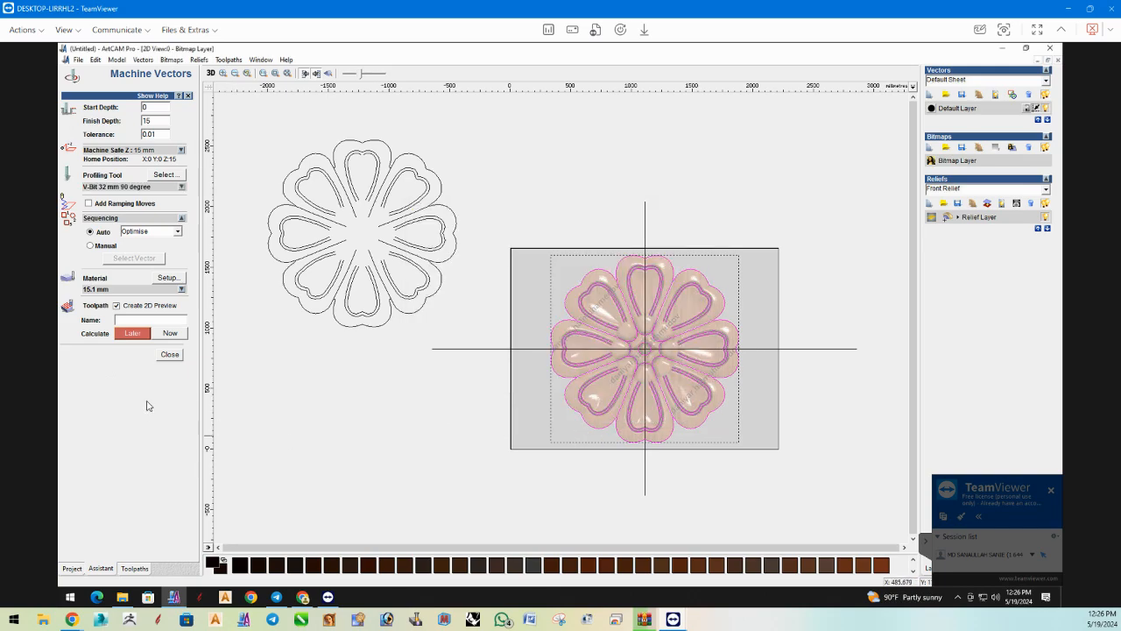
click(171, 334)
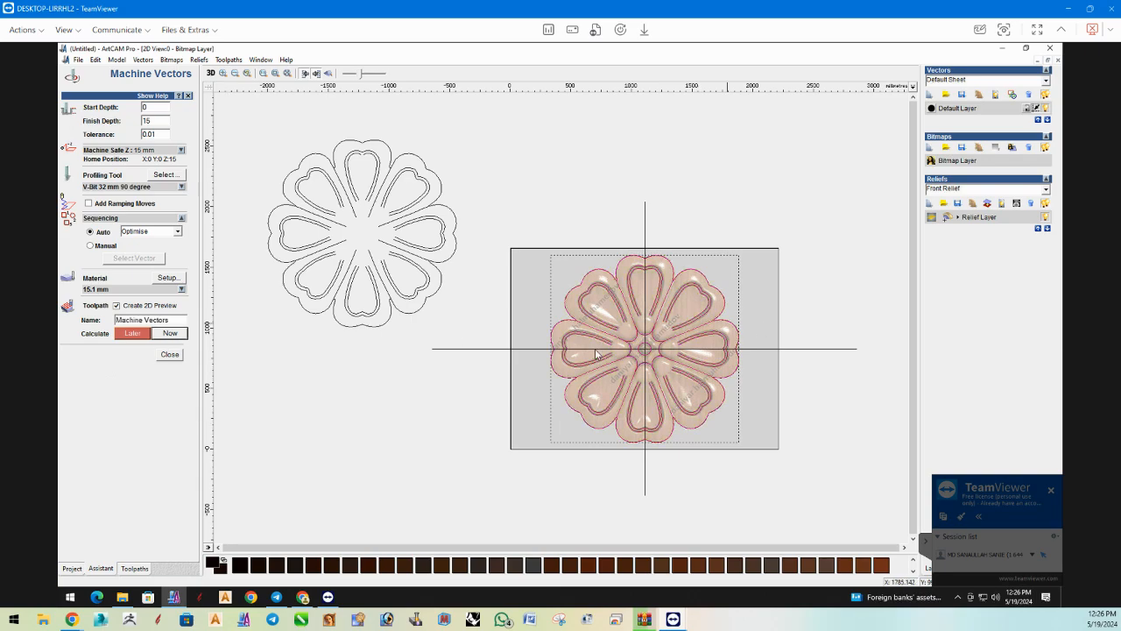
click(170, 355)
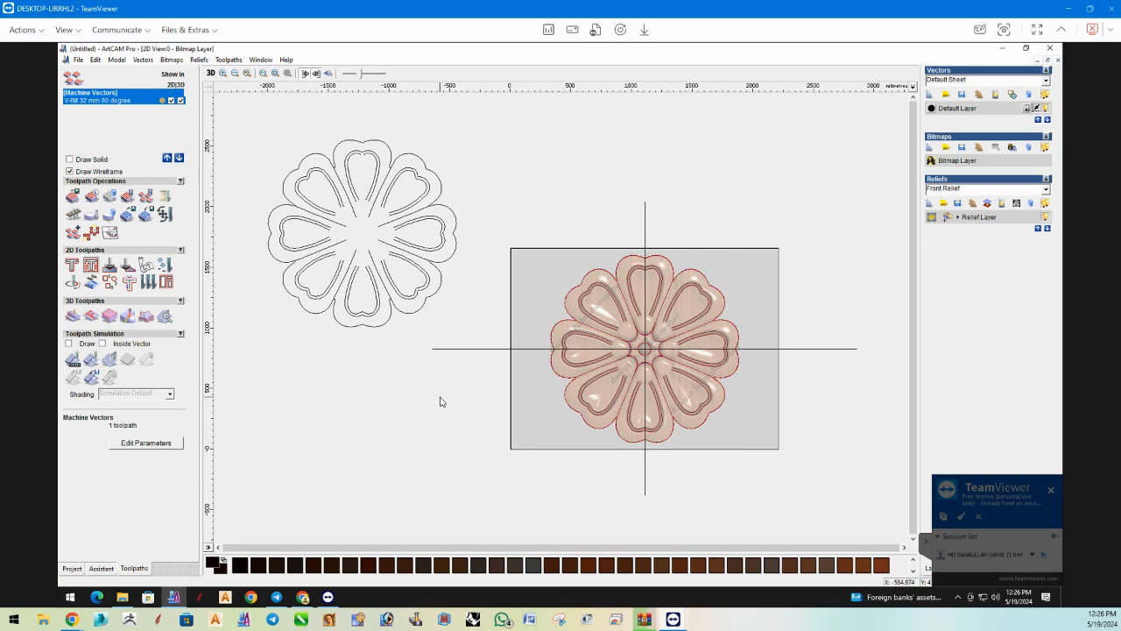
Set up a 2D Area Clearance between the flower's outer outline and the rectangular border with a finish depth of 15 mm.
click(559, 326)
click(511, 306)
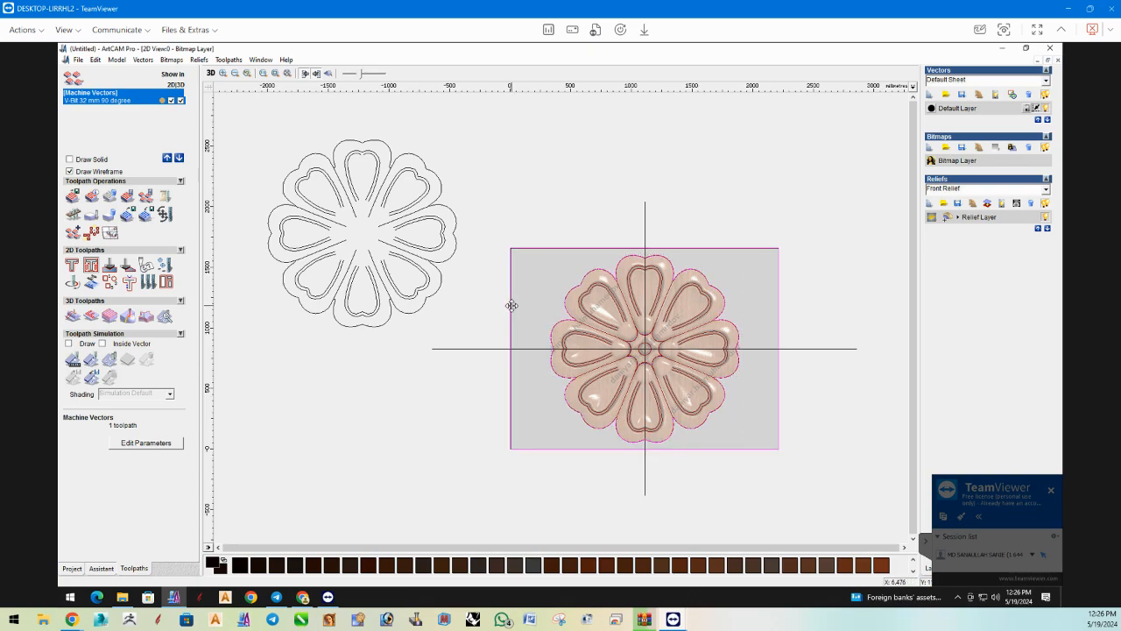
click(91, 264)
drag(164, 121, 127, 129)
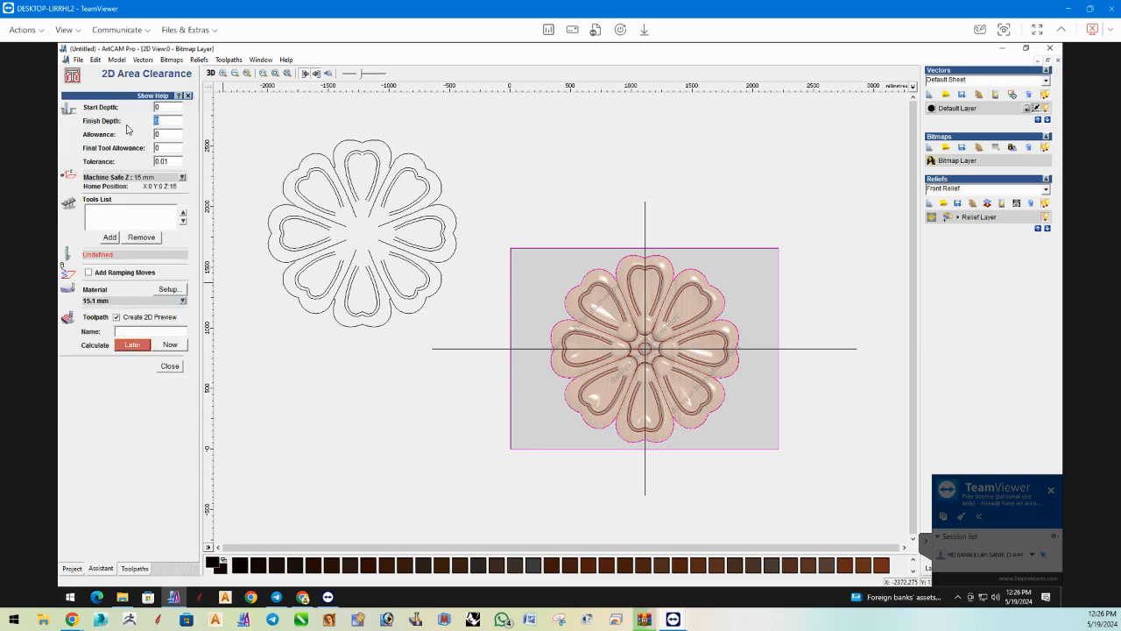
text(15)
Add the End Mill 6 mm to the area clearance tools and calculate the toolpath.
click(109, 237)
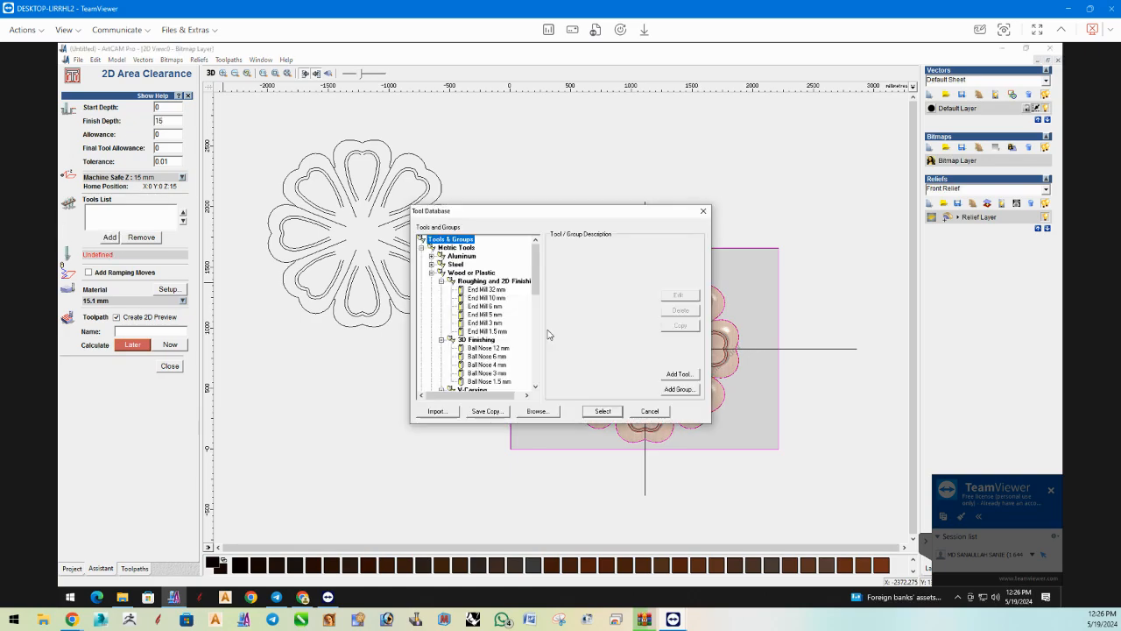
click(490, 306)
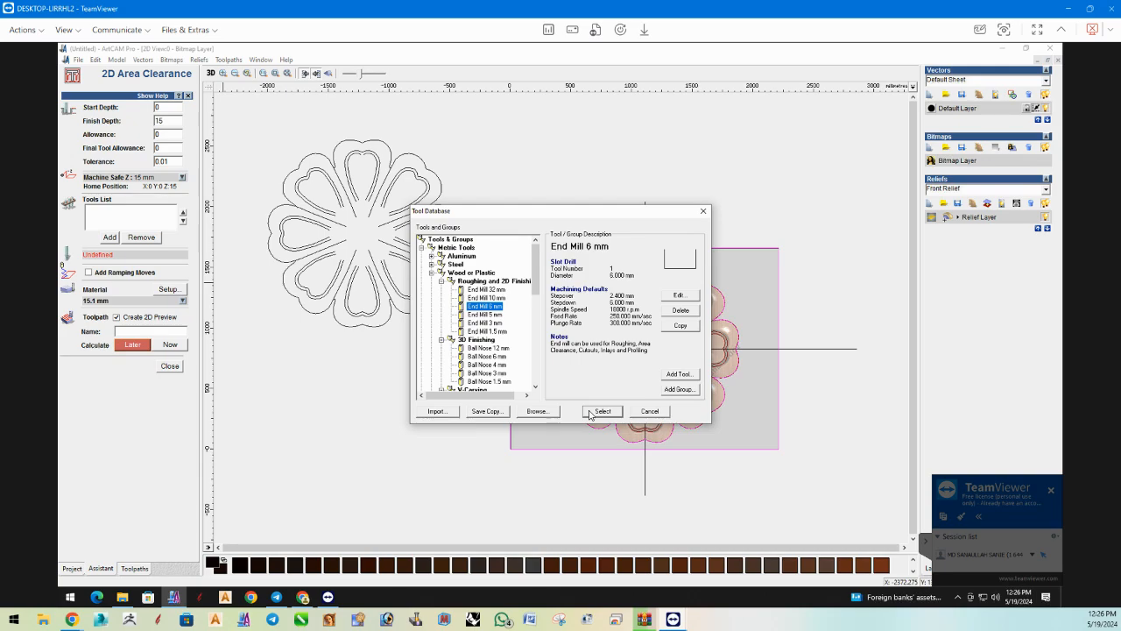
click(595, 412)
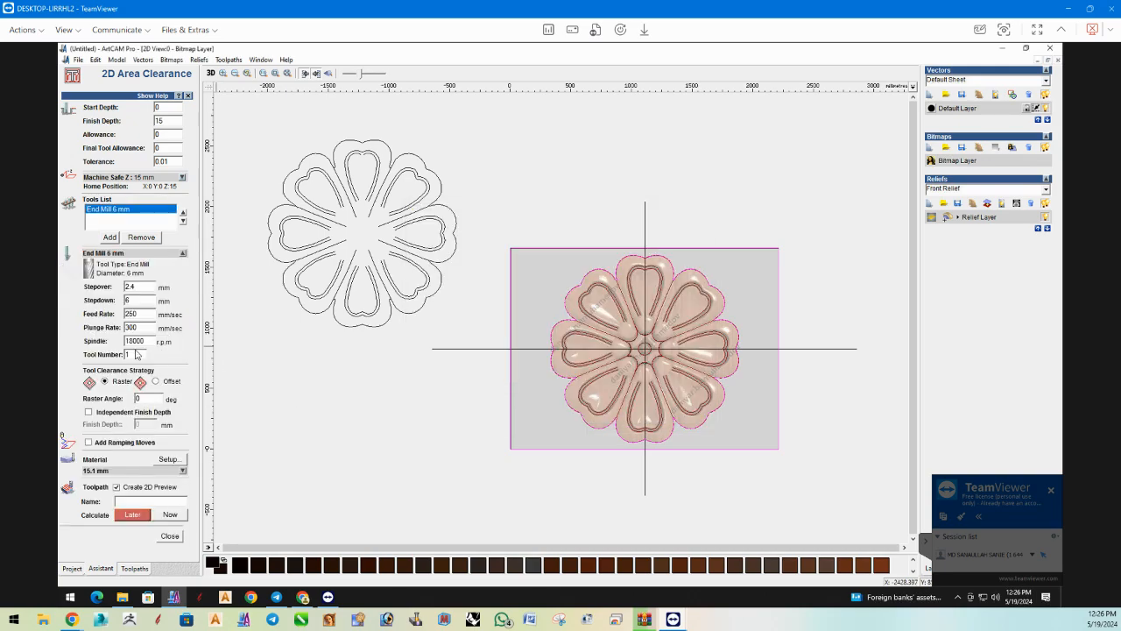
click(170, 514)
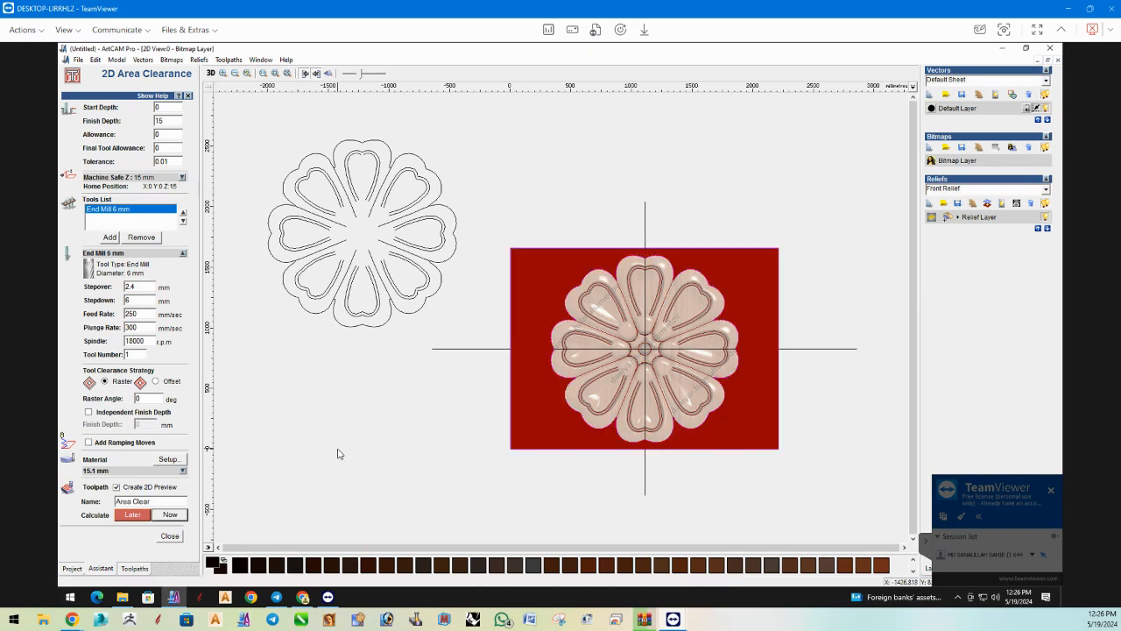
click(170, 536)
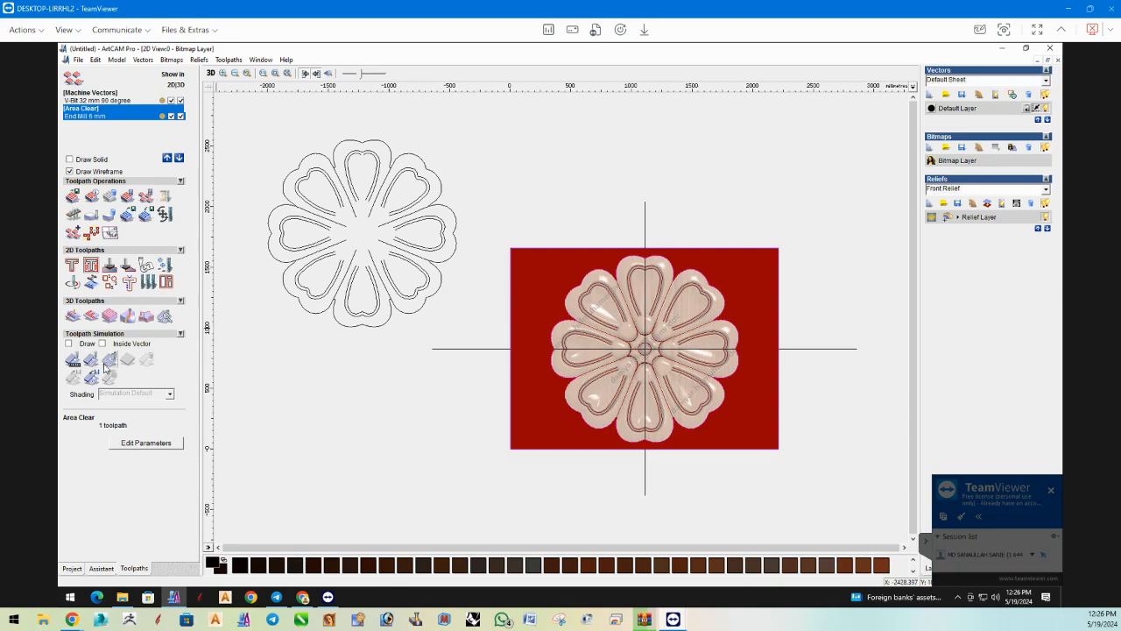
View the 3D model from above and run a Fast resolution simulation of the Area Clear toolpath.
click(108, 360)
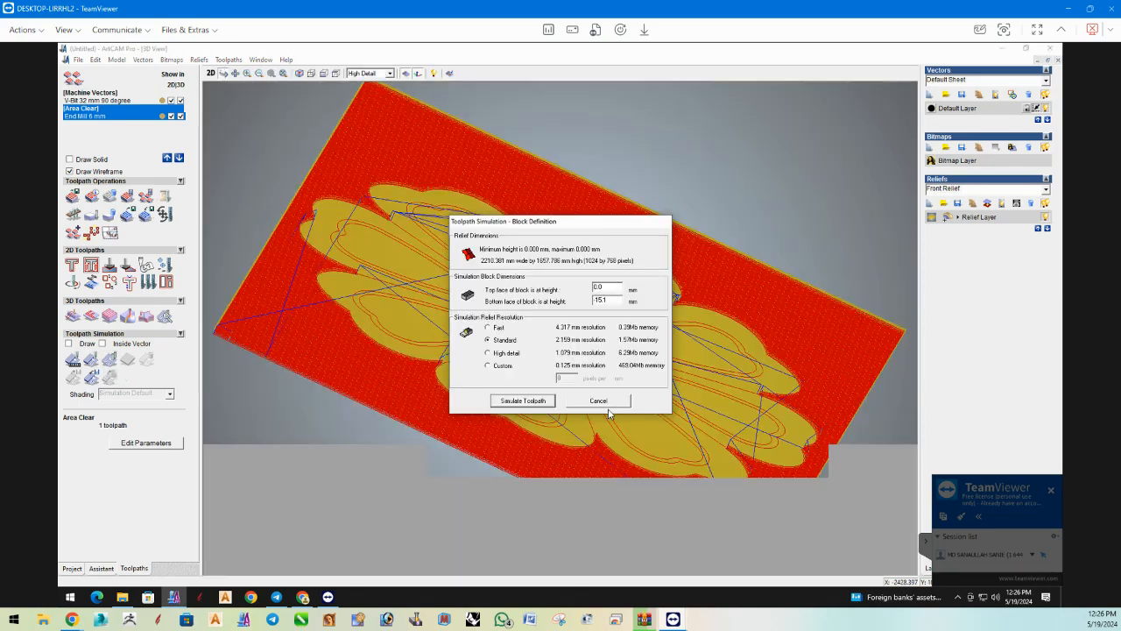
click(606, 404)
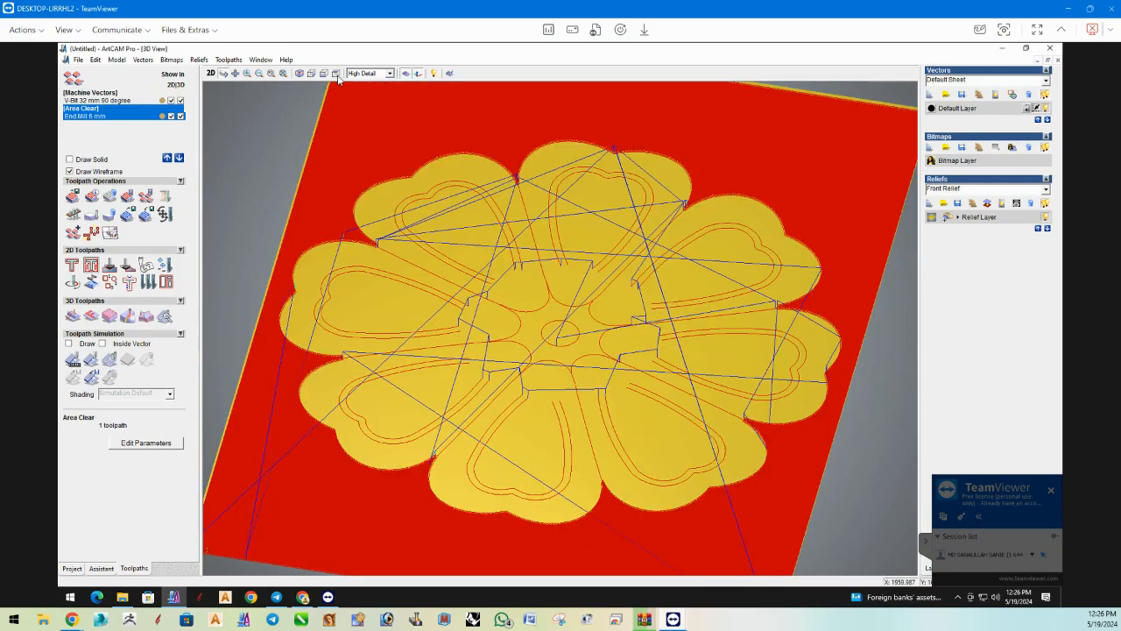
click(336, 73)
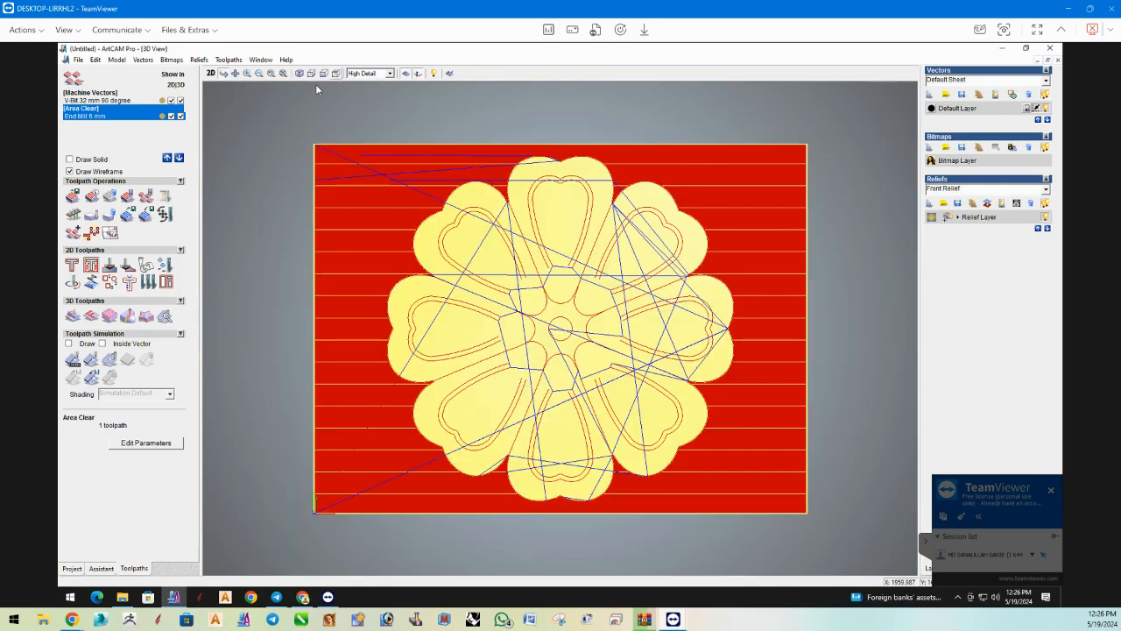
click(77, 360)
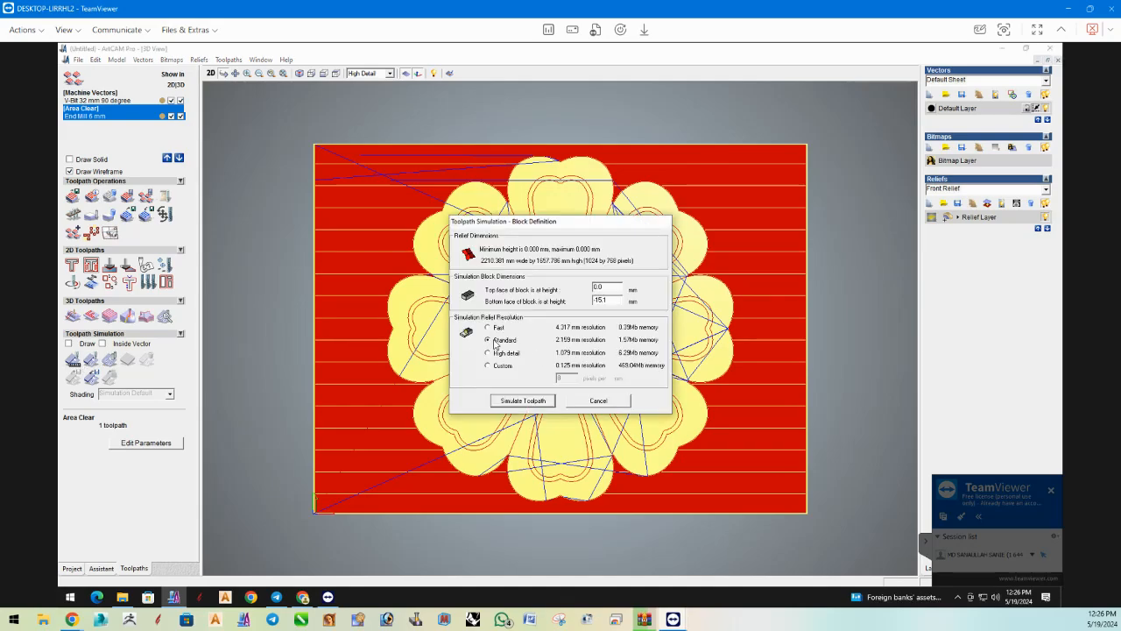
click(523, 400)
click(100, 331)
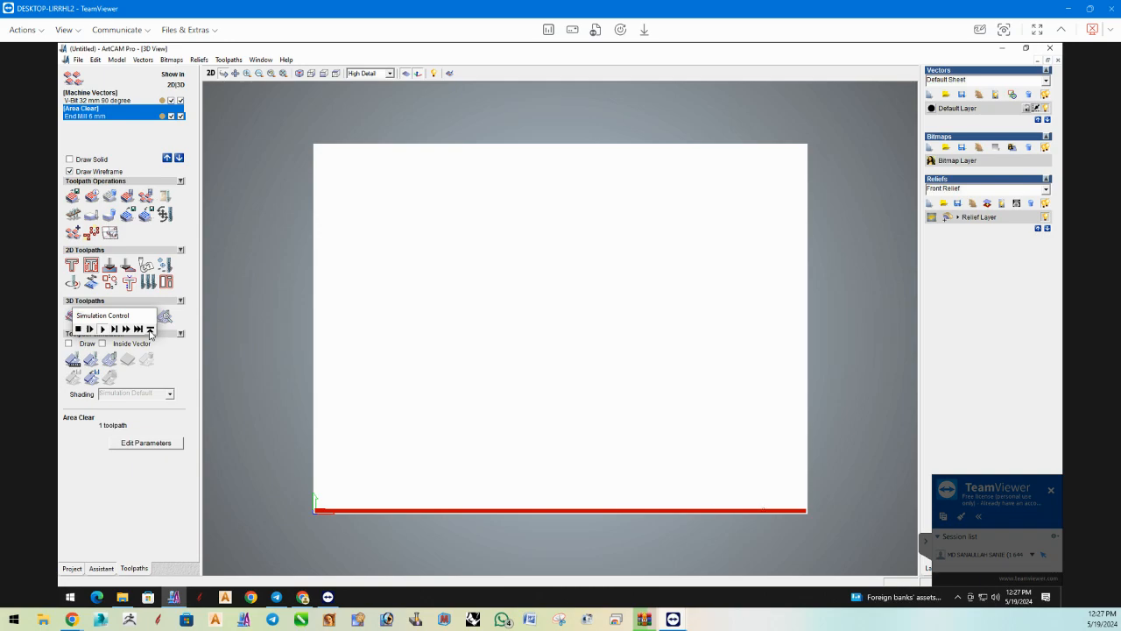
click(149, 329)
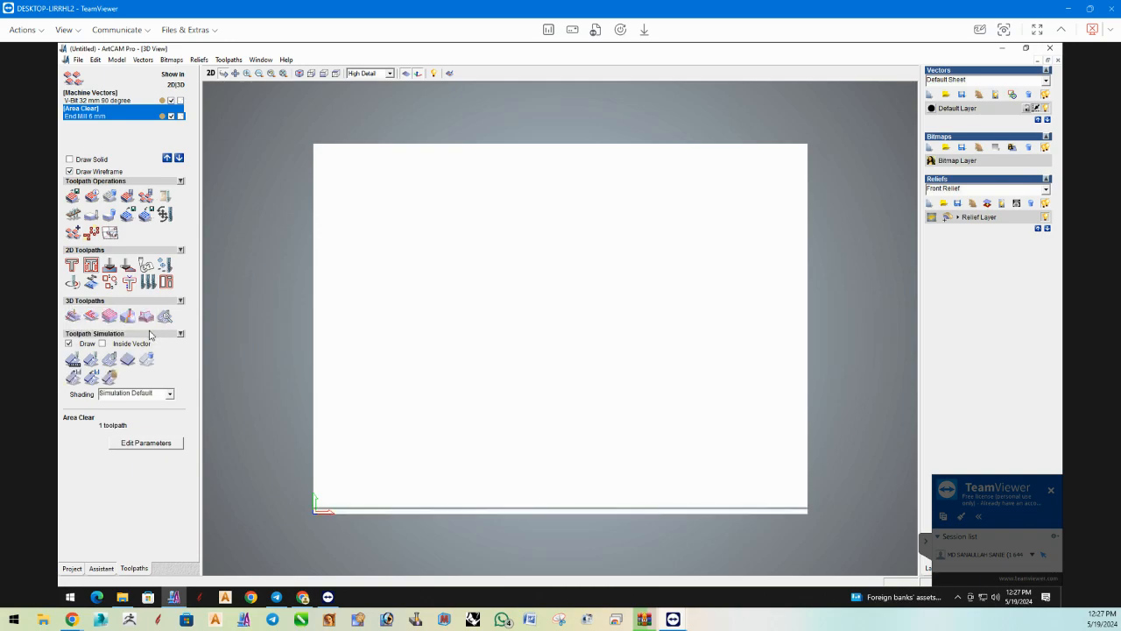
Delete the existing simulation, simulate all toolpaths at Fast resolution, and inspect the flower's carved grooves in 3D.
click(145, 360)
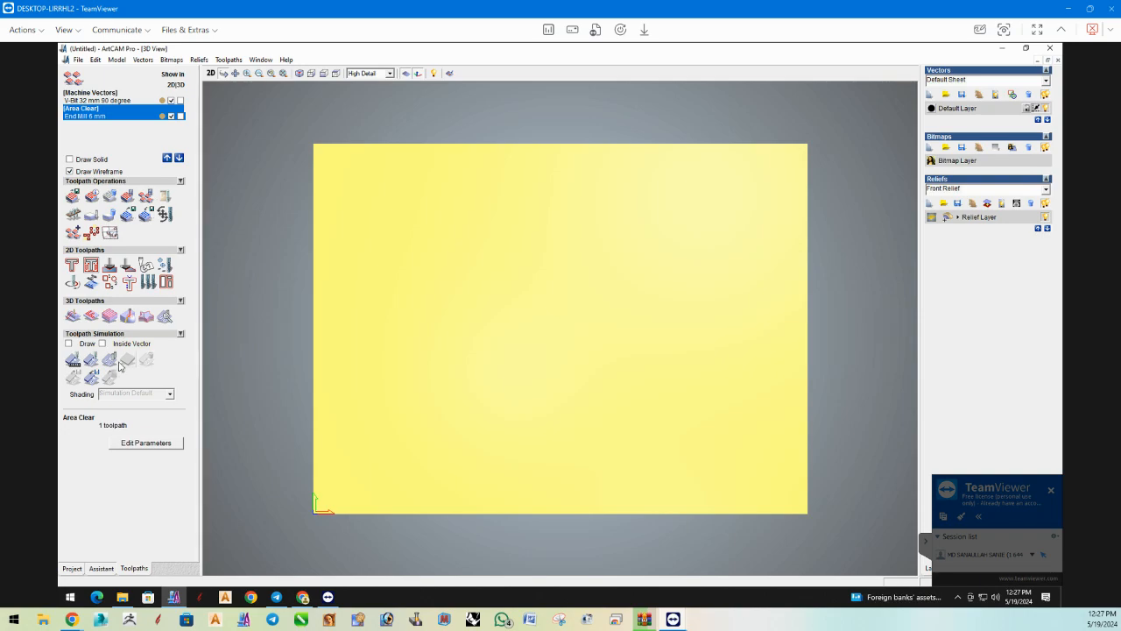
click(110, 361)
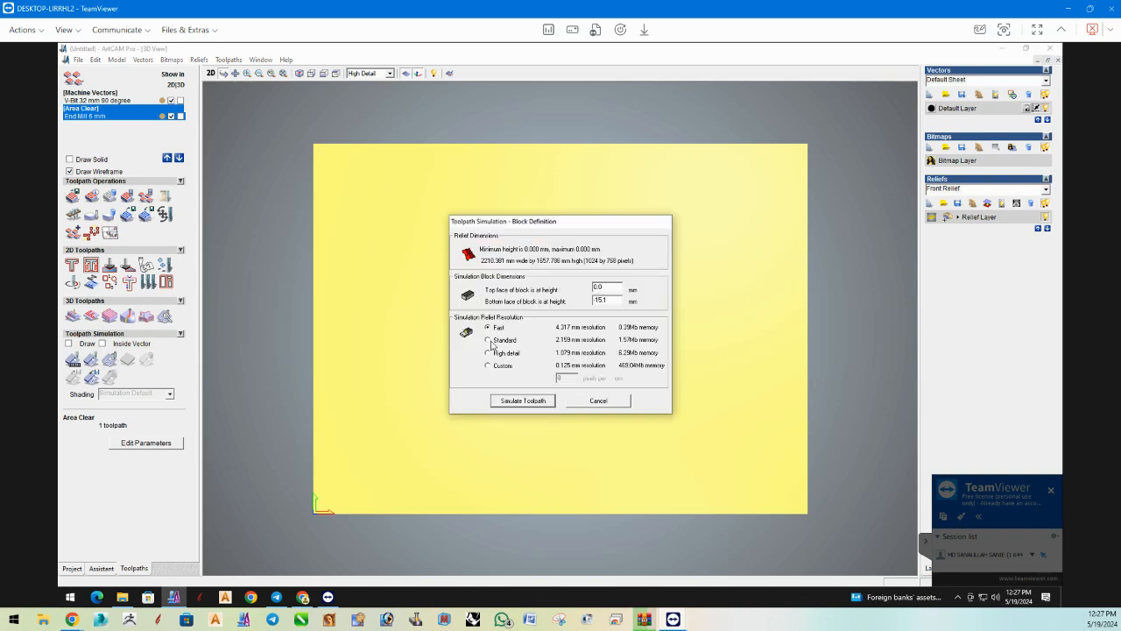
click(519, 402)
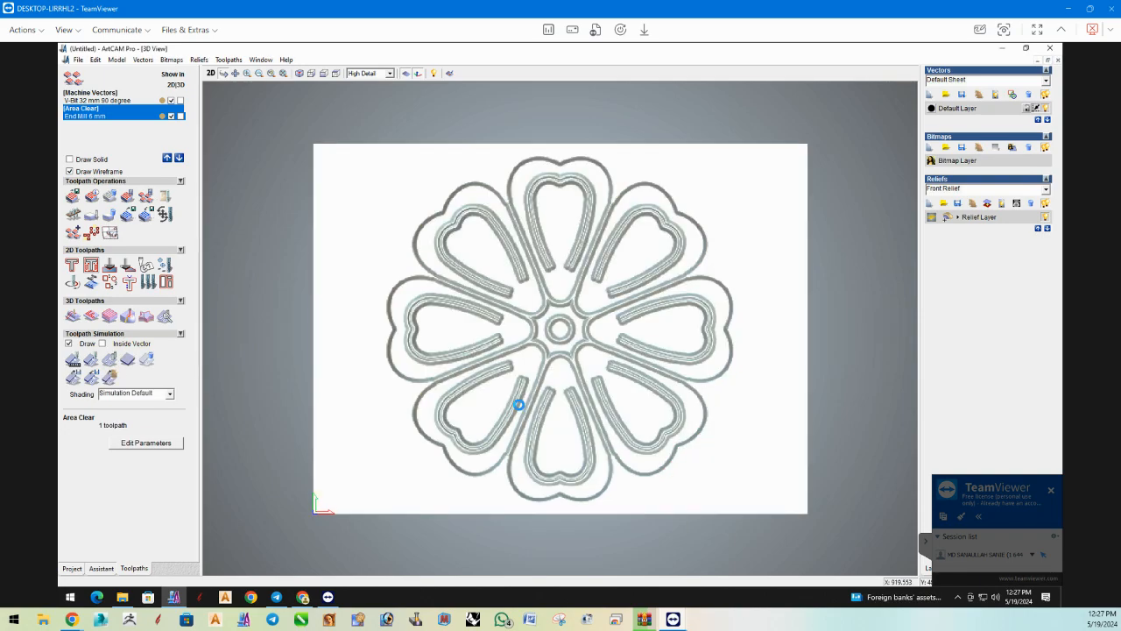
scroll(467, 442, up, 2)
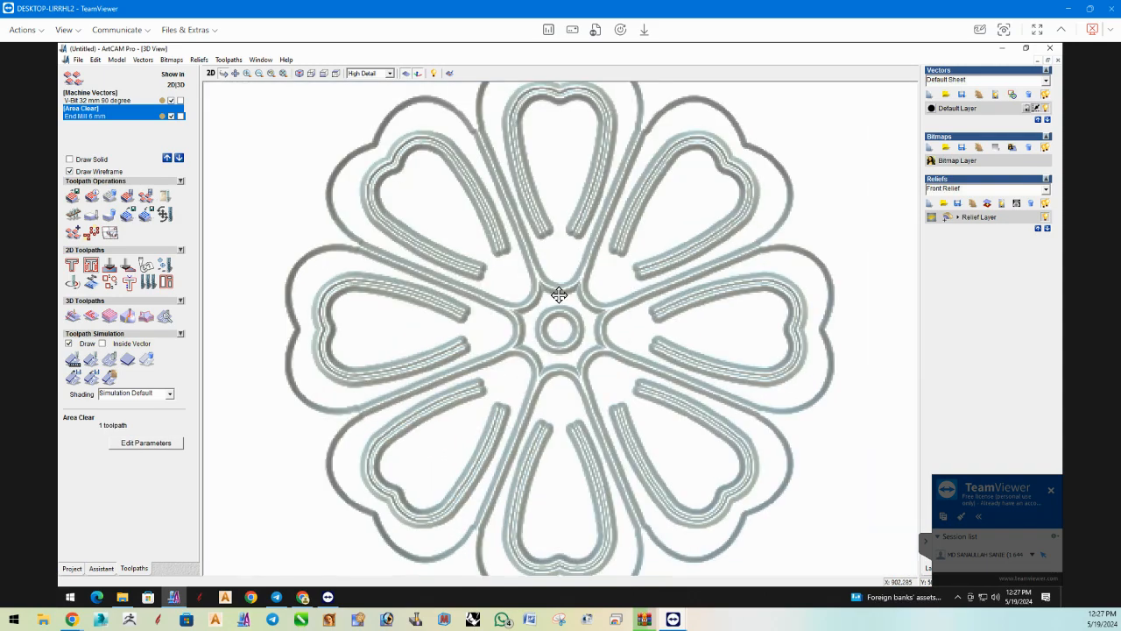
mouse_move(576, 257)
mouse_down()
mouse_move(562, 192)
mouse_move(607, 373)
mouse_move(363, 371)
mouse_up()
drag(425, 332, 684, 441)
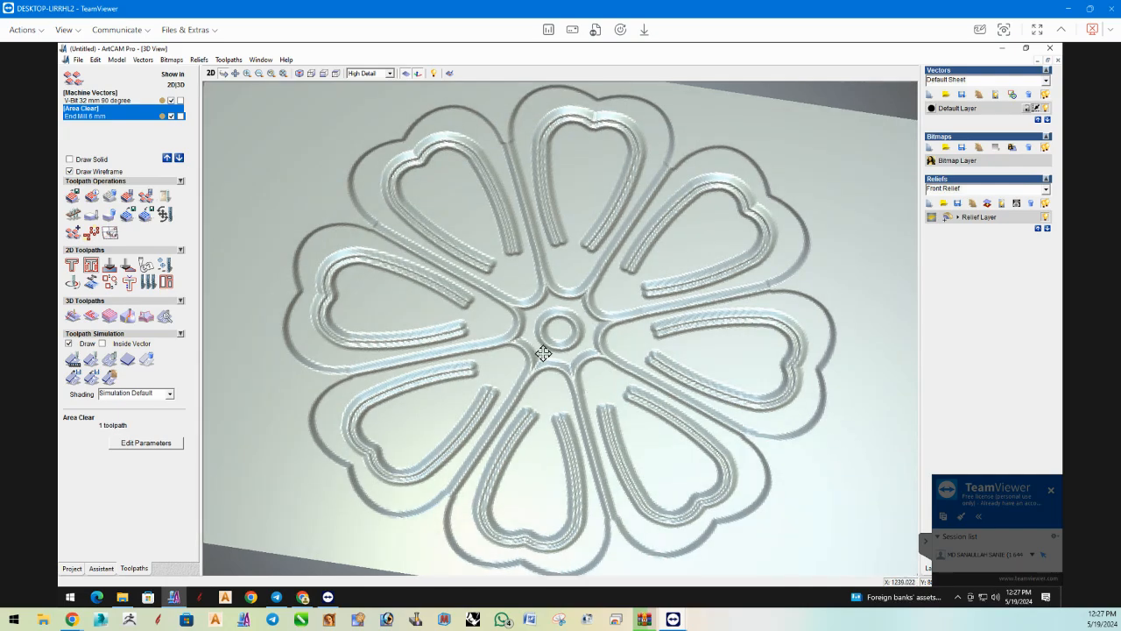
drag(538, 420, 354, 277)
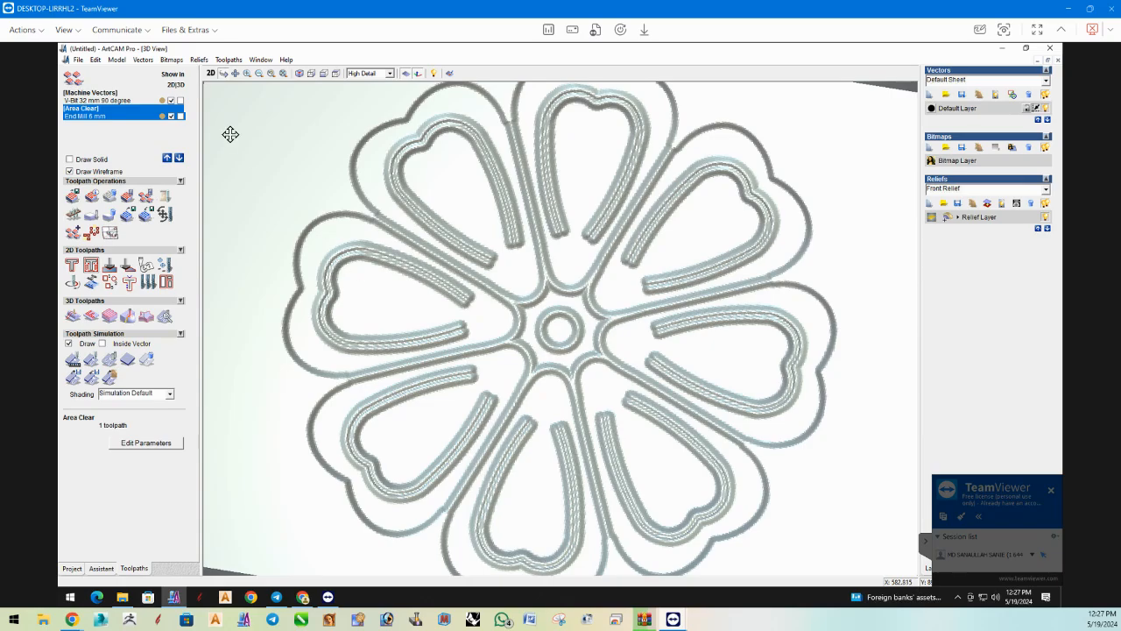
Return to the 2D view and save the model on the Desktop as "fainal class 2.5D".
click(212, 74)
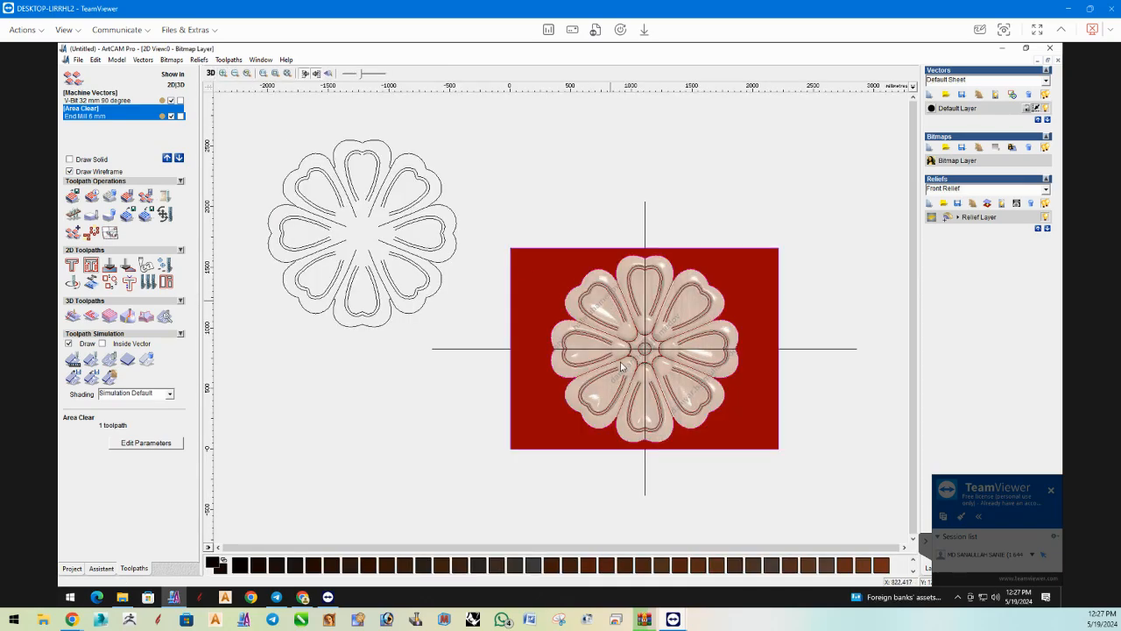
scroll(629, 377, up, 3)
scroll(546, 355, up, 2)
scroll(545, 354, down, 5)
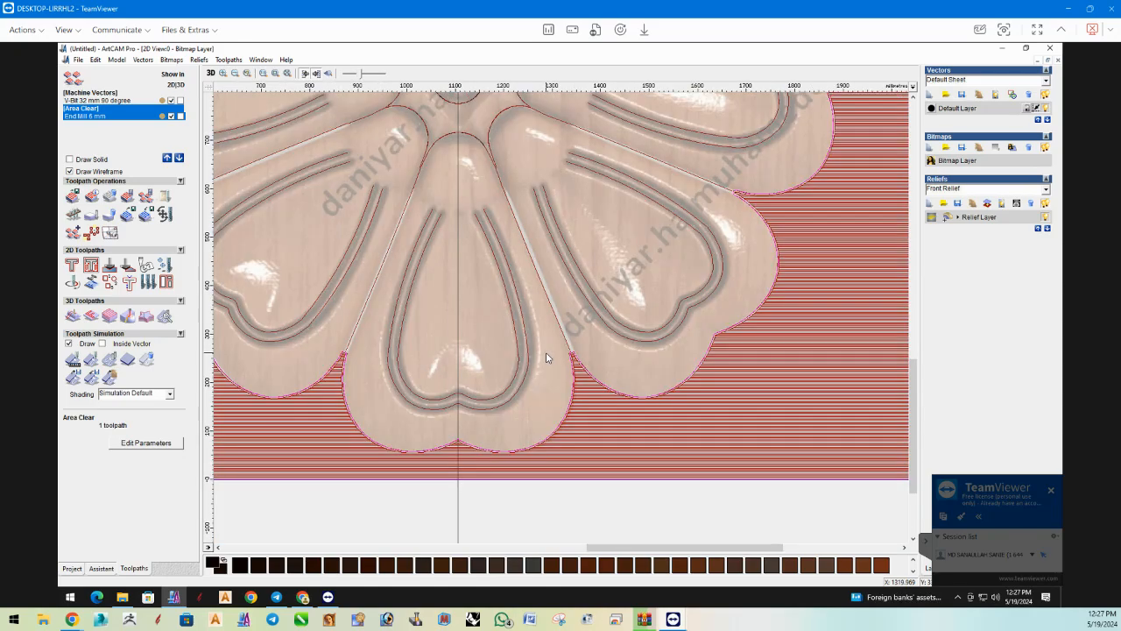
key(ctrl+s)
click(438, 231)
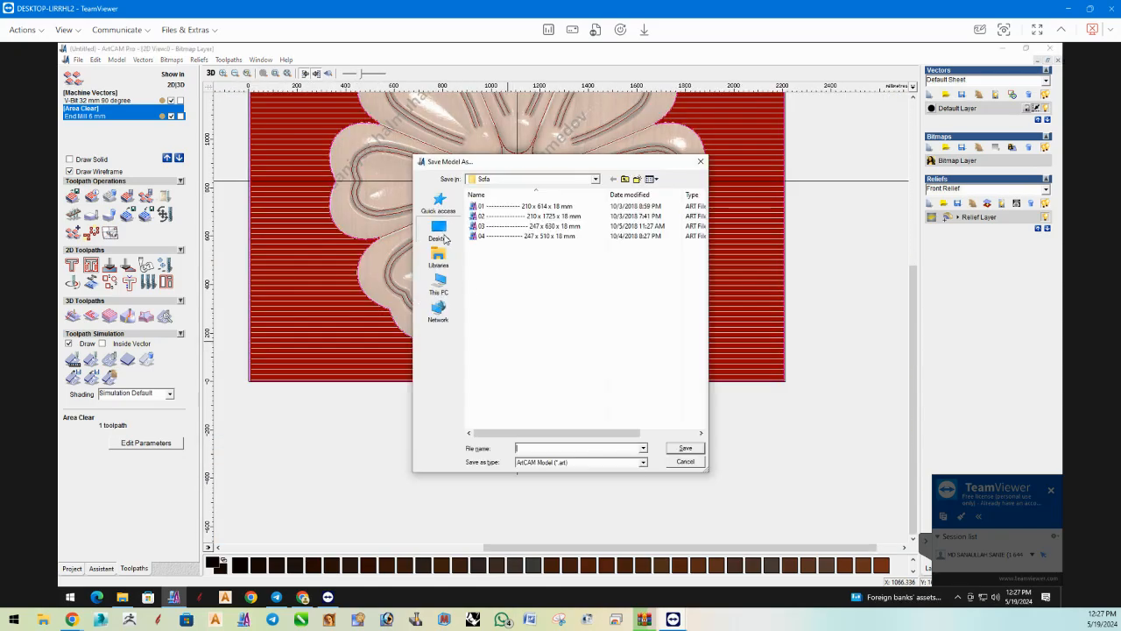
text(ta)
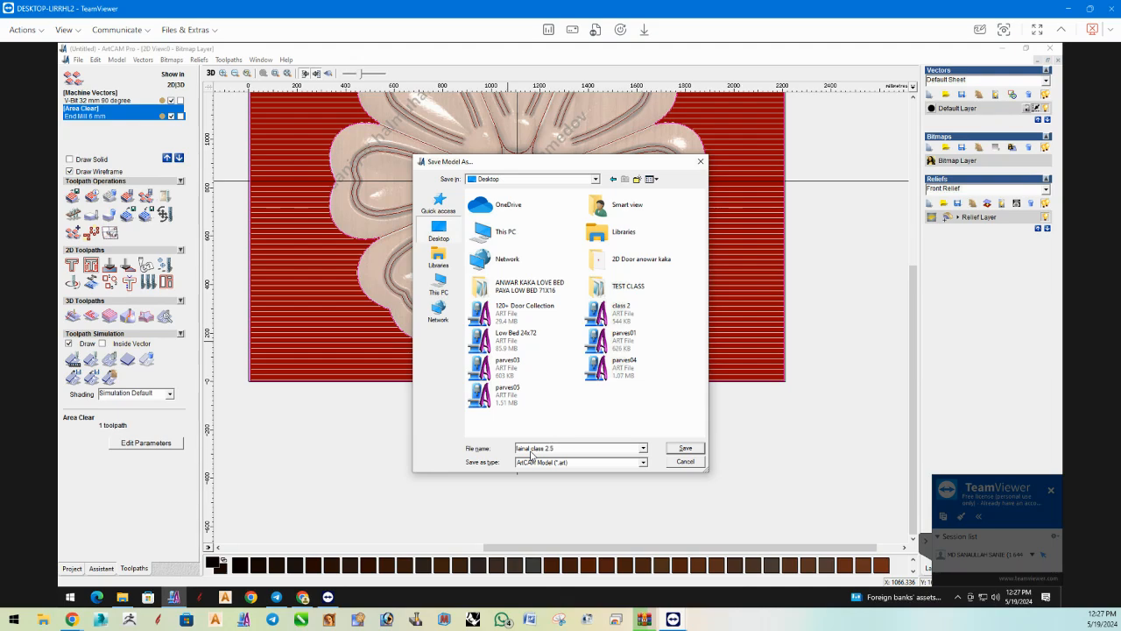
text(D)
click(676, 448)
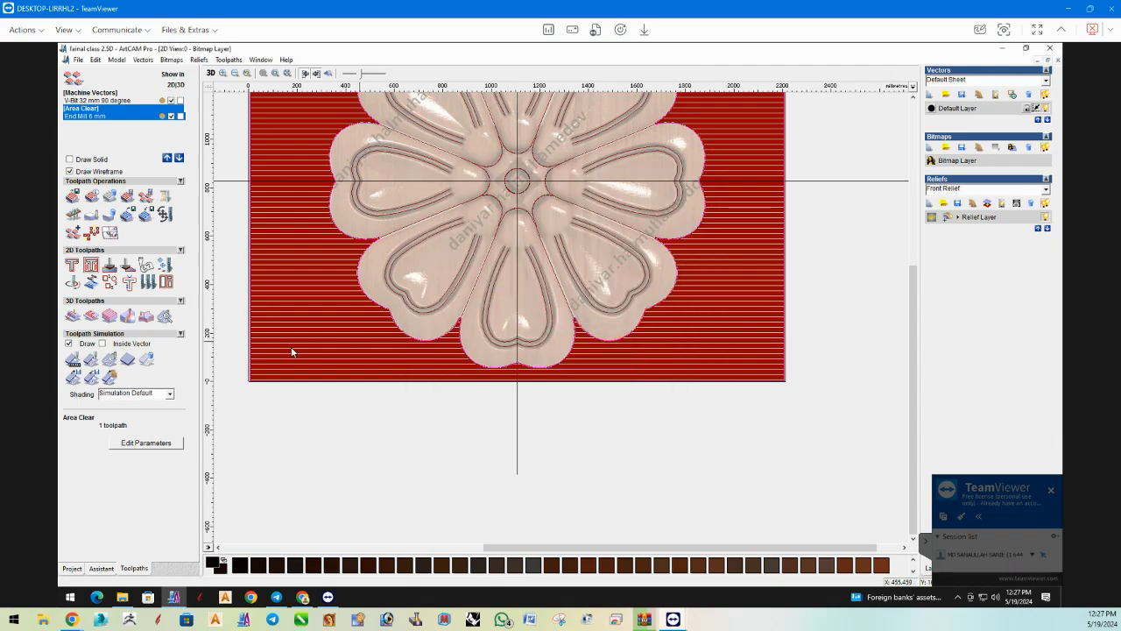
Check the whole flower panel in the 2D view and switch back to the 3D view.
scroll(610, 290, down, 1)
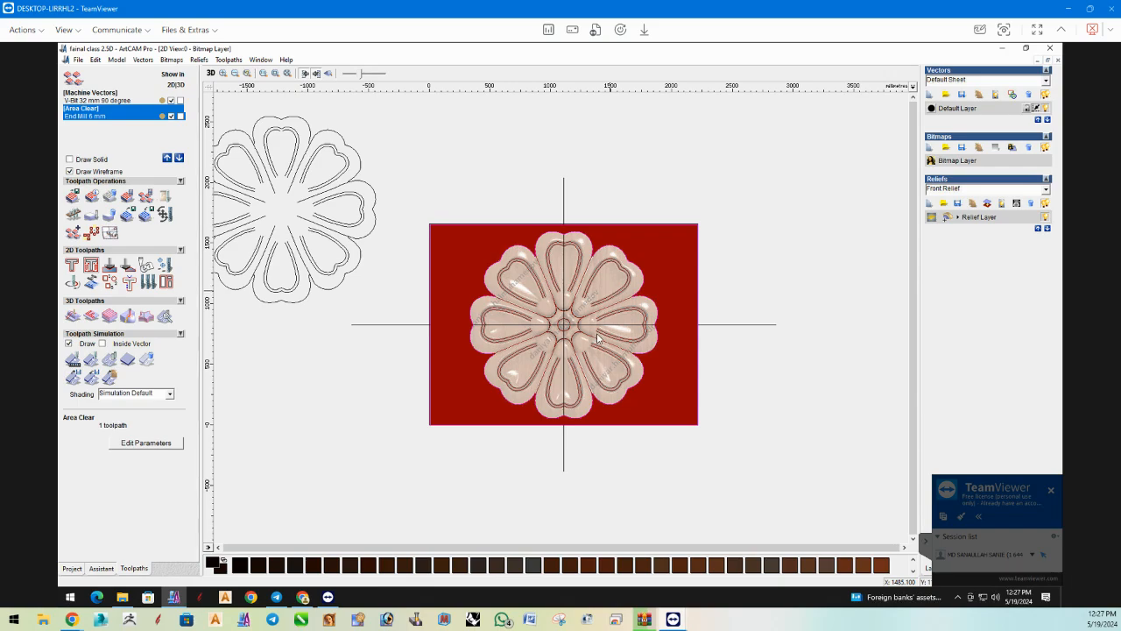
scroll(597, 338, up, 1)
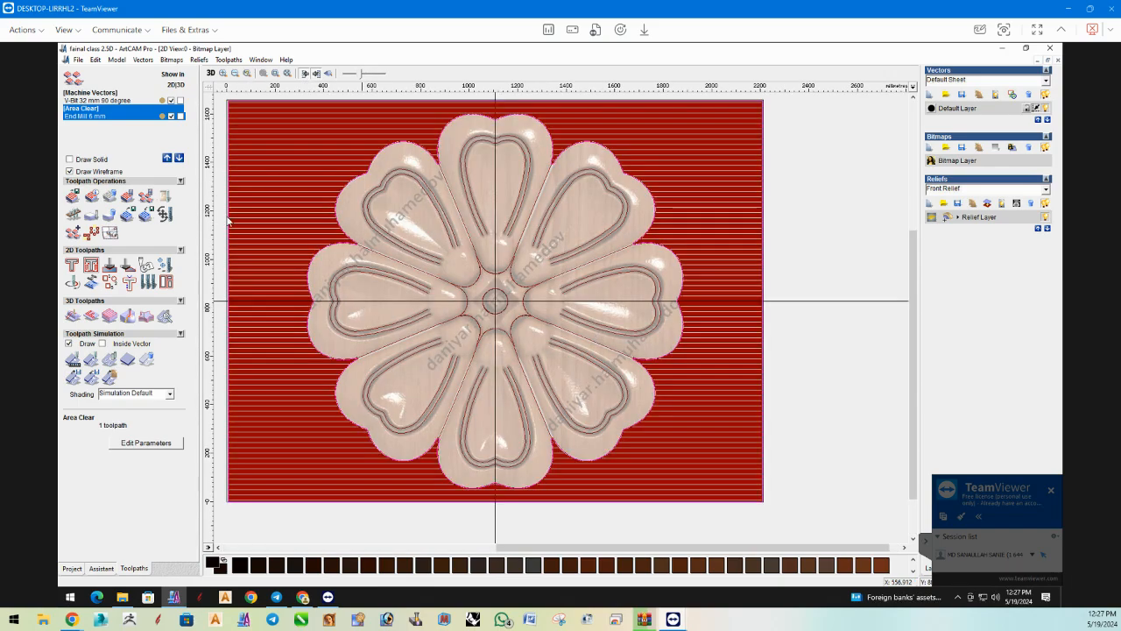
click(211, 74)
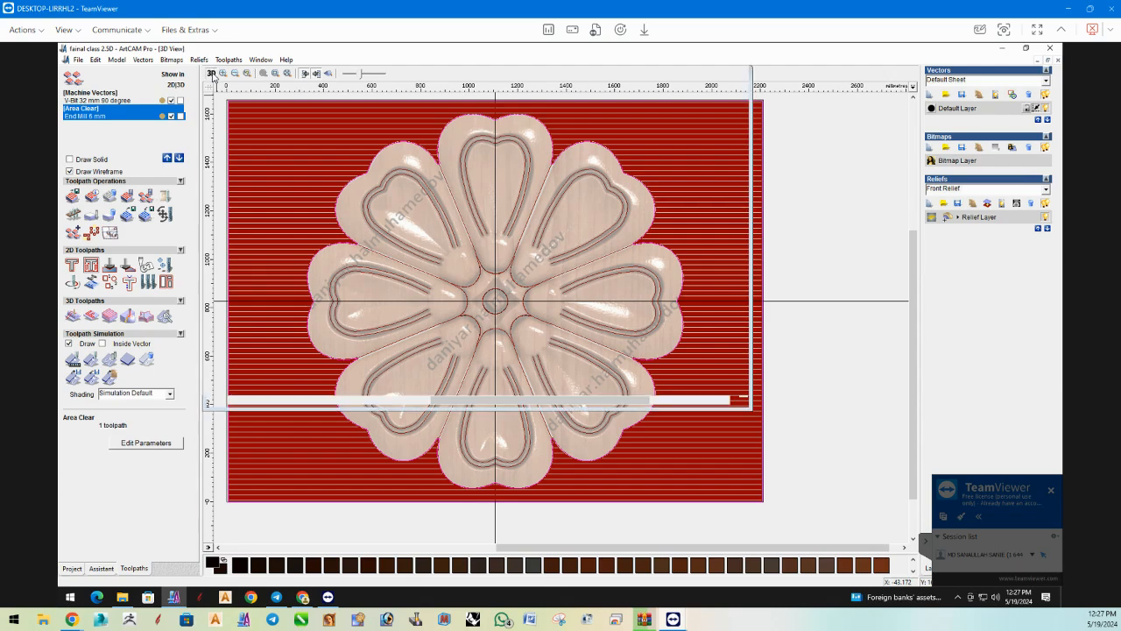